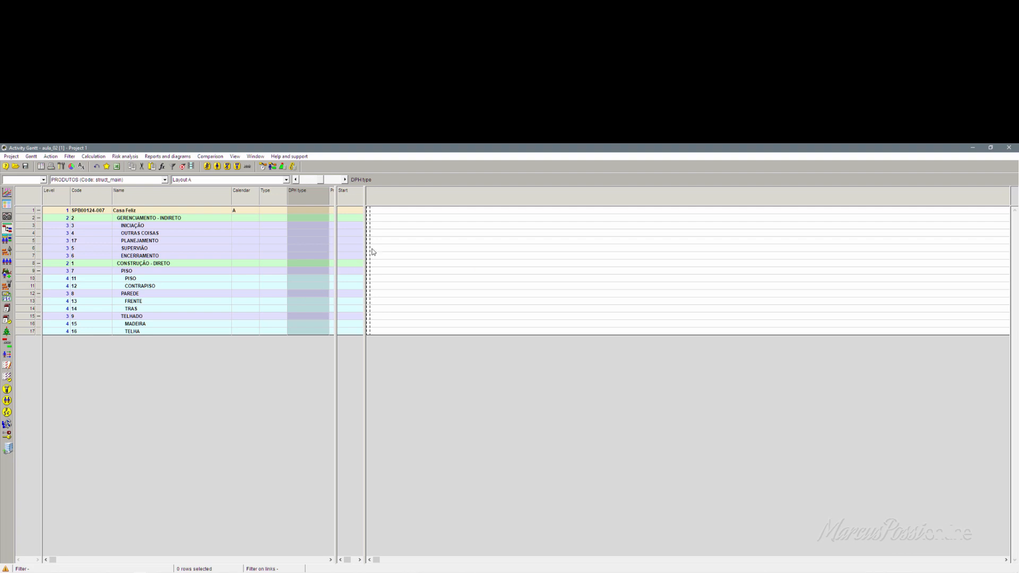
- Drag the table/Gantt splitter right so the Finish column shows beside Start
drag(366, 250, 395, 251)
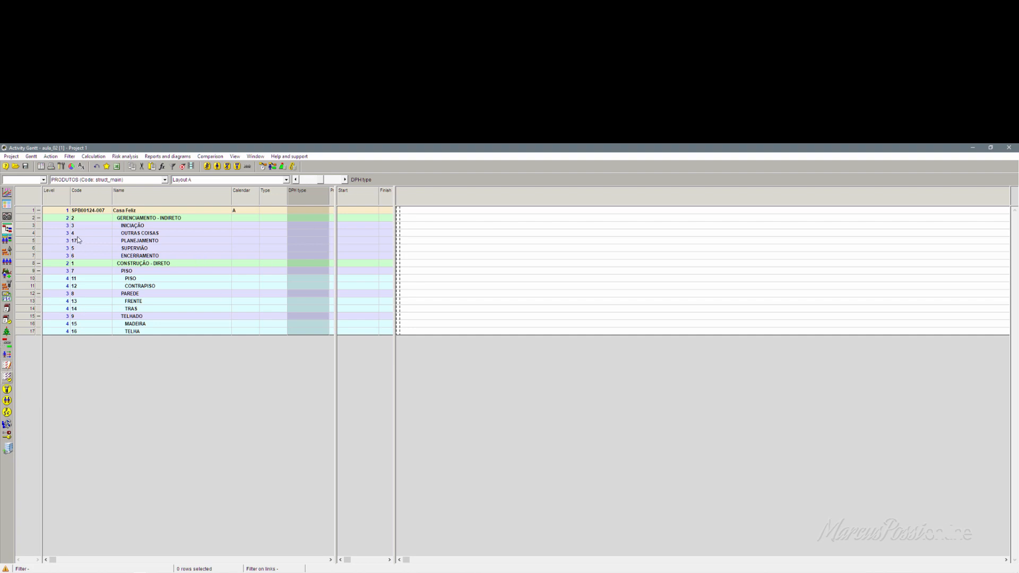
- Show the outline at one level, then expand Casa Feliz, CONSTRUÇÃO - DIRETO and GERENCIAMENTO - INDIRETO
click(35, 180)
click(34, 193)
click(38, 210)
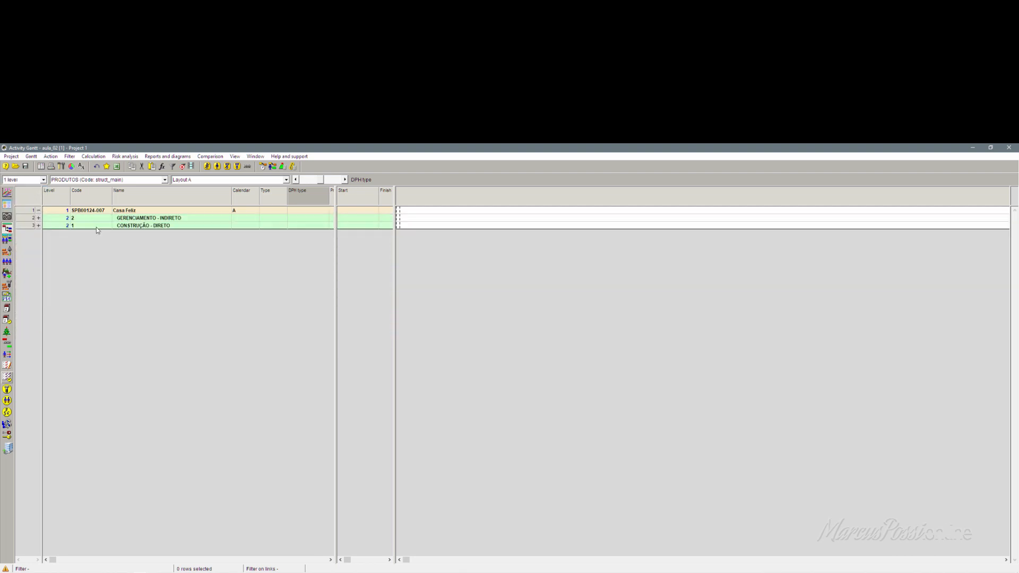
click(38, 226)
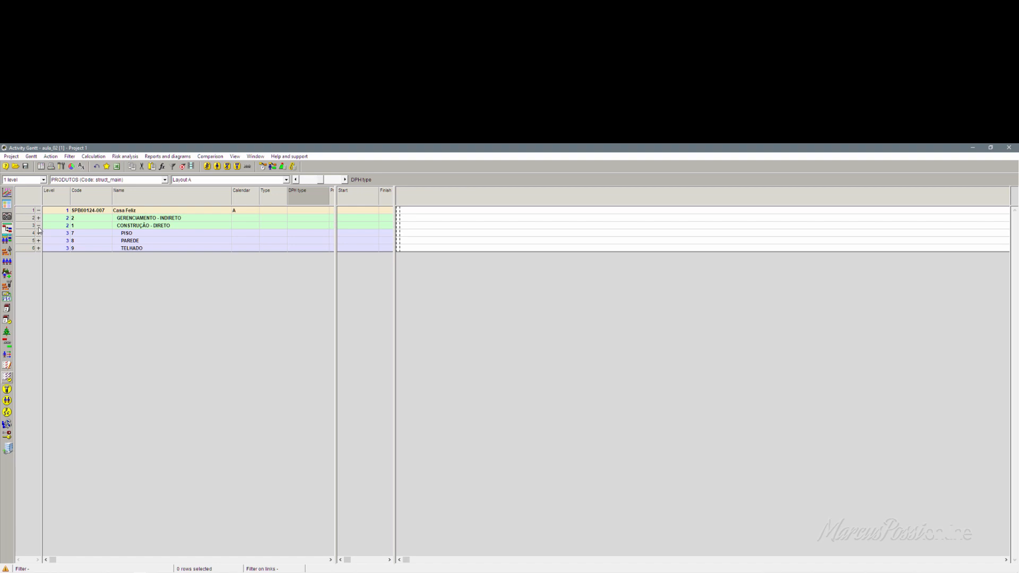
click(39, 218)
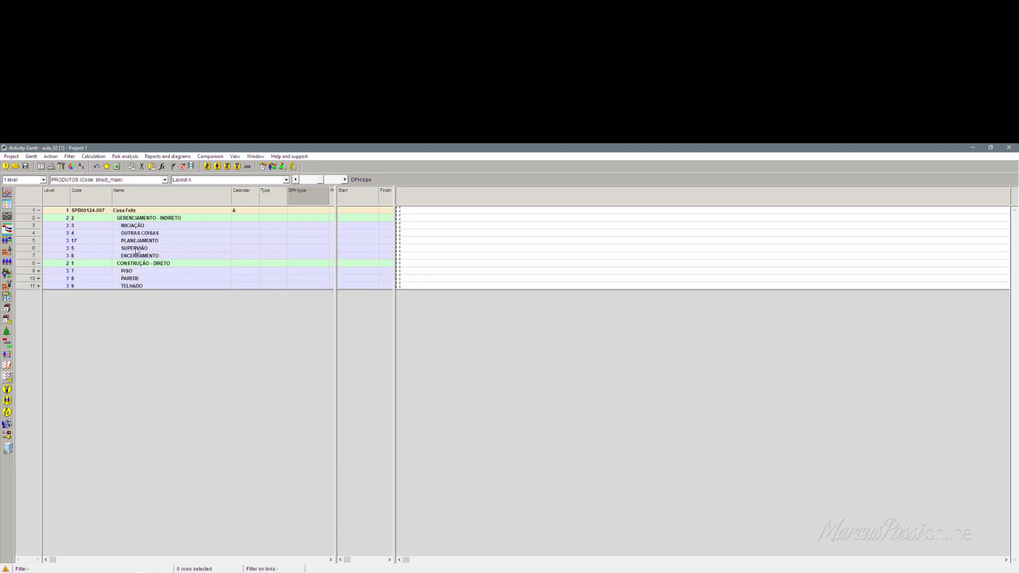
- Delete the OUTRAS COISAS and INICIAÇÃO phases and confirm the deletion
click(30, 235)
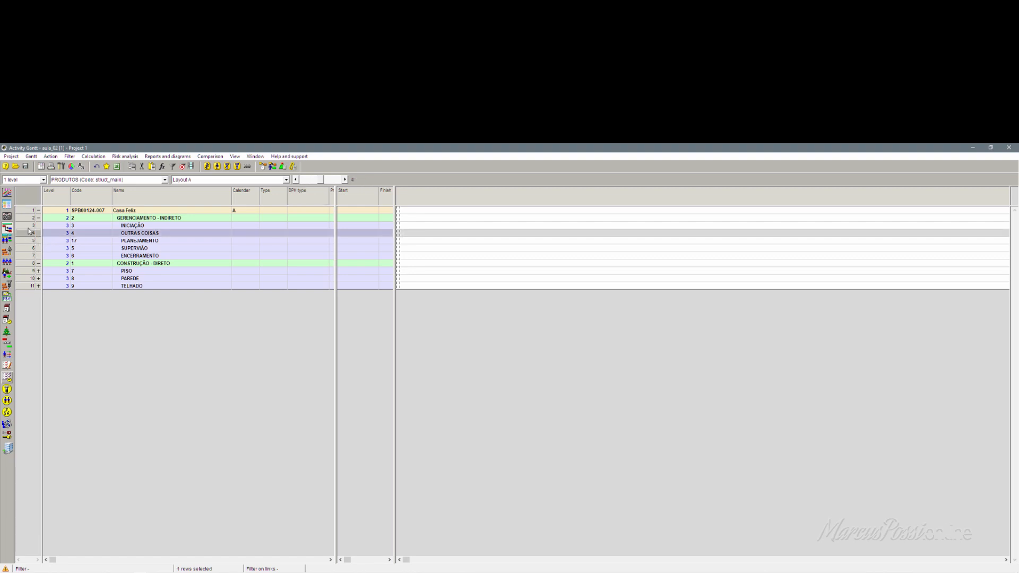
shift+click(31, 229)
key(Delete)
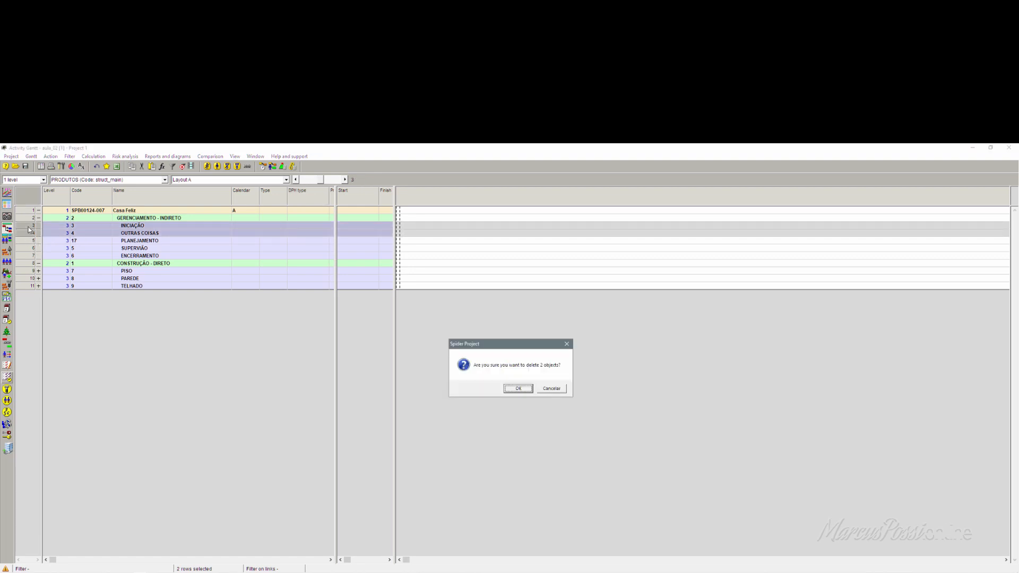
key(Return)
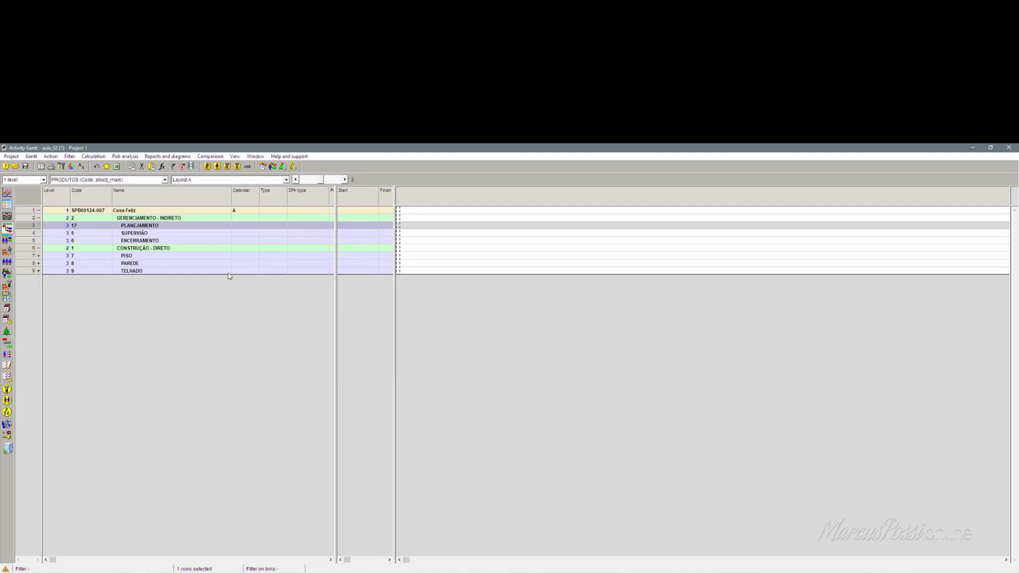
click(21, 272)
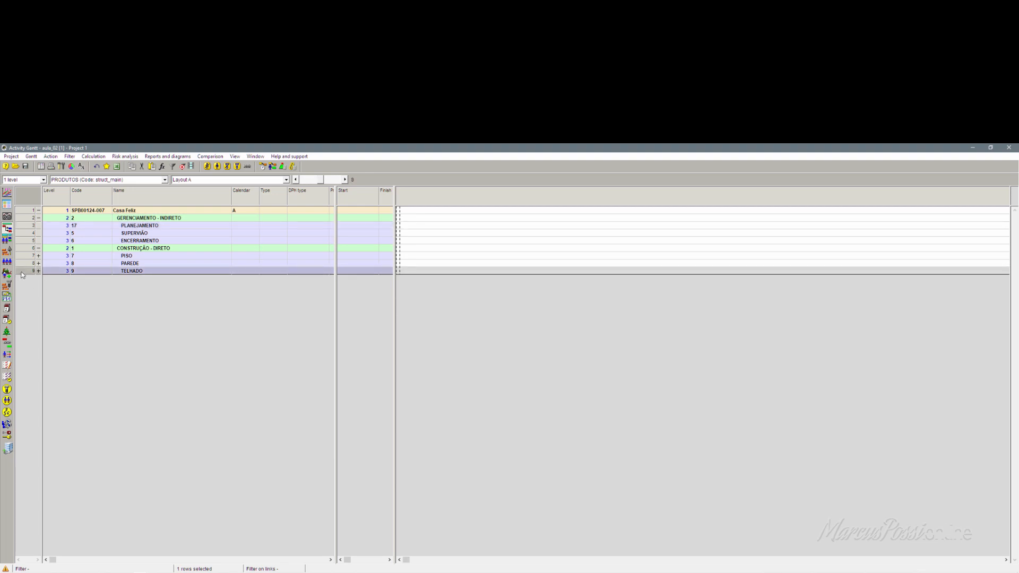
- Add a new activity under TELHADO and delete its MADEIRA and TELHA rows
right_click(22, 274)
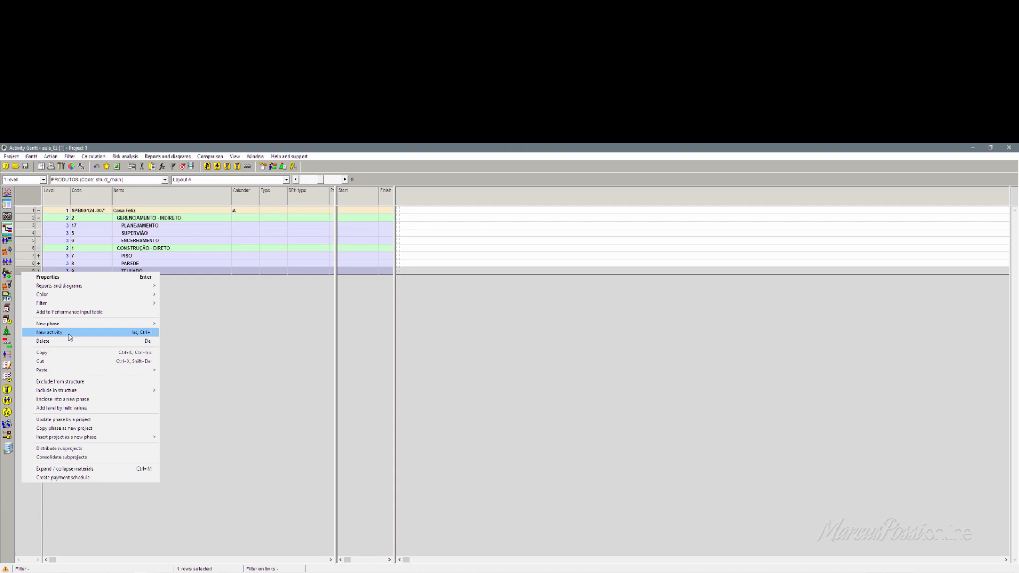
click(335, 335)
double_click(18, 272)
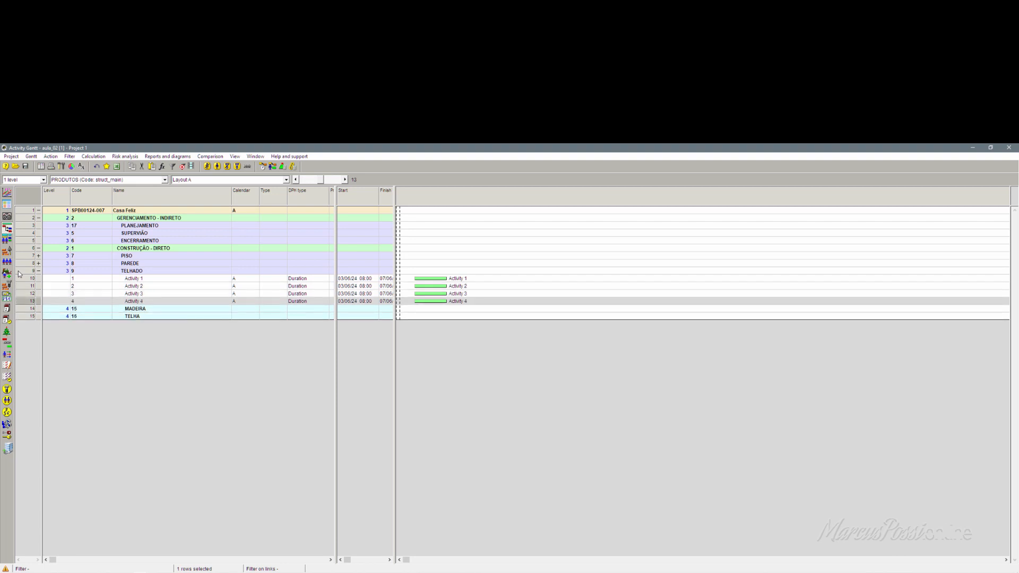
drag(27, 310, 26, 319)
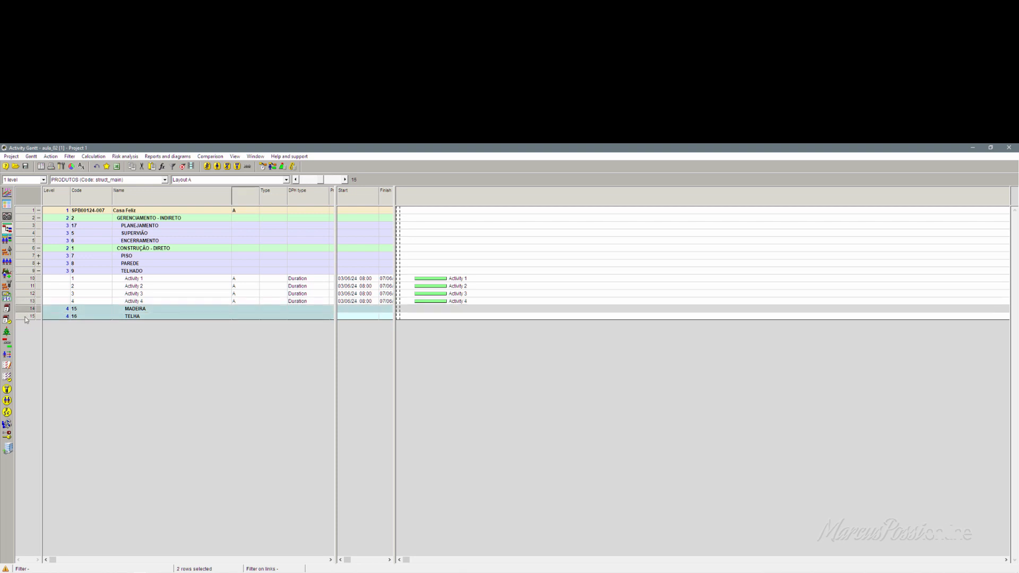
key(Delete)
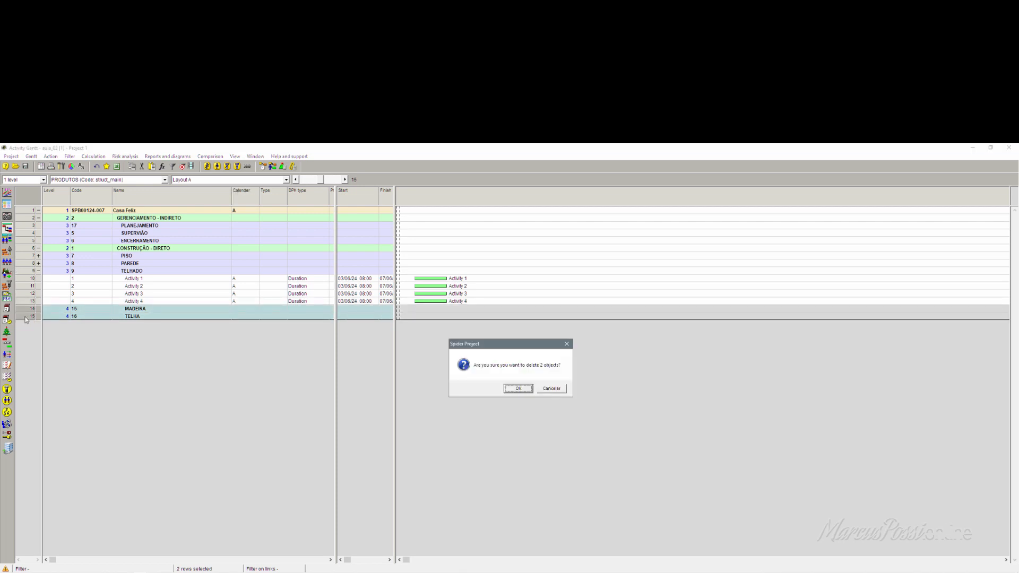
key(Return)
- Expand PAREDE and insert new activities under it
click(26, 264)
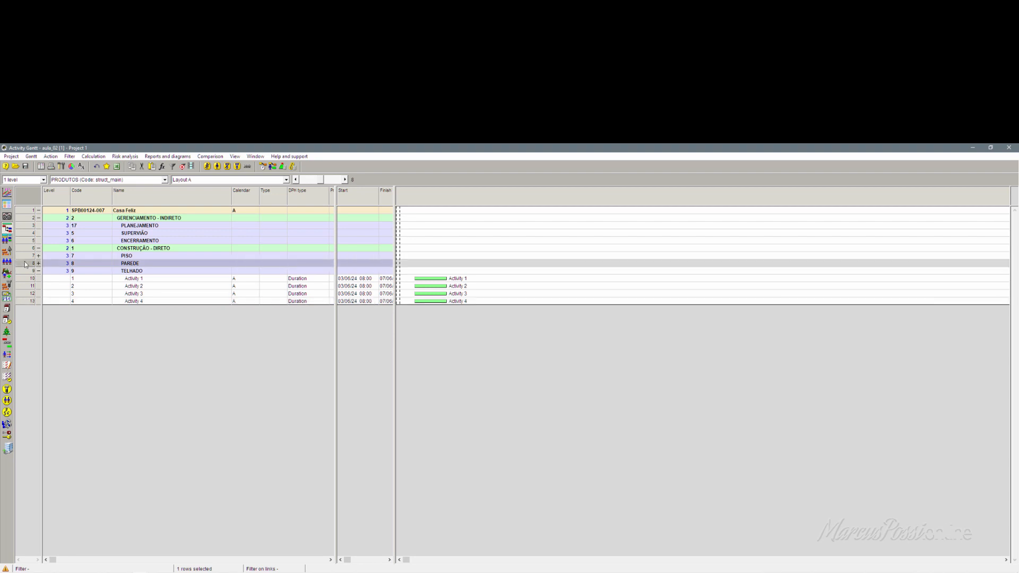
double_click(25, 263)
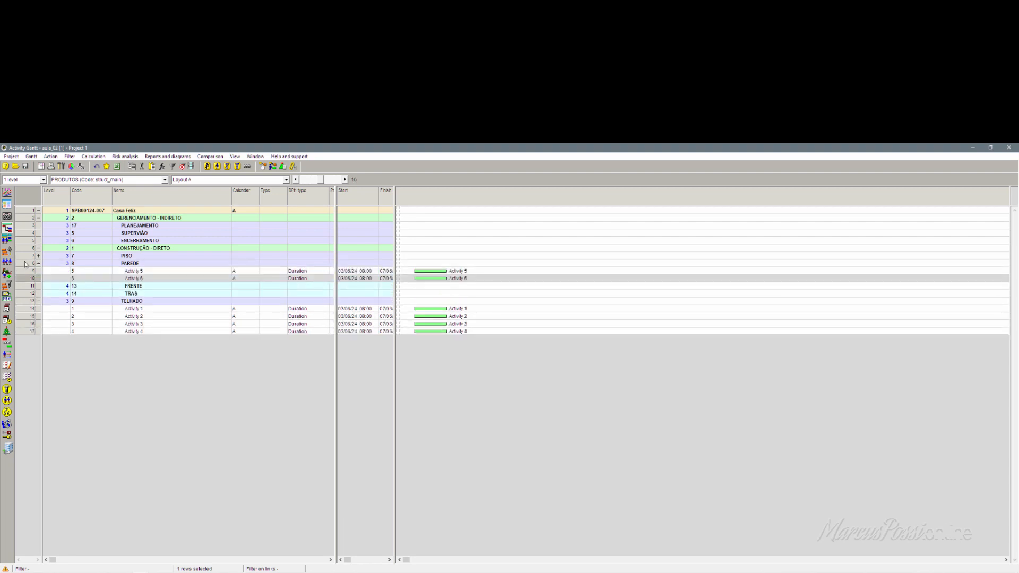
key(Insert)
key(Insert)
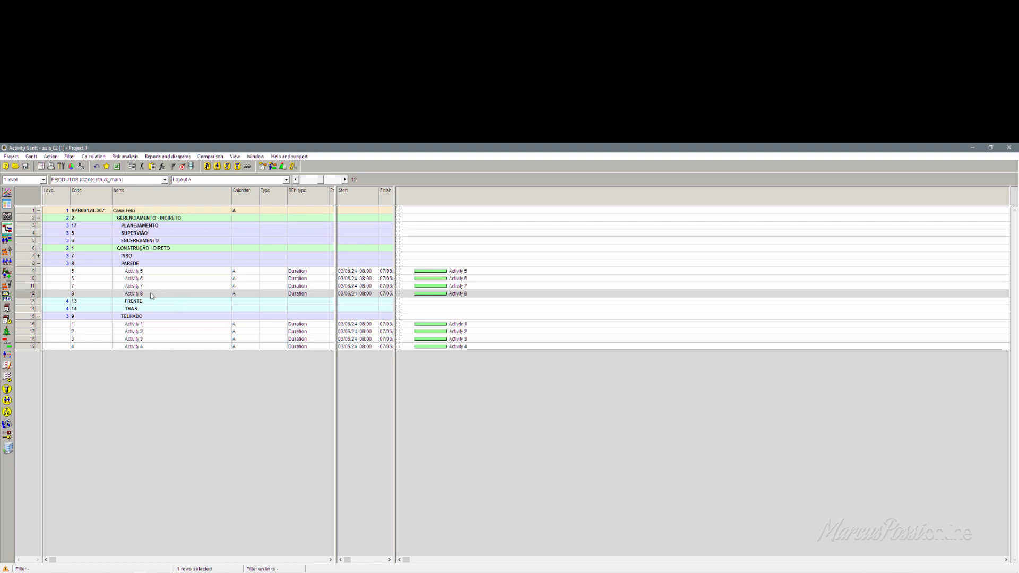
- Delete Activities 5–8 under PAREDE via the context menu, leaving FRENTE and TRAS
click(28, 273)
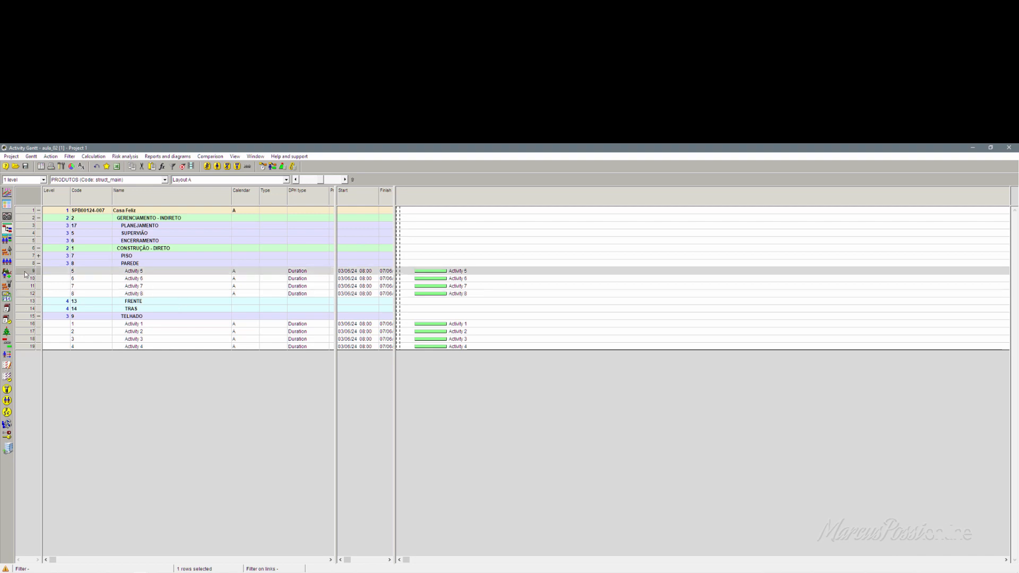
shift+click(27, 293)
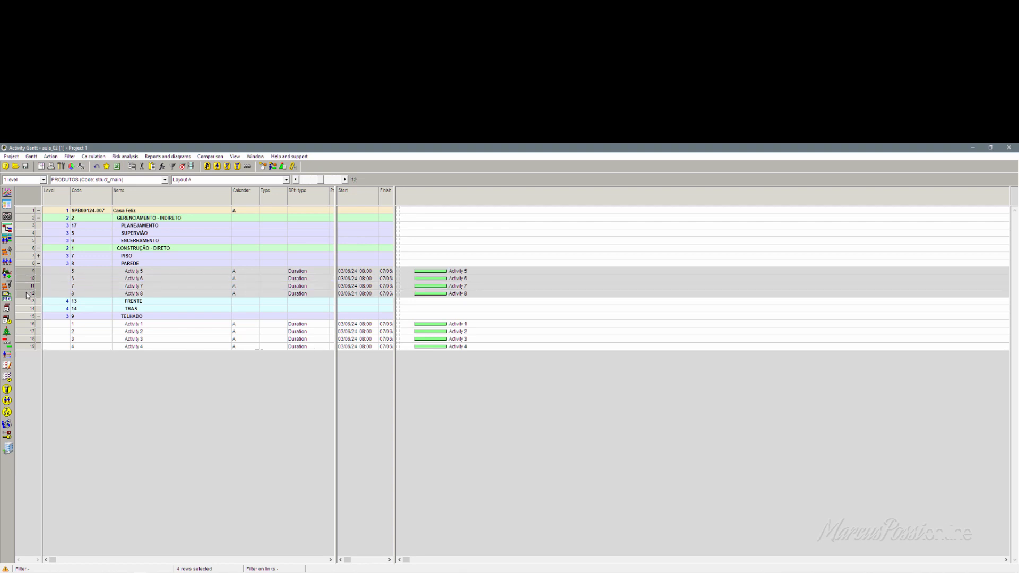
right_click(26, 293)
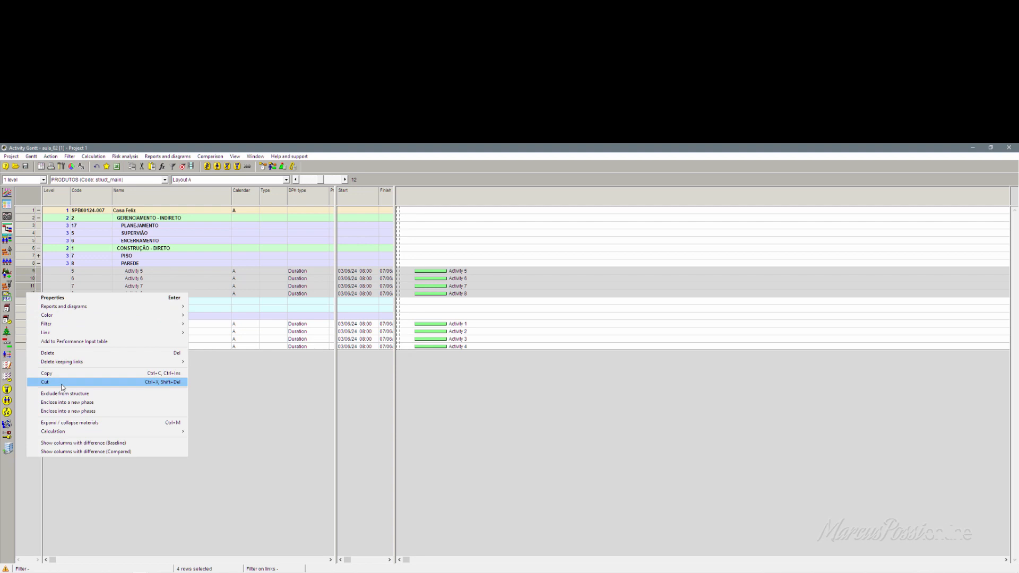
click(64, 355)
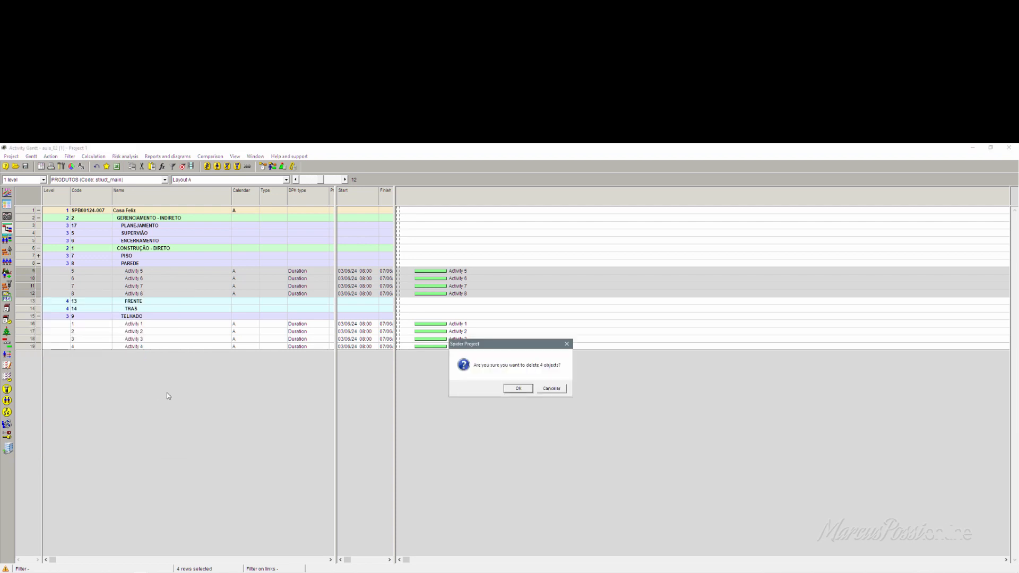
click(518, 388)
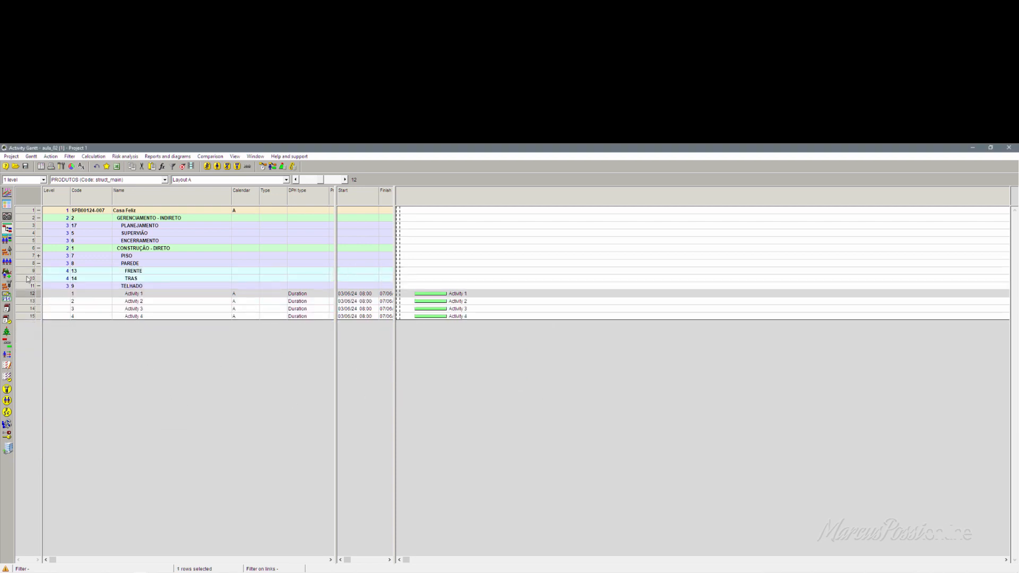
click(57, 279)
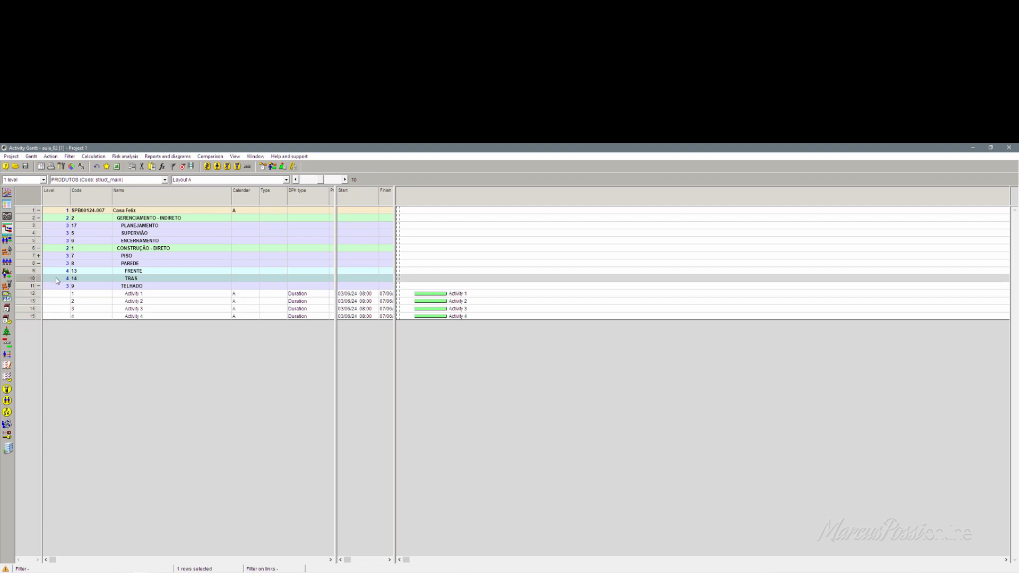
- Insert Activities 5–8 under TRAS and Activities 9–12 under FRENTE
key(Insert)
key(Insert)
key(Insert)
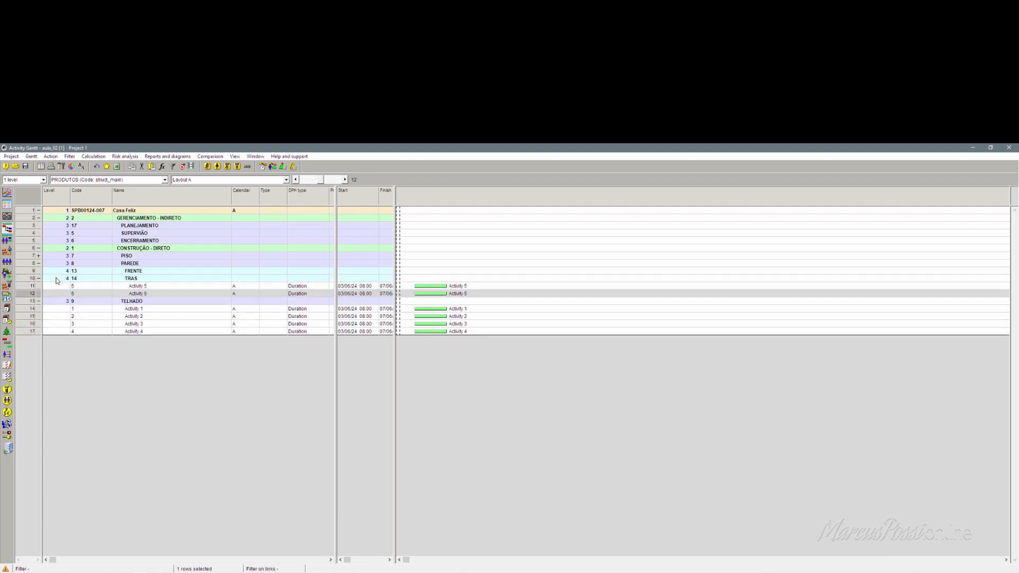
key(Insert)
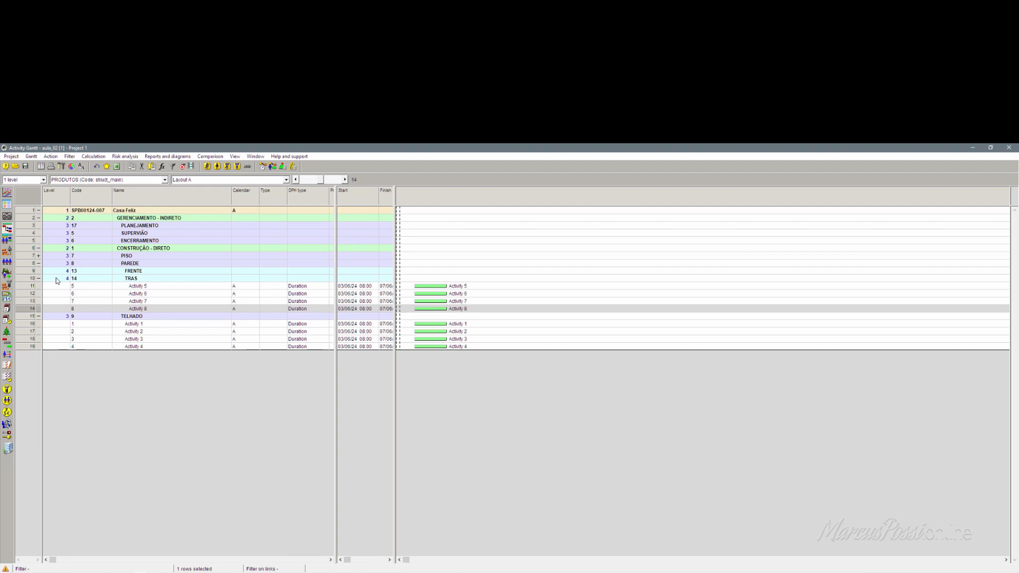
click(29, 272)
key(Insert)
key(Insert)
key(Insert)
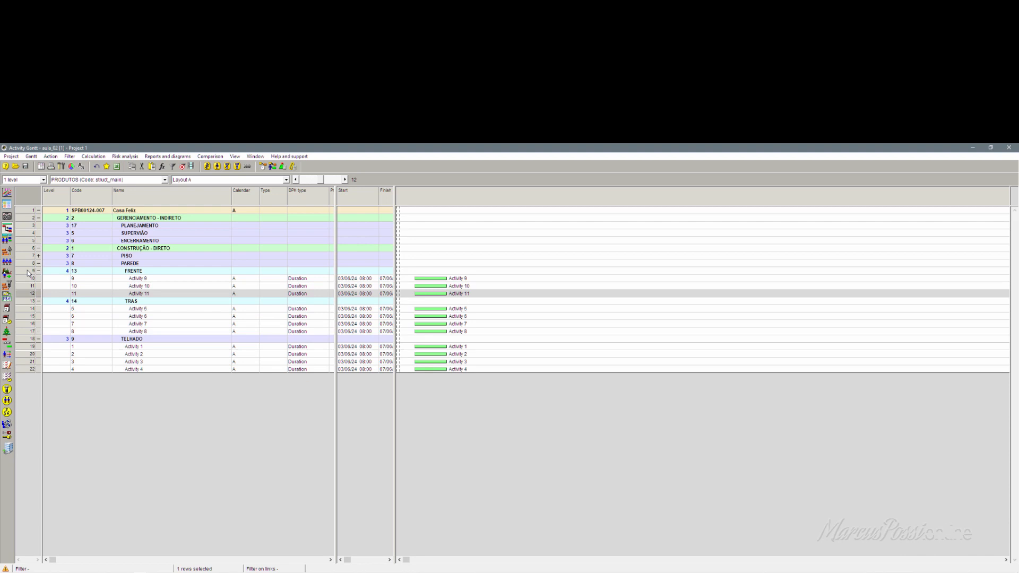
key(Insert)
- Collapse the TELHADO, FRENTE and TRAS groups
click(208, 341)
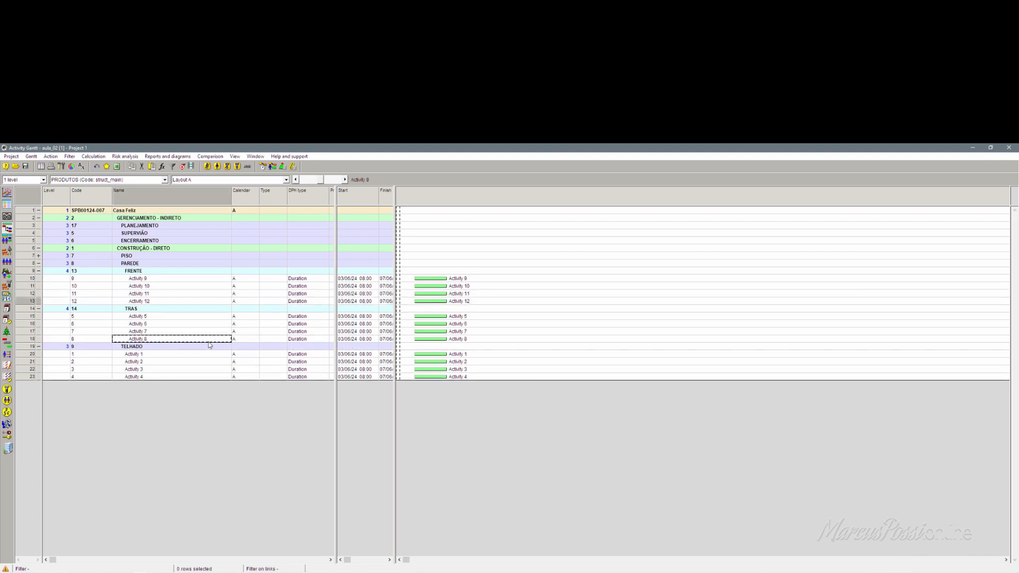
click(38, 346)
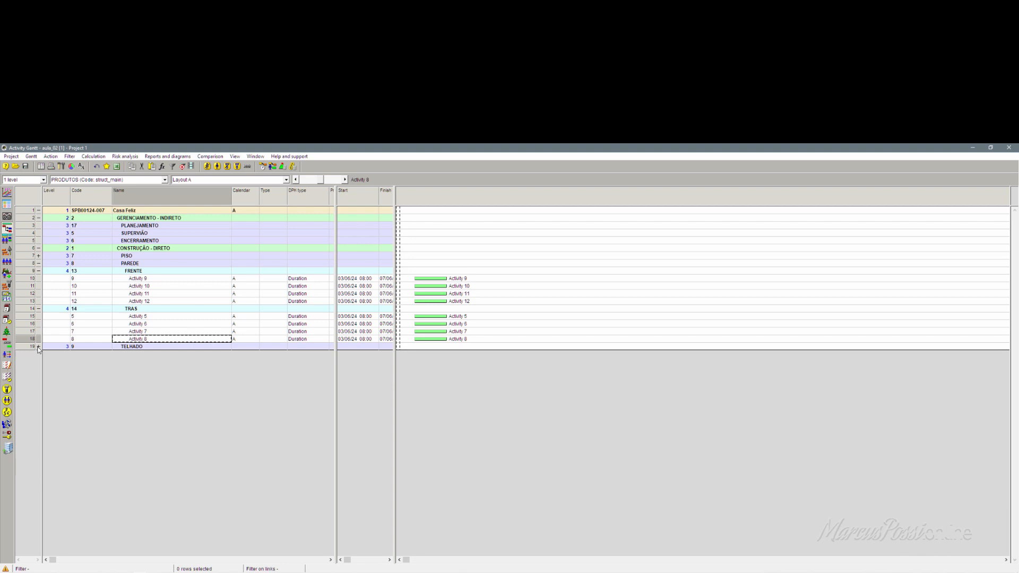
click(39, 346)
click(39, 346)
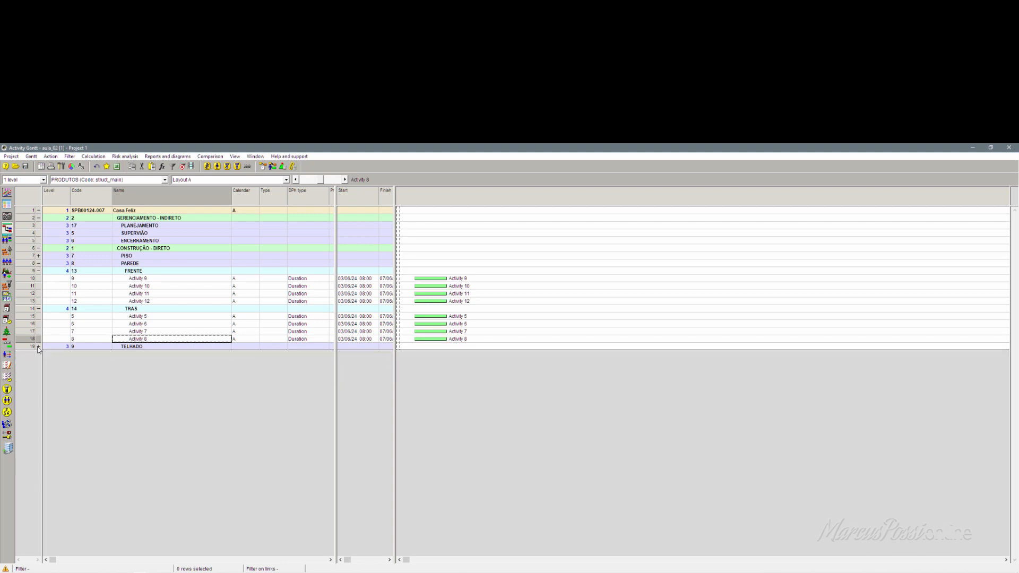
click(39, 272)
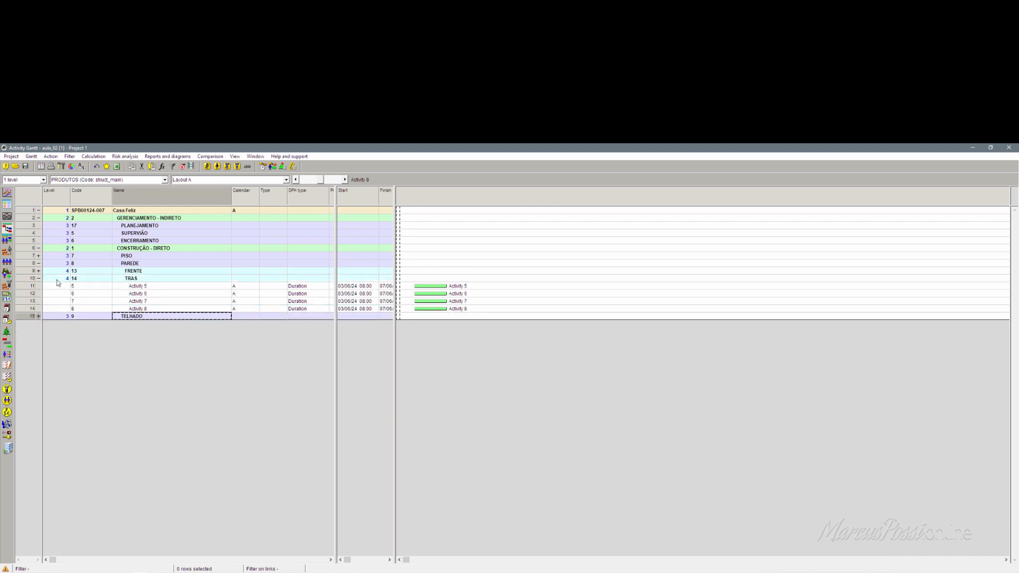
click(39, 279)
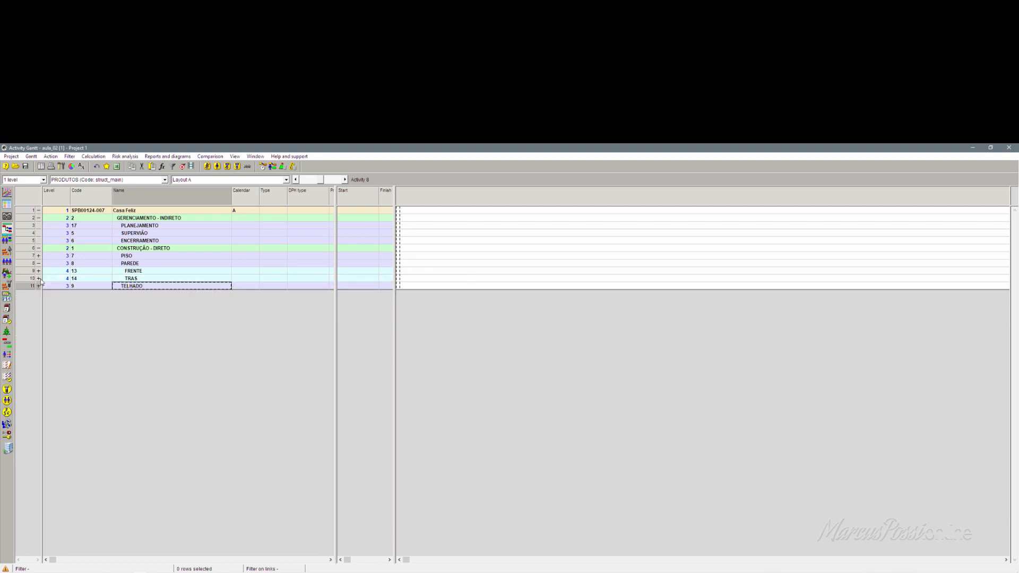
- Delete PISO's PISO and CONTRAPISO sub-rows and insert Activities 13–18 under PISO
click(39, 256)
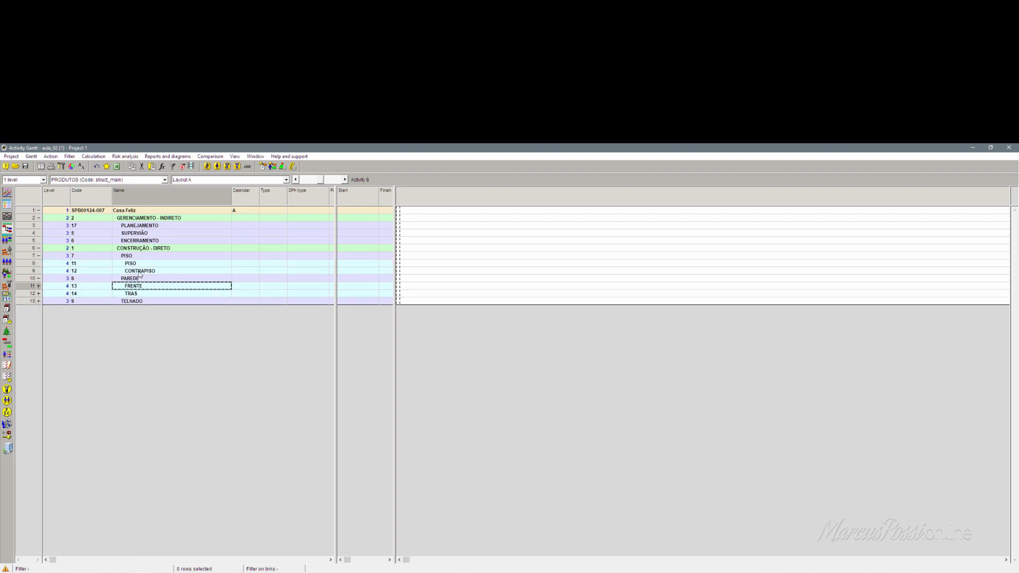
drag(31, 263, 30, 272)
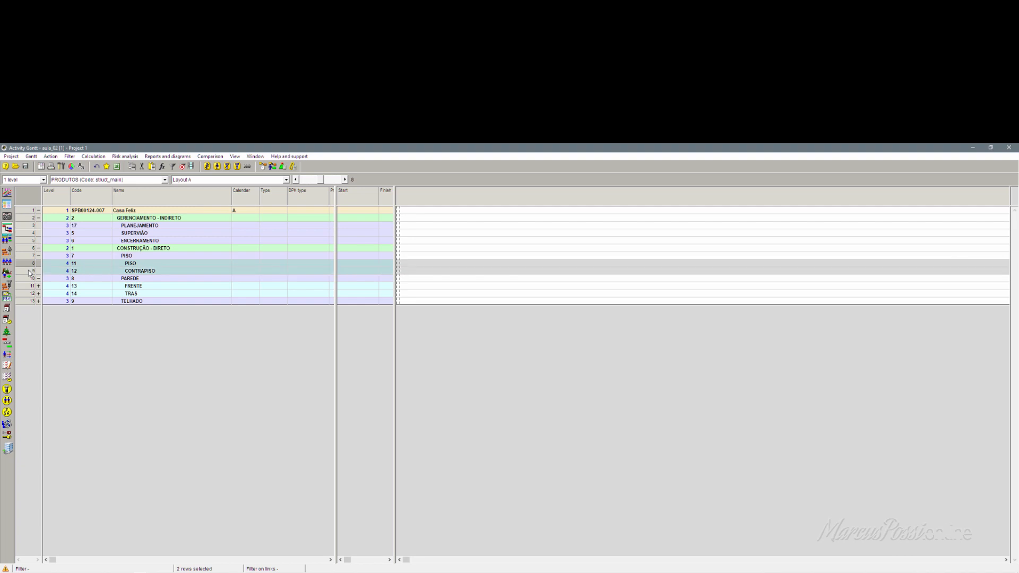
key(Delete)
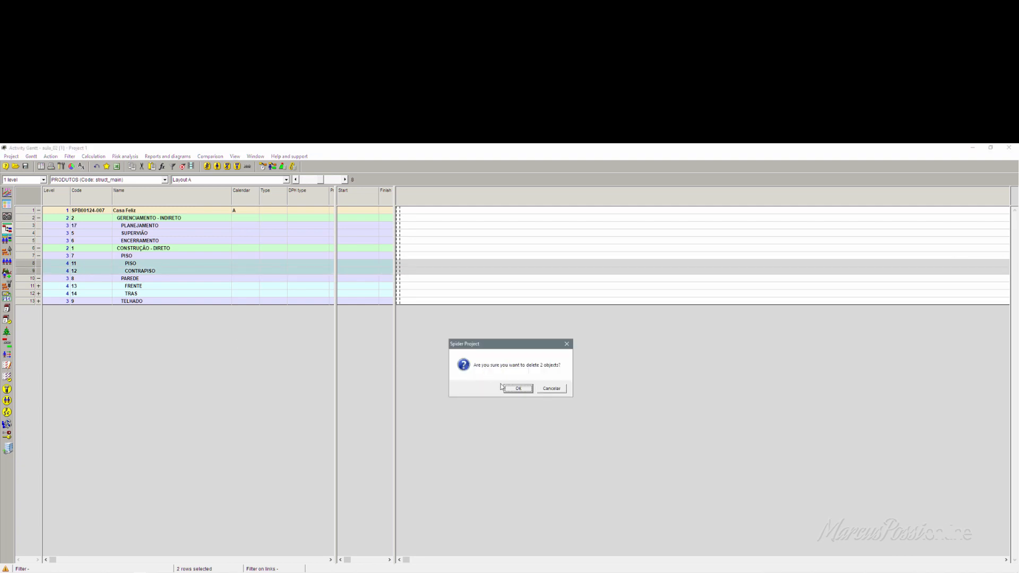
click(518, 389)
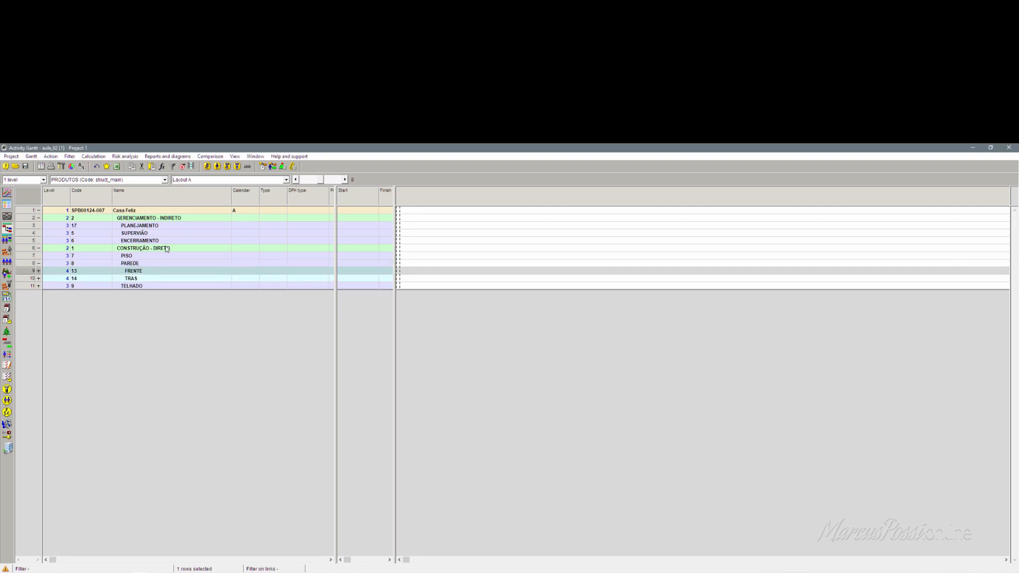
click(26, 256)
key(Insert)
key(Insert)
key(Insert)
key(Insert)
key(Insert)
key(Insert)
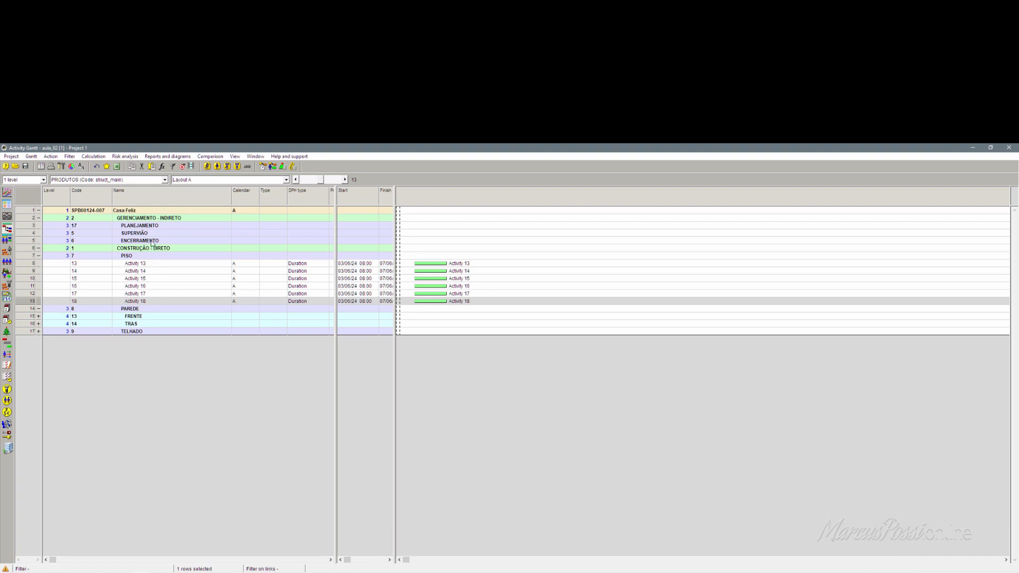
- Insert three activities under PLANEJAMENTO, two under SUPERVIÃO and three under ENCERRAMENTO
click(23, 227)
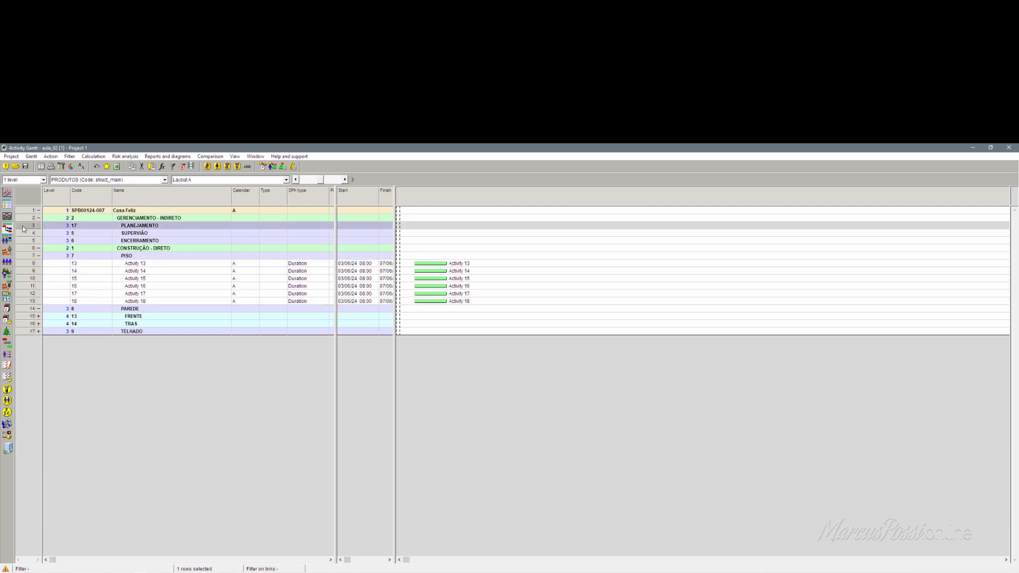
key(Insert)
key(Insert)
key(Insert)
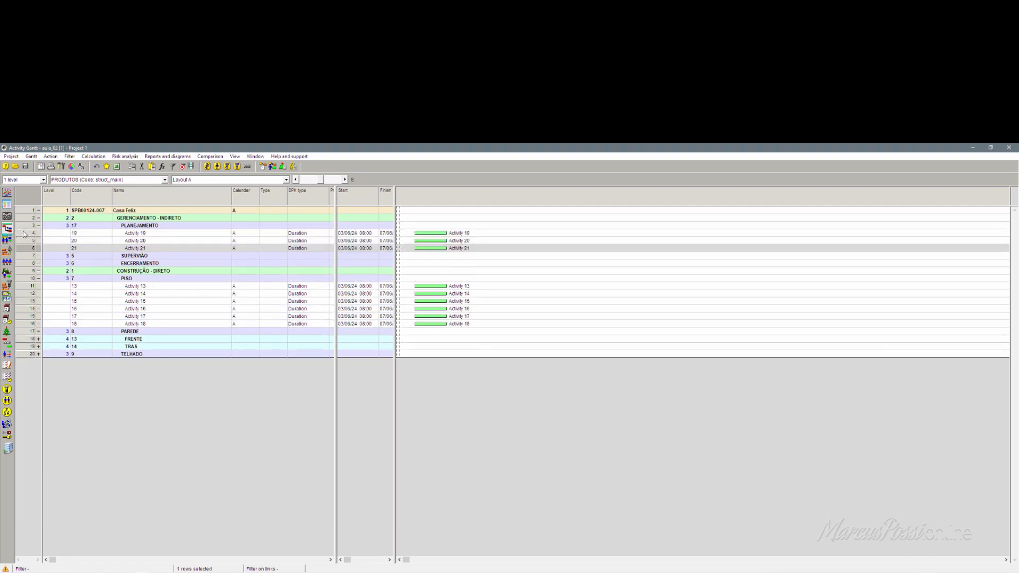
click(28, 258)
key(Insert)
key(Insert)
click(25, 278)
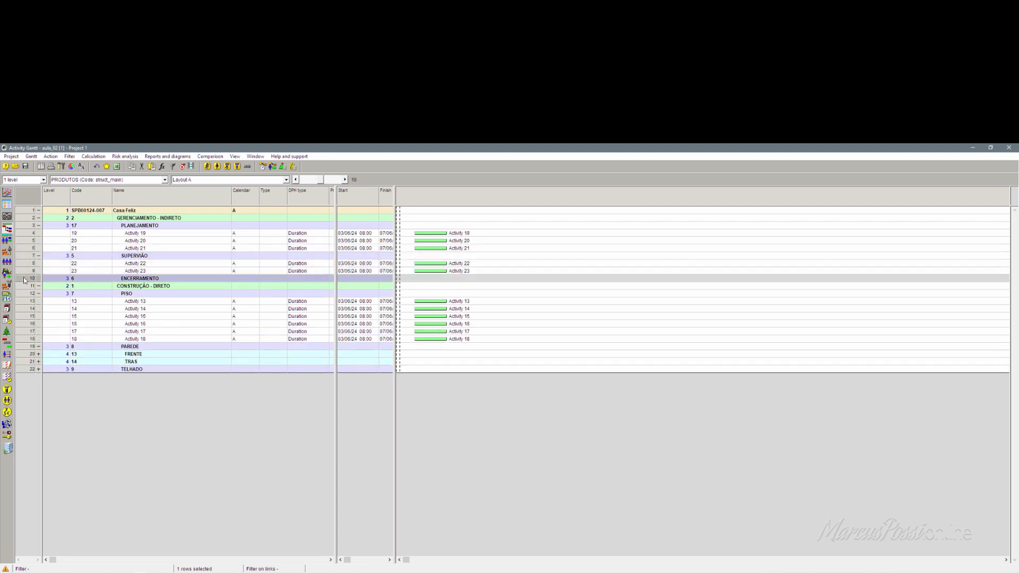
key(Insert)
key(Insert)
key(Insert)
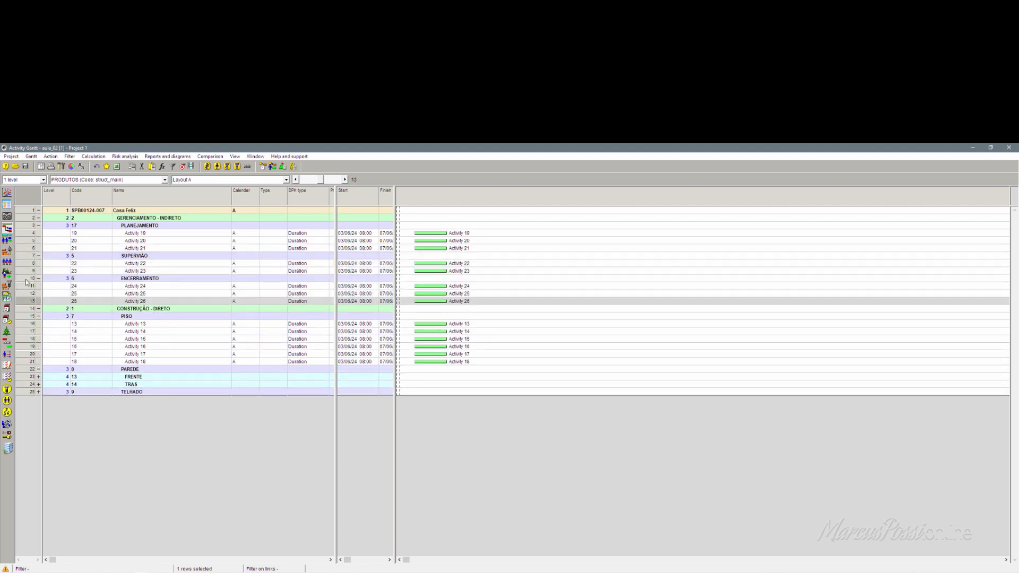
right_click(25, 279)
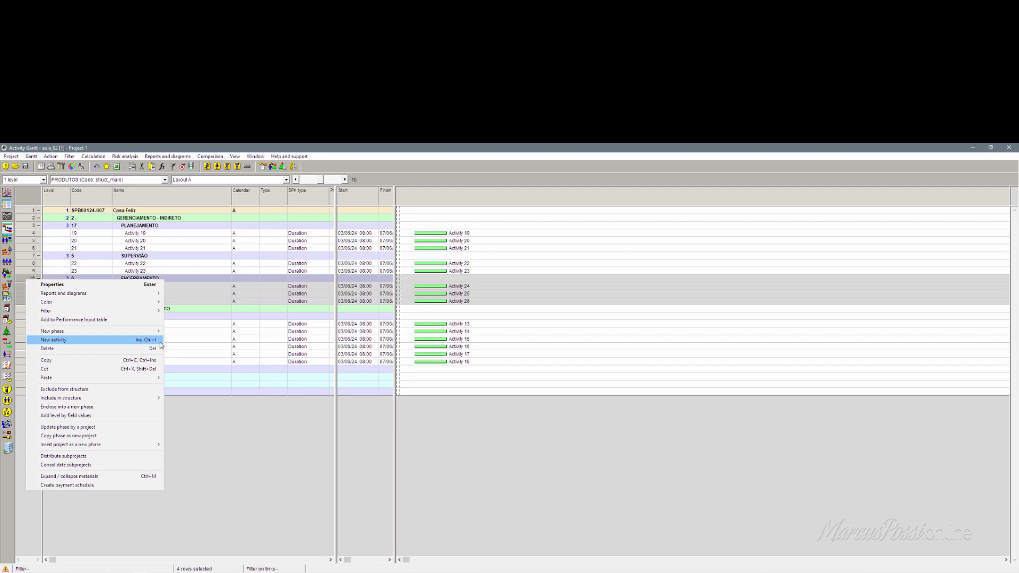
click(305, 315)
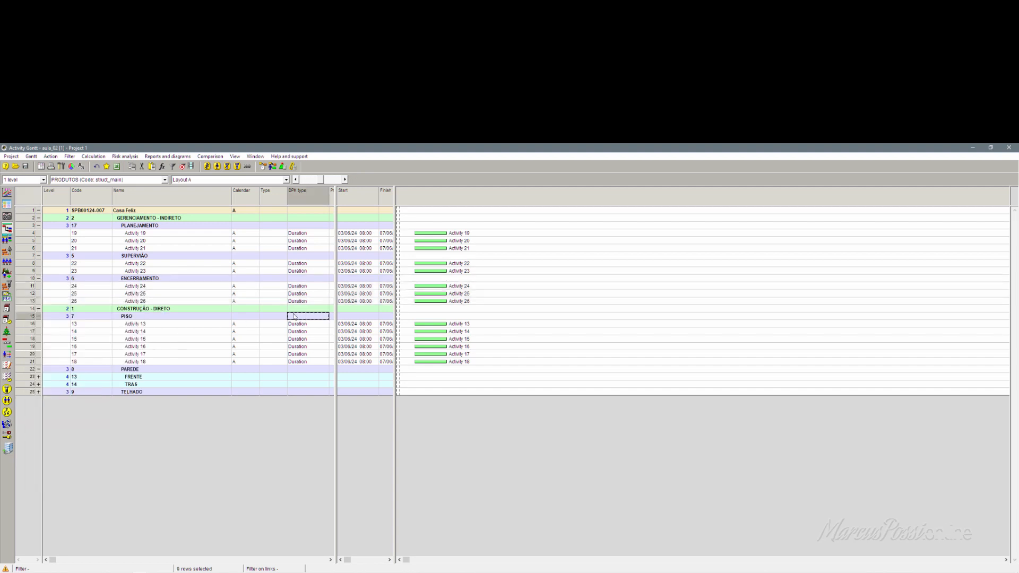
click(174, 234)
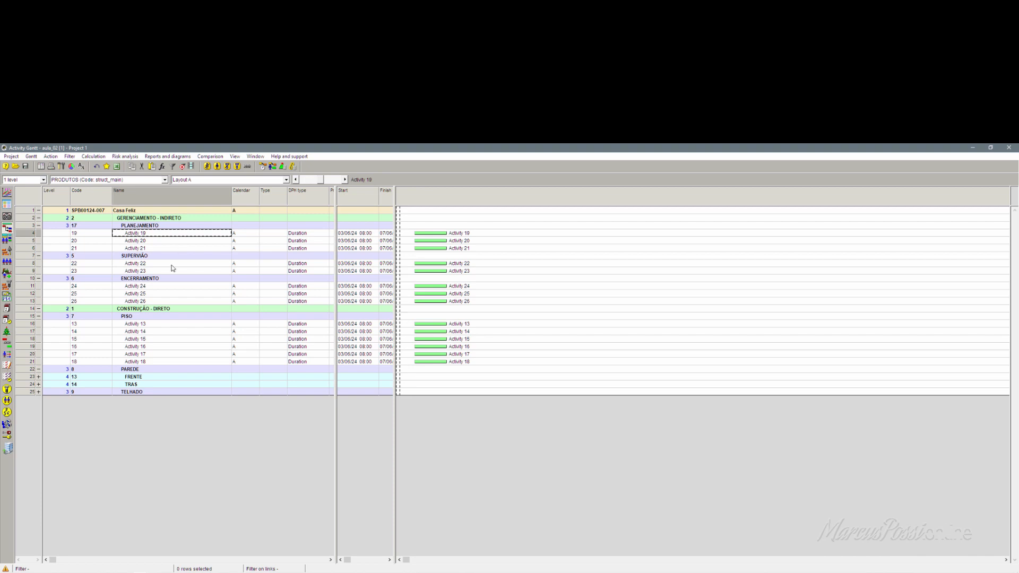
click(160, 324)
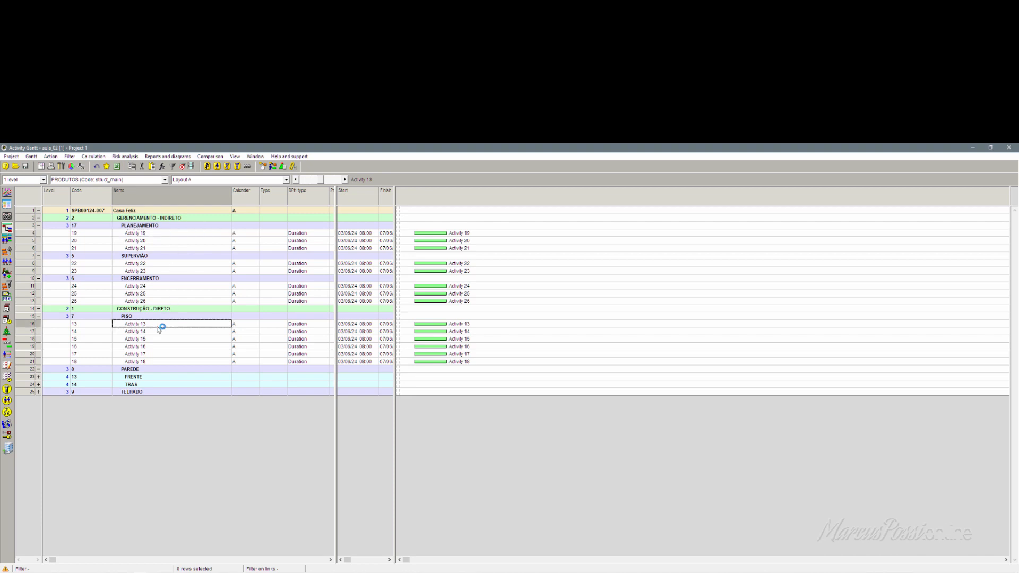
shift+click(166, 362)
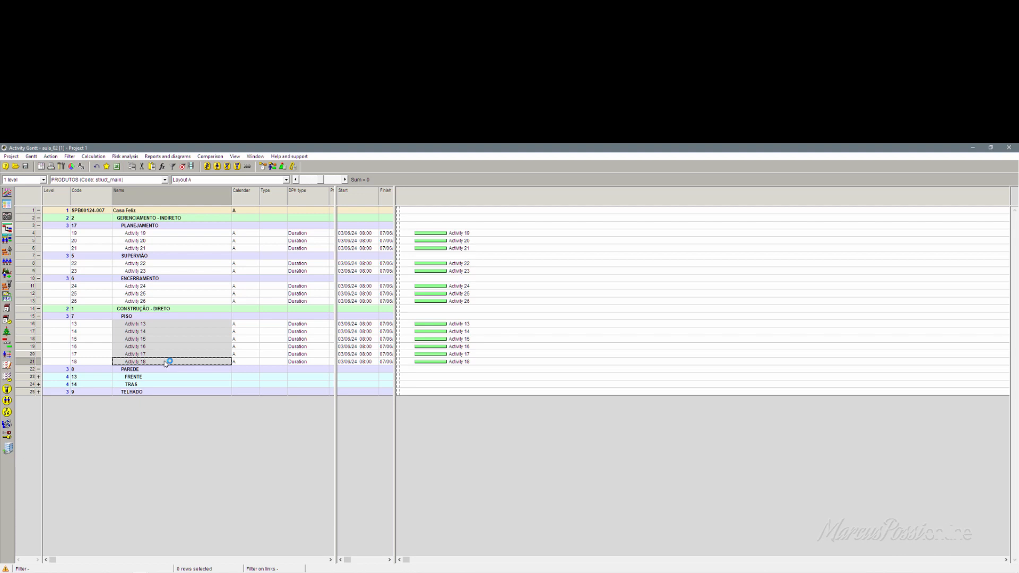
click(32, 324)
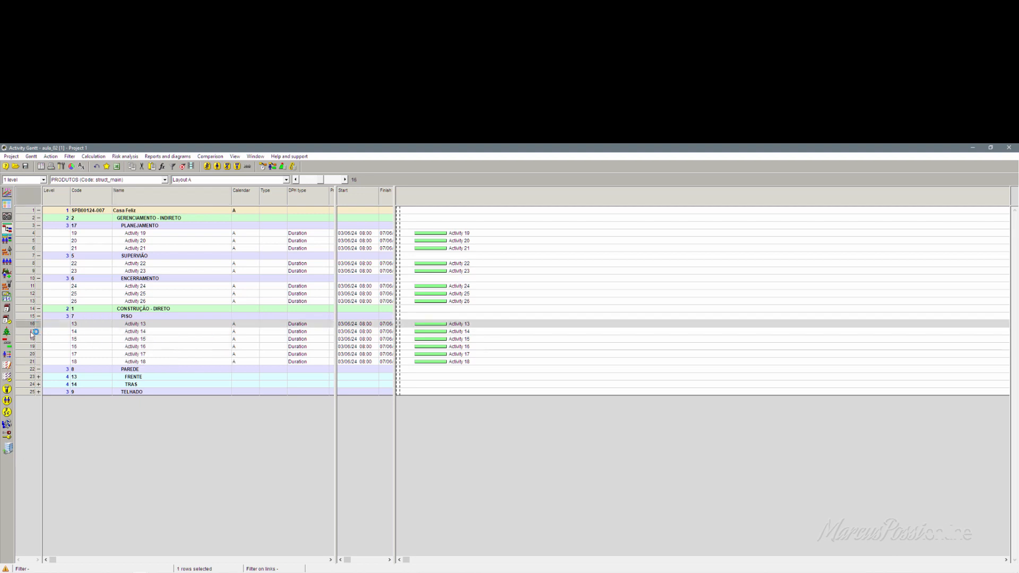
shift+click(28, 362)
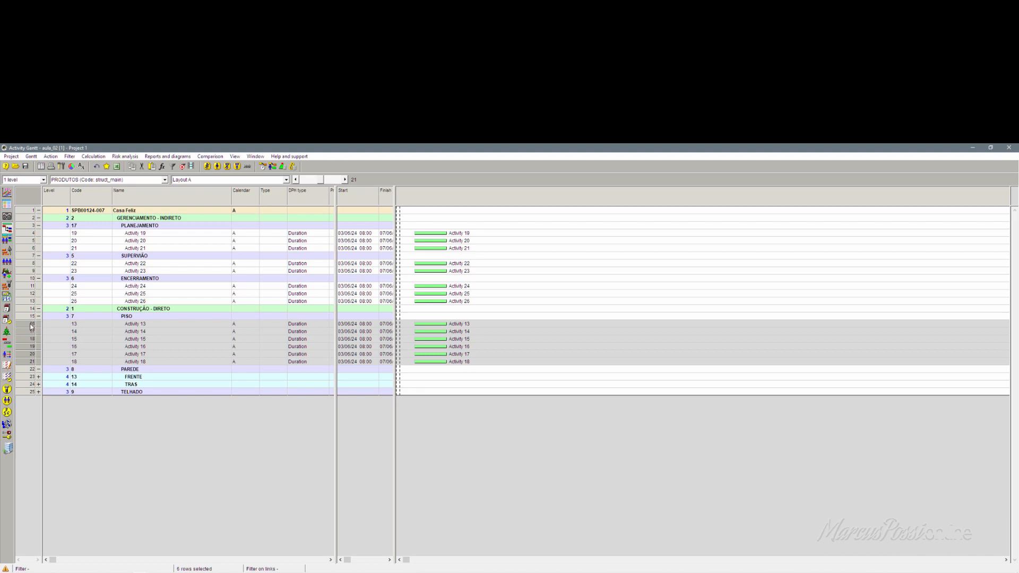
click(143, 324)
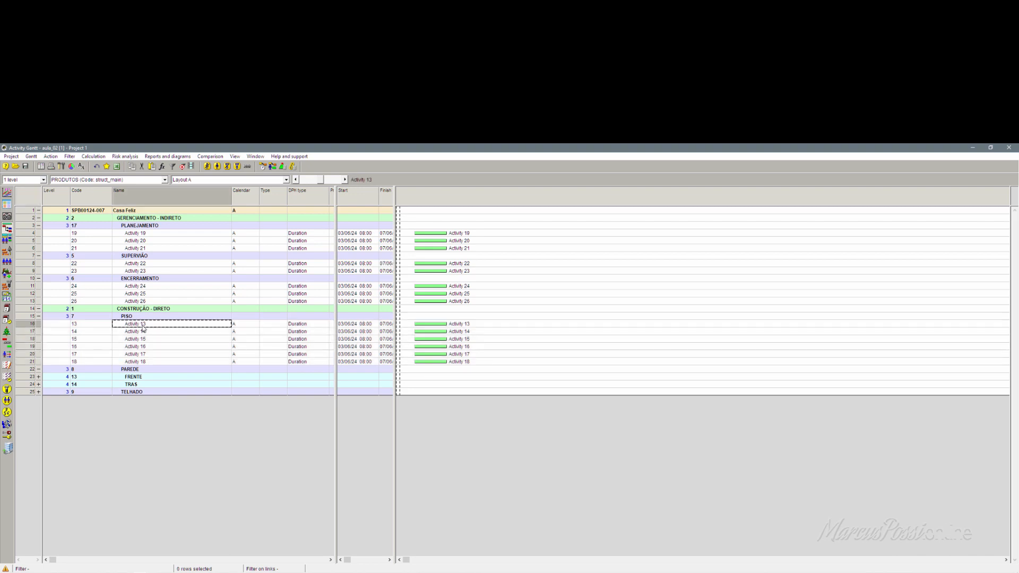
shift+click(144, 363)
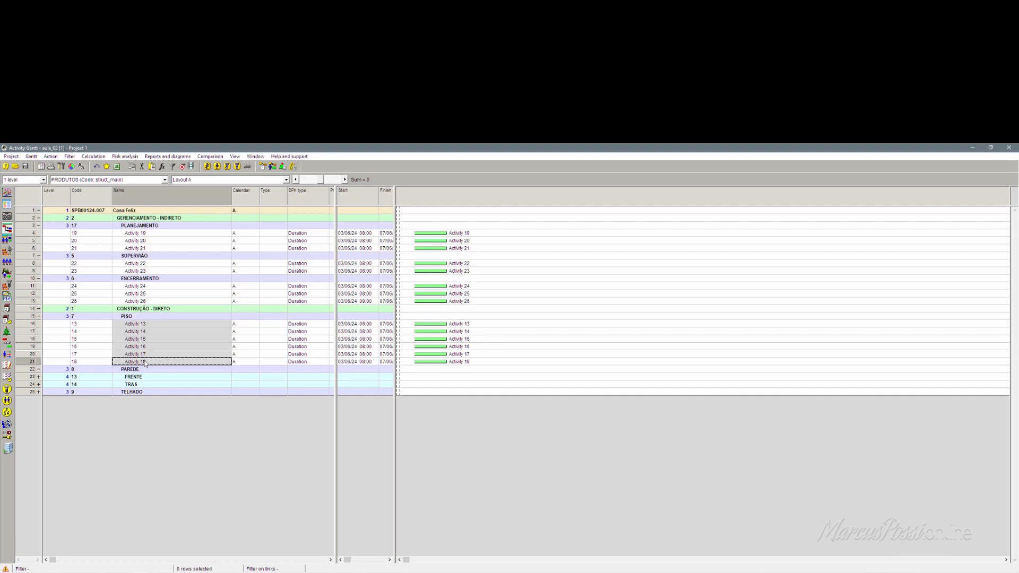
click(30, 323)
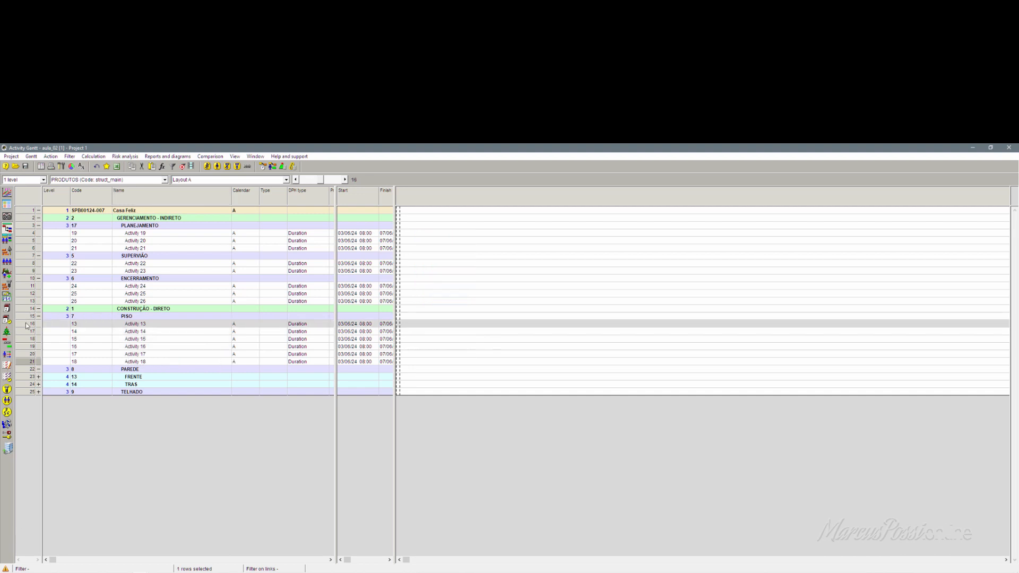
shift+click(28, 361)
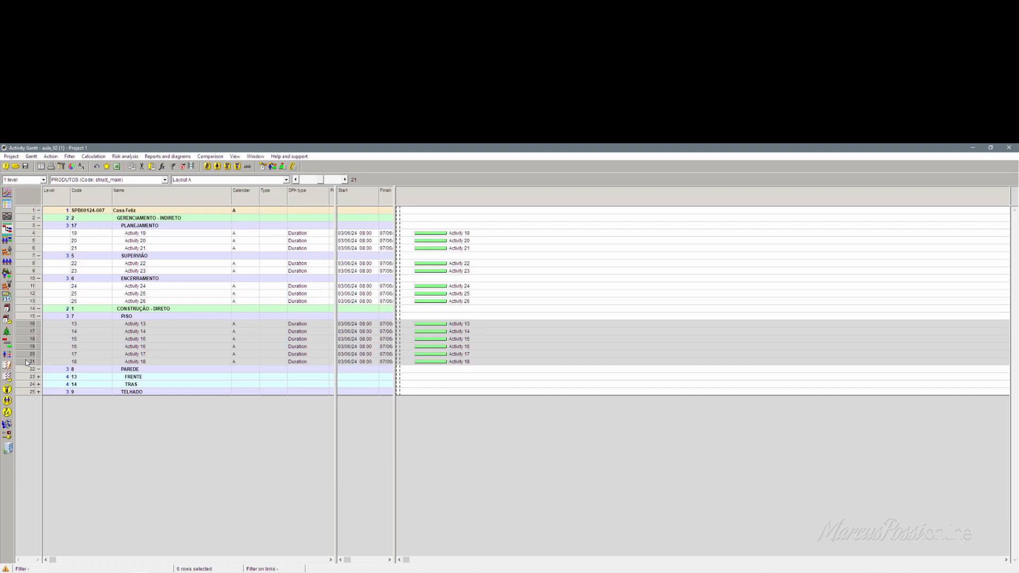
click(132, 317)
click(139, 323)
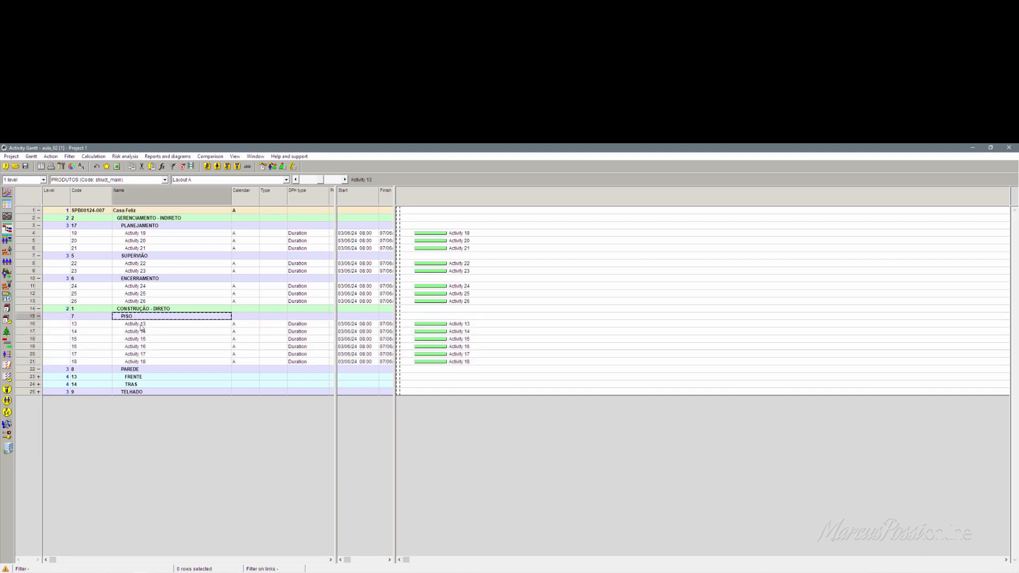
shift+click(150, 363)
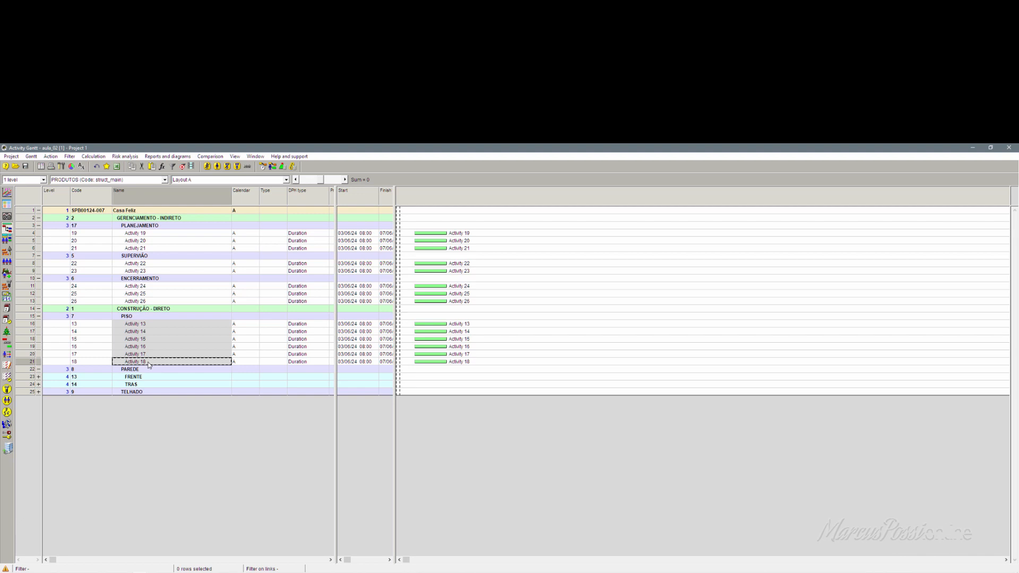
click(146, 235)
drag(147, 235, 149, 250)
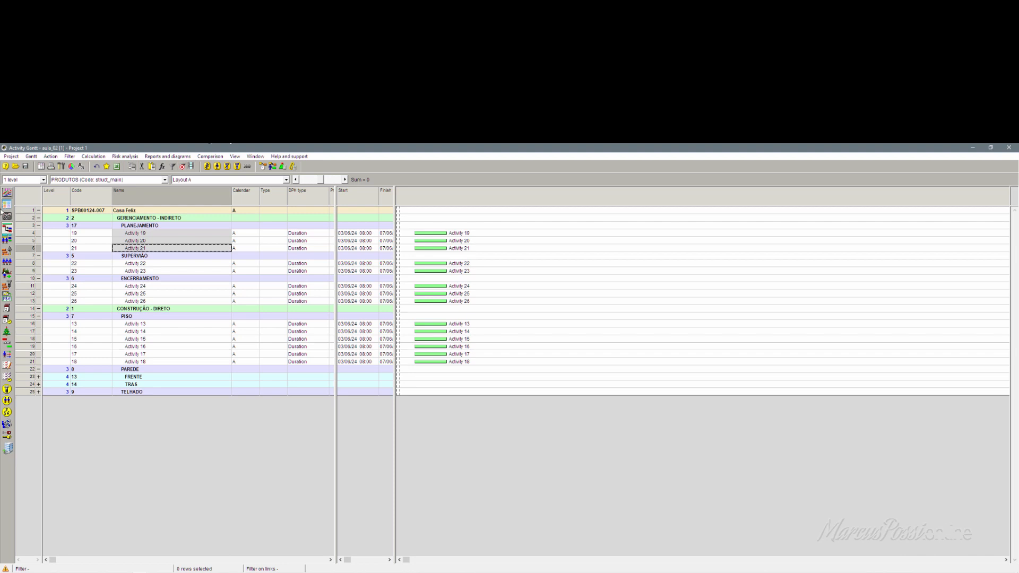
click(29, 212)
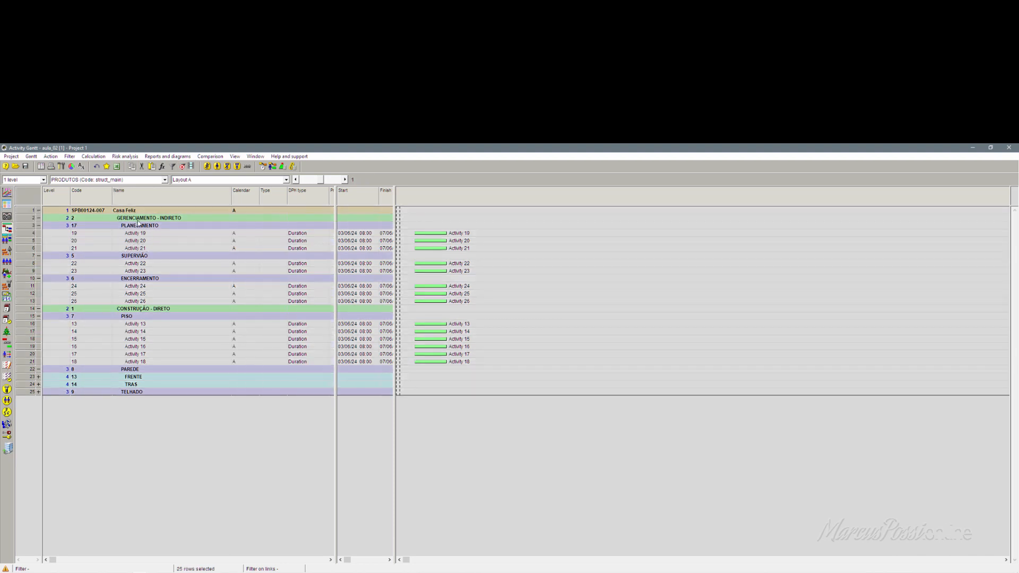
click(35, 215)
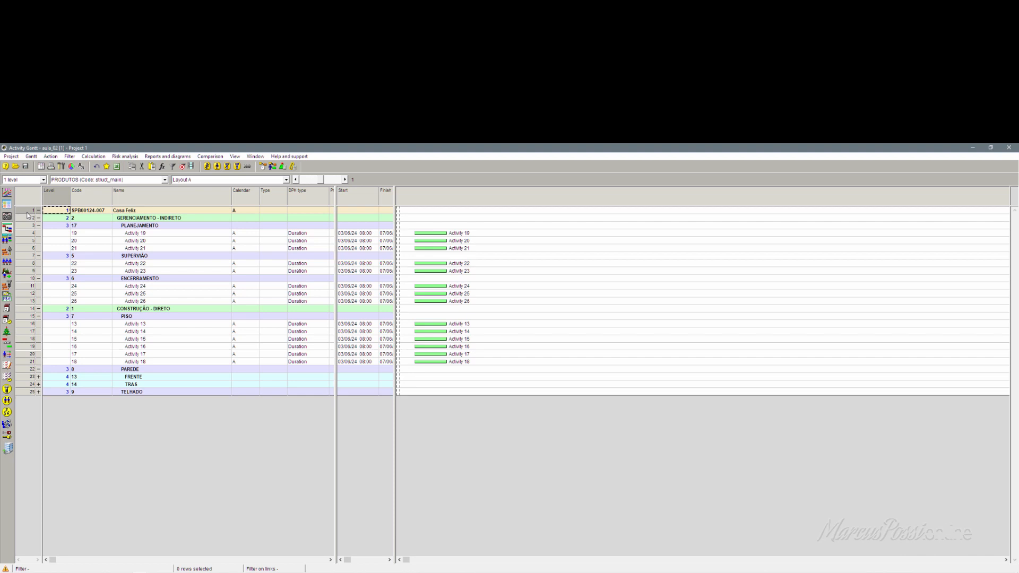
- Insert two activities under Casa Feliz named 'start milestone' and 'finish milestone'
key(Insert)
key(Insert)
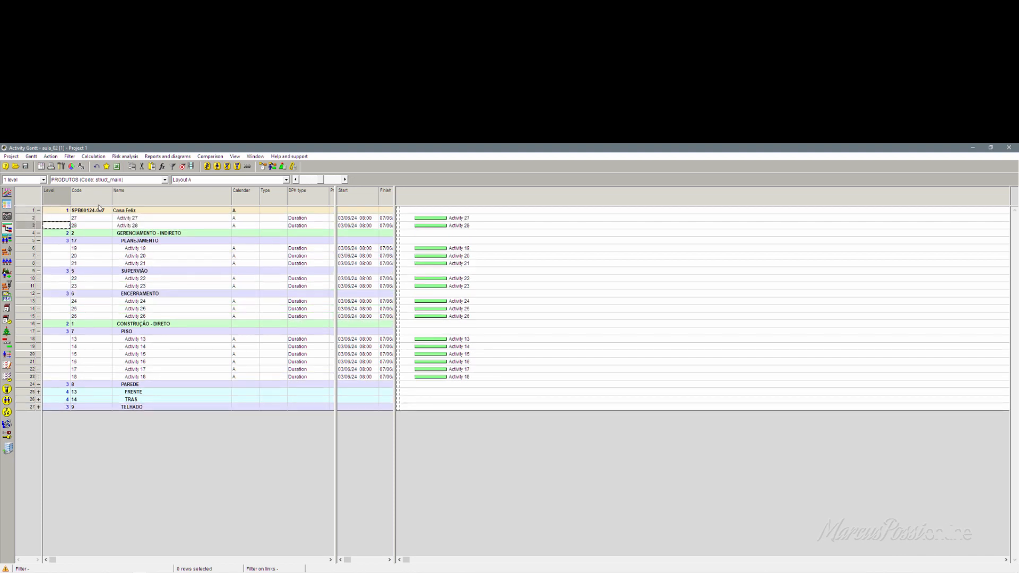
click(136, 218)
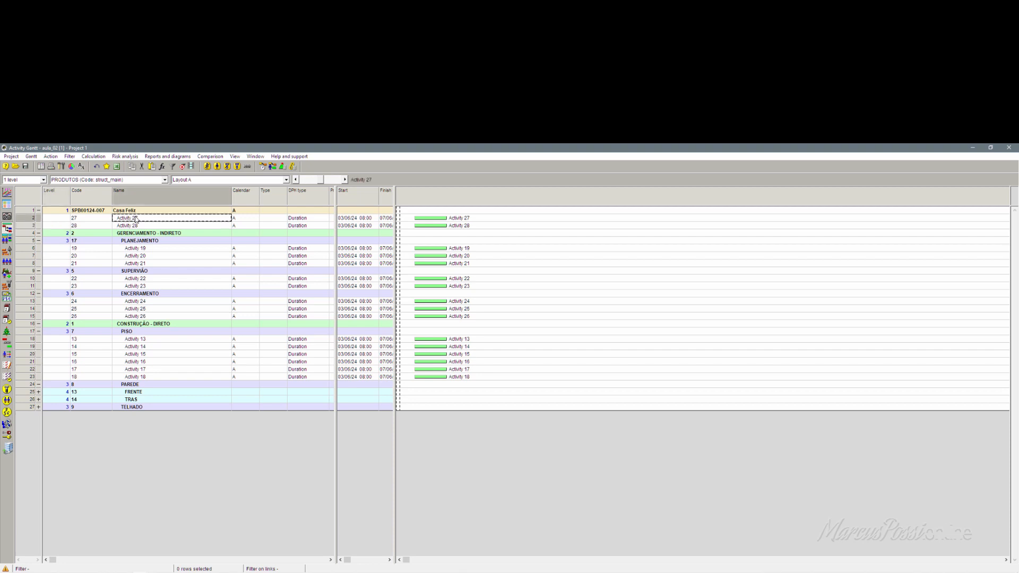
text(start)
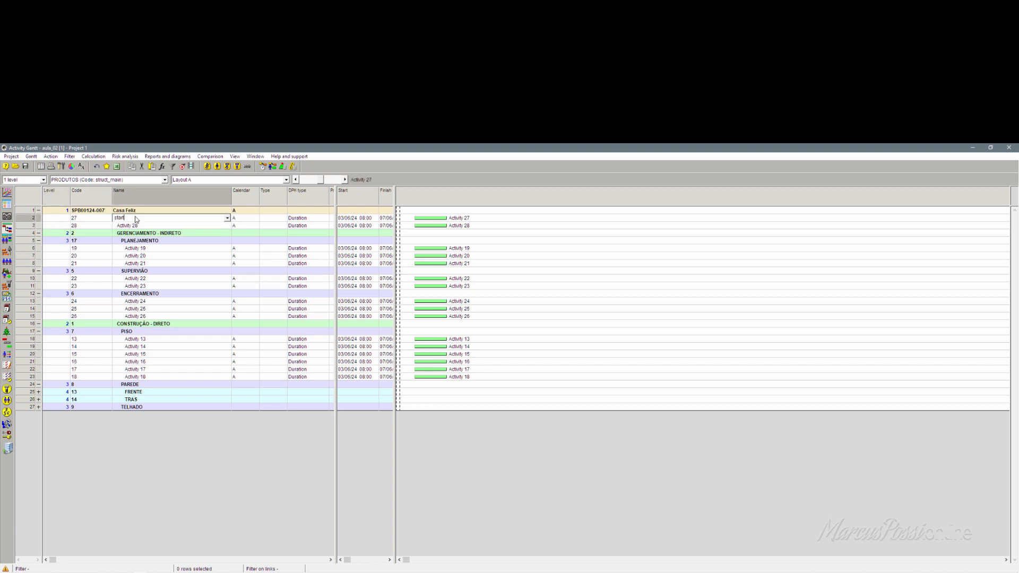
text( milestone)
click(145, 226)
text(finis)
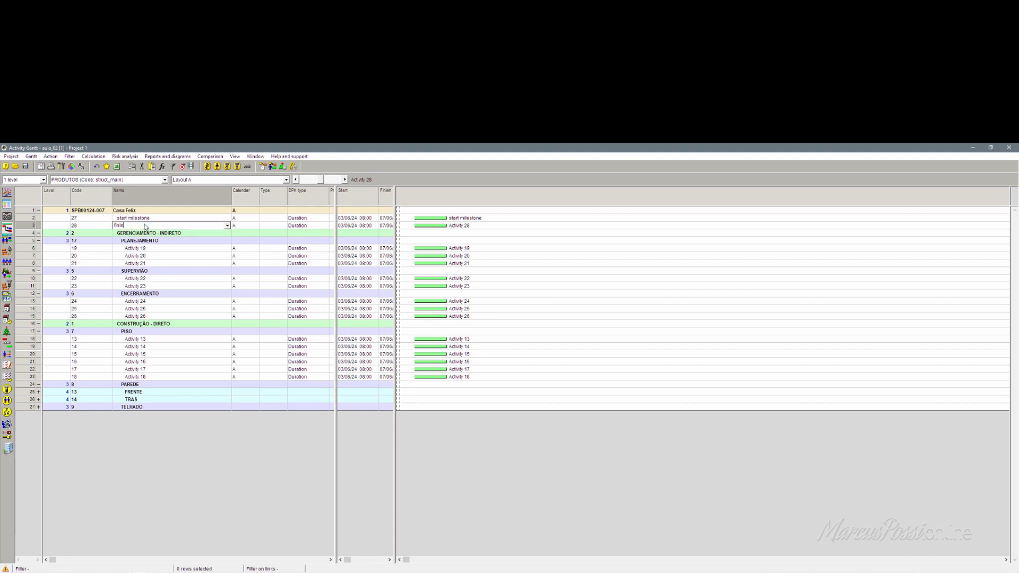
text(h milestone)
click(163, 262)
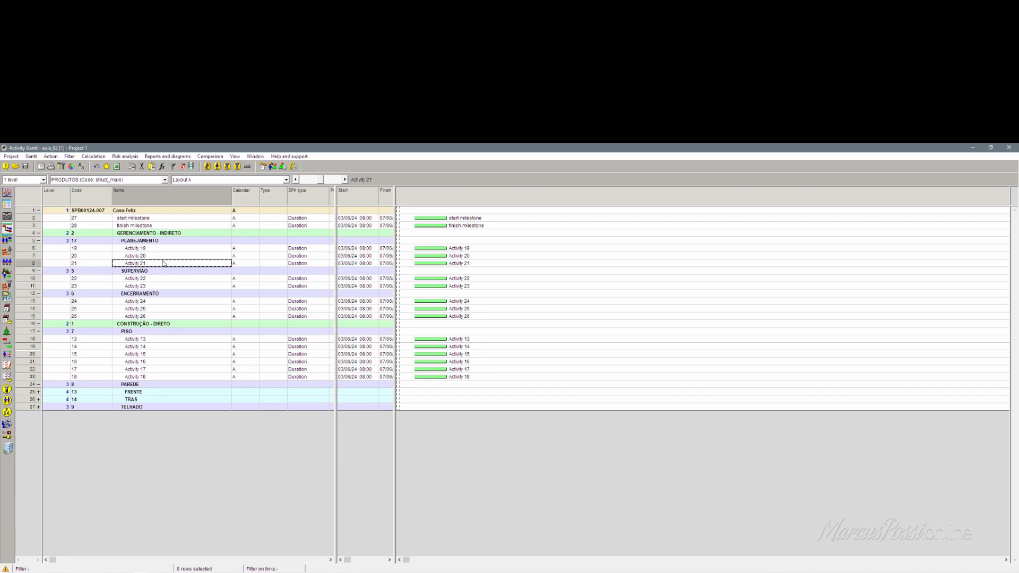
click(157, 218)
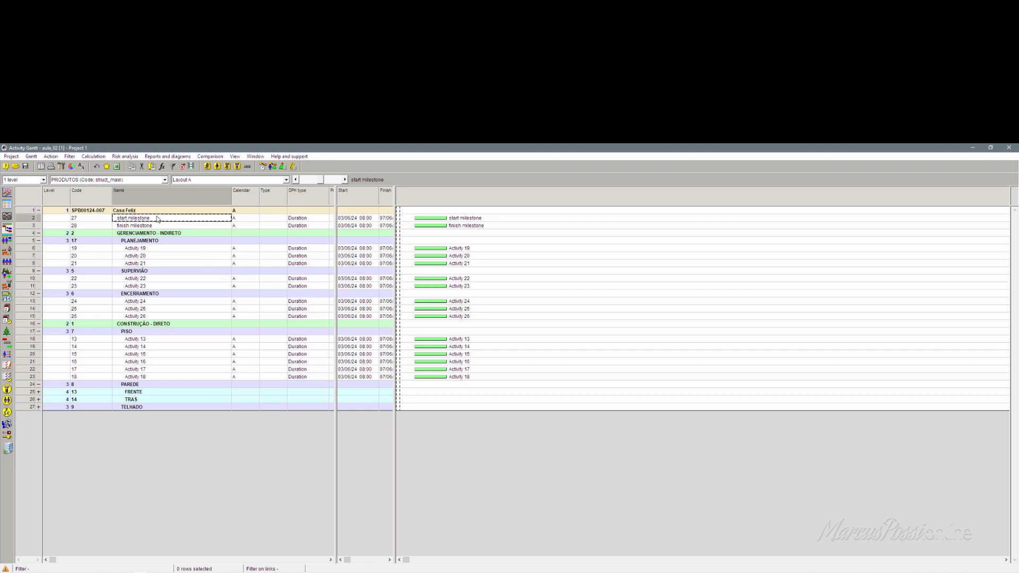
key(Down)
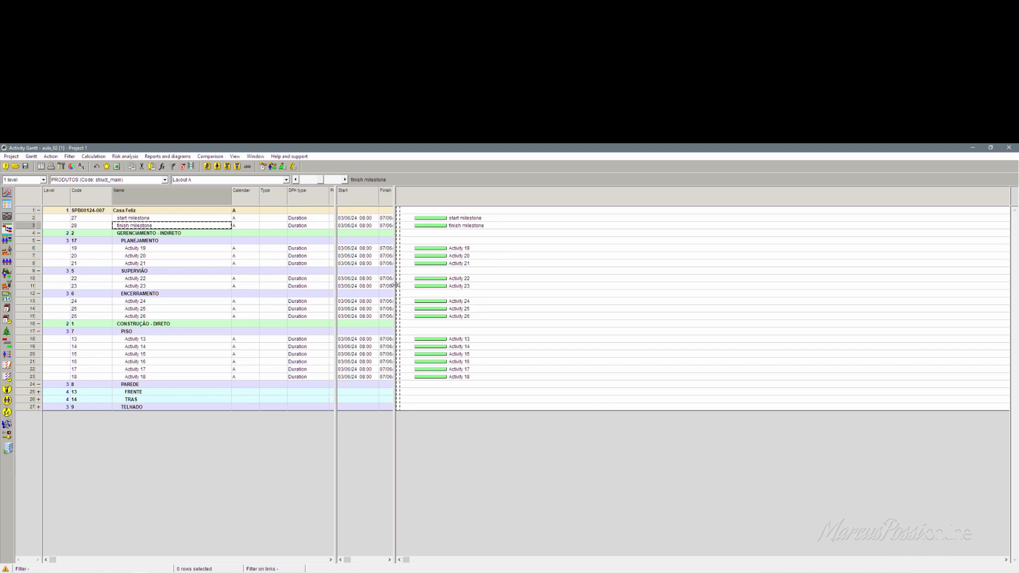
- Hide the Gantt chart and widen the table to show Priority, ASAP/ALAP, Interruptible and Quantity
drag(398, 286, 1010, 305)
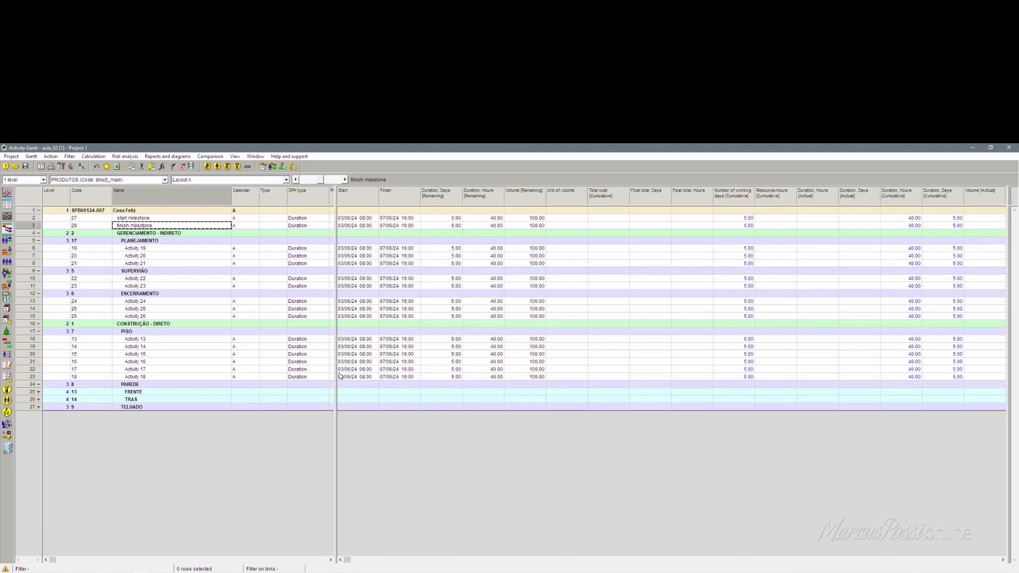
drag(338, 374, 478, 373)
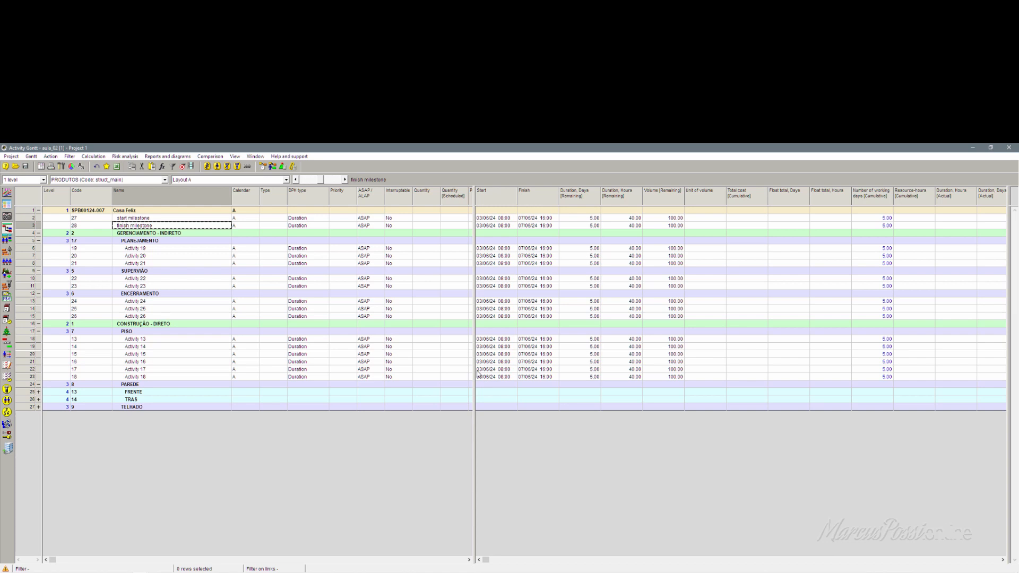
click(181, 274)
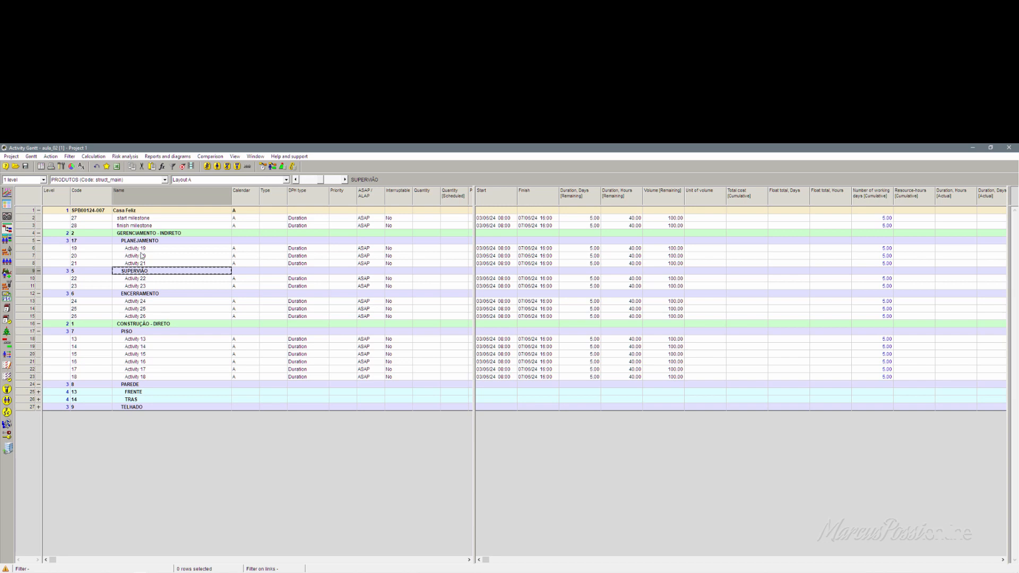
click(146, 219)
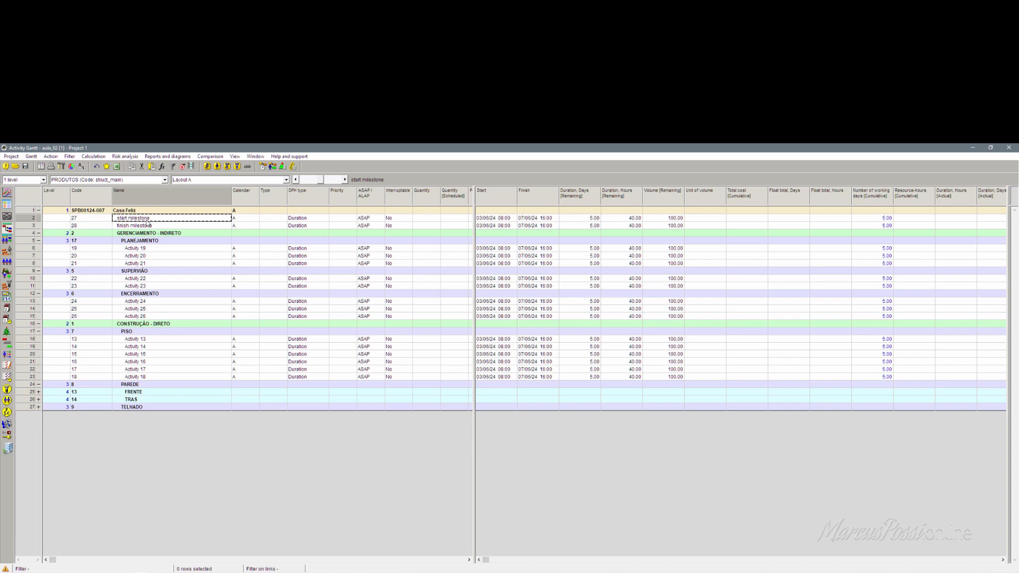
click(148, 228)
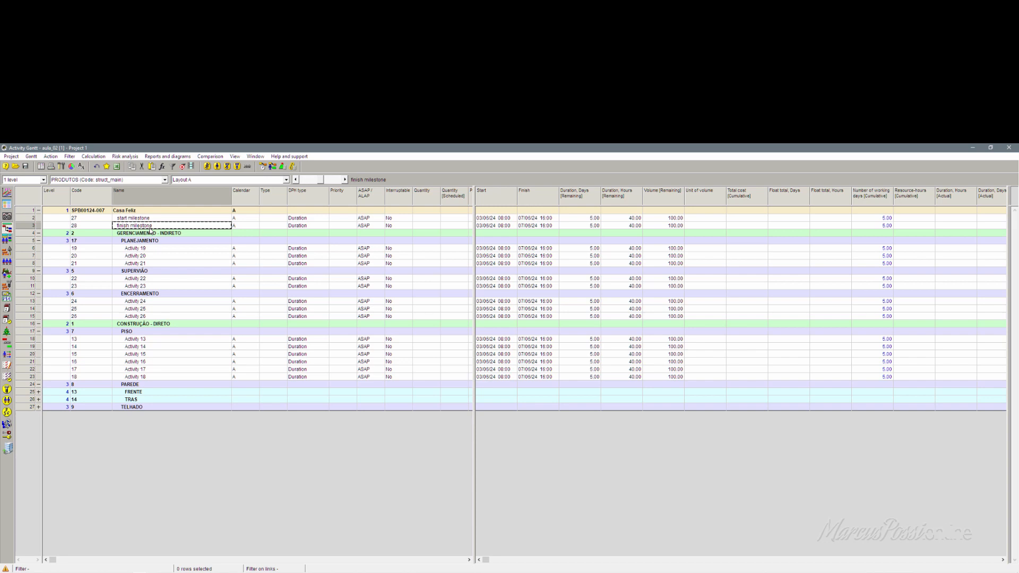
- Review the PISO, PAREDE, TELHADO, PLANEJAMENTO and milestone rows, then select CONSTRUÇÃO - DIRETO
click(142, 334)
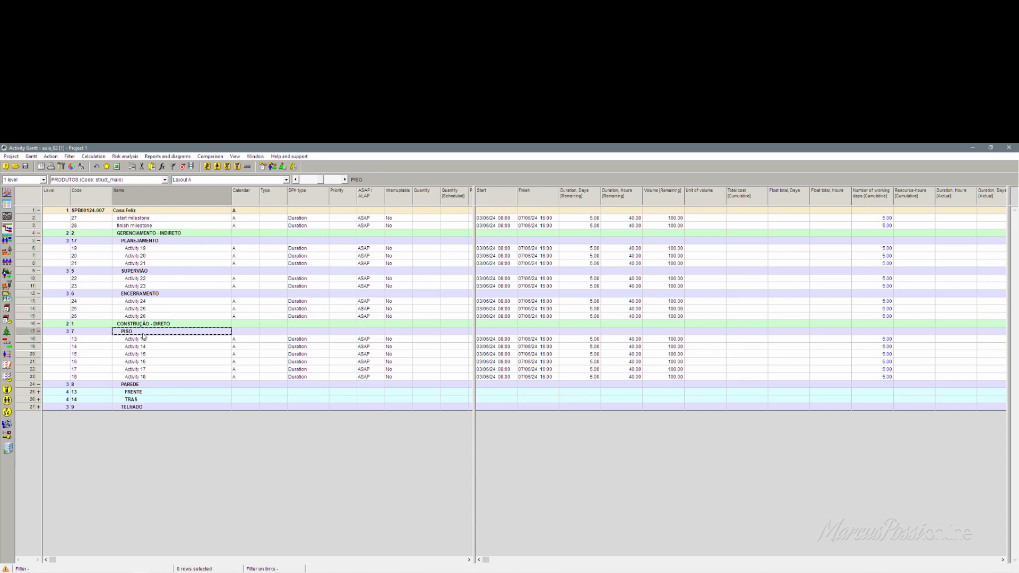
click(145, 386)
click(138, 407)
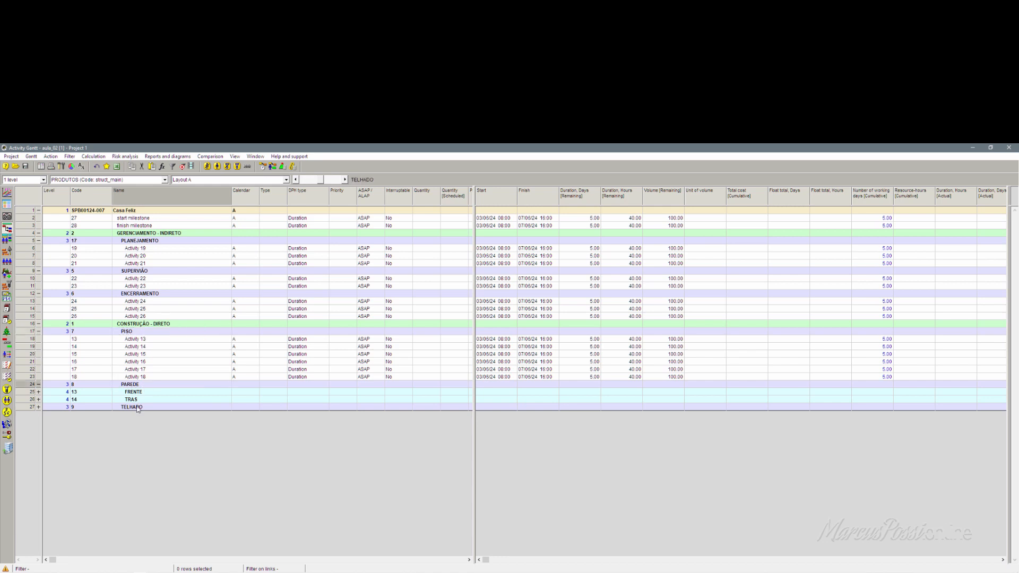
click(153, 242)
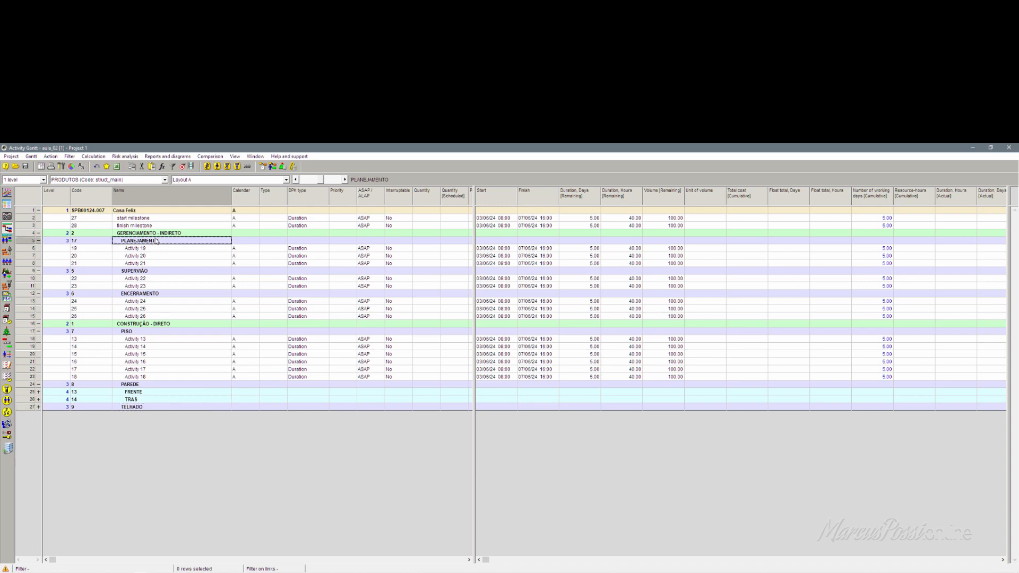
click(165, 218)
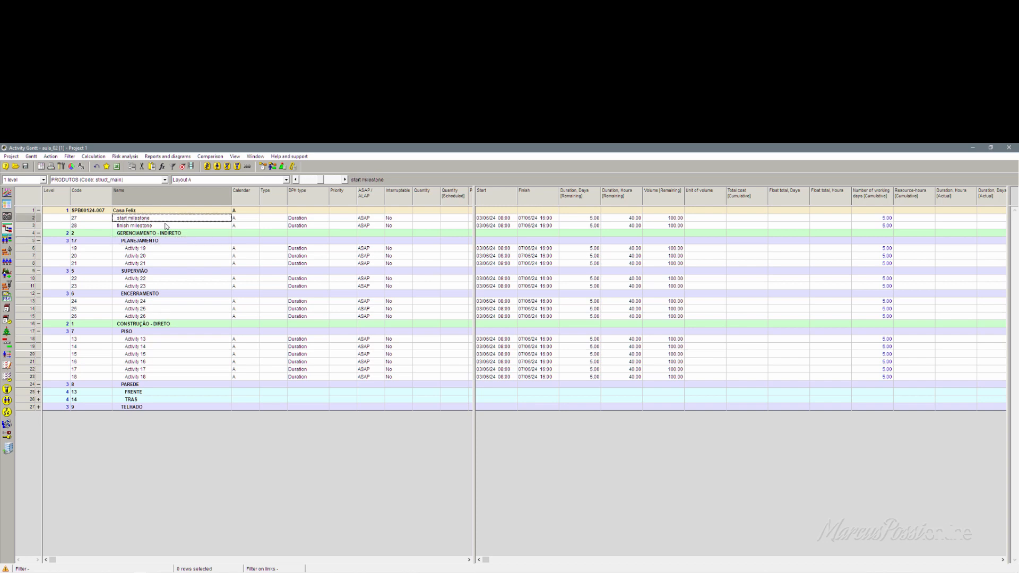
click(167, 226)
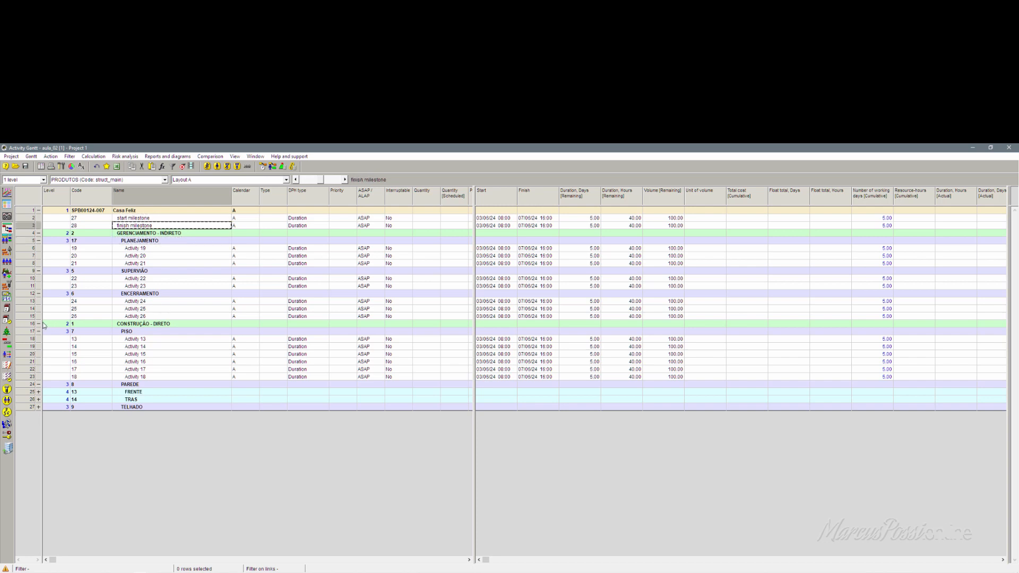
click(24, 325)
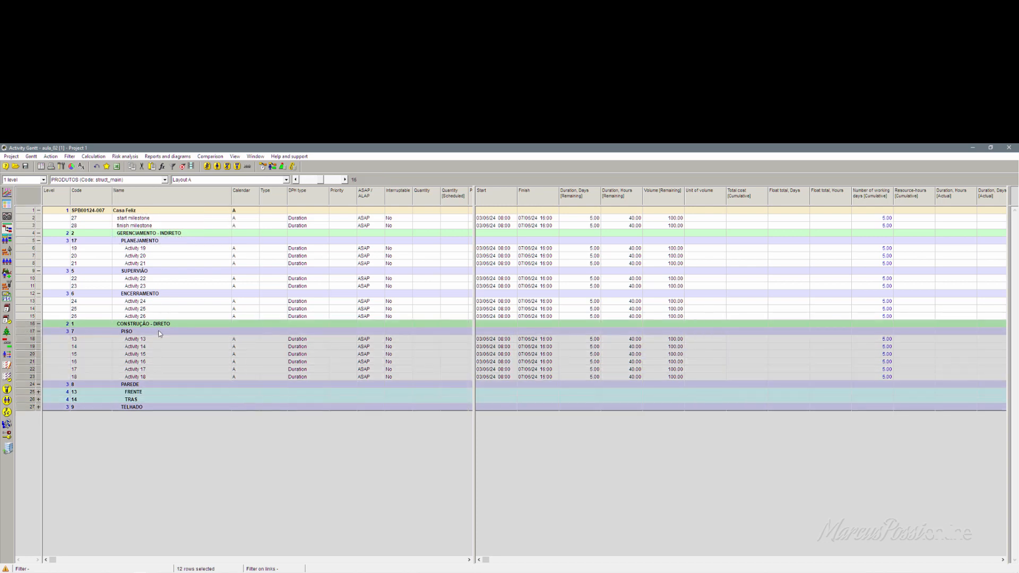
click(29, 324)
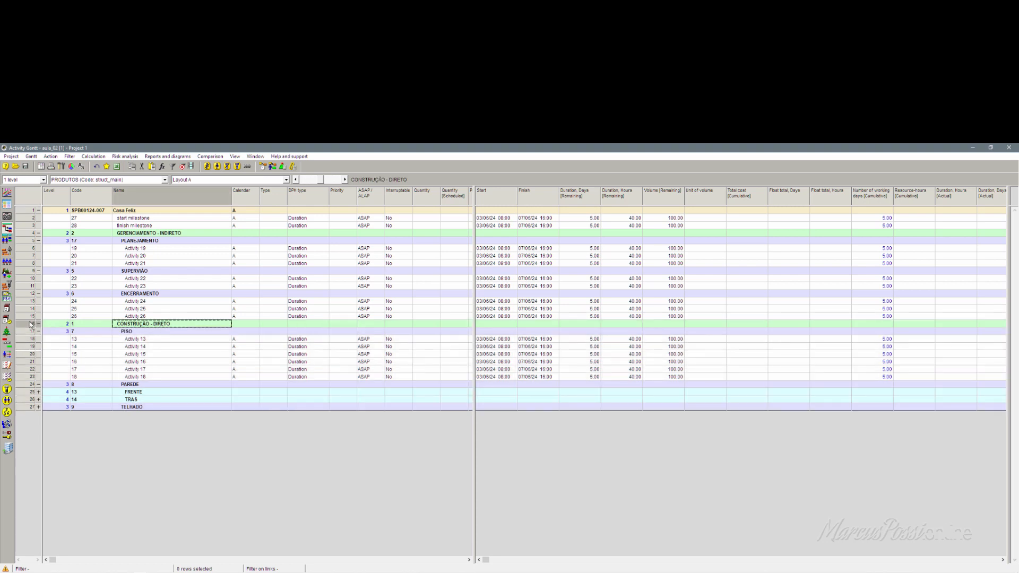
- Insert Activities 29 and 30 under CONSTRUÇÃO - DIRETO and name them star product and finish product
key(Insert)
key(Insert)
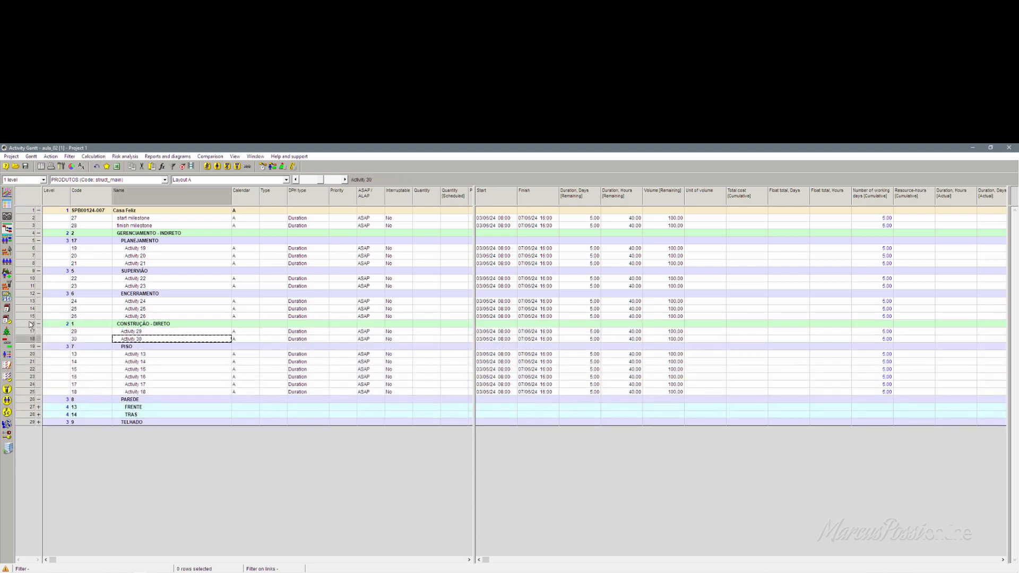
click(132, 334)
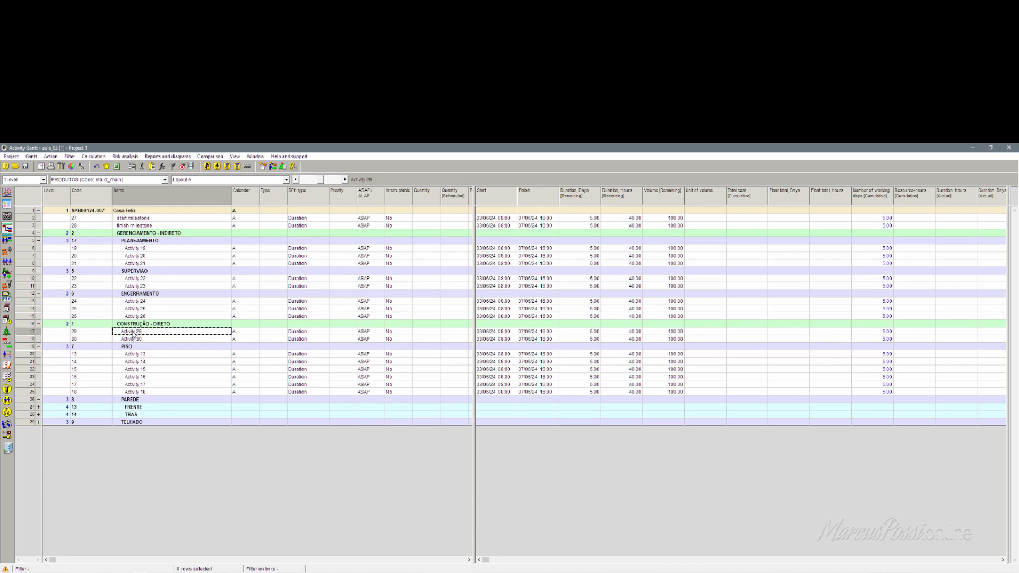
text(star)
text( proj)
click(145, 339)
text(finish product)
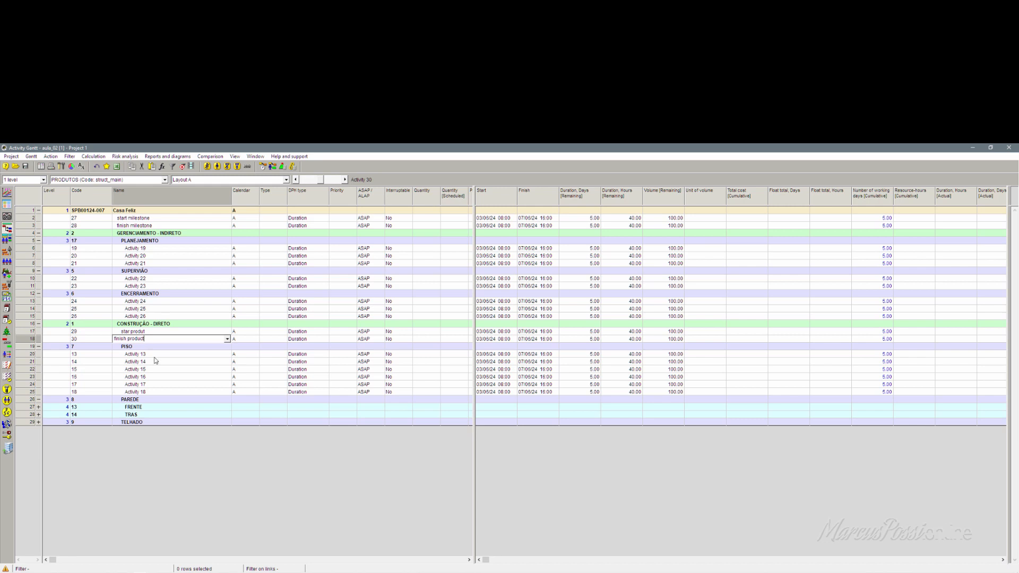
click(154, 354)
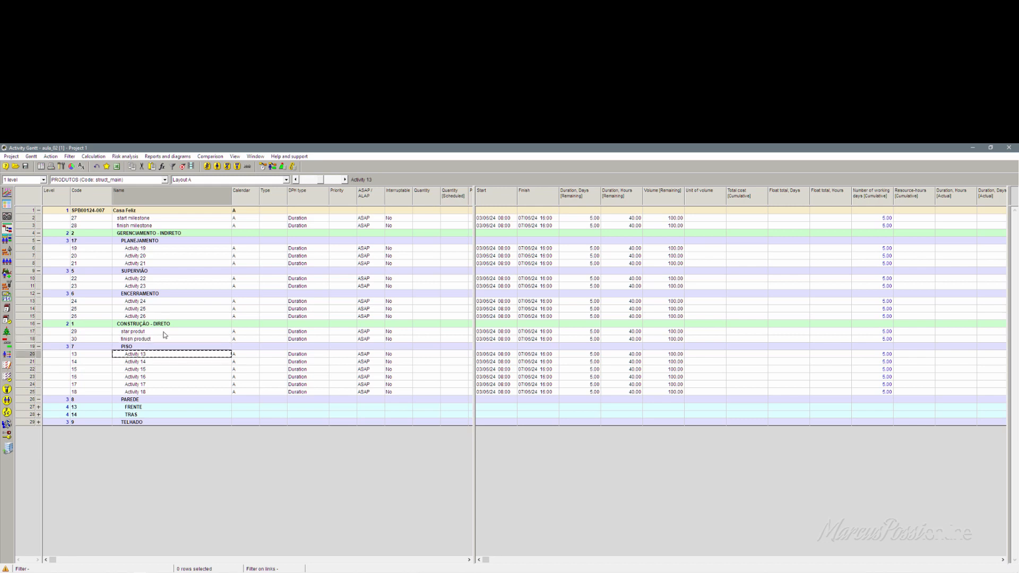
- Fix the misspelled 'star produt' name to 'star product'
click(159, 334)
click(145, 334)
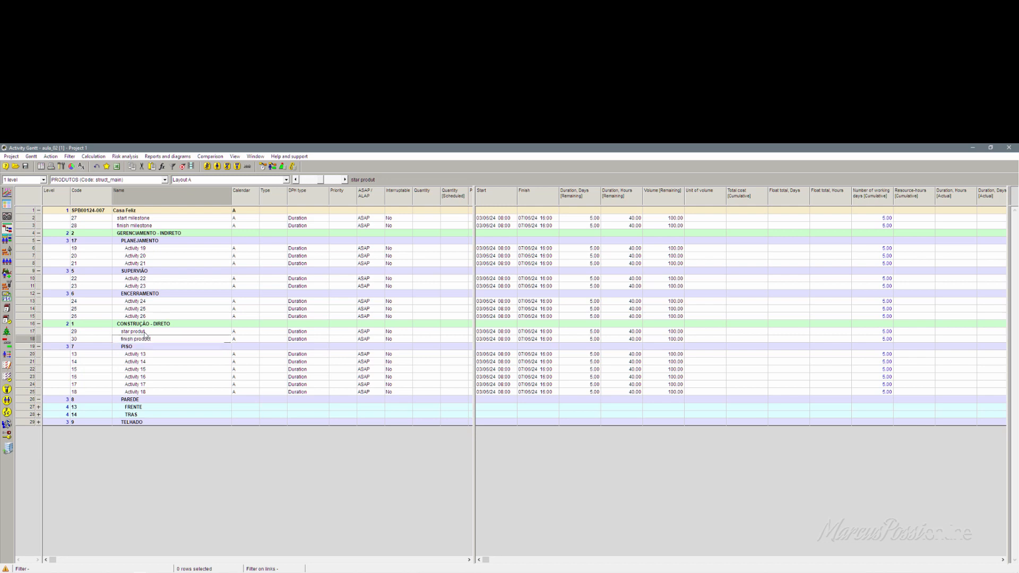
click(137, 331)
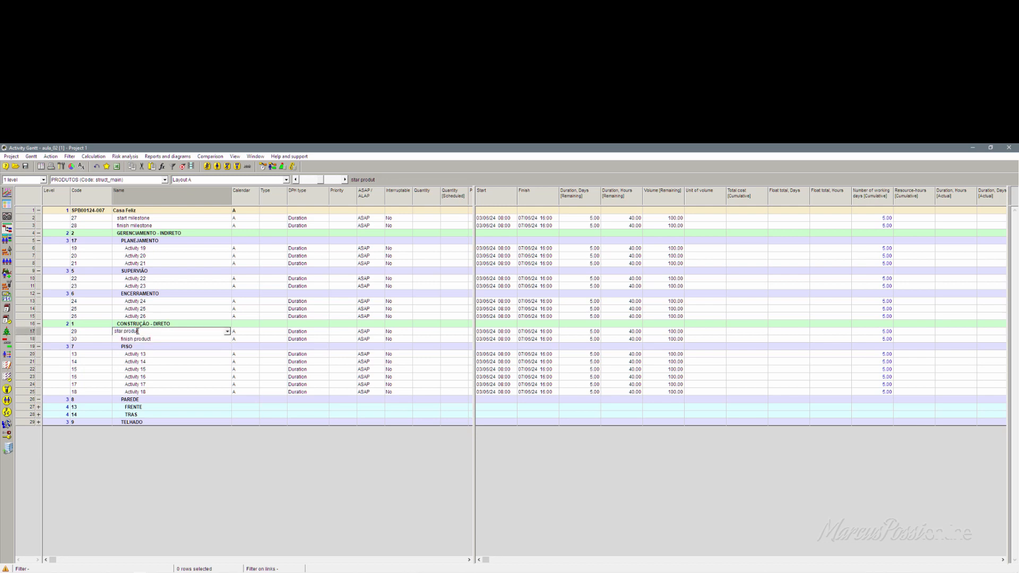
text(c)
click(186, 355)
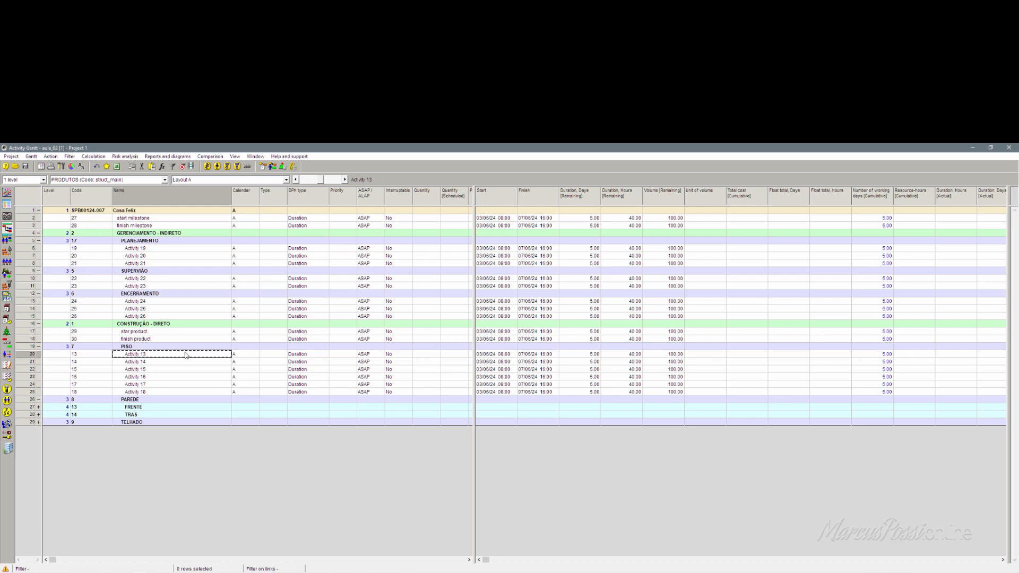
click(189, 304)
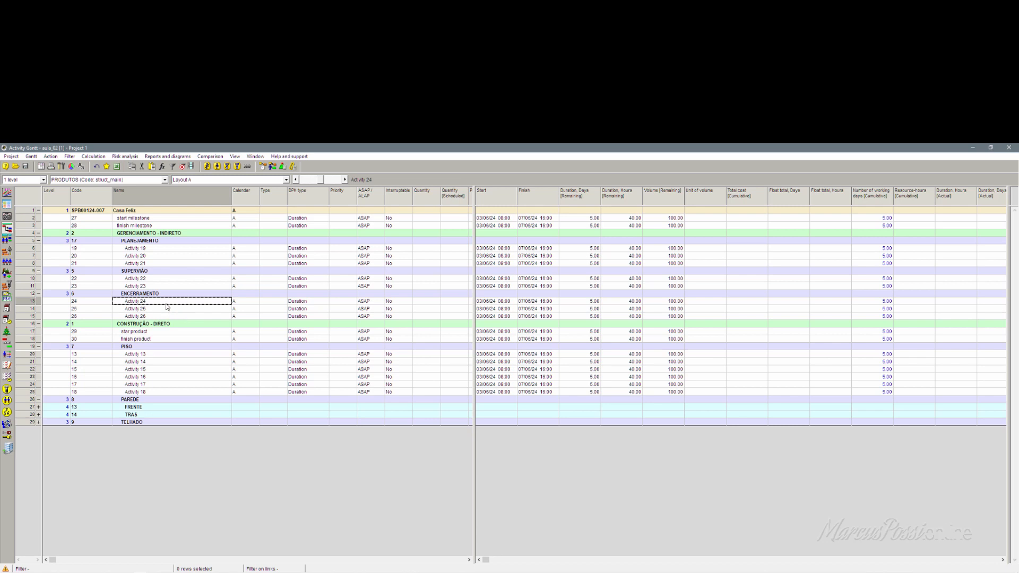
click(171, 279)
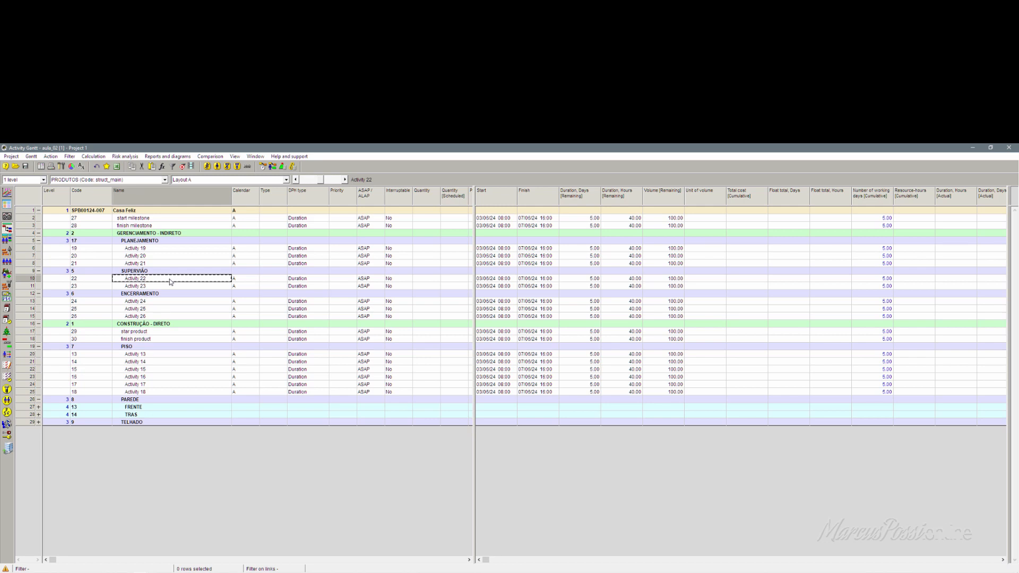
click(150, 220)
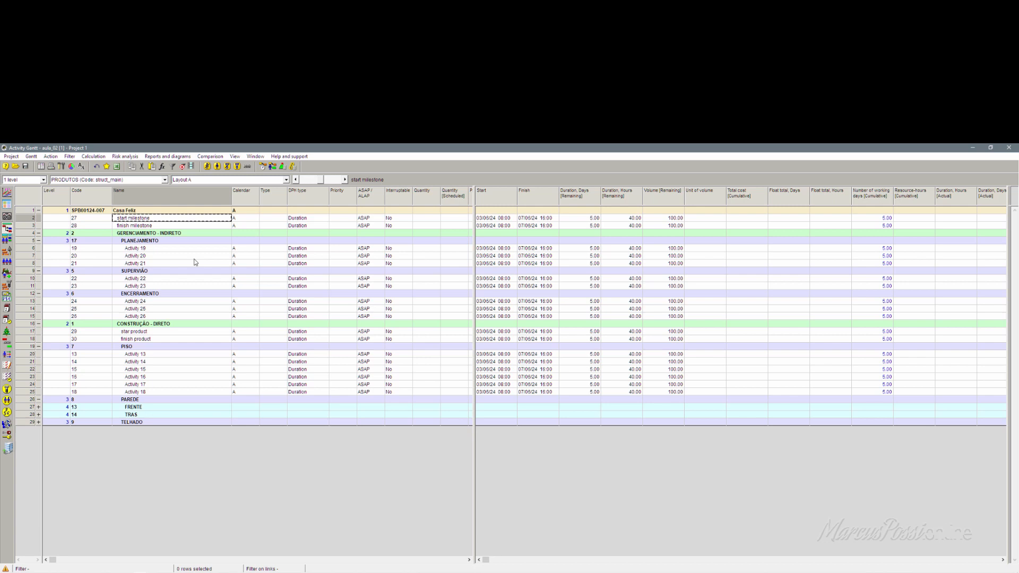
- Move the DPH type column next to Name, then try editing the Casa Feliz summary's DPH type
click(301, 205)
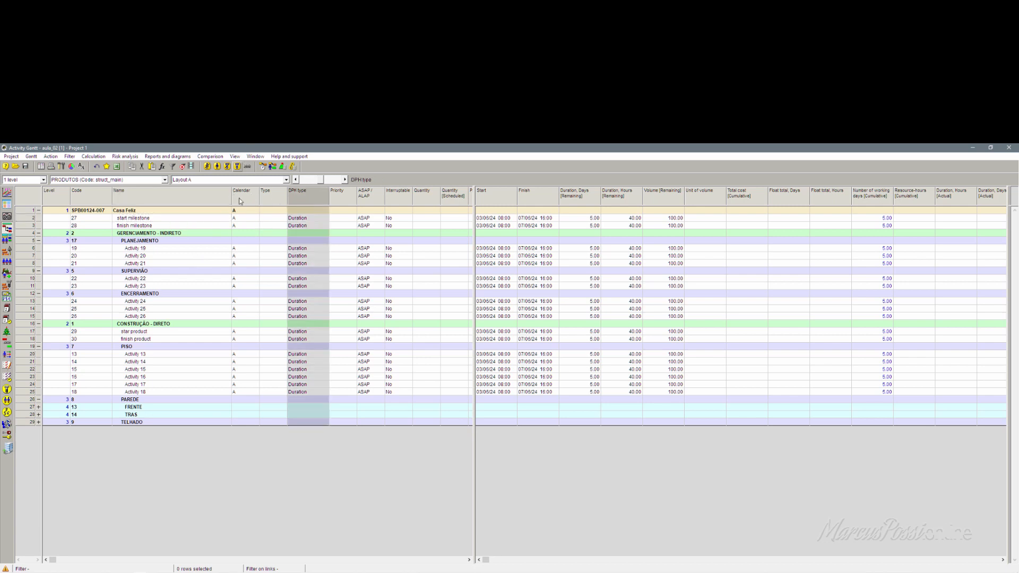
drag(240, 200, 244, 204)
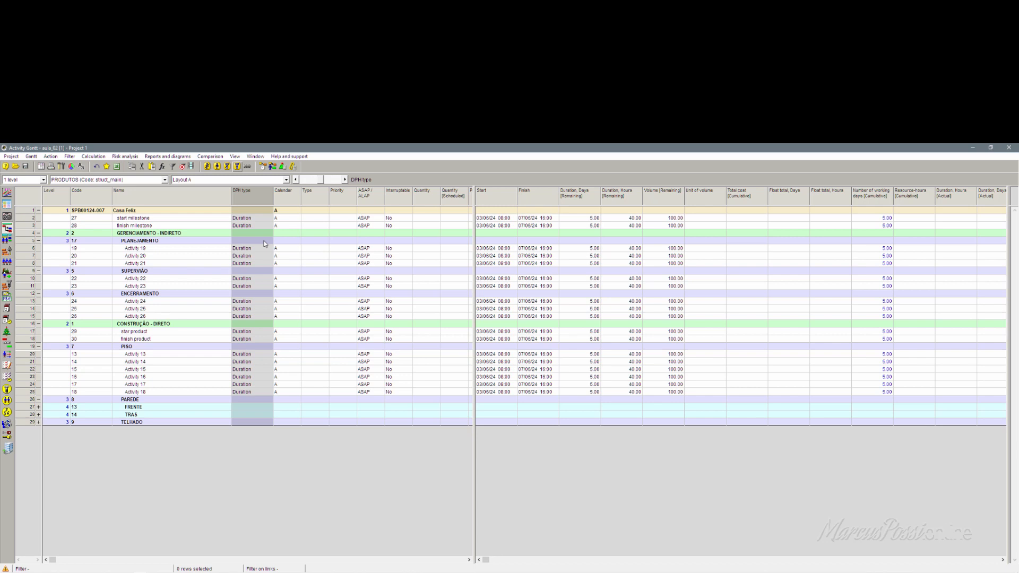
double_click(255, 211)
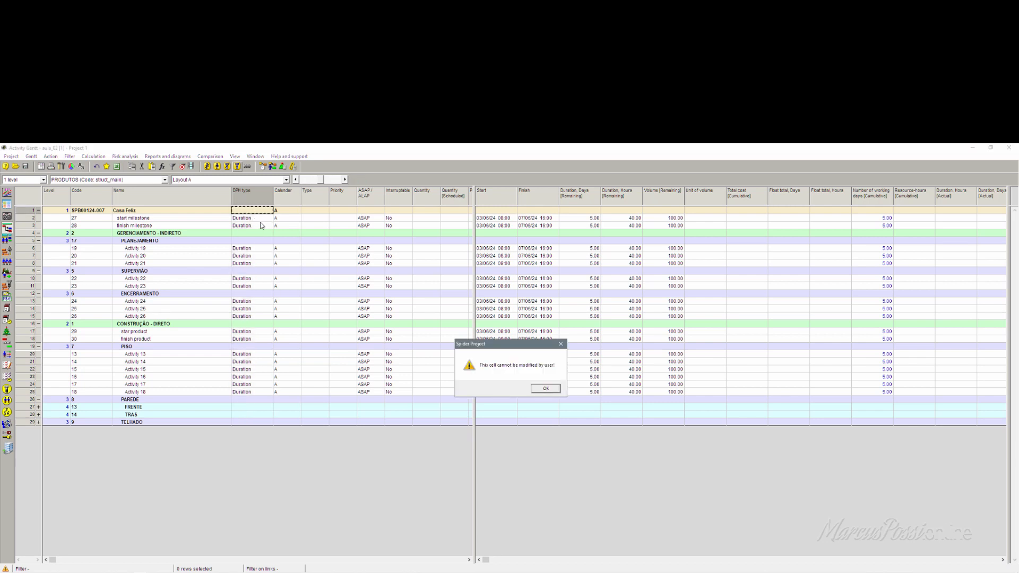
- Dismiss the cannot-be-modified warning, show start milestone's DPH type choices, and open the Windows Start menu
key(Return)
click(268, 219)
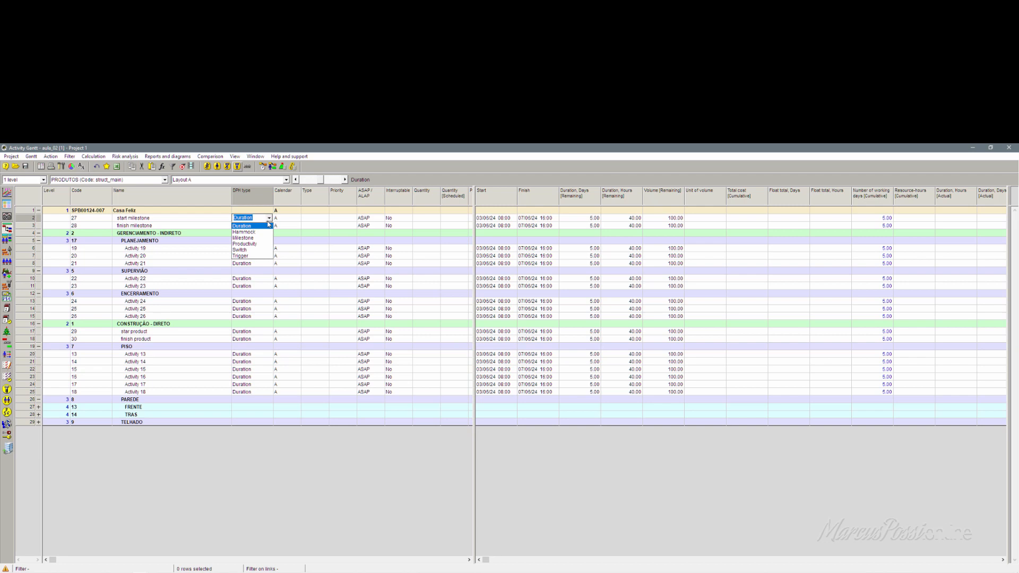
mouse_move(60, 570)
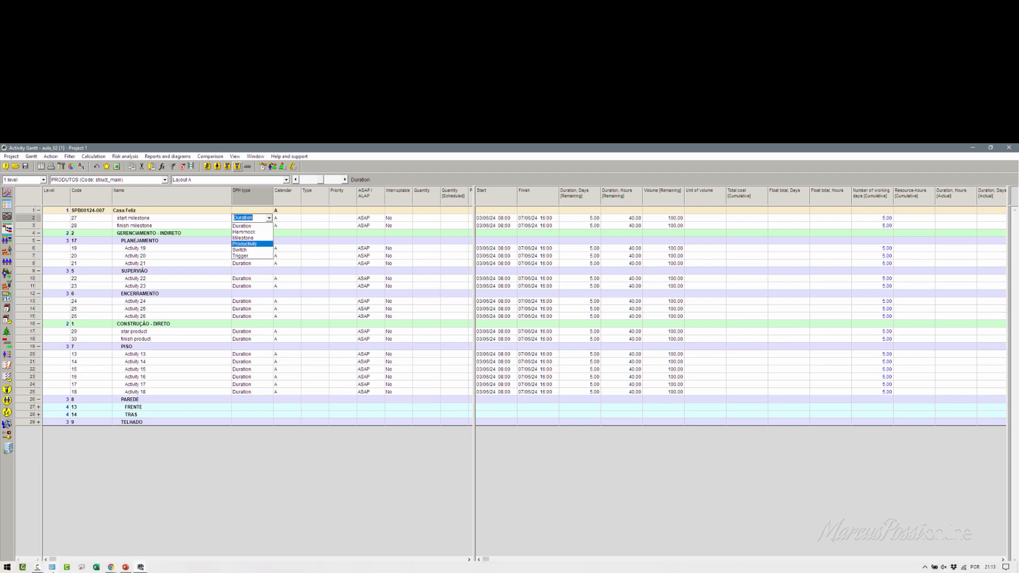
click(7, 567)
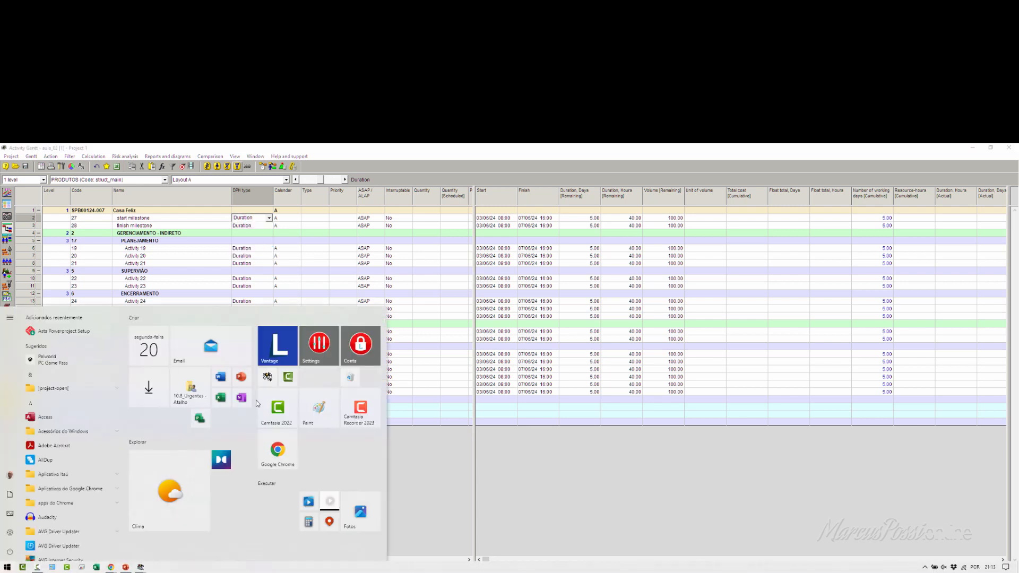
- Paste the Gantt screenshot into a maximized Paint window and zoom it to 400%
click(324, 407)
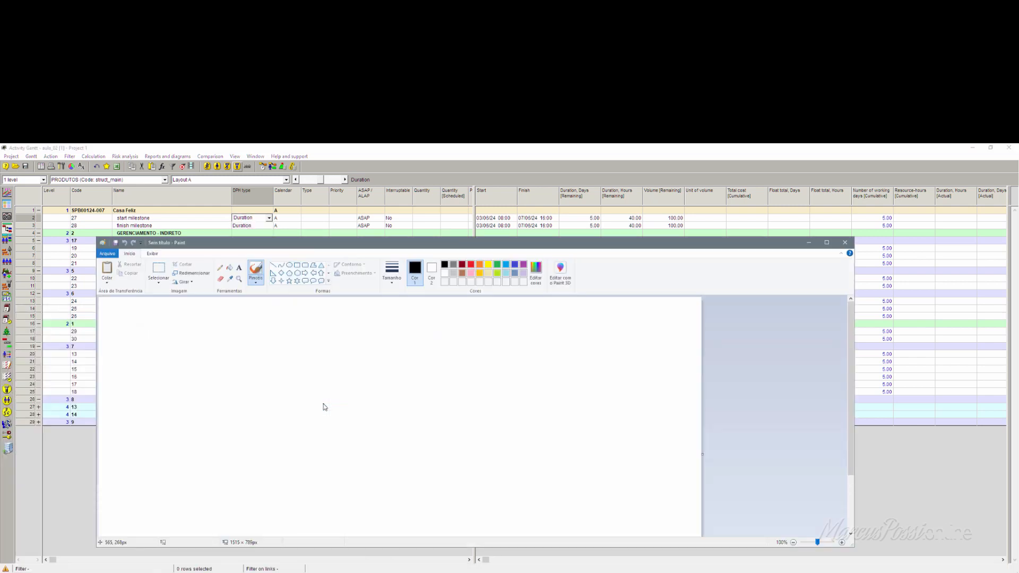
key(ctrl+v)
double_click(507, 243)
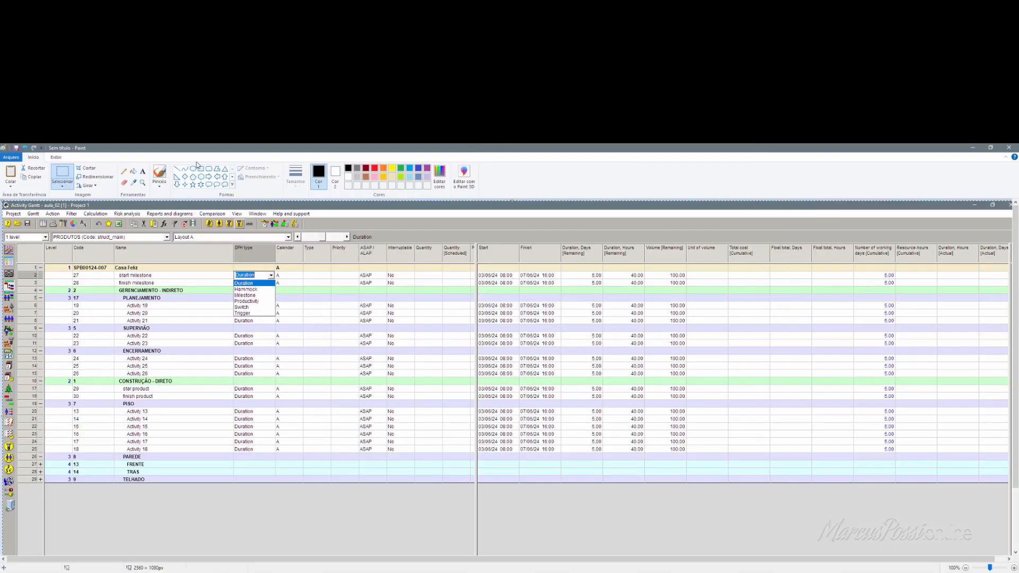
click(137, 184)
click(142, 181)
click(254, 297)
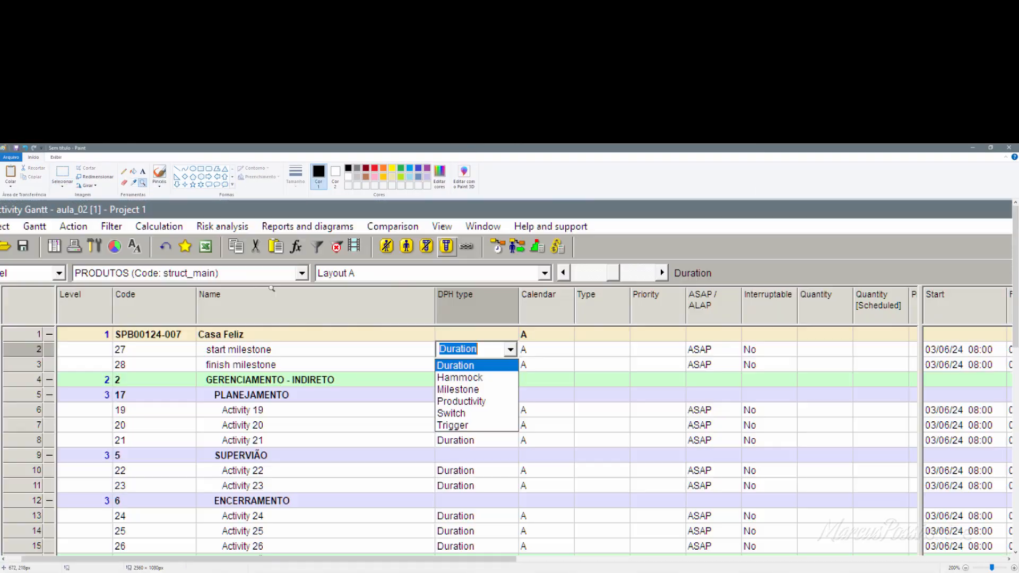
click(456, 371)
click(353, 295)
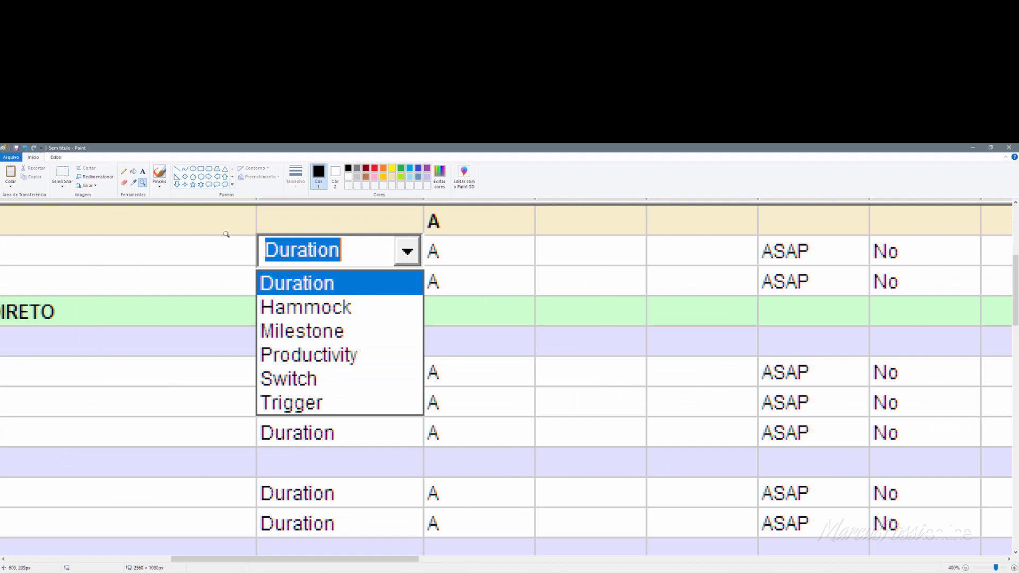
- Draw a red arrow pointing at Milestone in the DPH type list
click(217, 177)
click(374, 169)
mouse_move(370, 258)
mouse_down()
mouse_move(457, 328)
mouse_move(502, 294)
mouse_move(425, 313)
mouse_move(424, 354)
mouse_move(421, 340)
mouse_up()
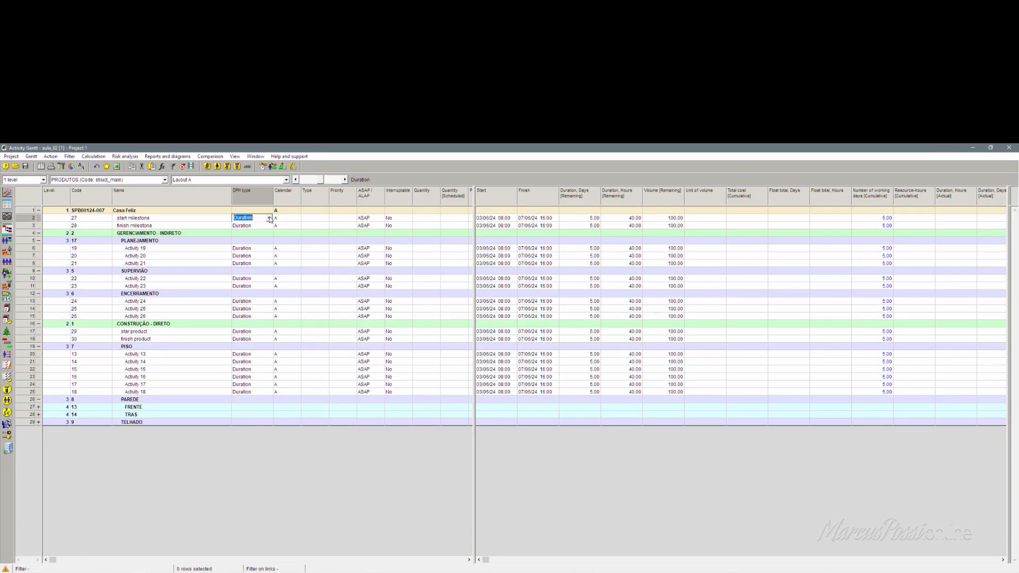
- Set start milestone, finish milestone, star product and finish product to Milestone DPH type, then return to Paint
click(269, 218)
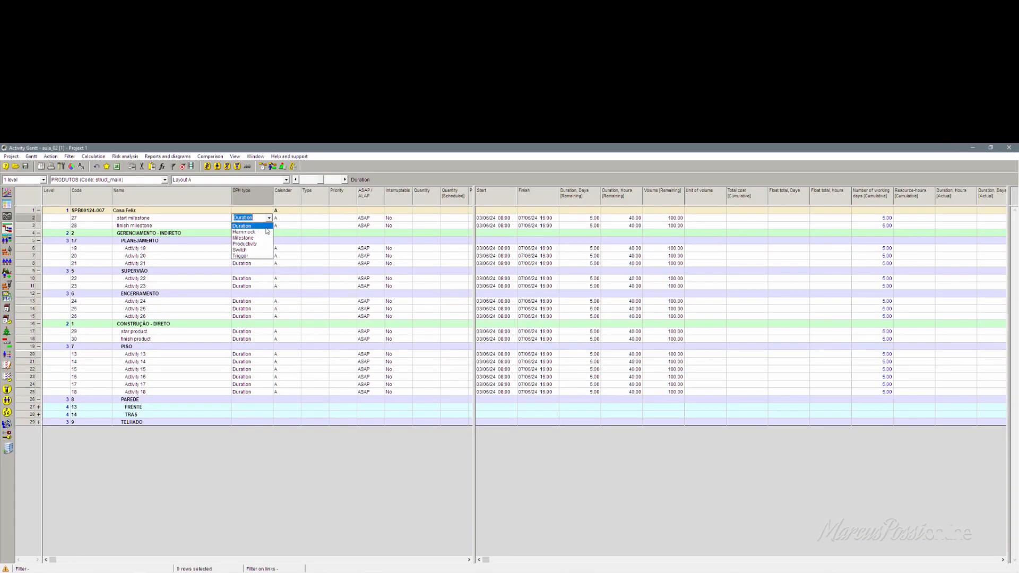
click(260, 237)
click(273, 226)
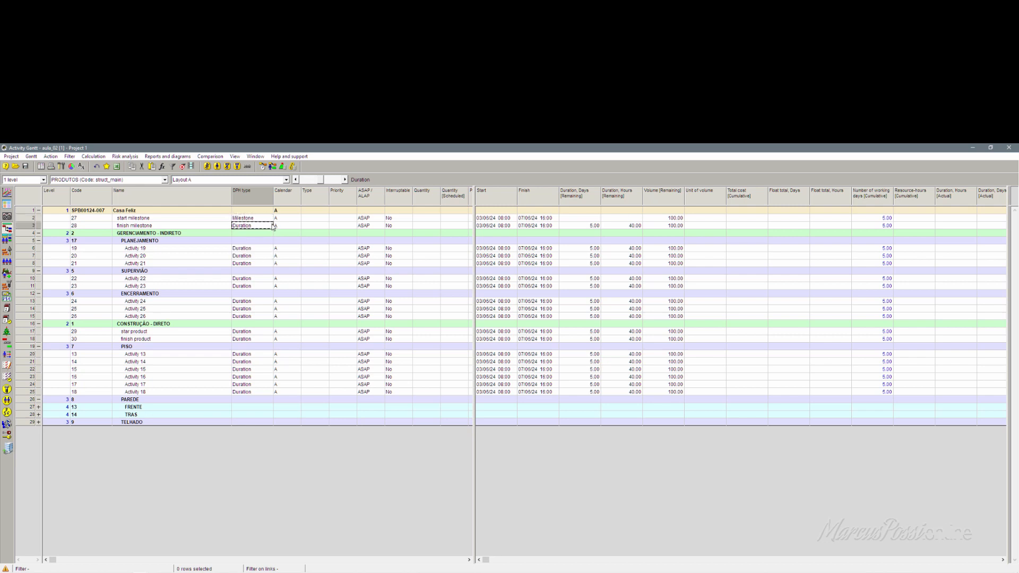
click(270, 226)
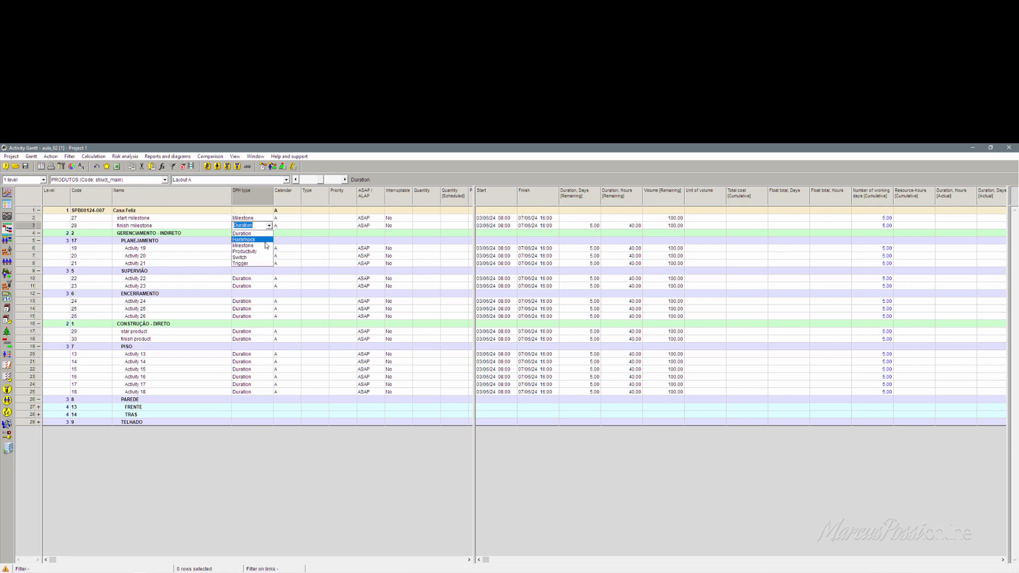
click(265, 245)
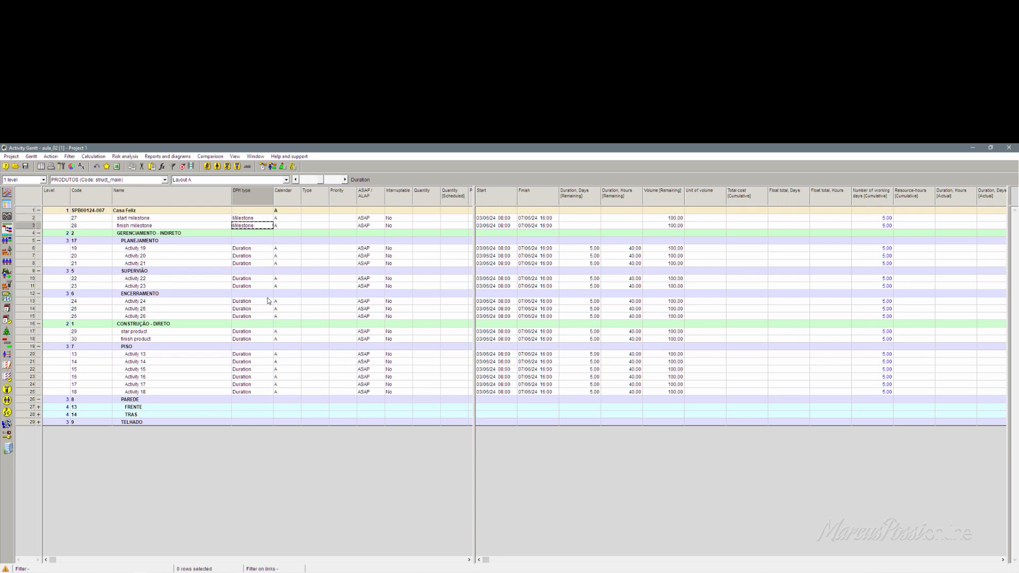
click(268, 334)
click(263, 352)
click(269, 340)
click(266, 359)
click(297, 355)
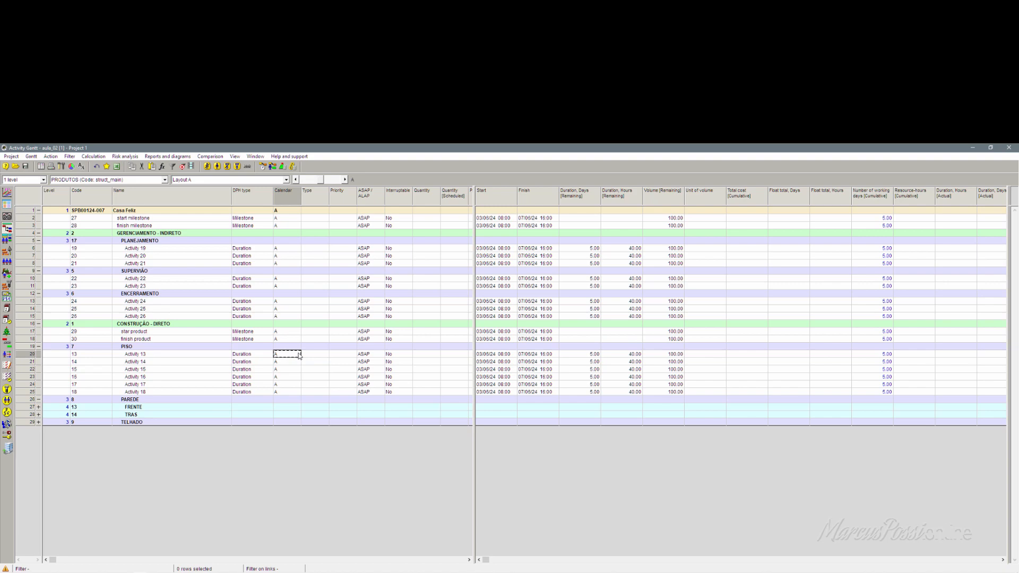
key(alt+Tab)
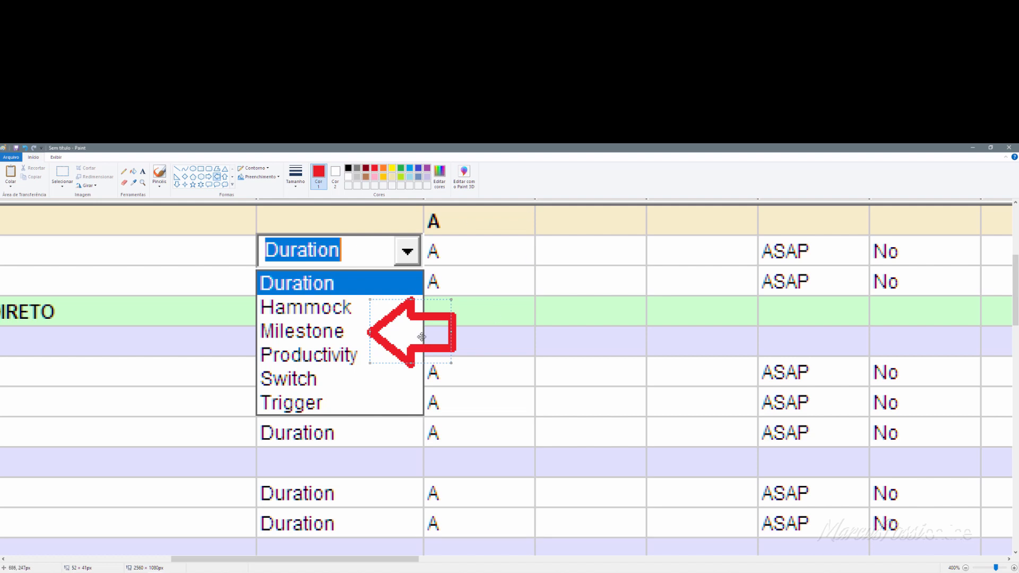
- Move the red arrow past Duration and Productivity until it points at Trigger, then minimize Paint
drag(413, 331, 400, 332)
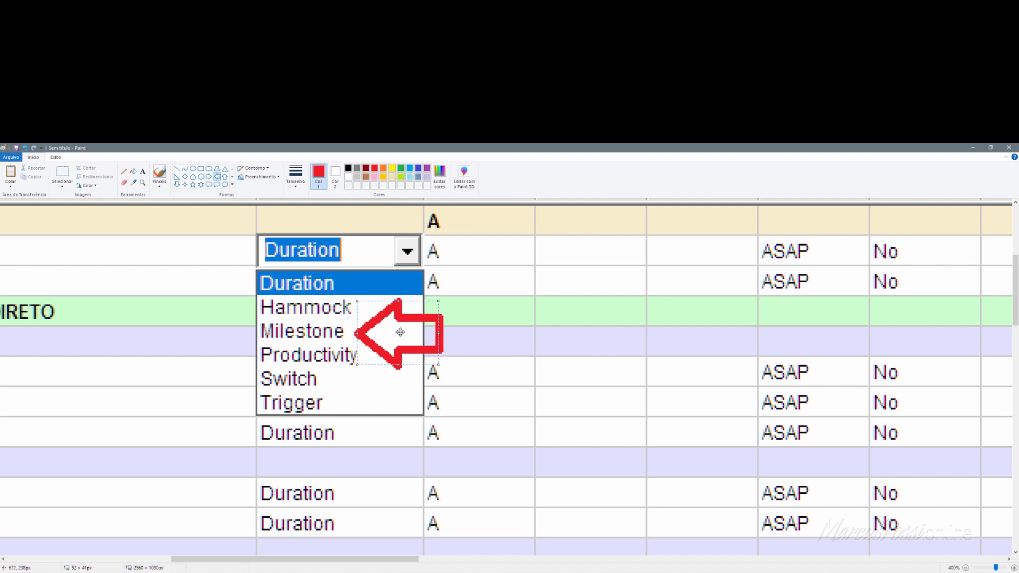
drag(400, 332, 409, 283)
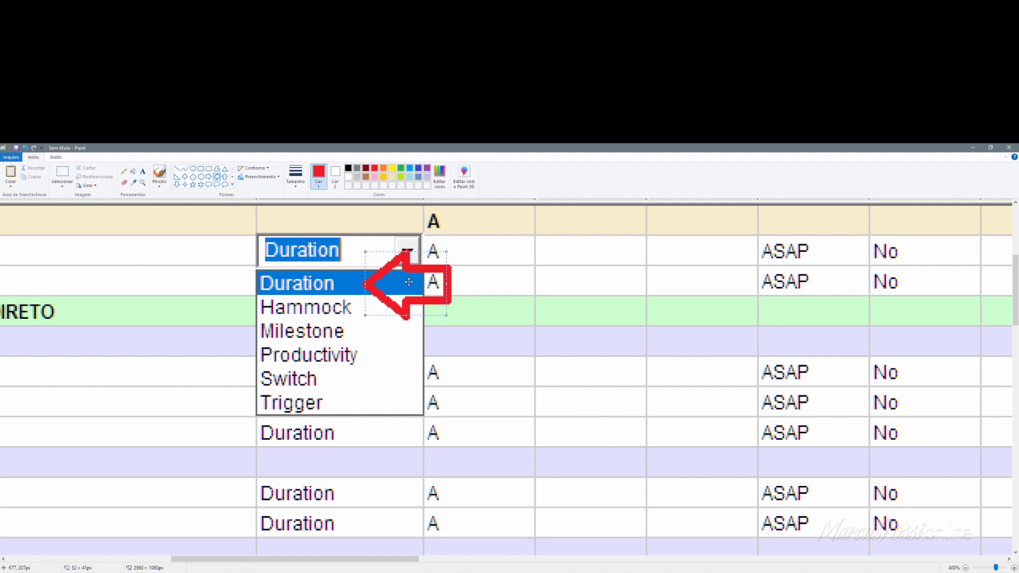
drag(409, 281, 414, 355)
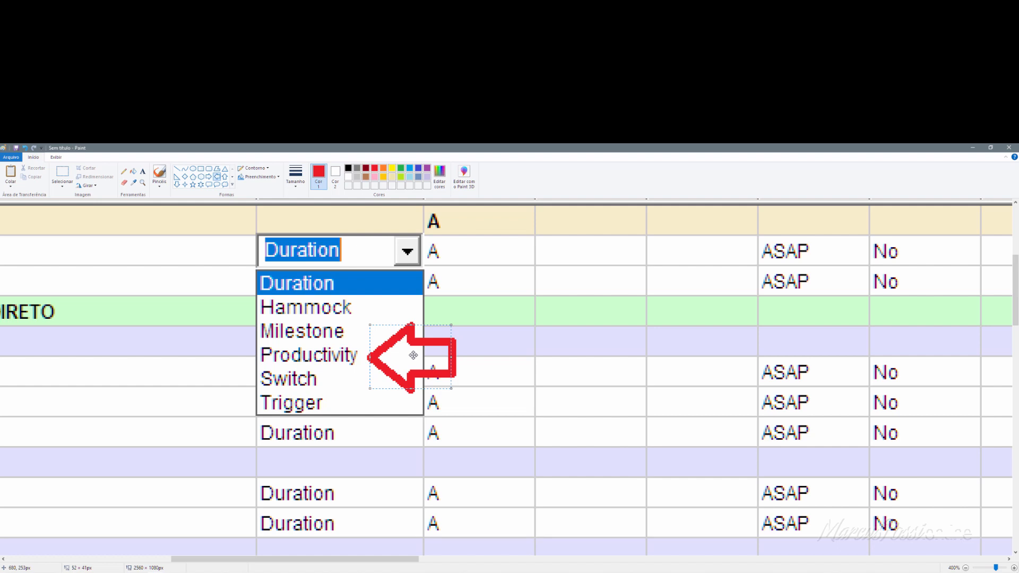
drag(413, 355, 407, 278)
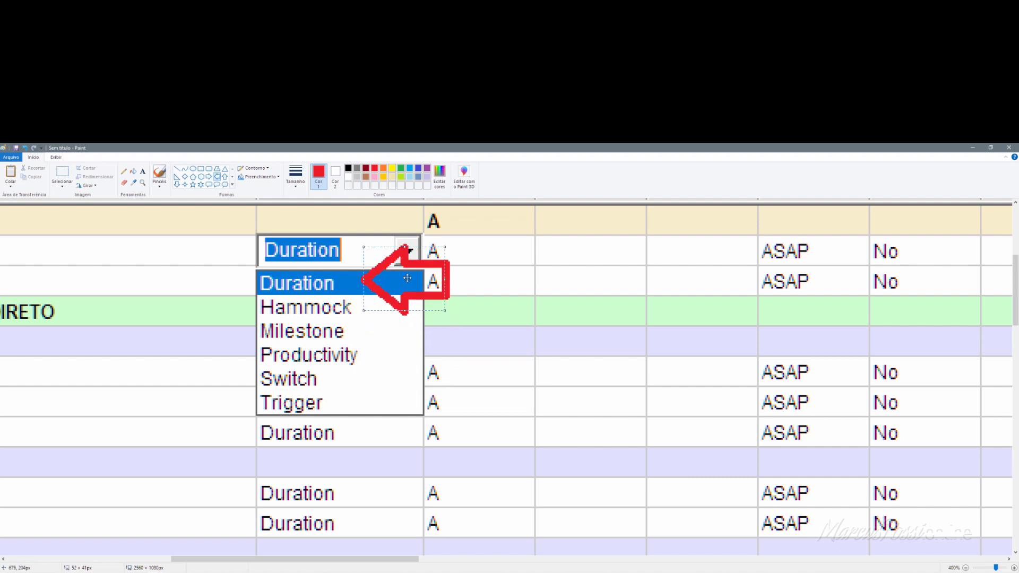
drag(406, 278, 396, 396)
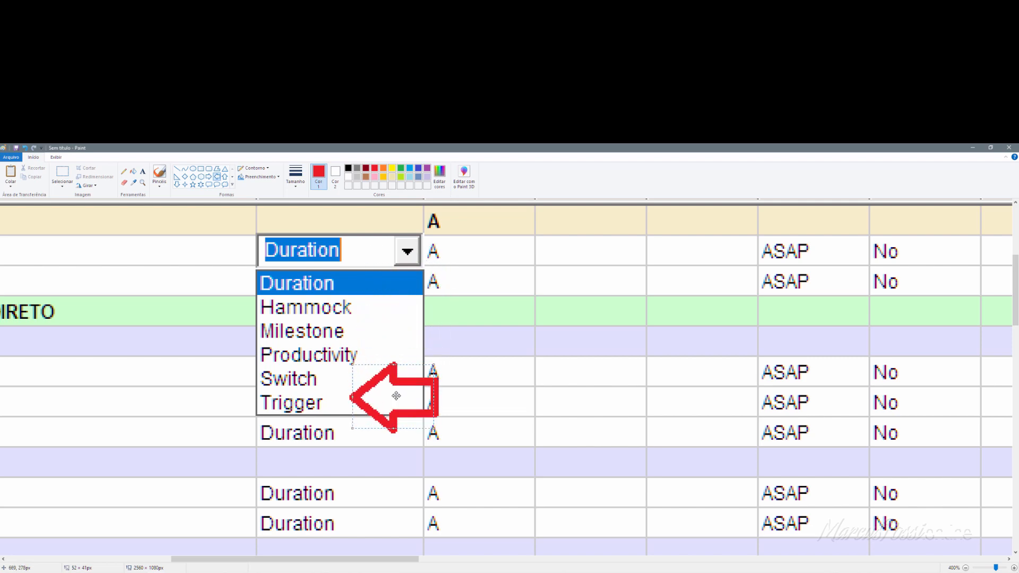
click(973, 147)
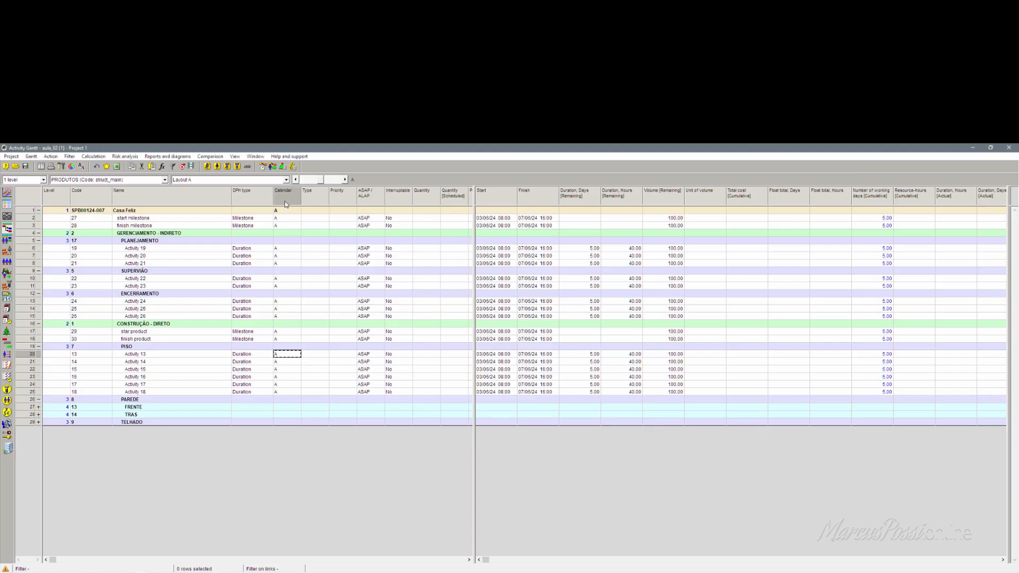
- Select the DPH type, Calendar, Type, Priority, ASAP/ALAP, Interruptable, Quantity and Start columns in turn
click(250, 204)
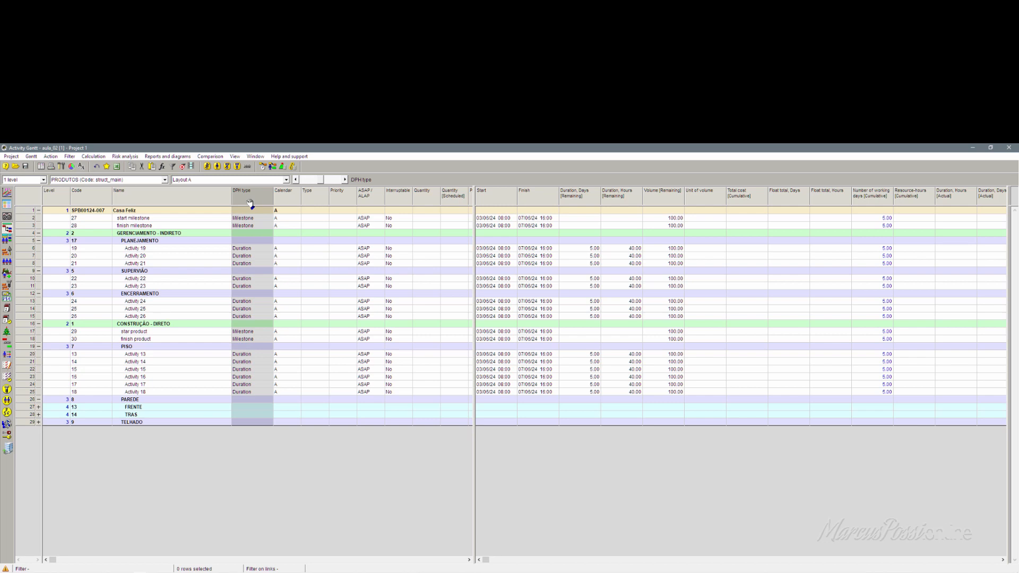
click(295, 196)
click(323, 196)
click(352, 198)
click(369, 197)
click(401, 197)
click(432, 196)
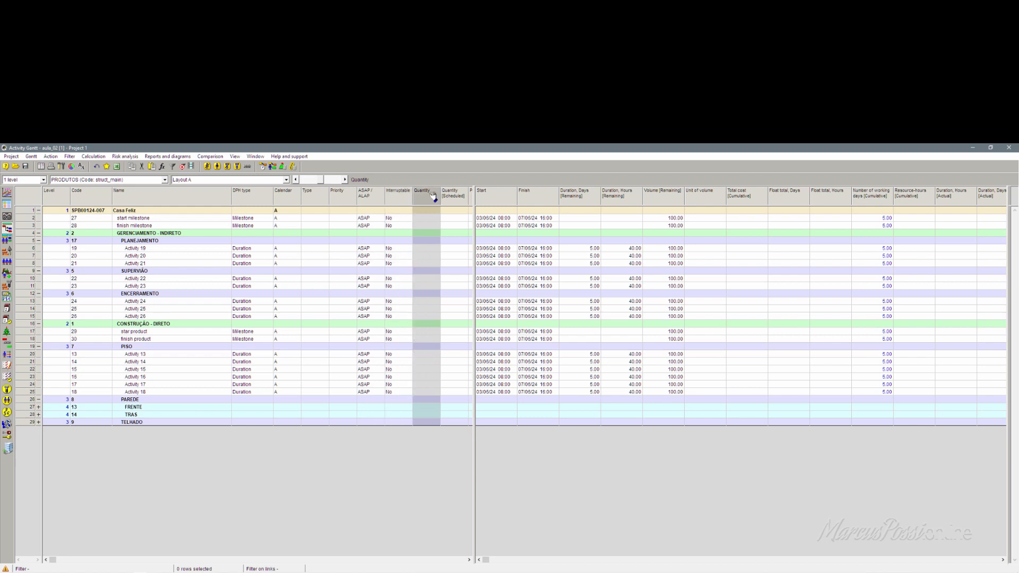
click(500, 202)
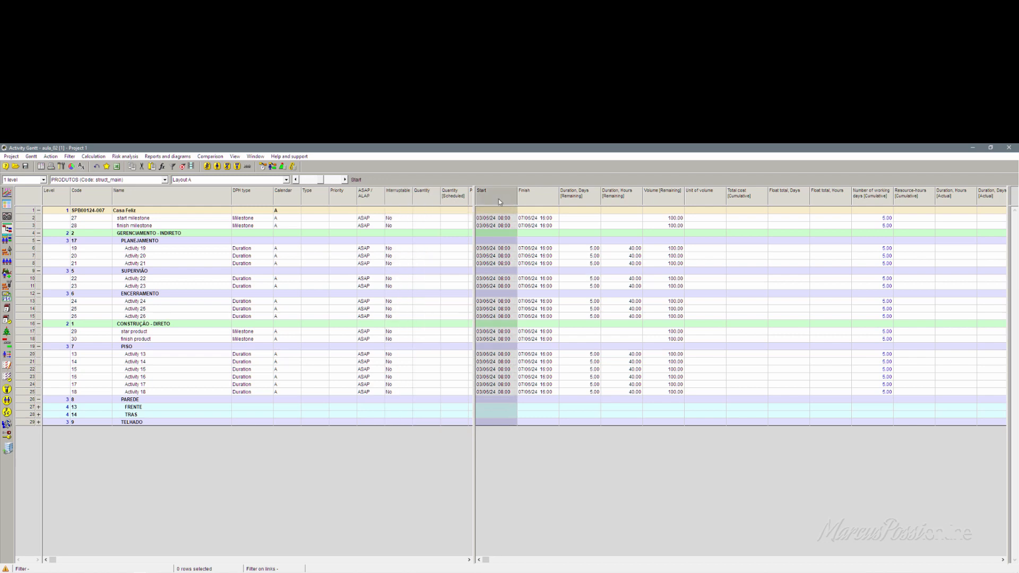
- Hide columns right of Start, then delete Start, ASAP/ALAP, Interruptable, Quantity, Productivity, Code WBS and References
right_click(499, 202)
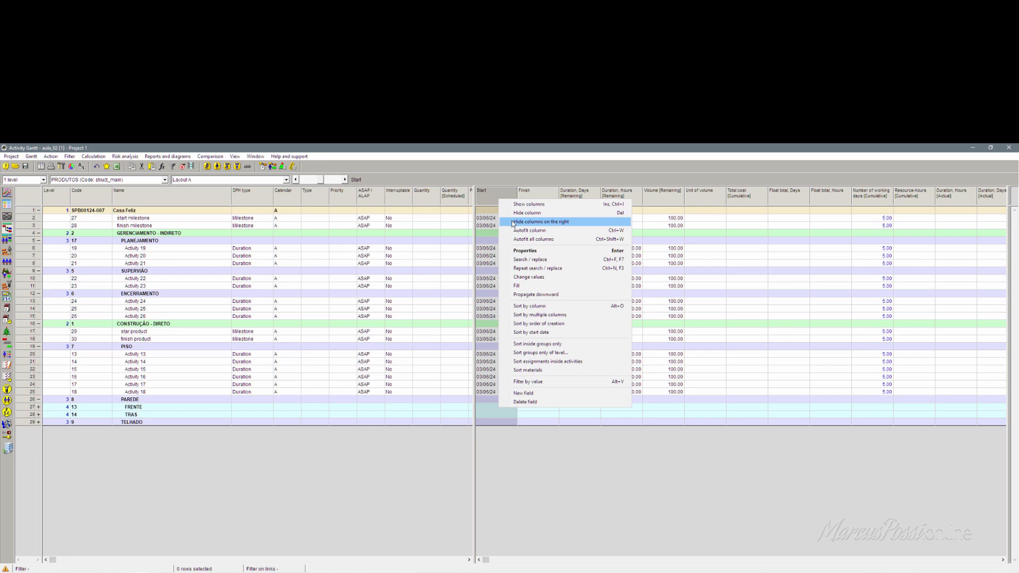
click(512, 221)
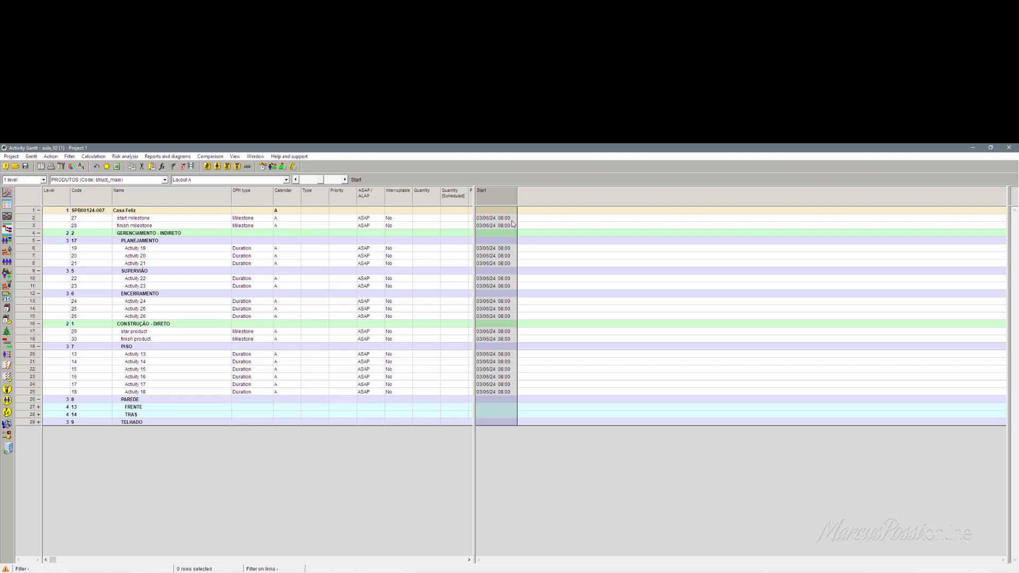
key(Delete)
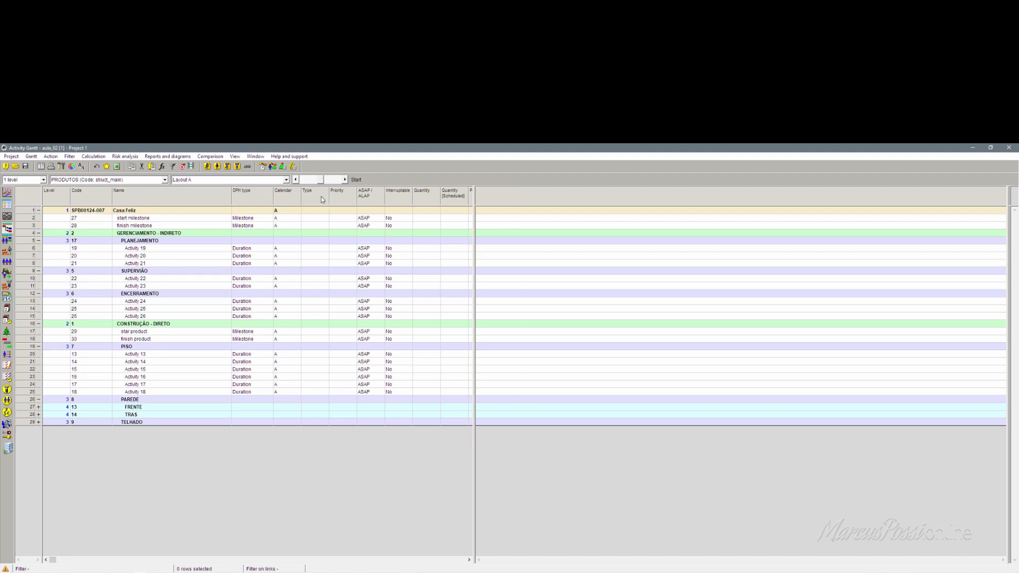
click(364, 203)
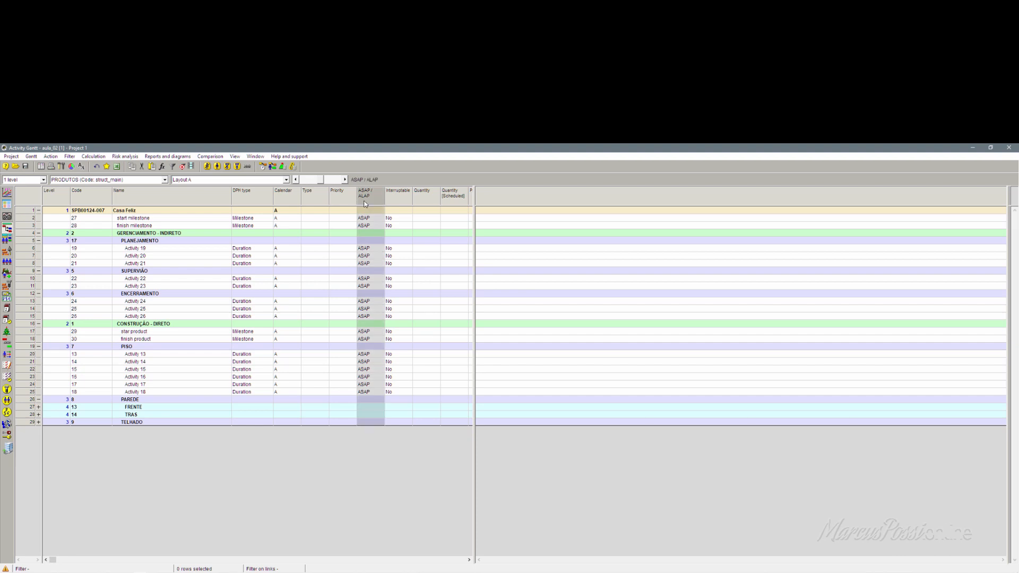
key(Delete)
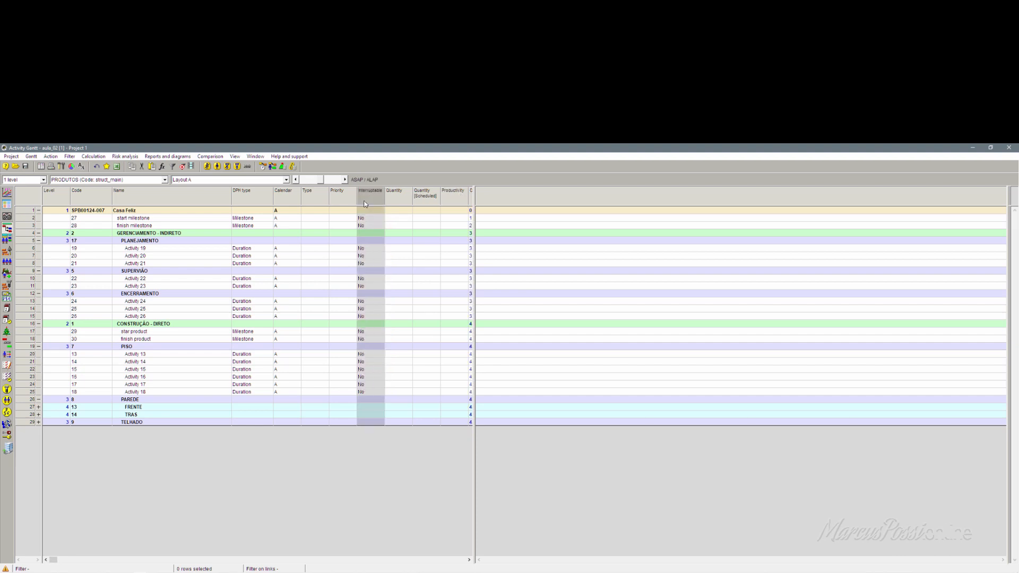
key(Delete)
key(Delete)
key(Delete)
key(Delete)
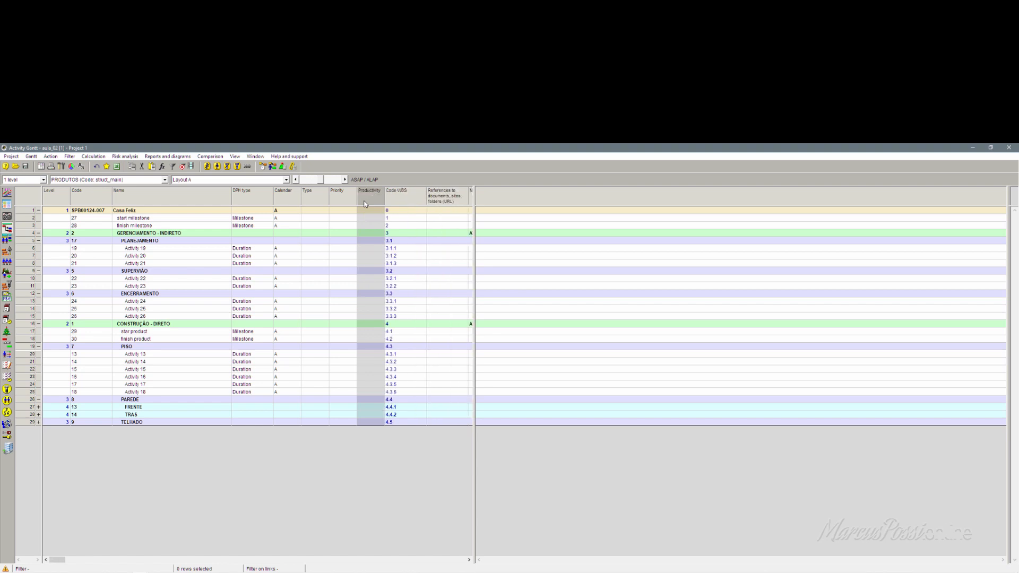
key(Delete)
key(Delete)
key(Delete)
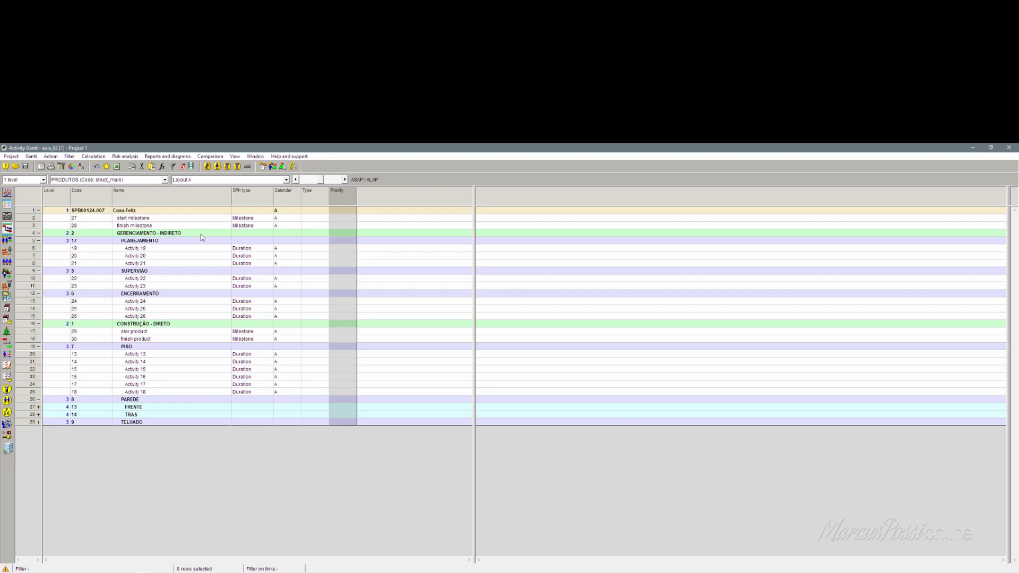
- Save the columns as new layout 'MODO 210 - atividades atributos essenciais' and expand TELHADO
click(30, 156)
mouse_move(44, 186)
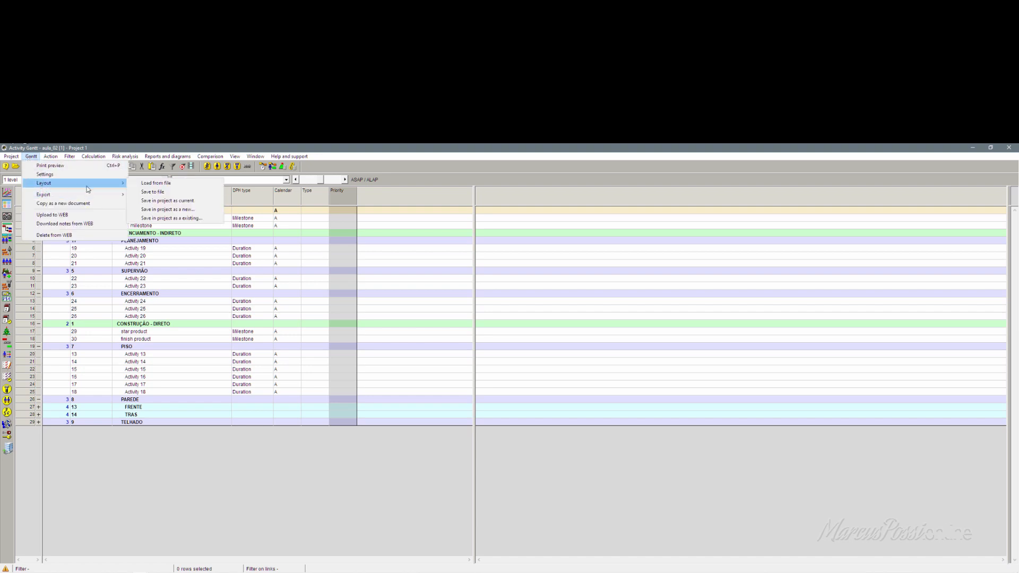
click(187, 210)
text(MODO)
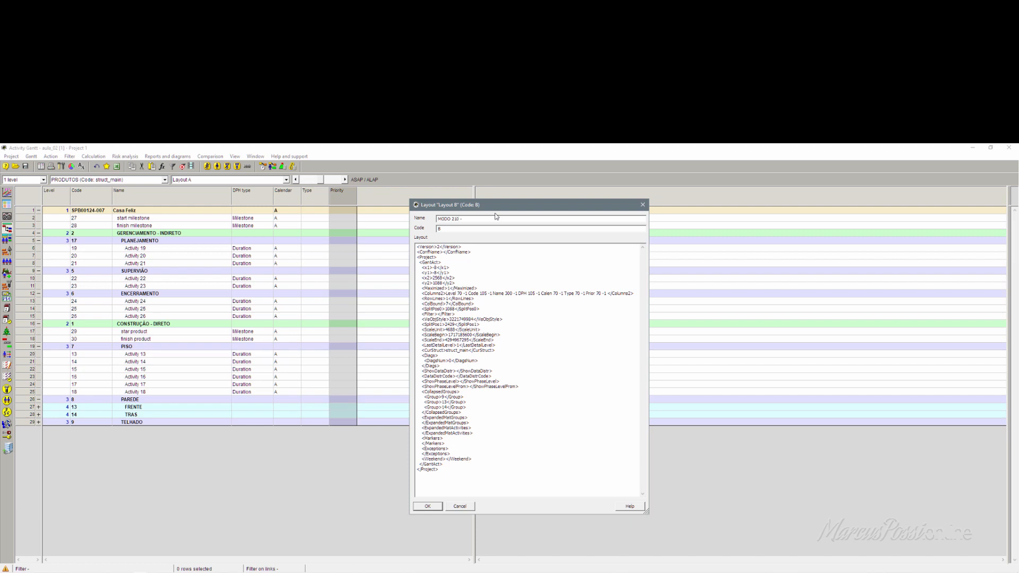
text(210 - atividades atr)
text(ibuidas essenc)
key(Return)
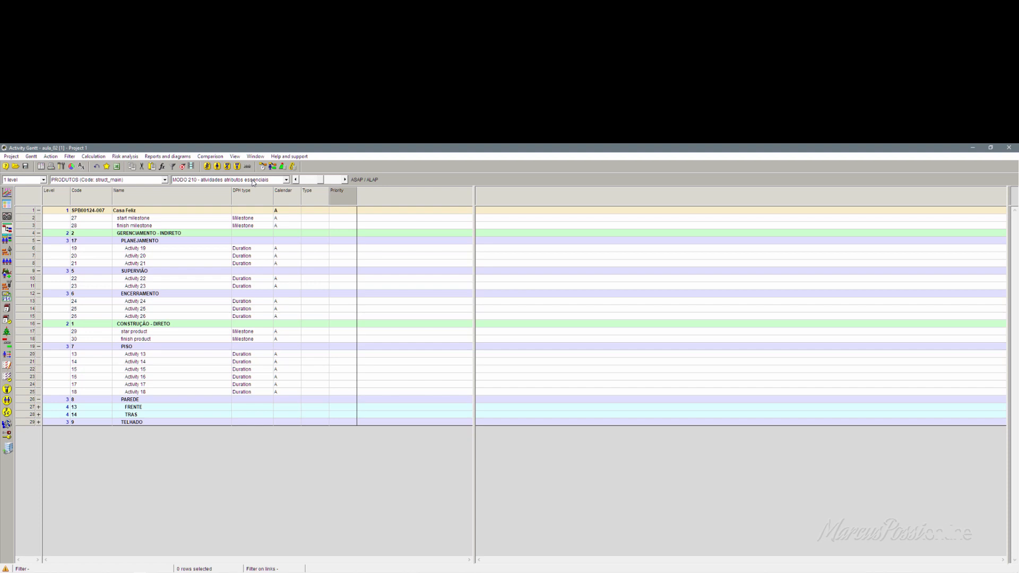
click(39, 422)
- Expand the TRAS and FRENTE groups, then drag Priority between DPH type and Calendar
click(39, 415)
click(39, 407)
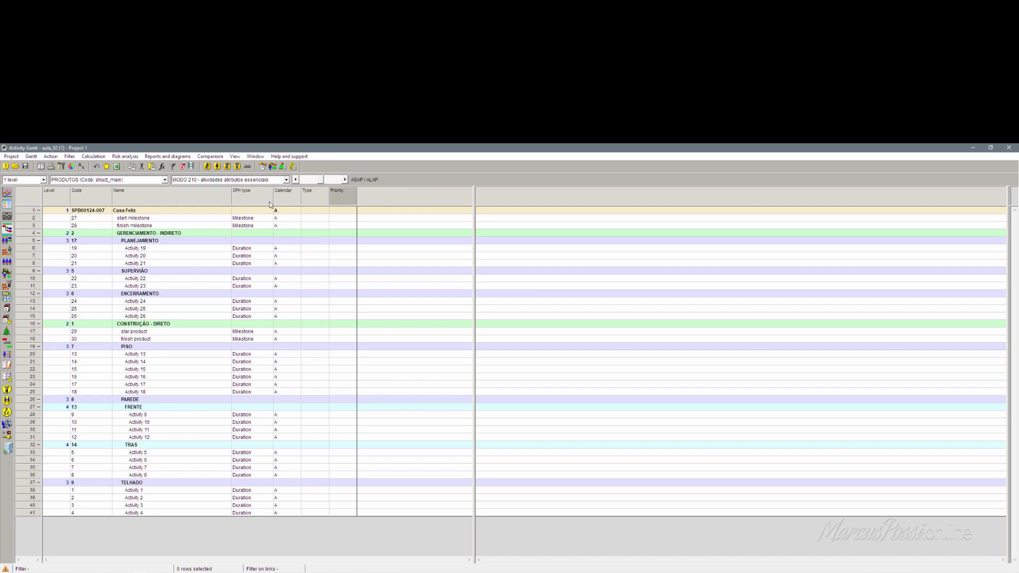
click(348, 203)
drag(349, 203, 287, 199)
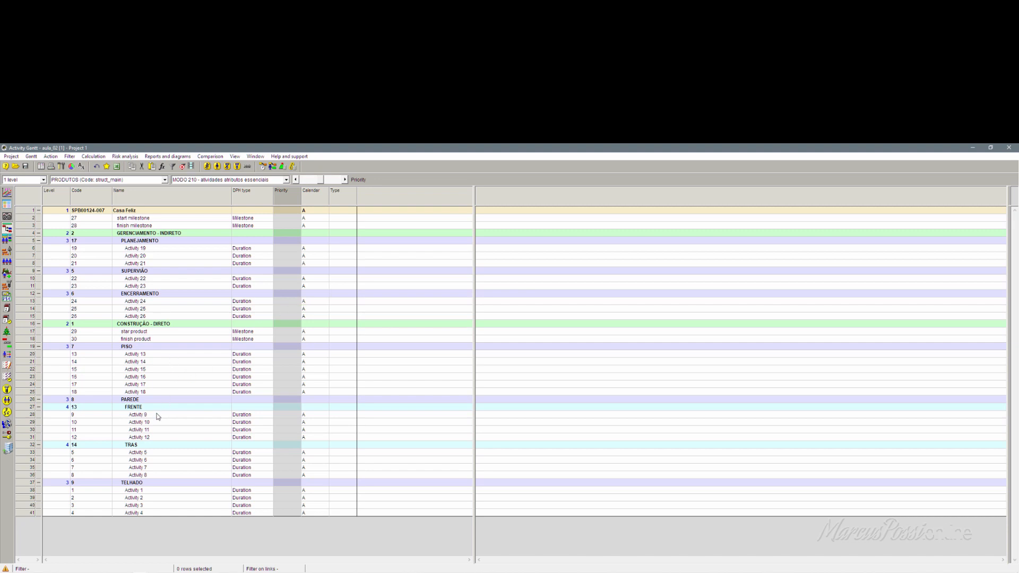
- Select the activity rows from FRENTE through TRAS and the Priority column, then clear the selection
click(26, 415)
shift+click(25, 474)
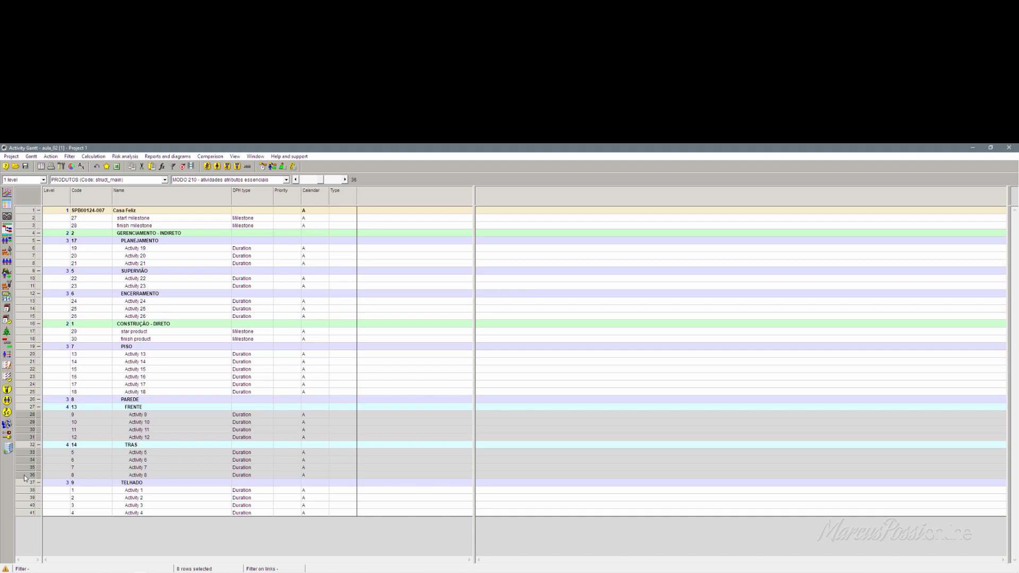
click(286, 204)
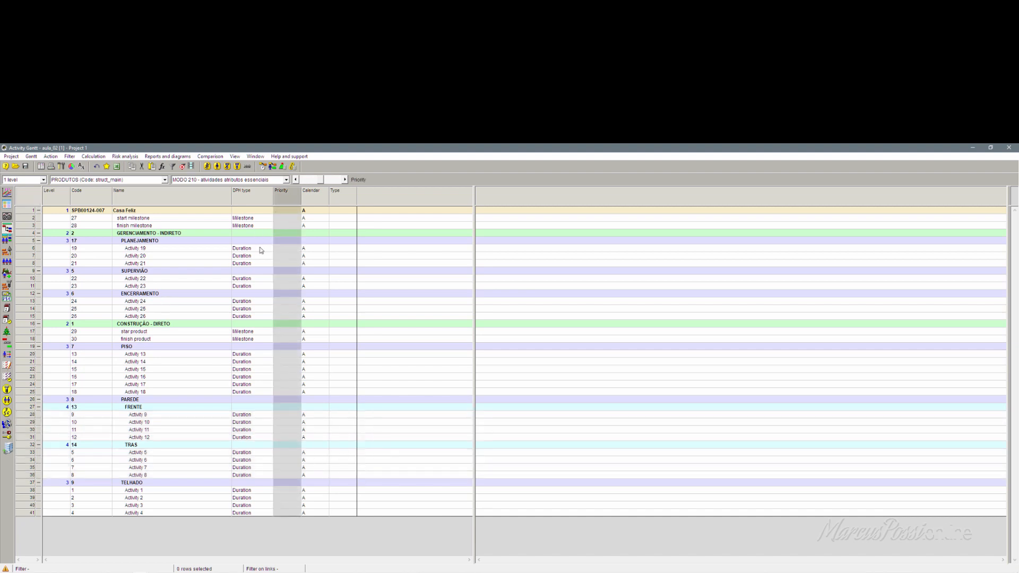
click(201, 356)
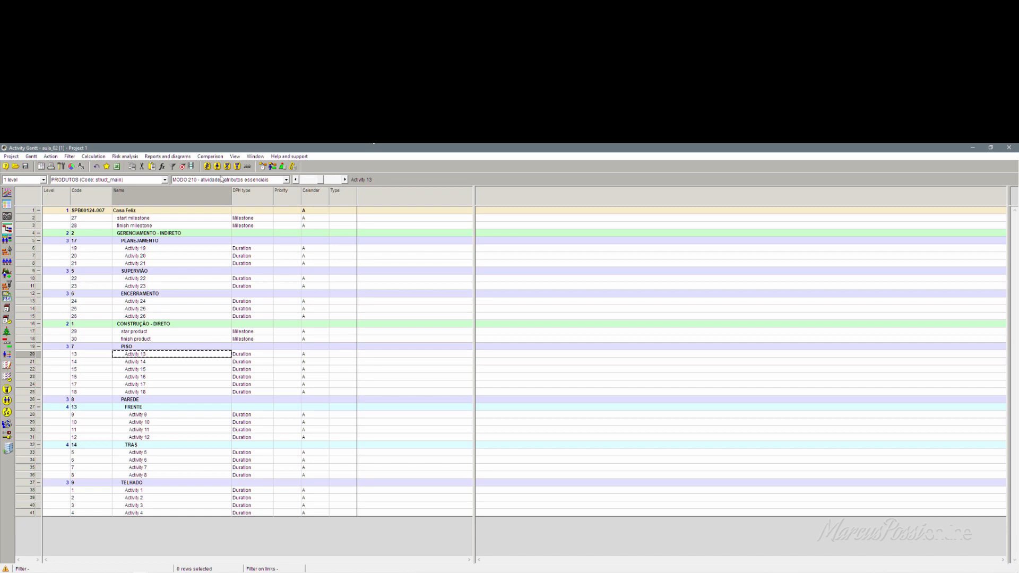
- Delete the Calendar and Type columns from the activity table
right_click(313, 198)
click(307, 197)
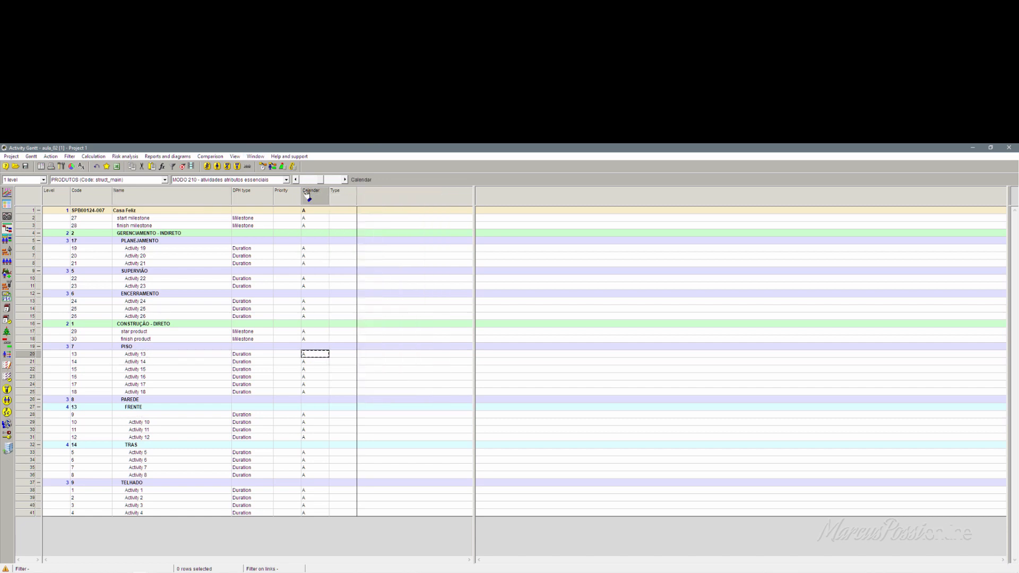
key(Delete)
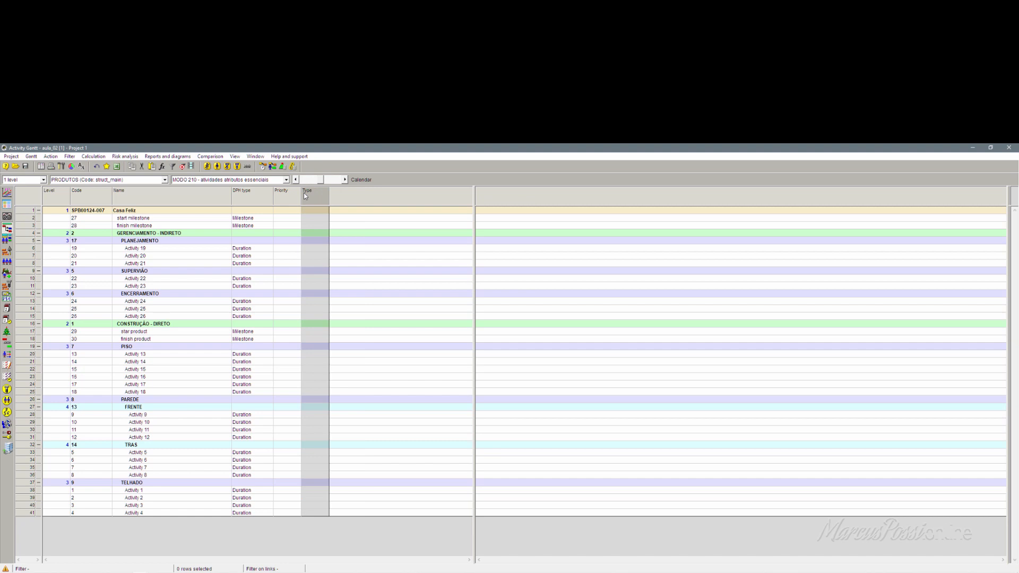
key(Delete)
- Show the Notes field as a new column after Priority
right_click(304, 195)
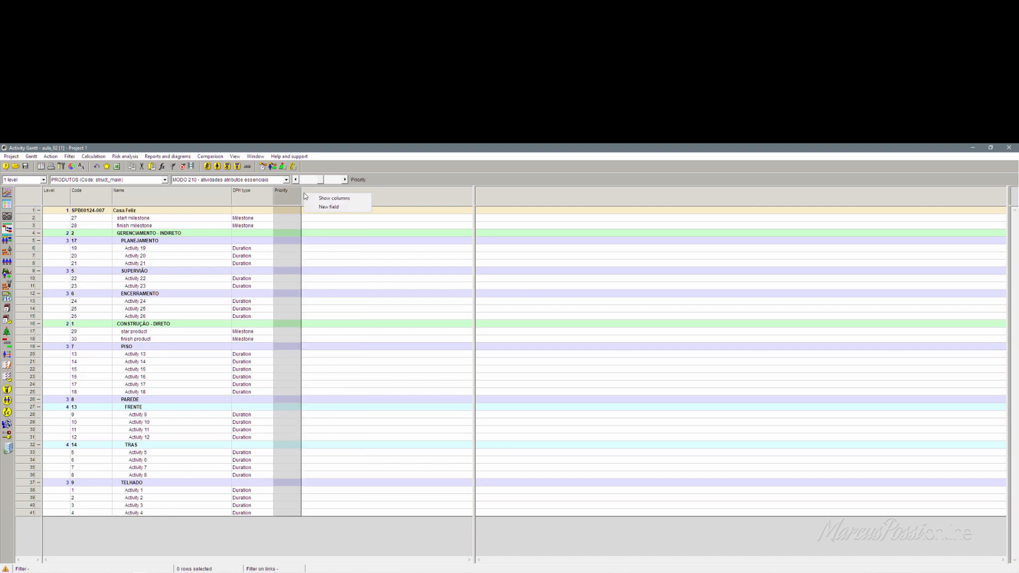
click(315, 199)
text(no)
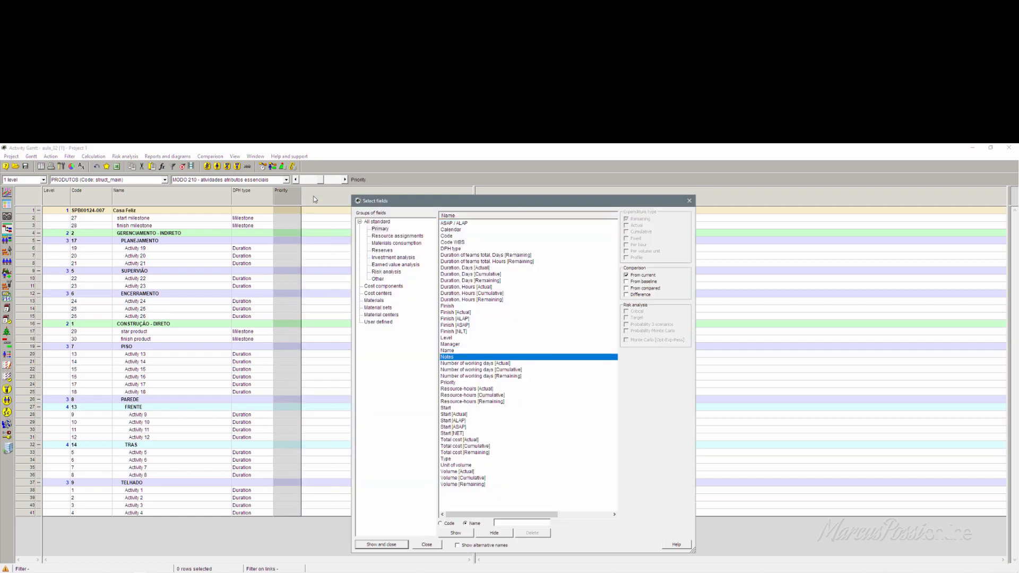
key(Return)
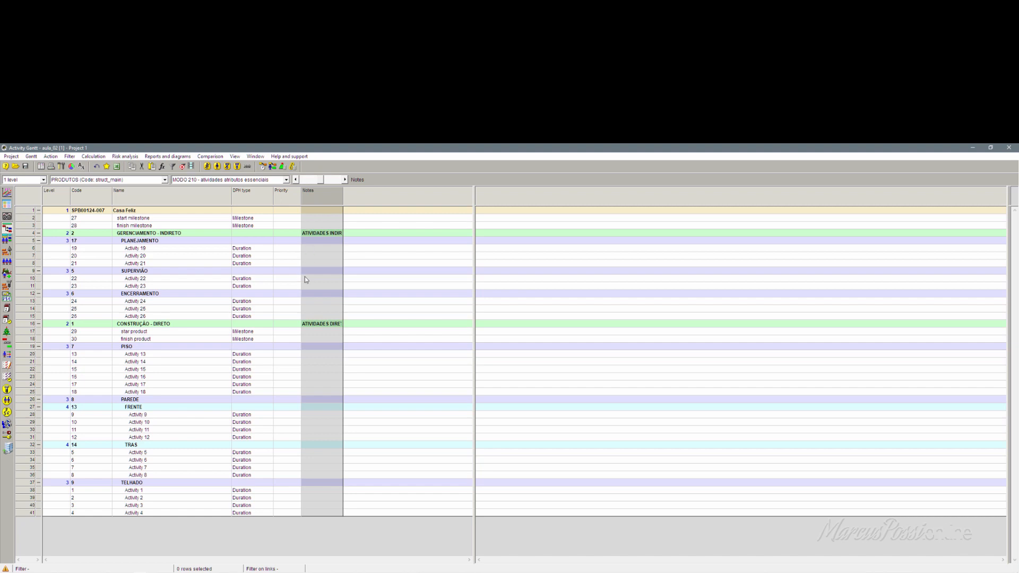
double_click(317, 246)
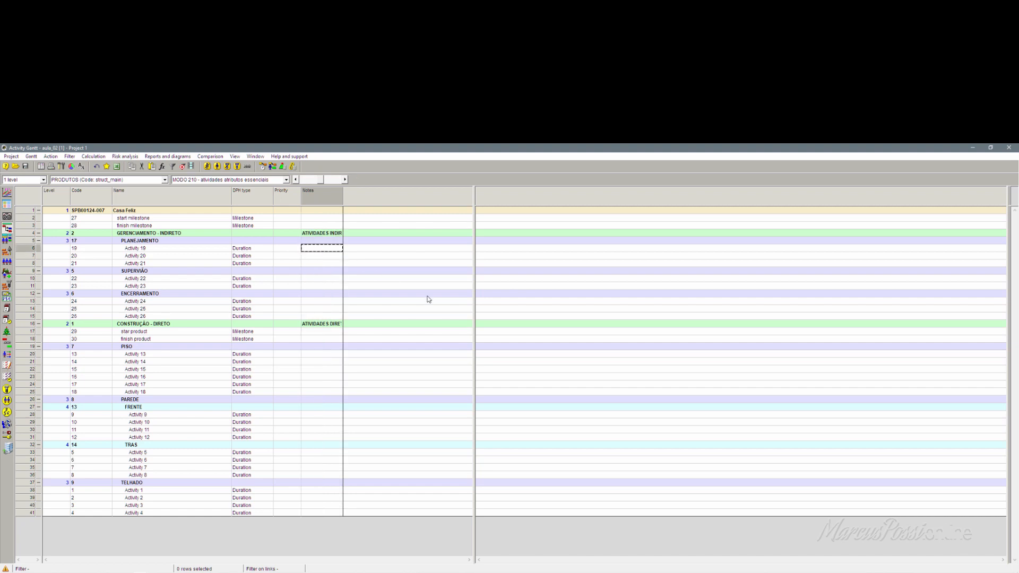
click(454, 244)
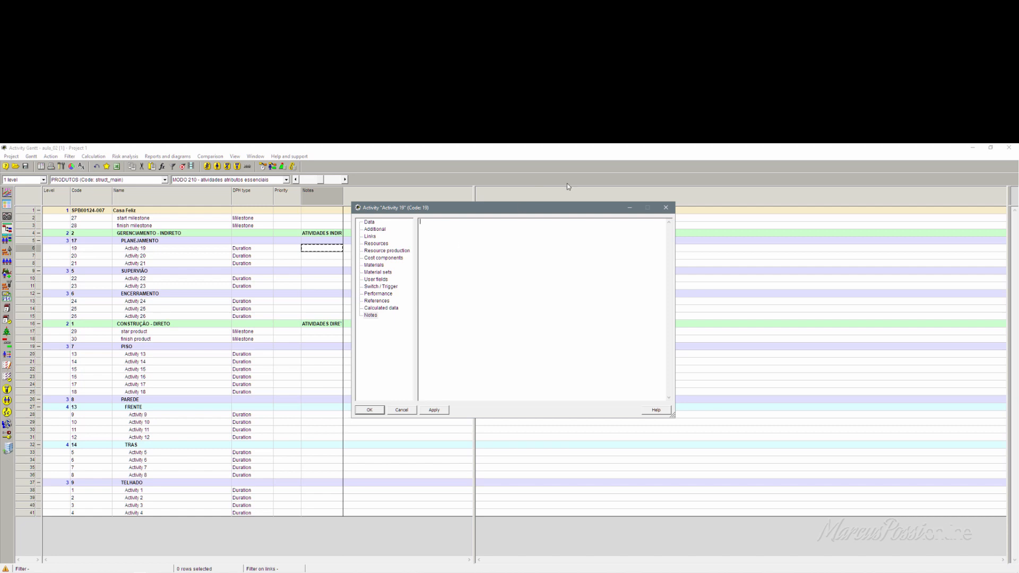
click(666, 207)
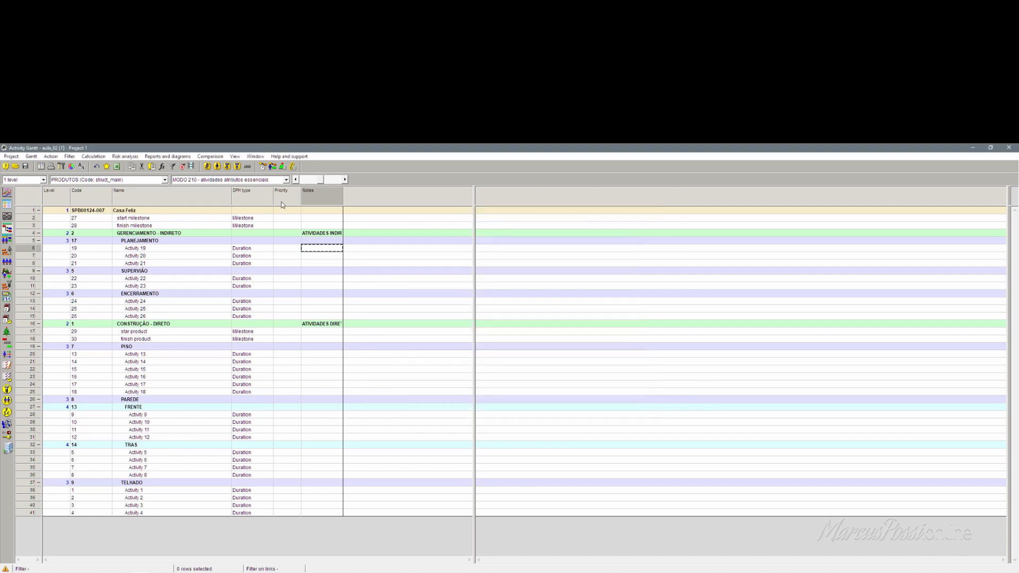
- Browse the standard field list, then close it without adding a column
right_click(359, 197)
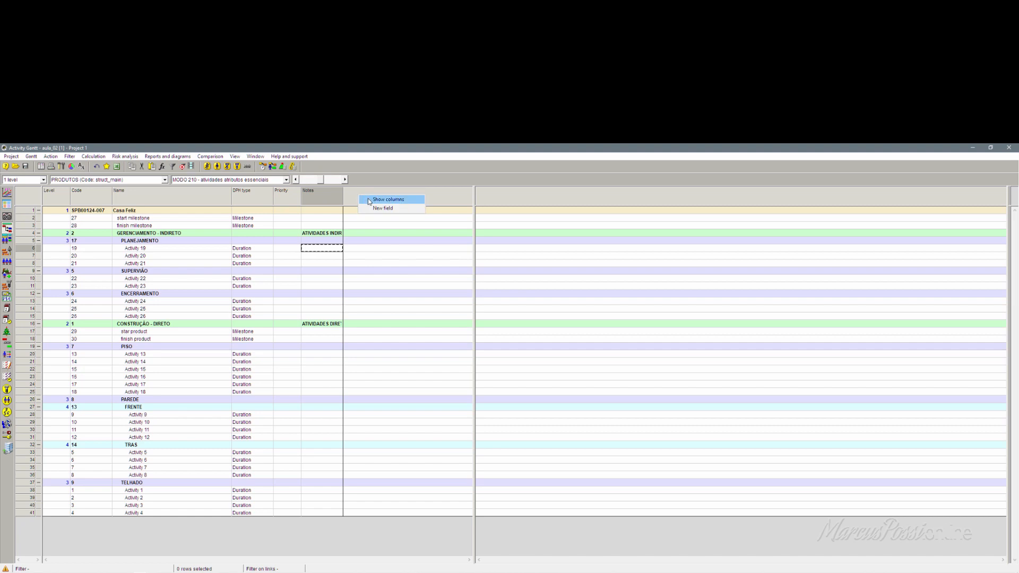
click(369, 200)
drag(479, 206, 443, 195)
click(339, 218)
click(339, 212)
drag(576, 233, 581, 463)
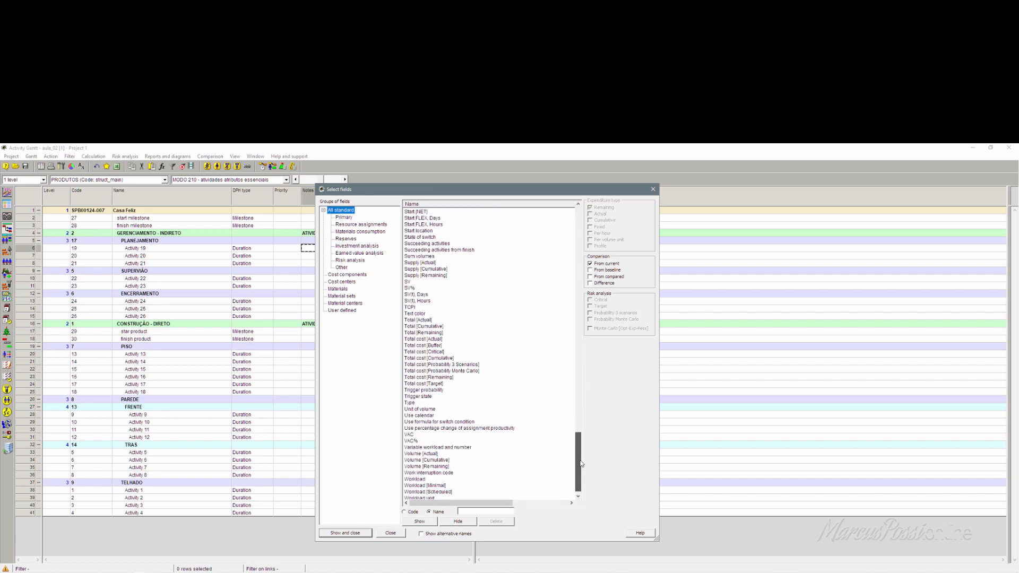
click(653, 189)
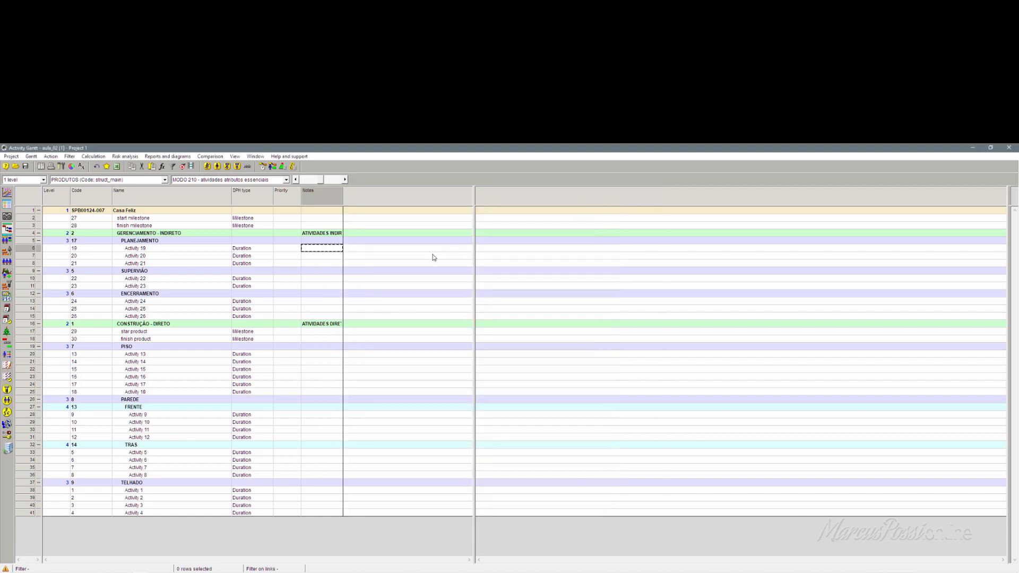
- Add the 'References to documents, sites, folders (URL)' column after Notes
right_click(357, 193)
click(363, 196)
click(454, 288)
key(r)
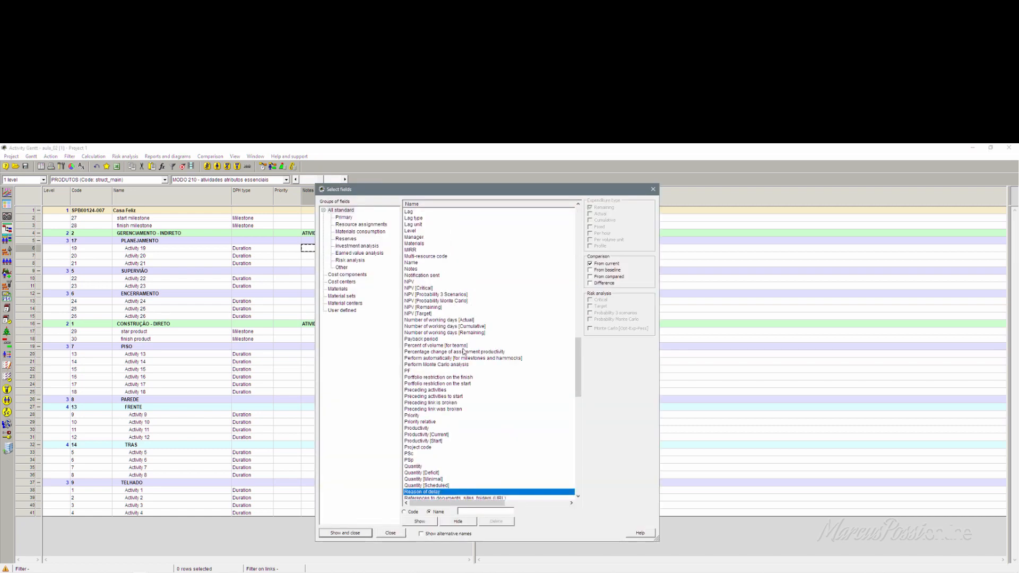
scroll(464, 352, down, 3)
click(435, 441)
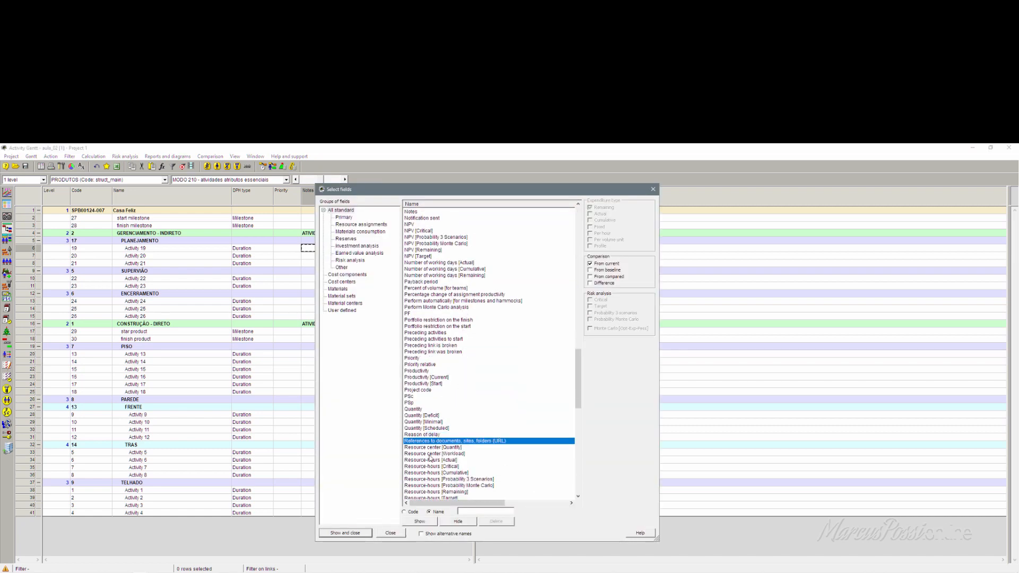
click(413, 522)
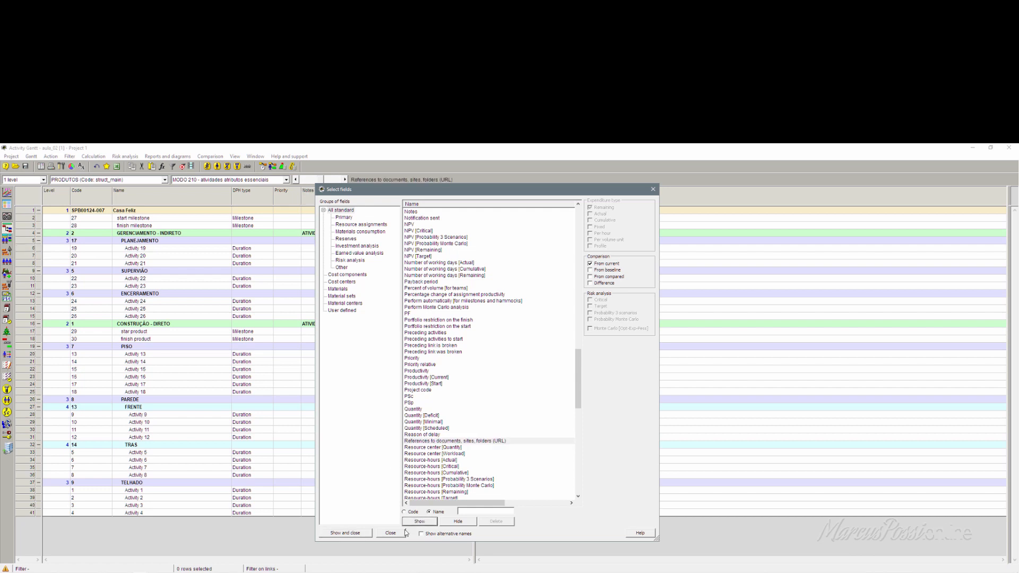
click(395, 534)
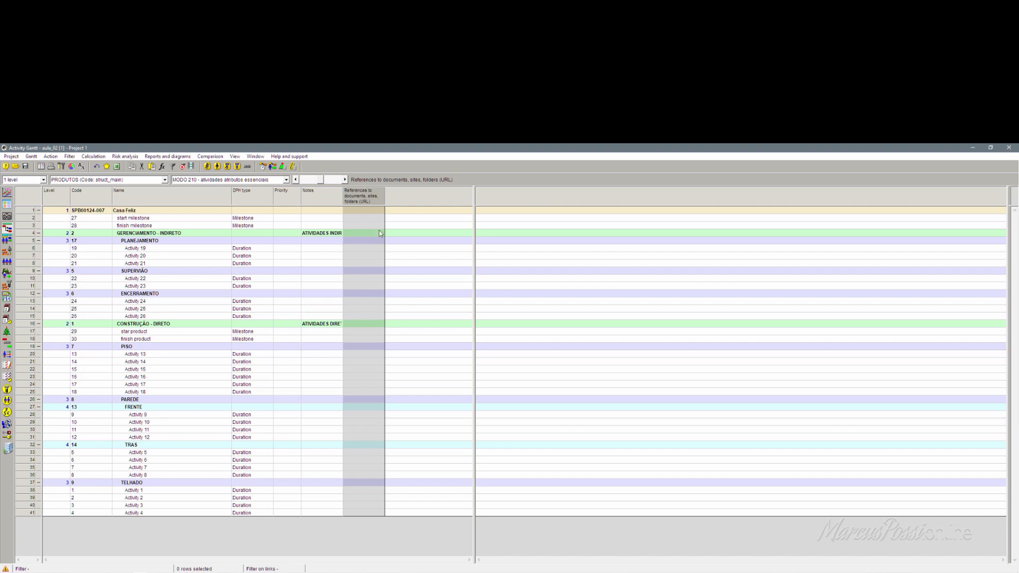
- Look through the user-defined fields EMPREITEIRA and GERENTE without adding a column
right_click(400, 200)
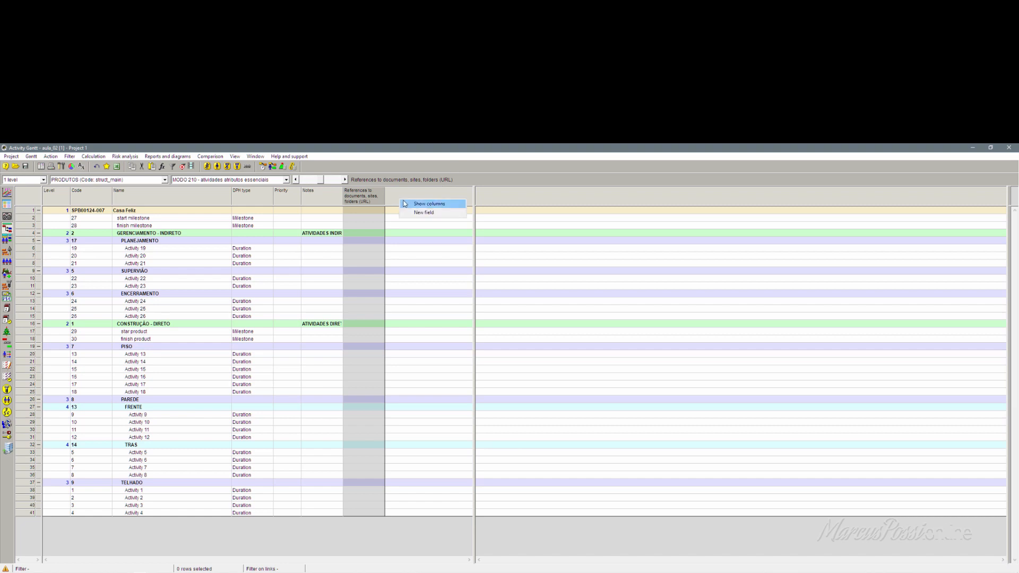
click(425, 203)
click(411, 244)
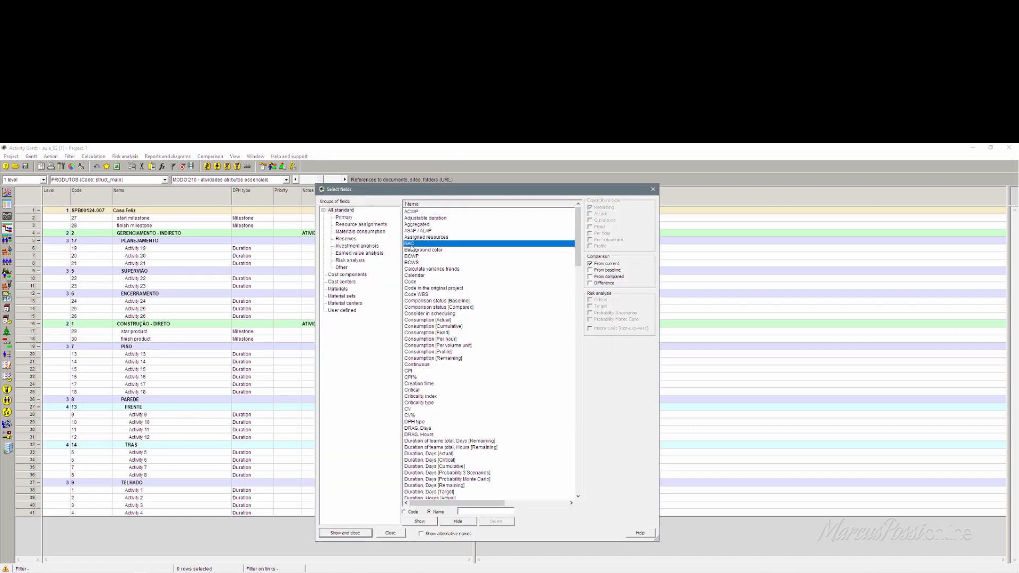
key(m)
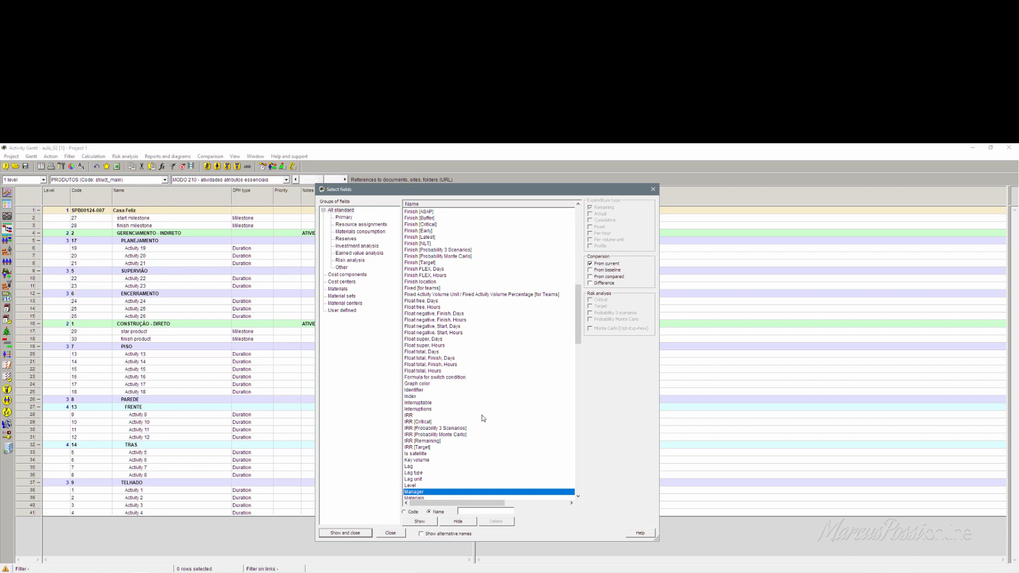
click(342, 311)
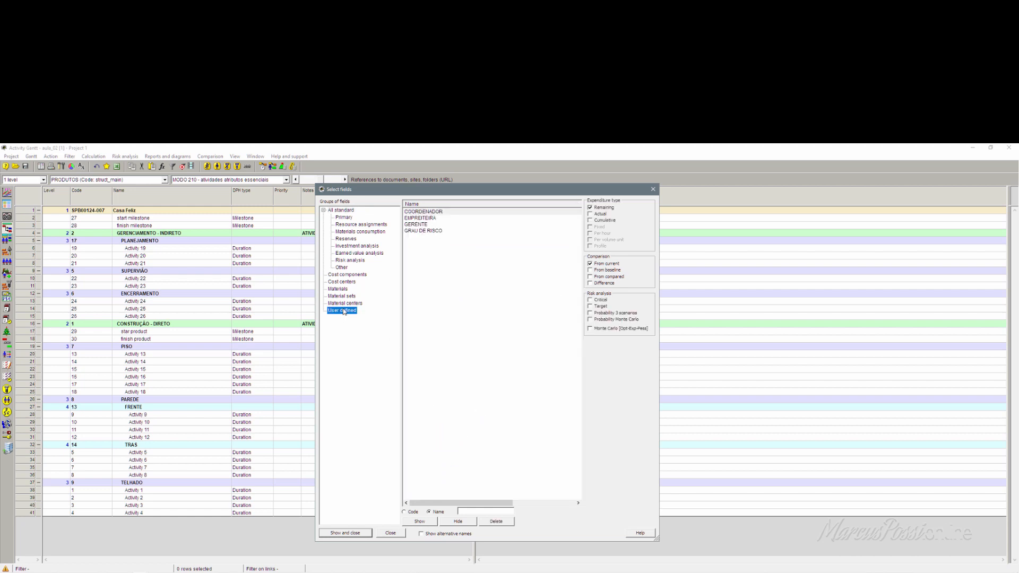
click(427, 218)
click(428, 225)
click(652, 189)
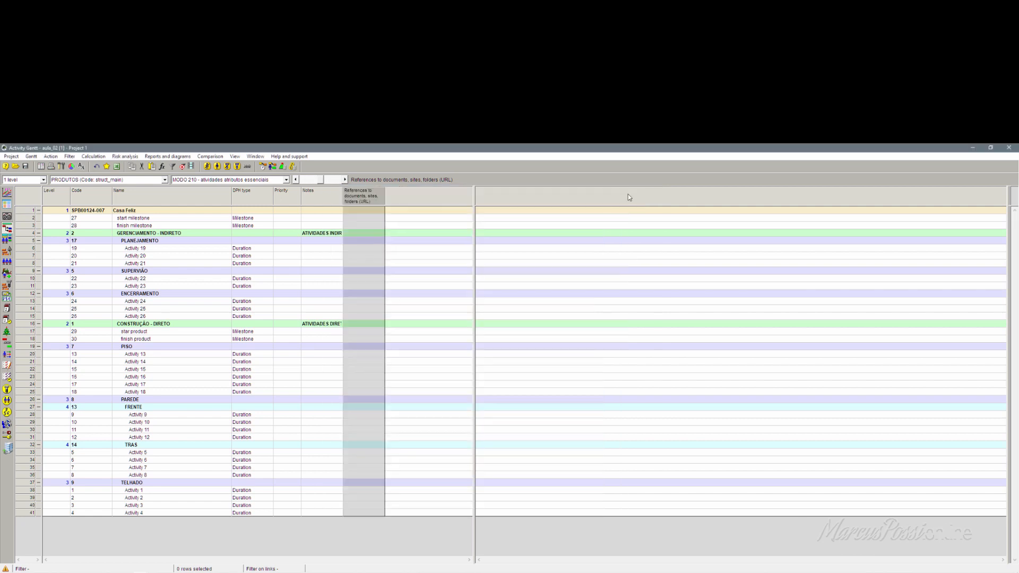
- Create a new custom field column and rename User field B to 'Responsavel'
right_click(401, 199)
click(419, 213)
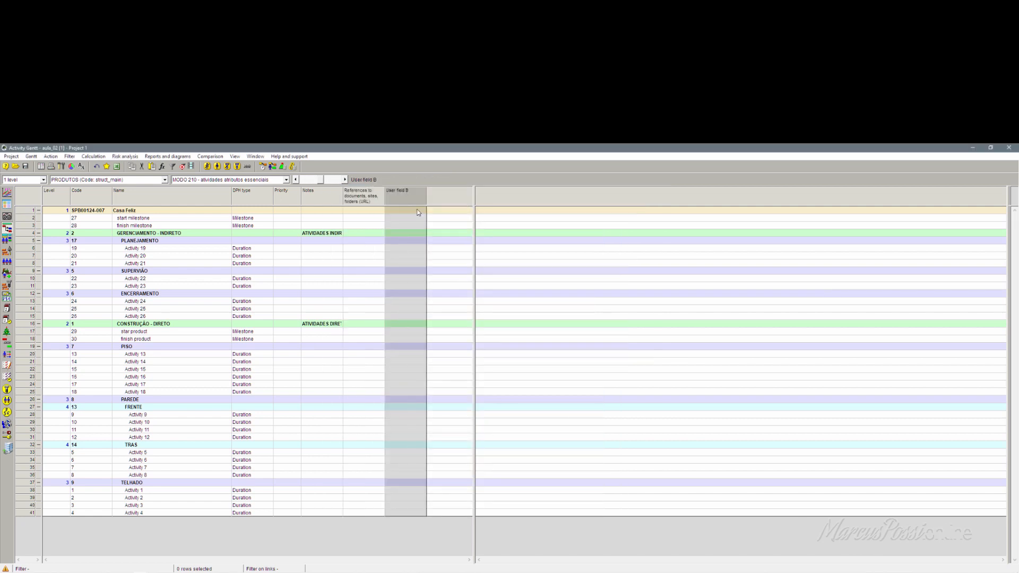
double_click(409, 201)
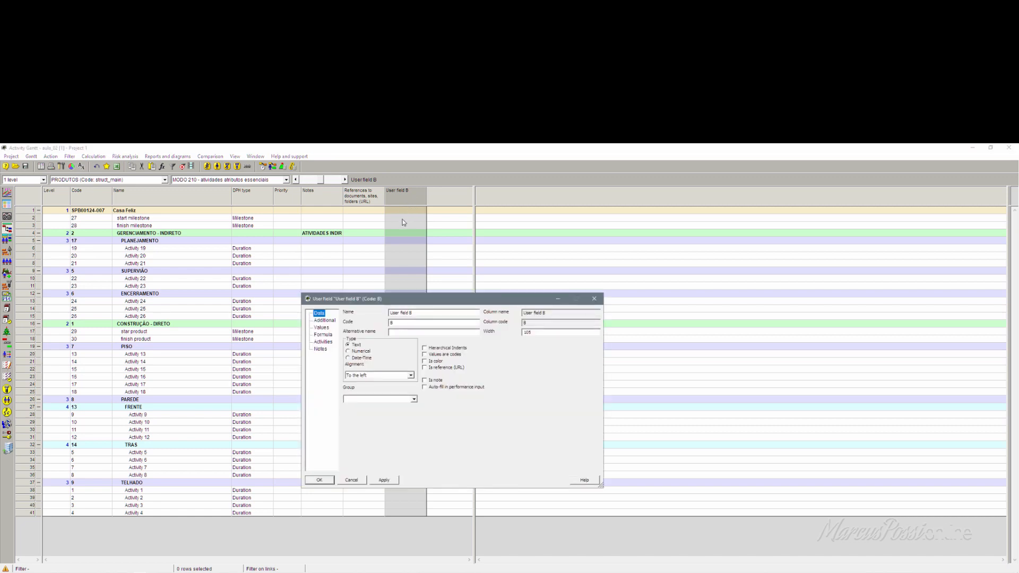
click(329, 479)
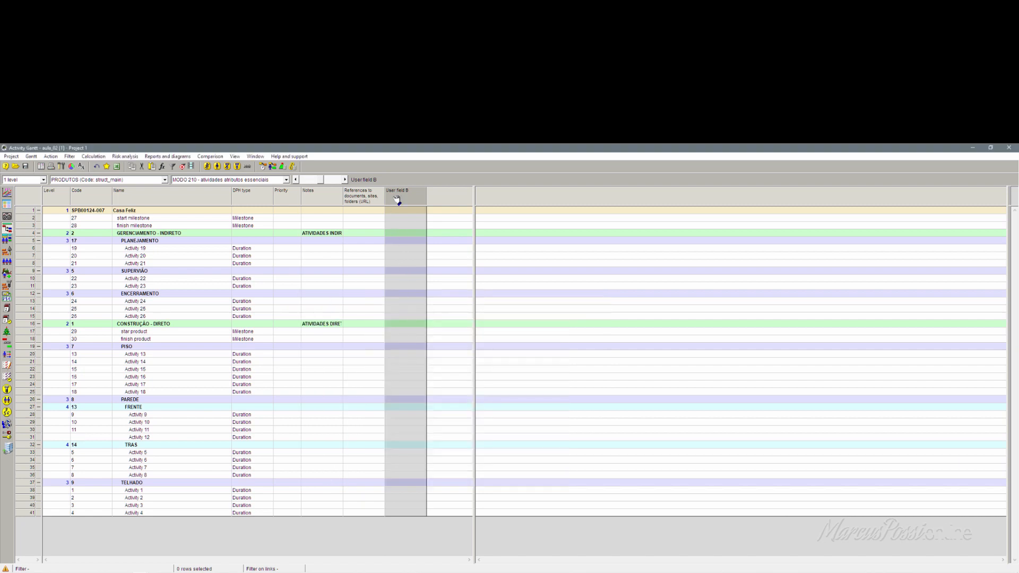
double_click(393, 198)
click(416, 314)
drag(415, 314, 382, 313)
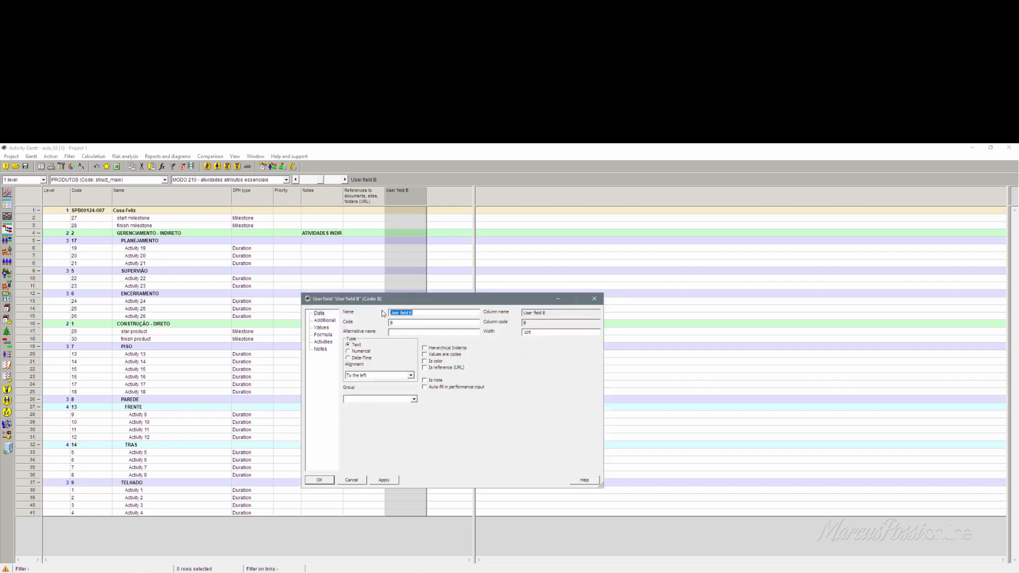
text(Resposanvel)
click(318, 480)
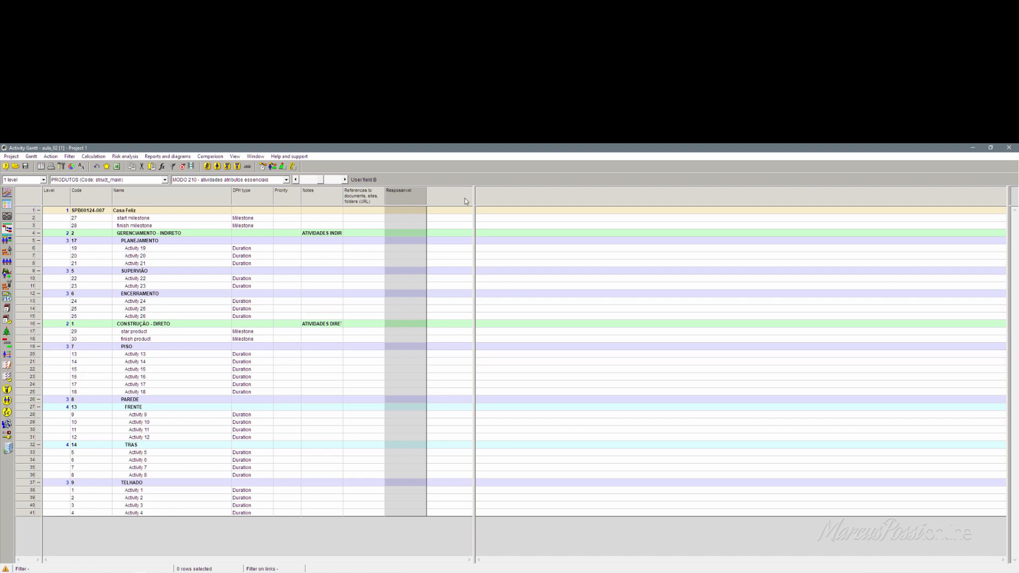
- Narrow the table pane and save the MODO 210 layout in the project as current
drag(458, 202, 430, 212)
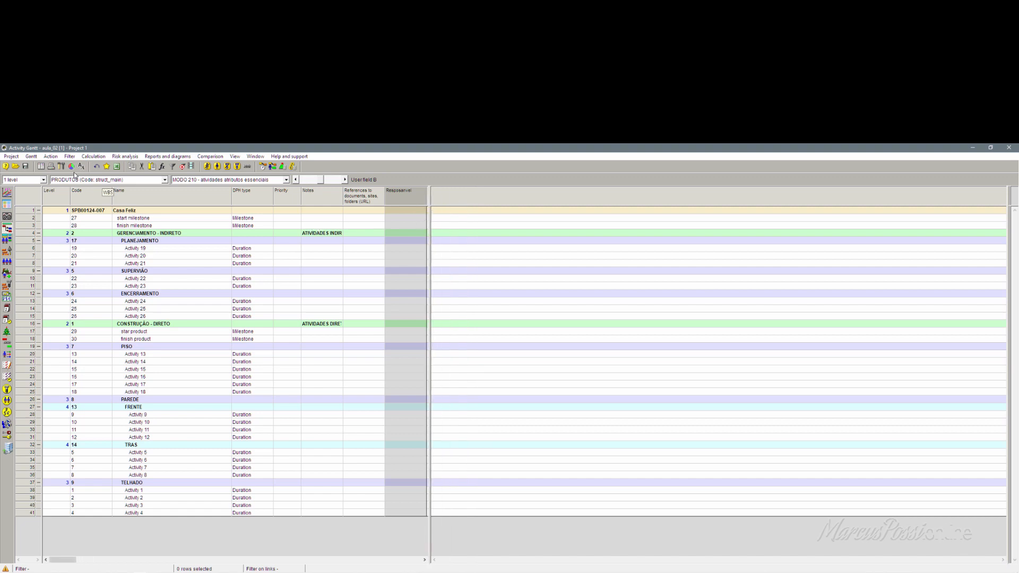
click(31, 156)
mouse_move(40, 185)
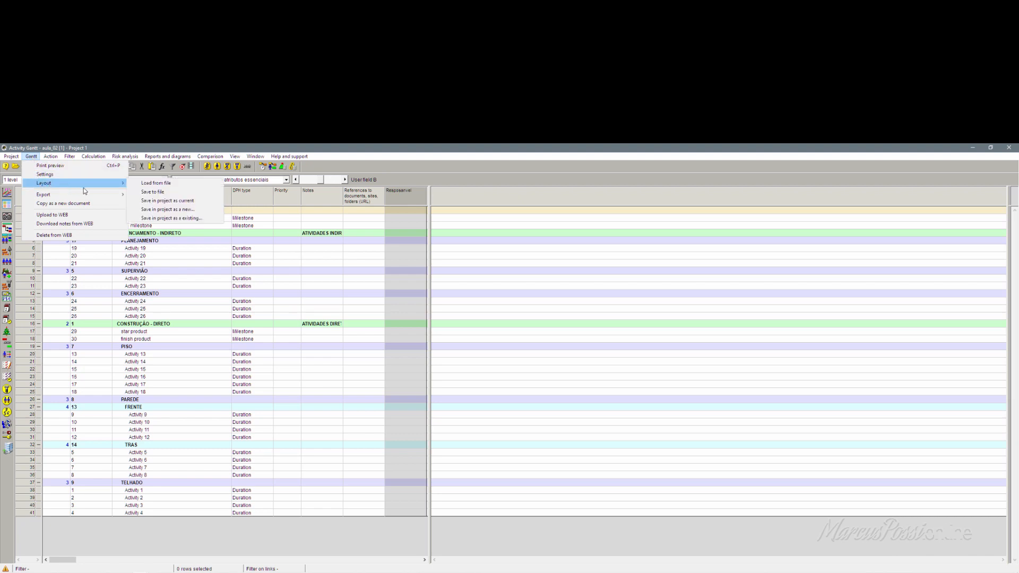
click(205, 205)
click(373, 272)
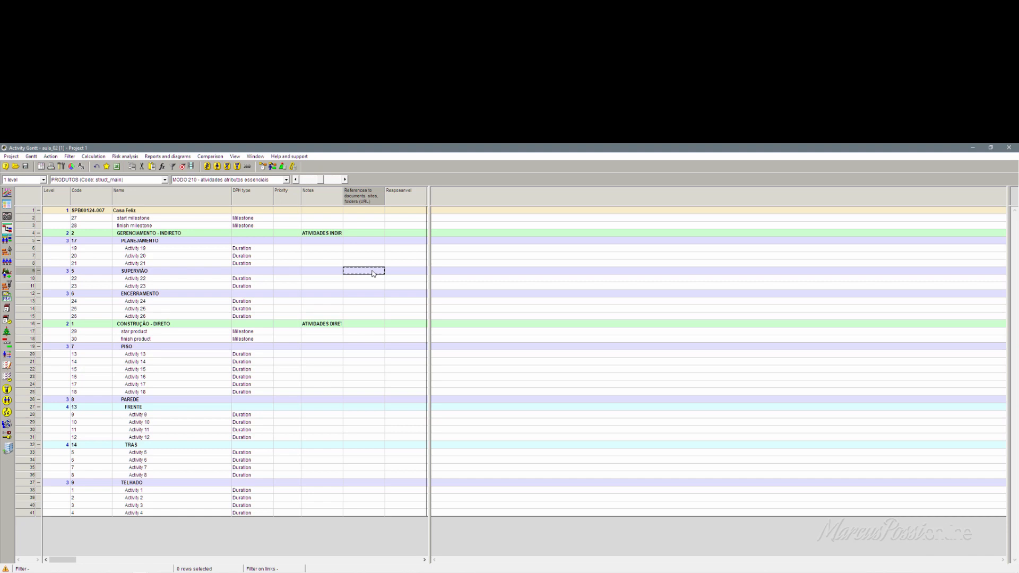
- Find Duration, Days [Remaining] without adding it, then widen the table pane
right_click(254, 199)
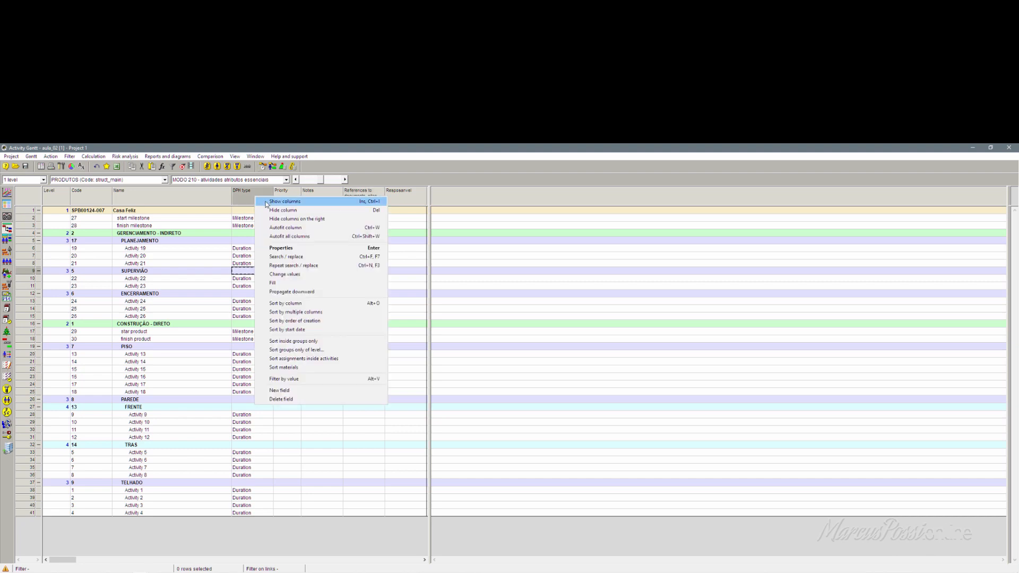
click(267, 202)
click(342, 210)
click(446, 237)
key(d)
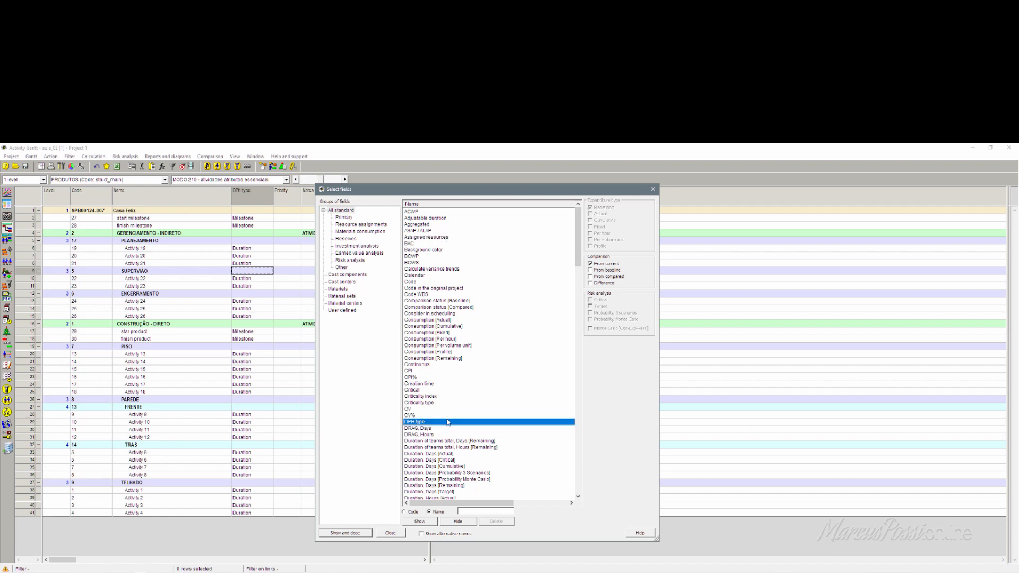
scroll(447, 423, down, 5)
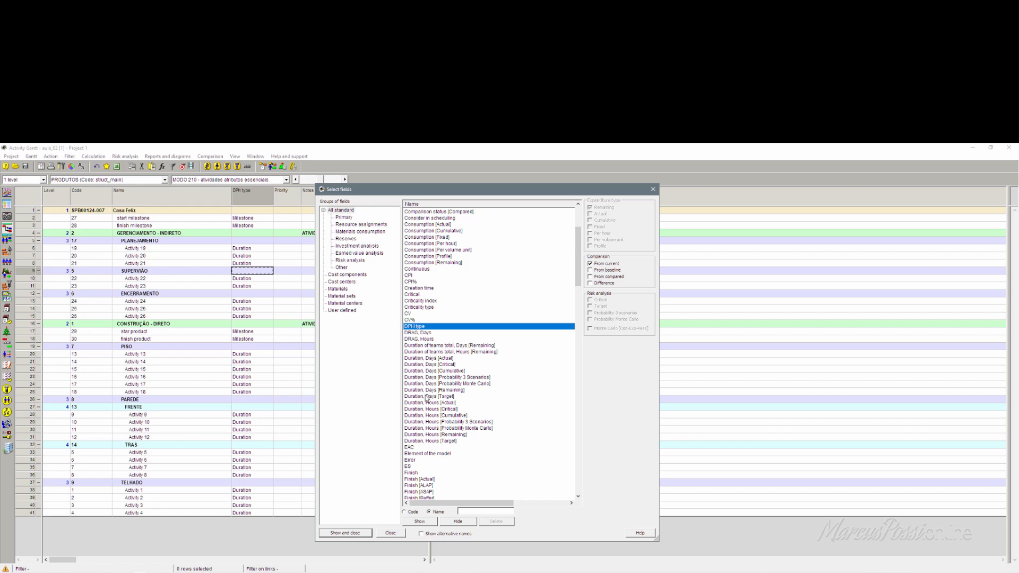
click(458, 390)
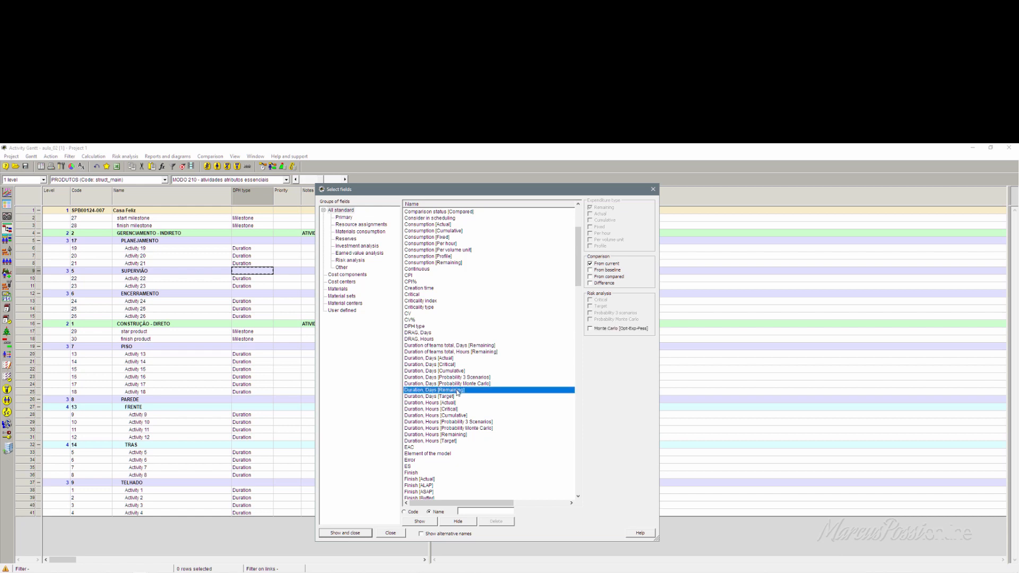
click(393, 534)
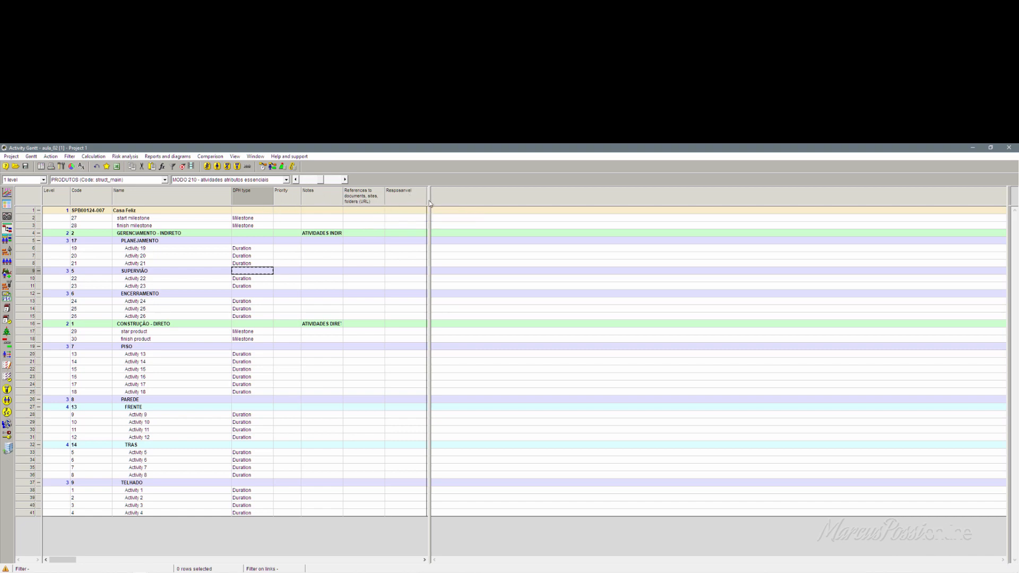
drag(434, 200, 486, 201)
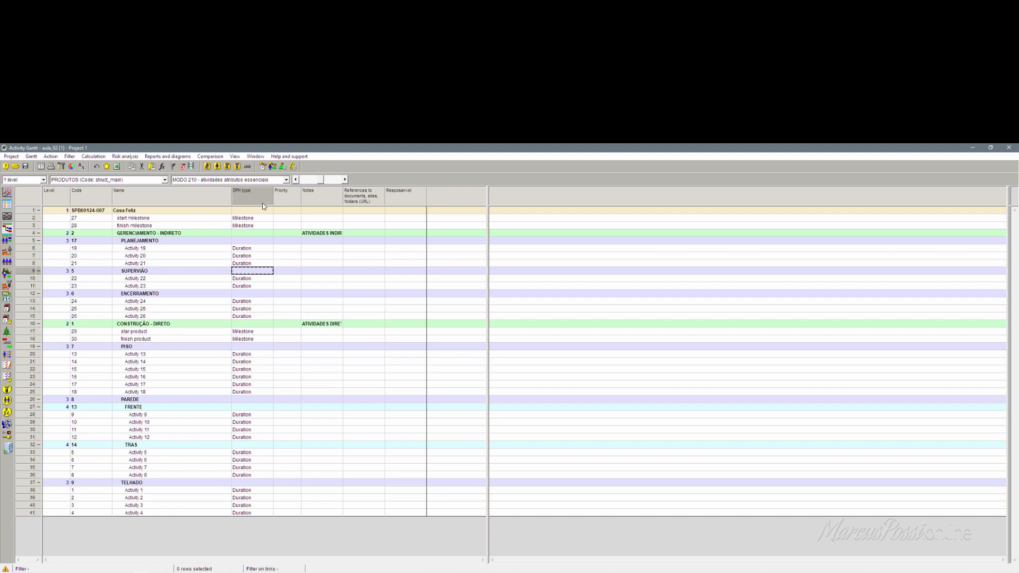
- Add the Duration, Days [Remaining] column and move it right after Name
right_click(438, 200)
click(453, 204)
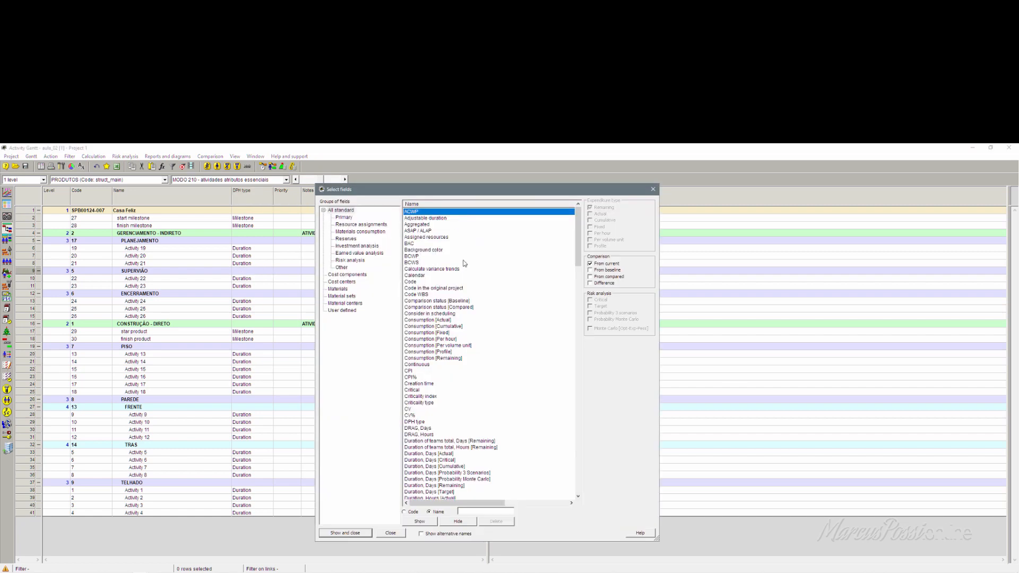
click(430, 402)
key(d)
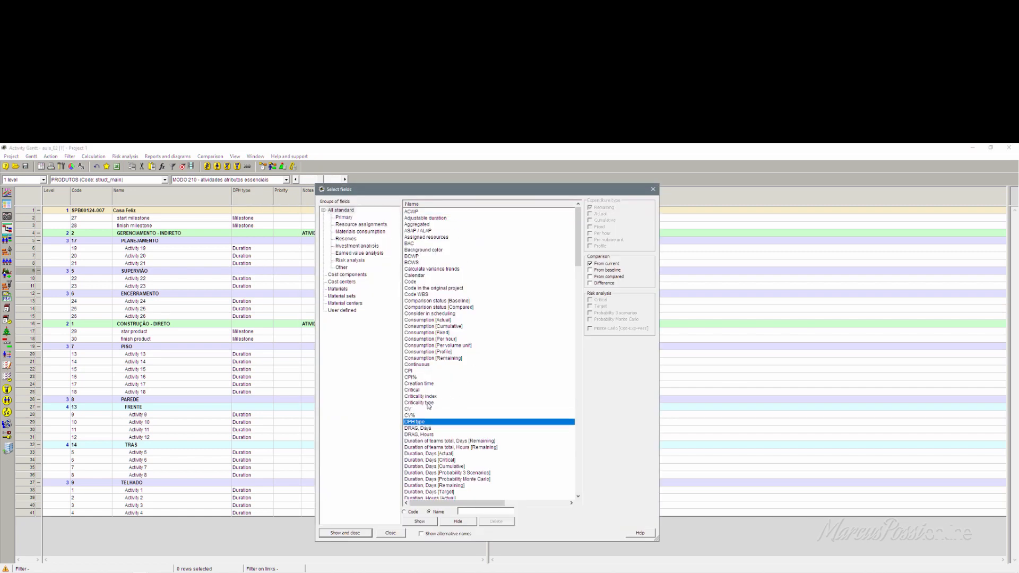
scroll(429, 406, down, 5)
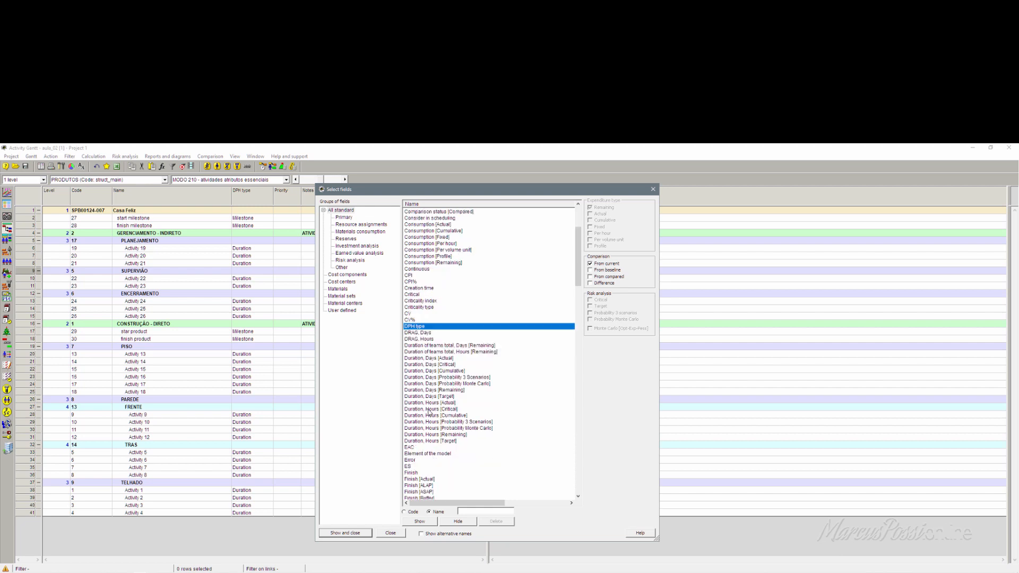
click(447, 434)
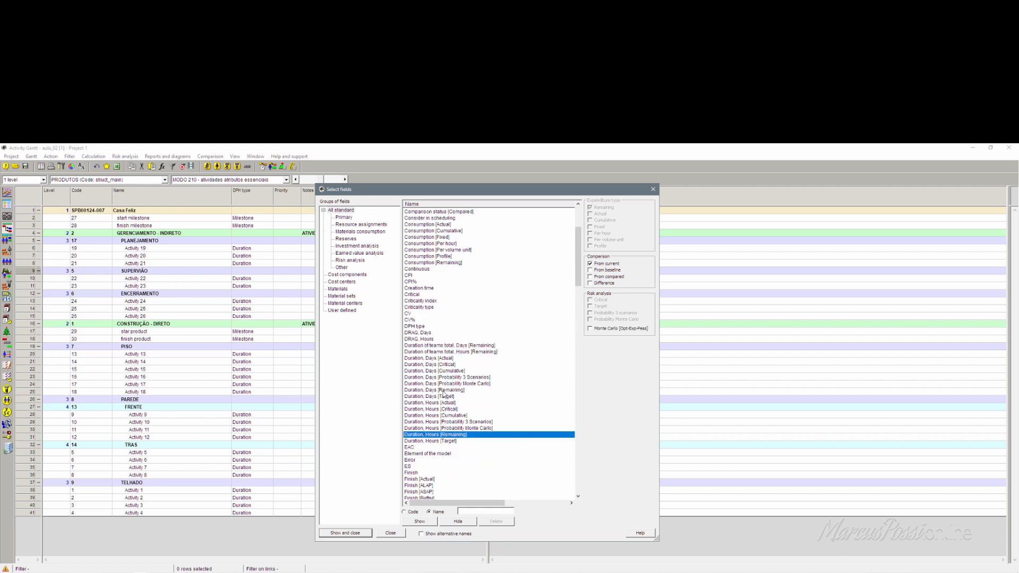
click(443, 390)
click(357, 533)
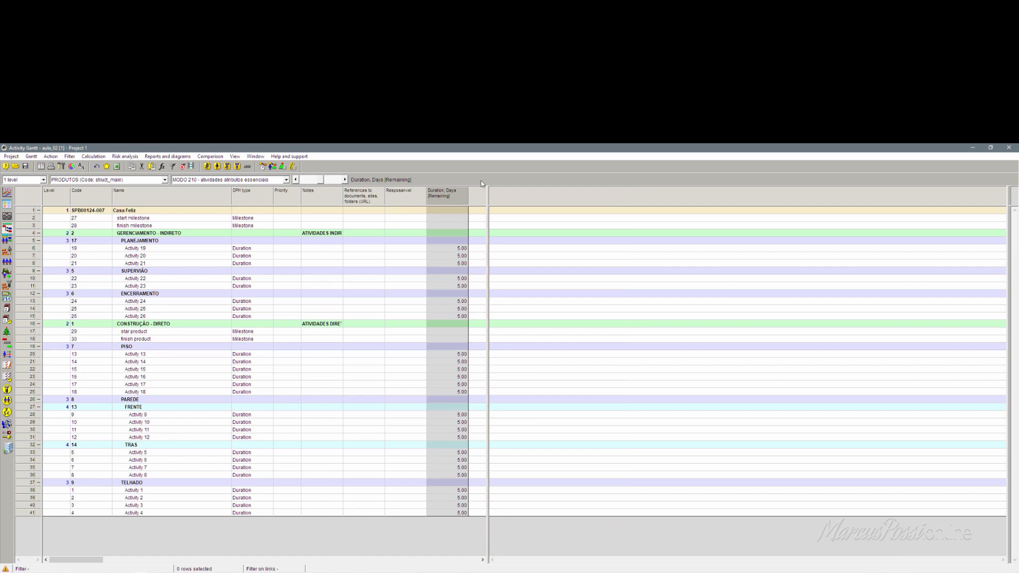
drag(449, 199, 241, 198)
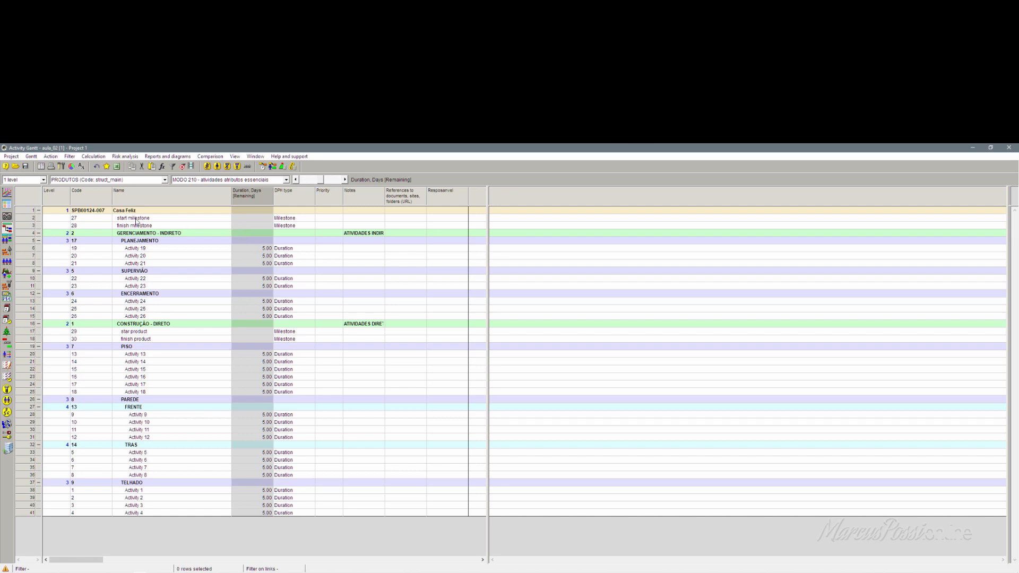
- Dismiss the Opened documents window without saving and open Project properties
click(41, 166)
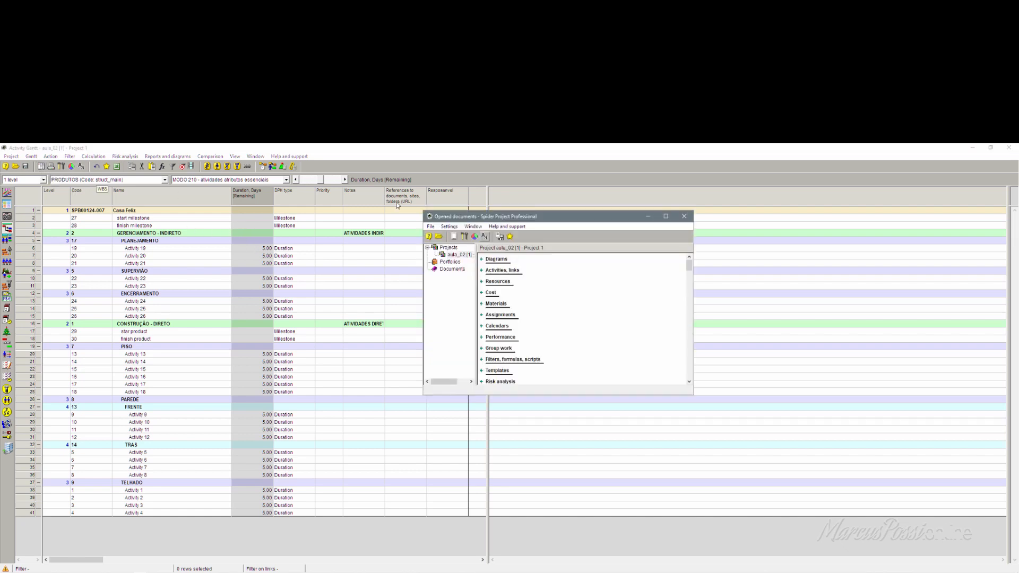
drag(472, 214, 279, 208)
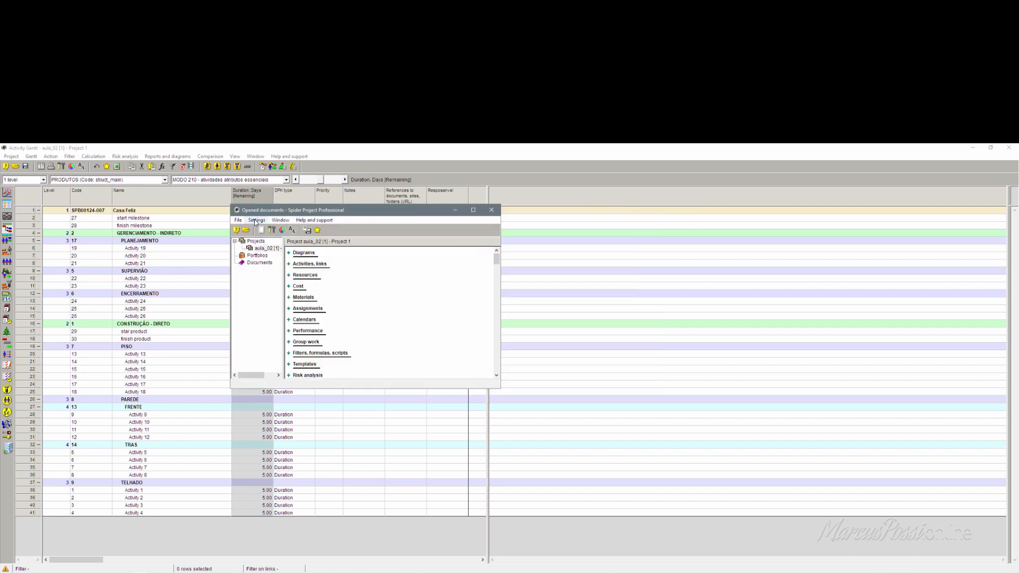
click(255, 220)
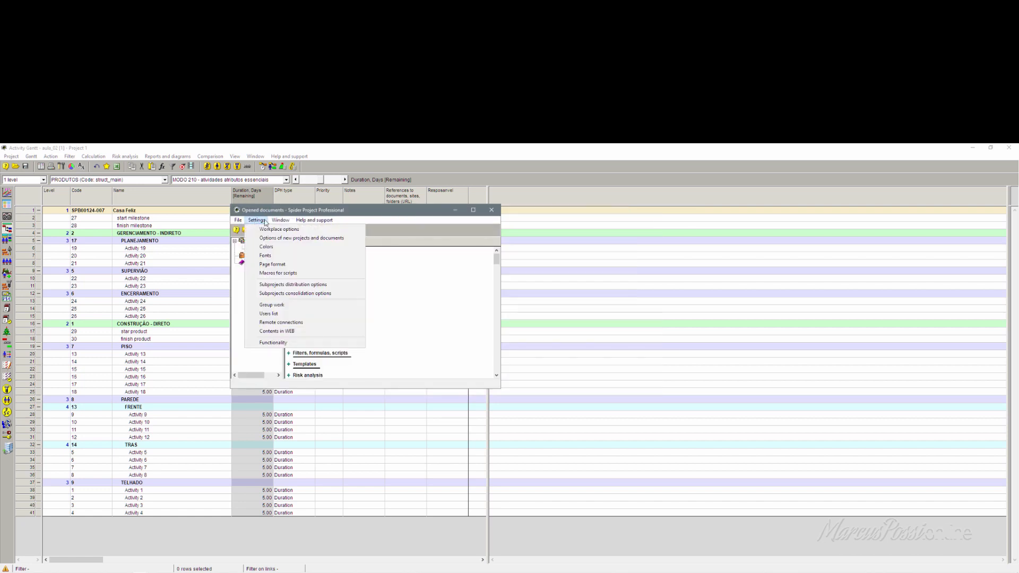
mouse_move(280, 221)
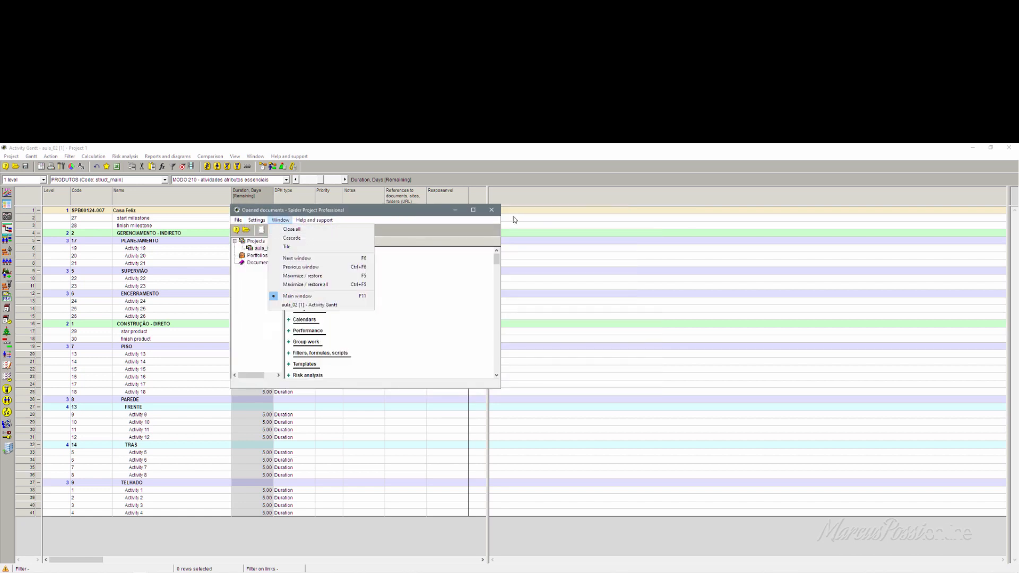
click(492, 209)
click(492, 210)
click(546, 389)
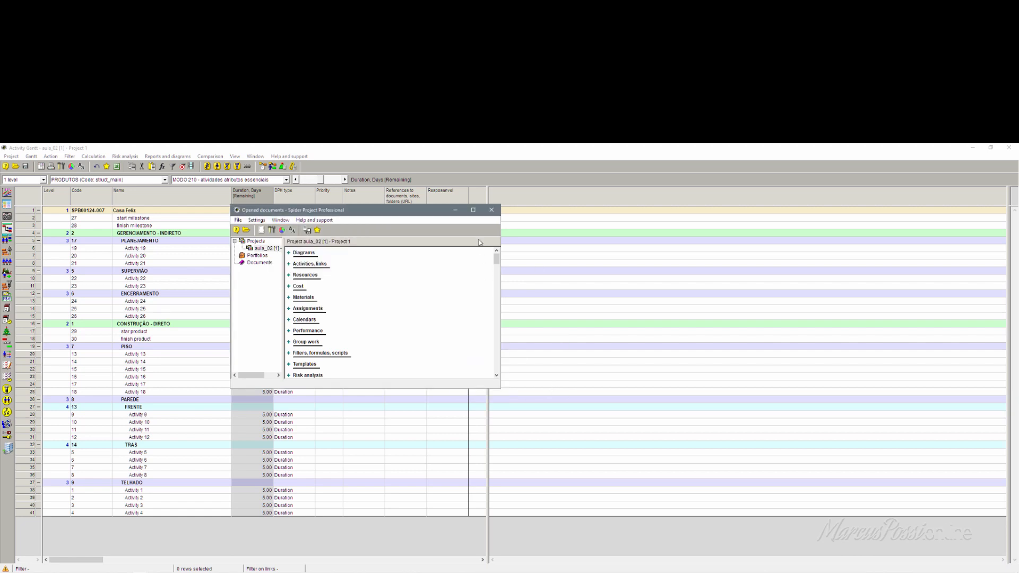
click(456, 210)
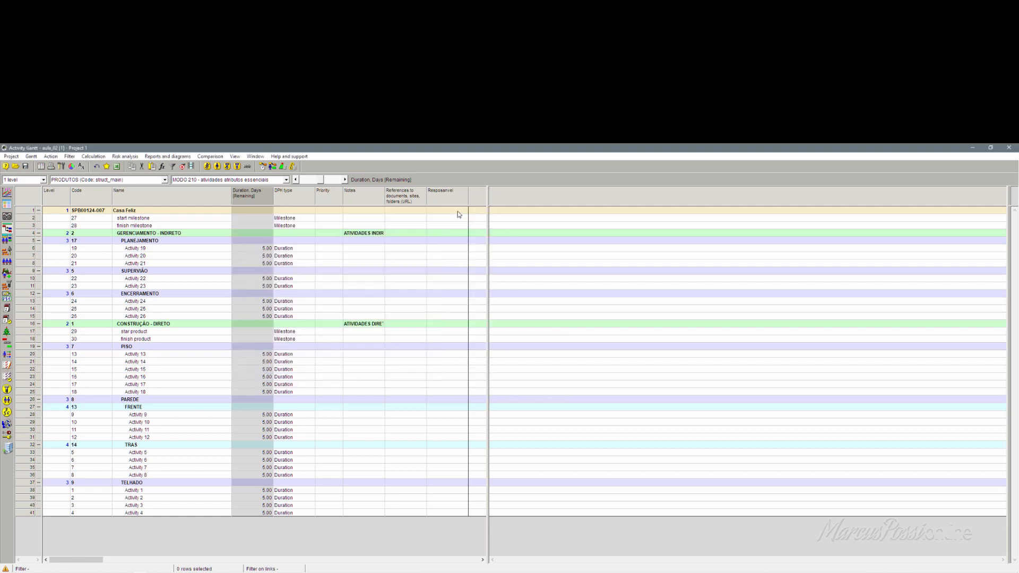
click(9, 157)
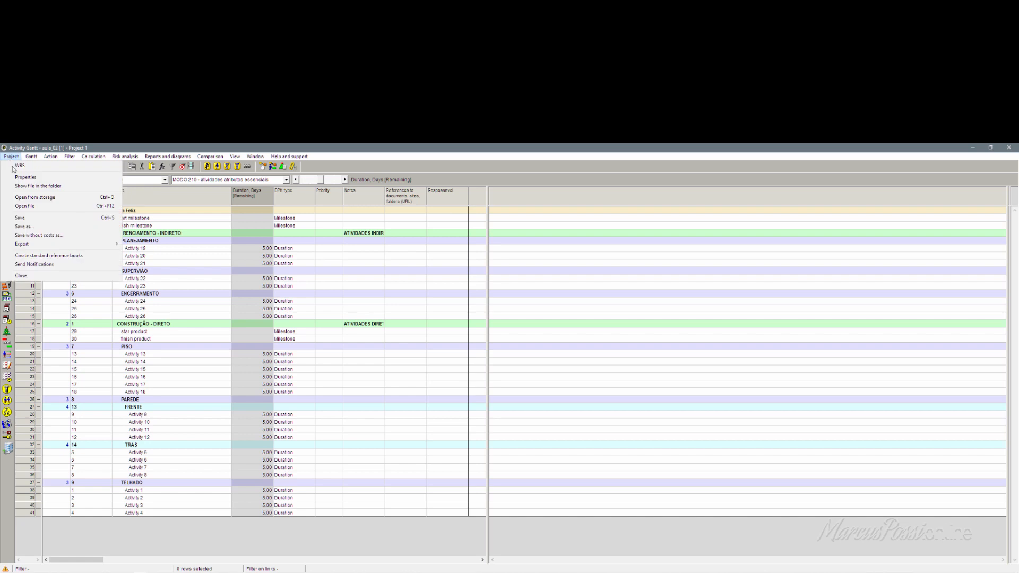
click(15, 177)
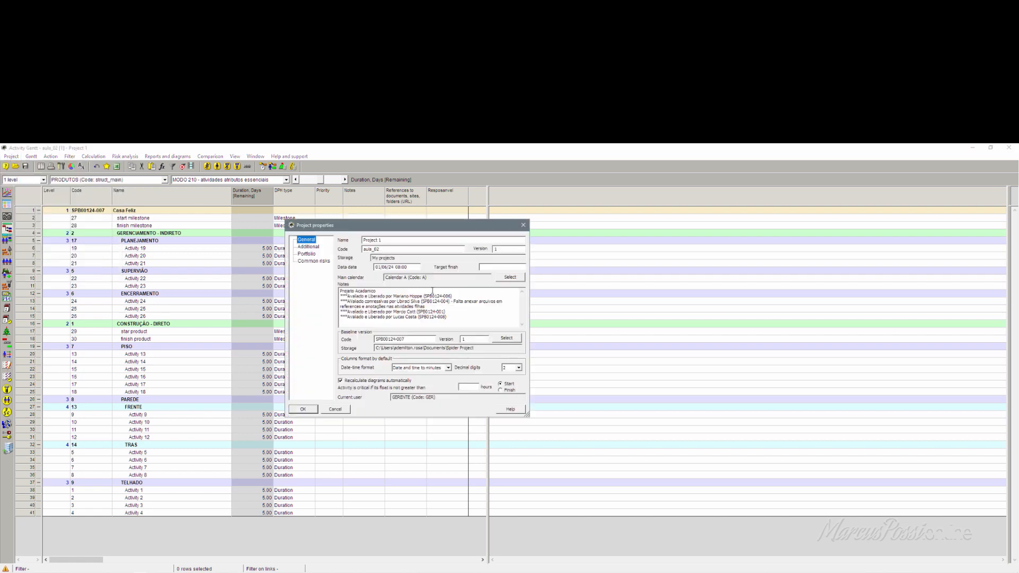
- Show the Additional settings and select the 5-day default duration for new activities
click(307, 248)
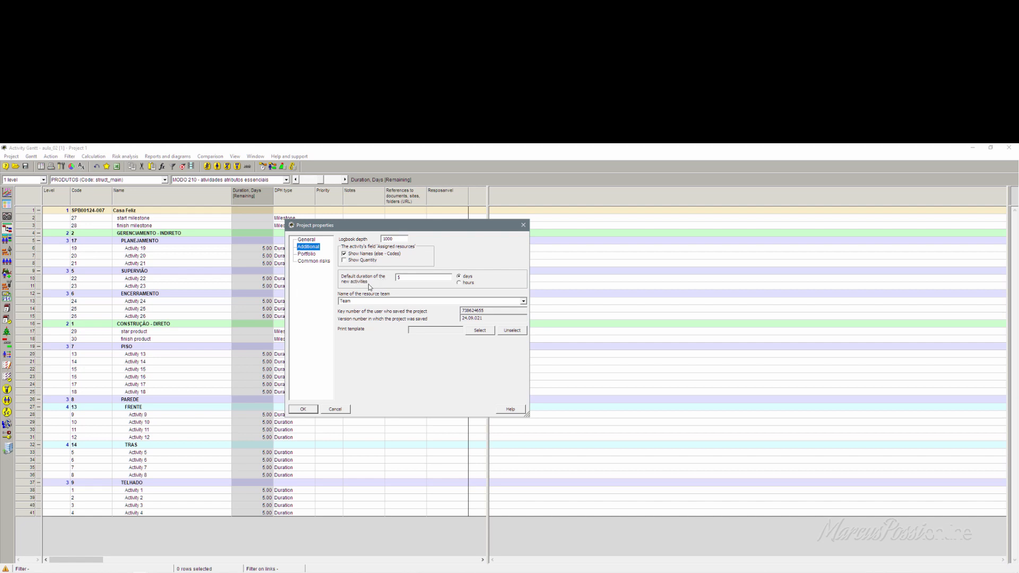
double_click(407, 278)
- Close Project properties and select the duration cells of Activity 19 and Activity 20
click(523, 227)
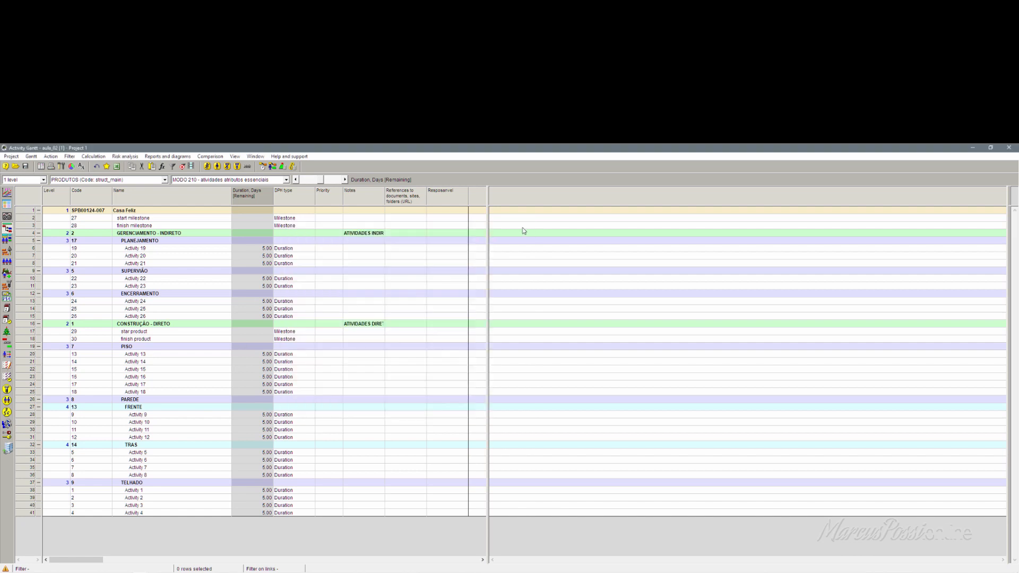
click(266, 248)
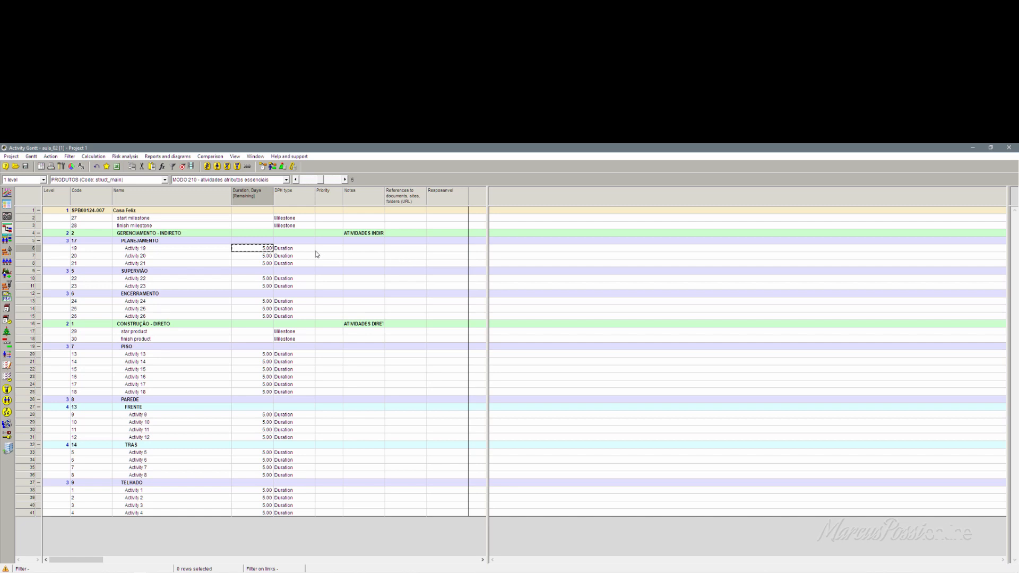
click(269, 257)
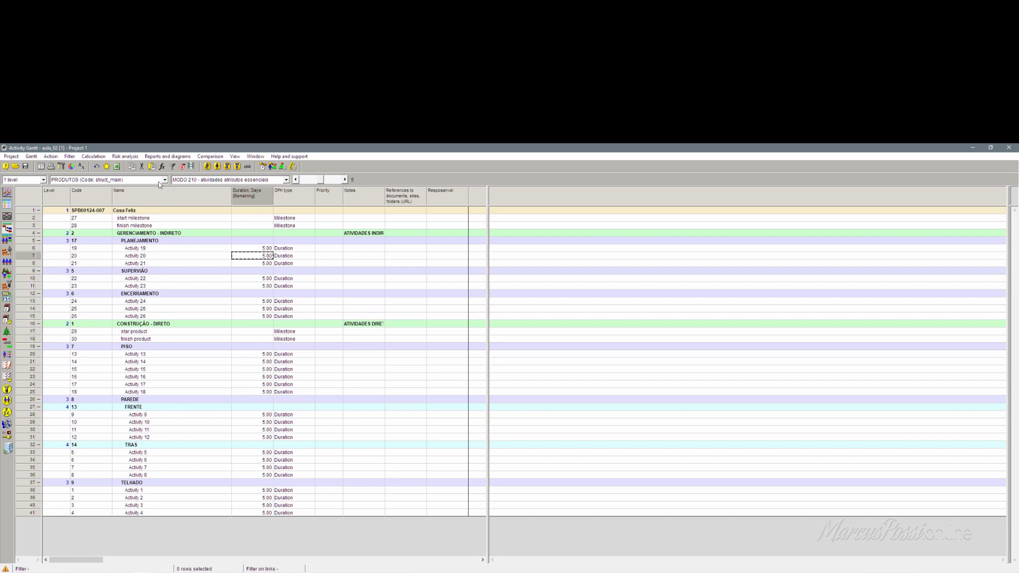
- Save the column arrangement into the current layout in the project
click(31, 156)
mouse_move(38, 186)
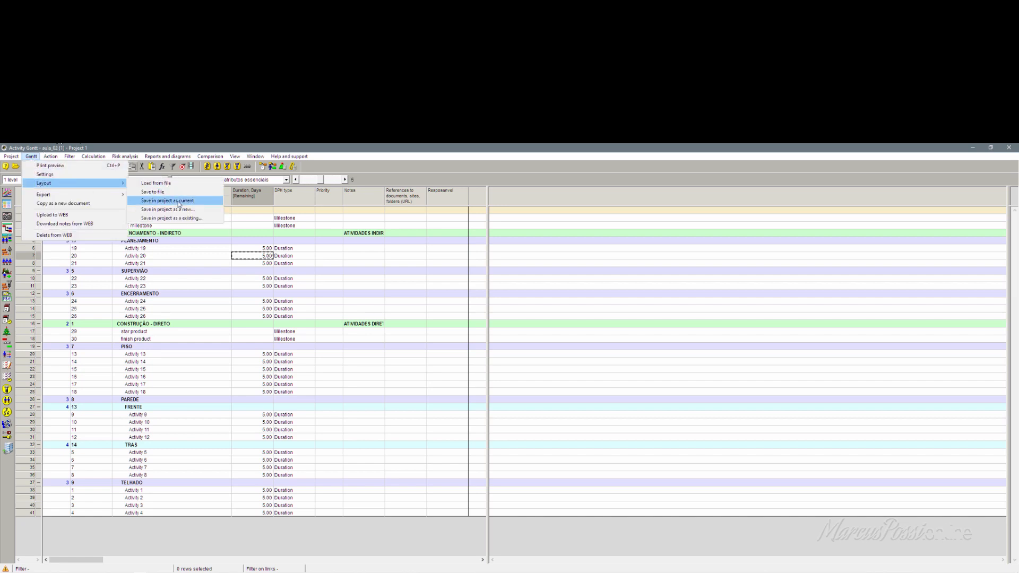
click(178, 201)
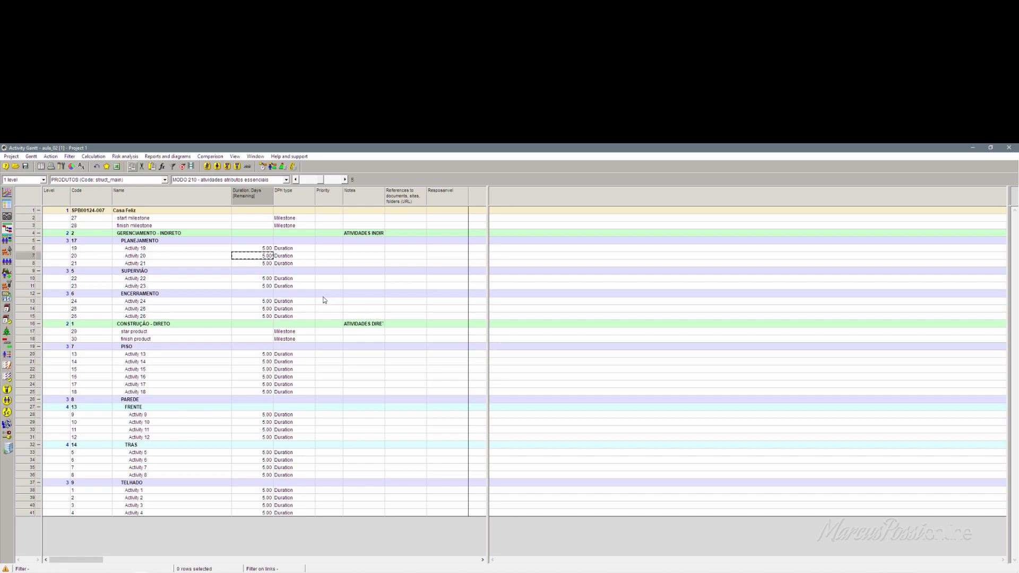
- Save it as a new layout named 'MODO 220 - atividades - all atributos'
click(29, 156)
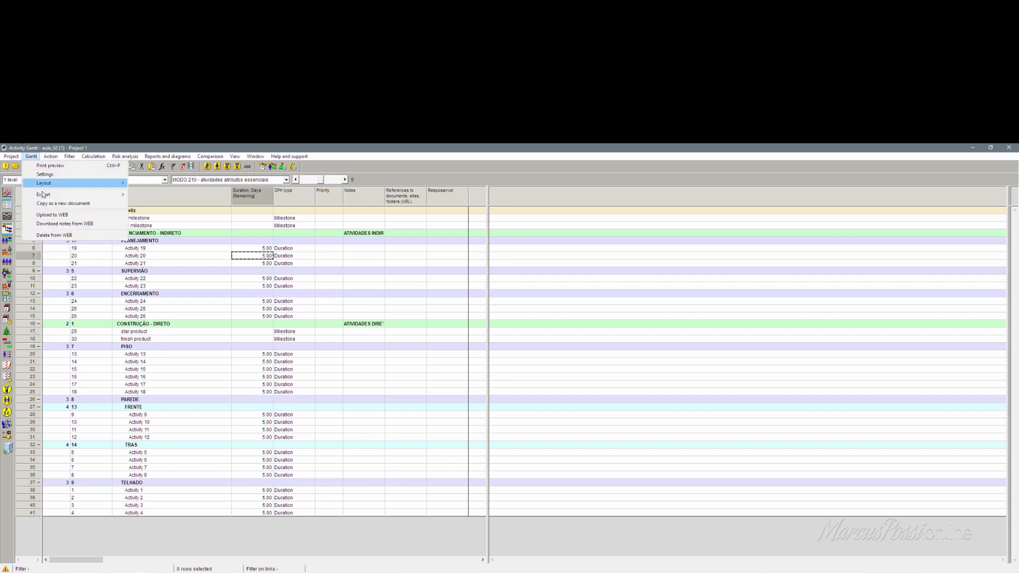
mouse_move(46, 185)
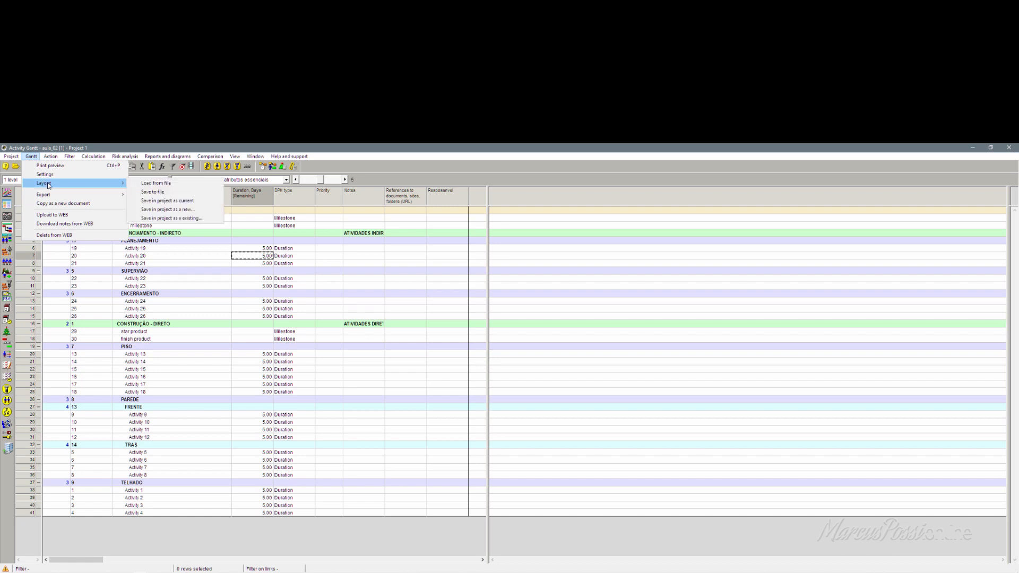
click(190, 210)
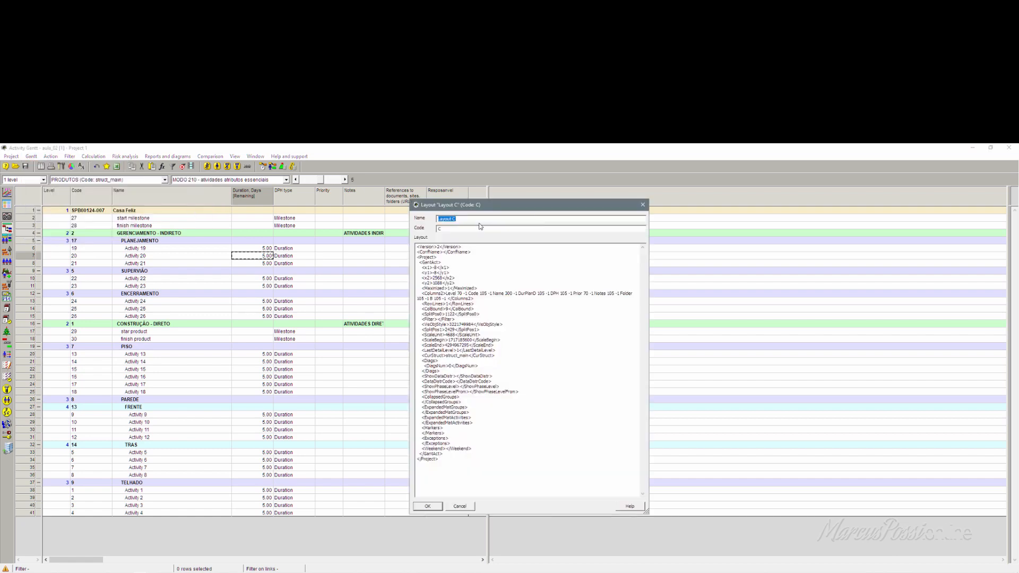
text(MODO)
text(220 - atividades)
text(tos)
click(427, 505)
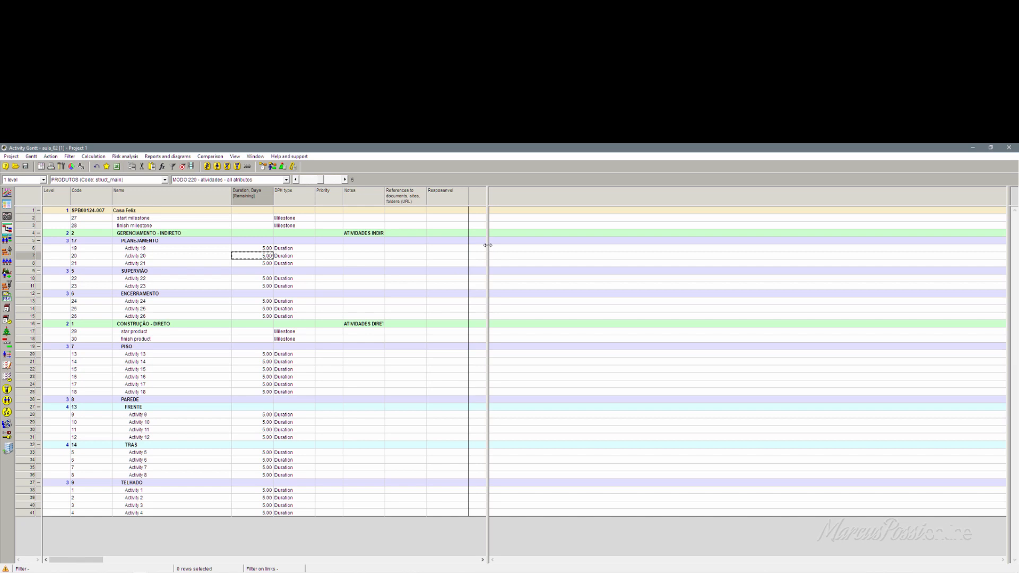
- Narrow the table slightly and add the Preceding activities column
drag(479, 247, 470, 250)
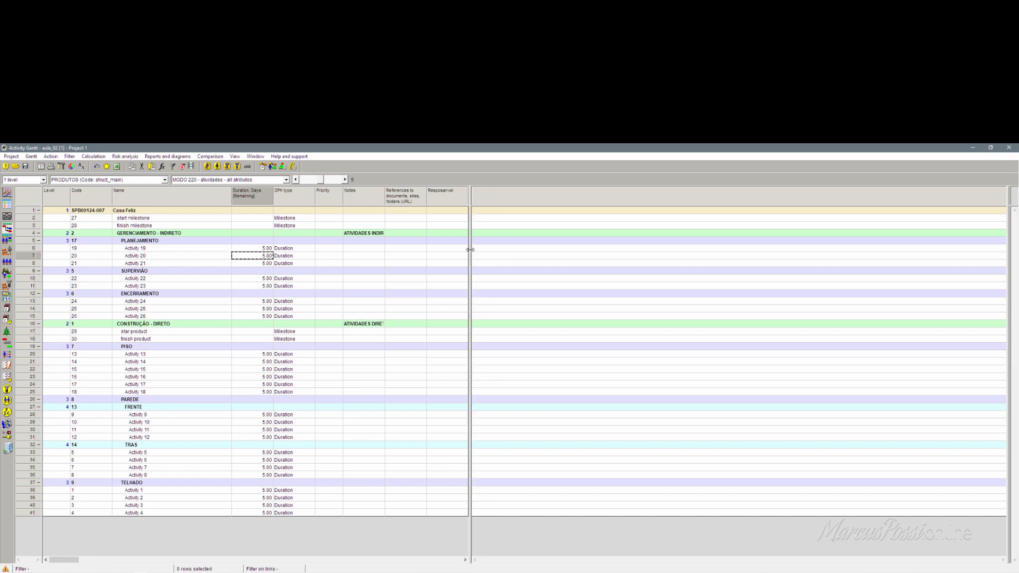
right_click(506, 199)
click(513, 201)
click(341, 210)
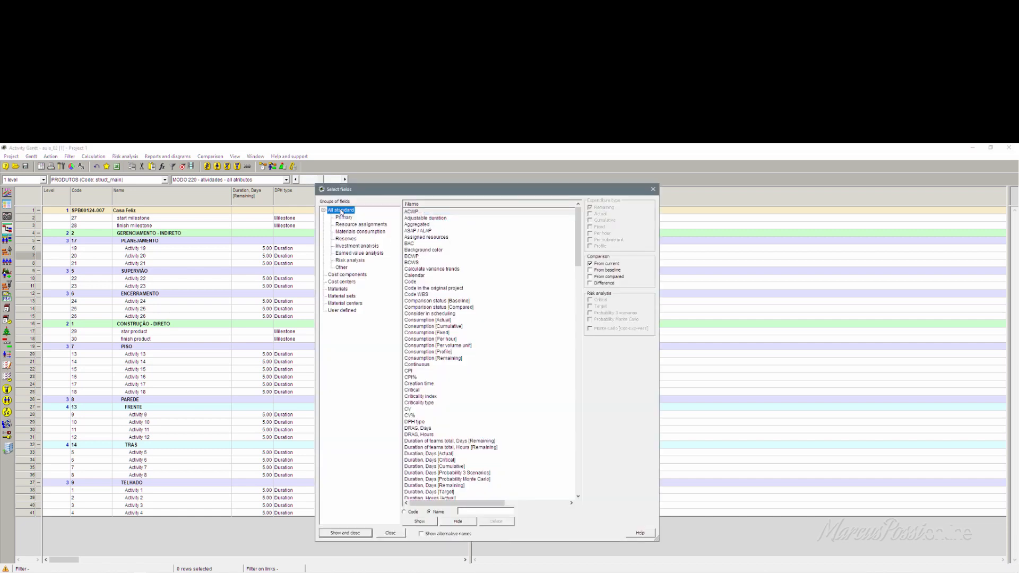
click(430, 244)
key(p)
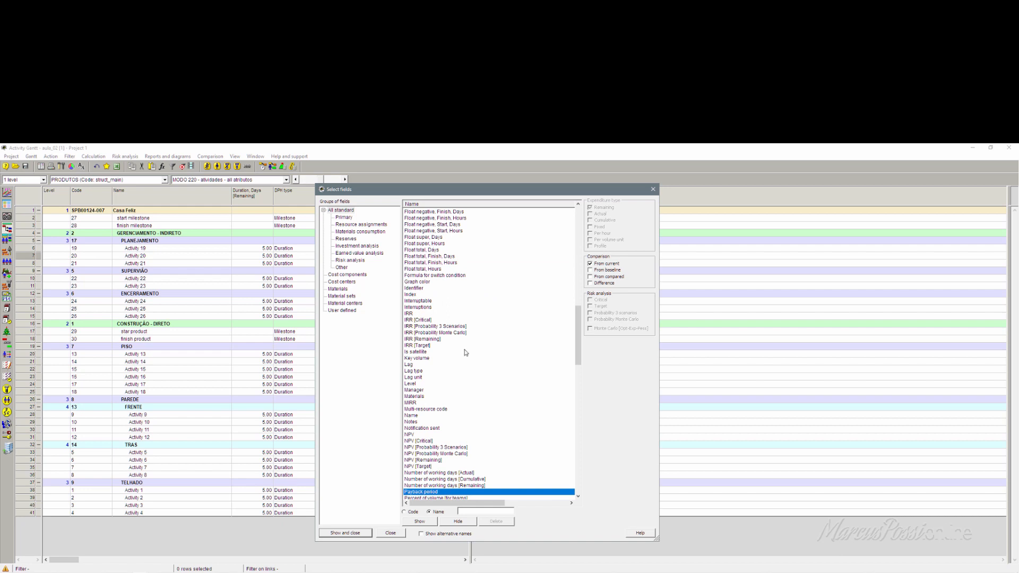
scroll(477, 389, down, 4)
scroll(479, 390, down, 1)
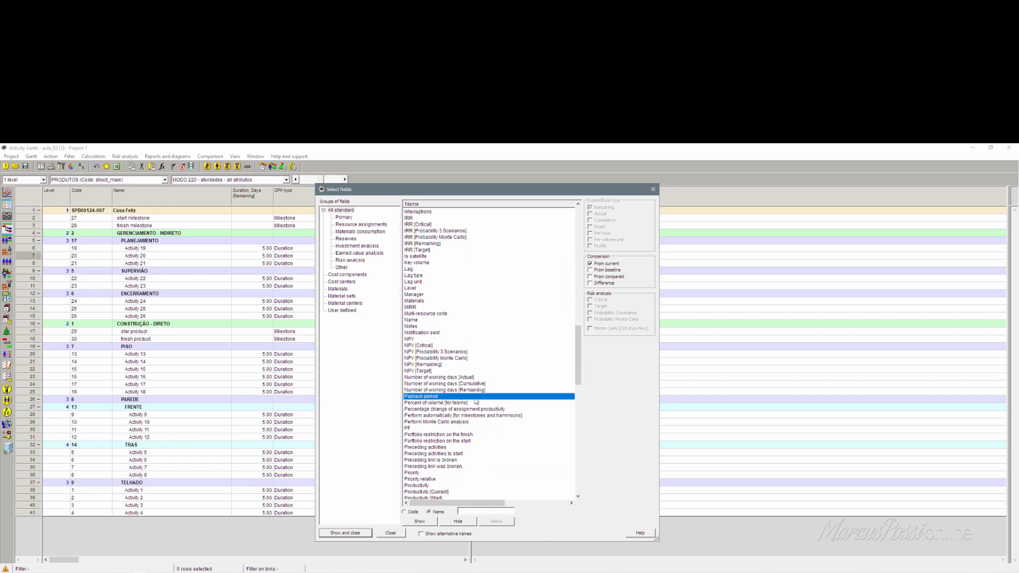
click(432, 449)
click(419, 521)
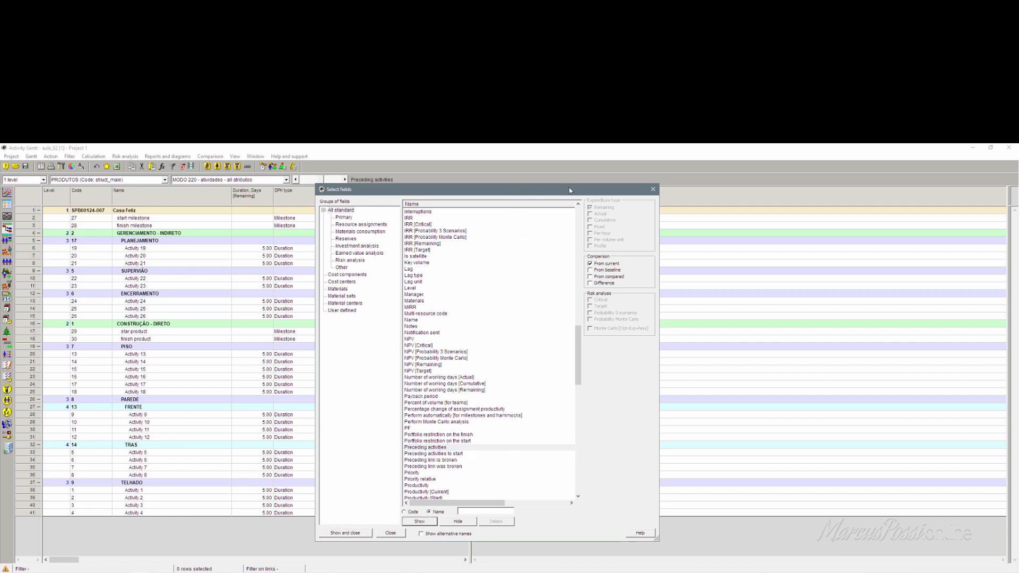
- Add the Succeeding activities column to the table as well
drag(520, 189, 716, 185)
drag(638, 190, 684, 190)
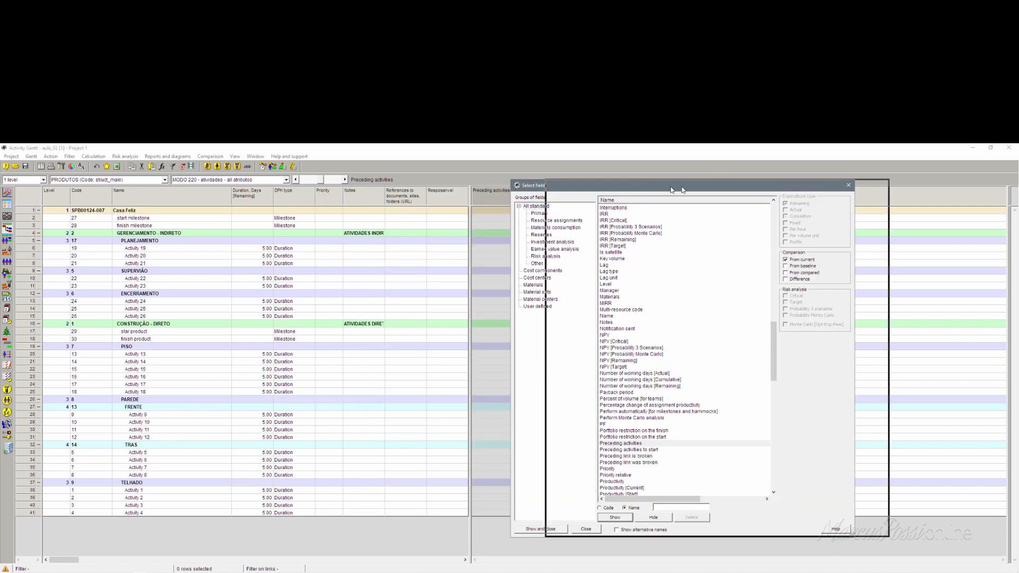
click(673, 353)
key(s)
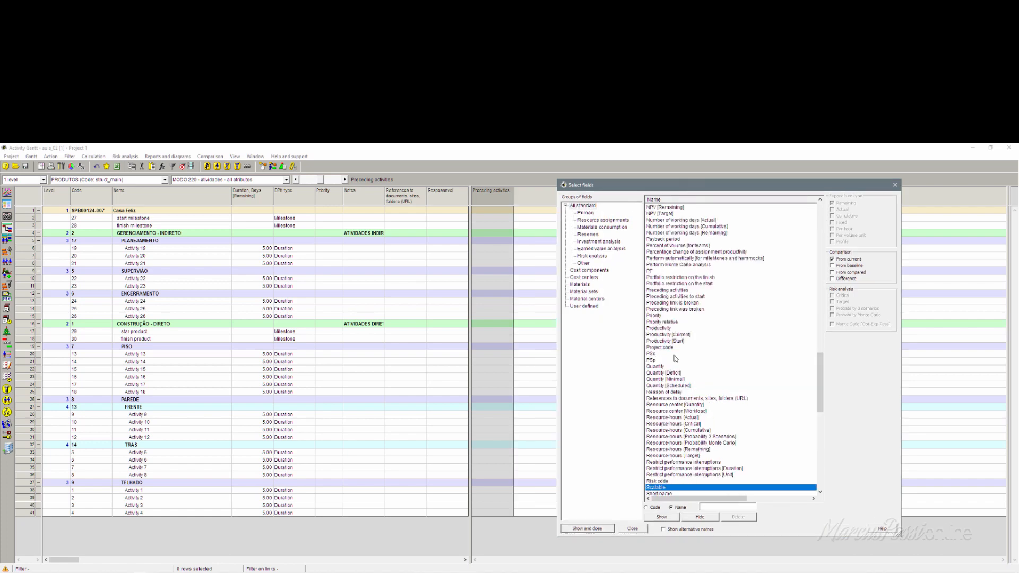
scroll(681, 398, down, 6)
scroll(700, 436, down, 6)
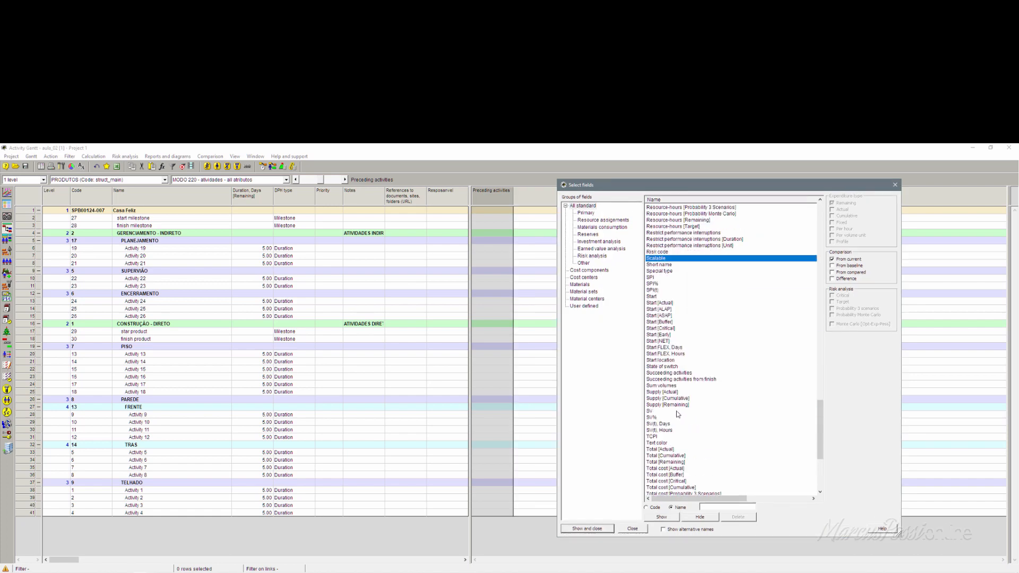
click(665, 374)
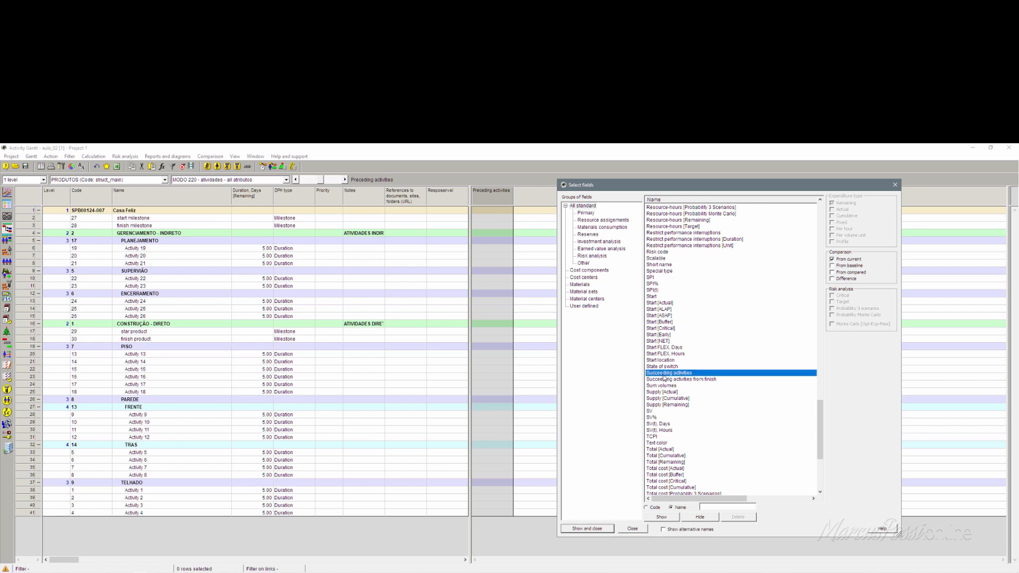
click(605, 529)
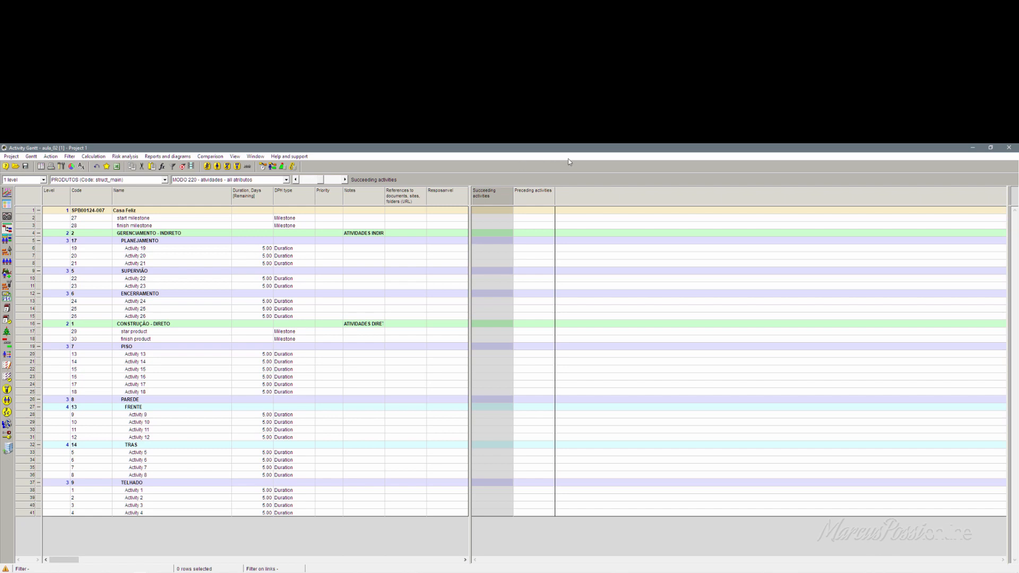
- Add an ASAP / ALAP column after Preceding activities, picked from All standard fields, so every row reads ASAP
right_click(573, 197)
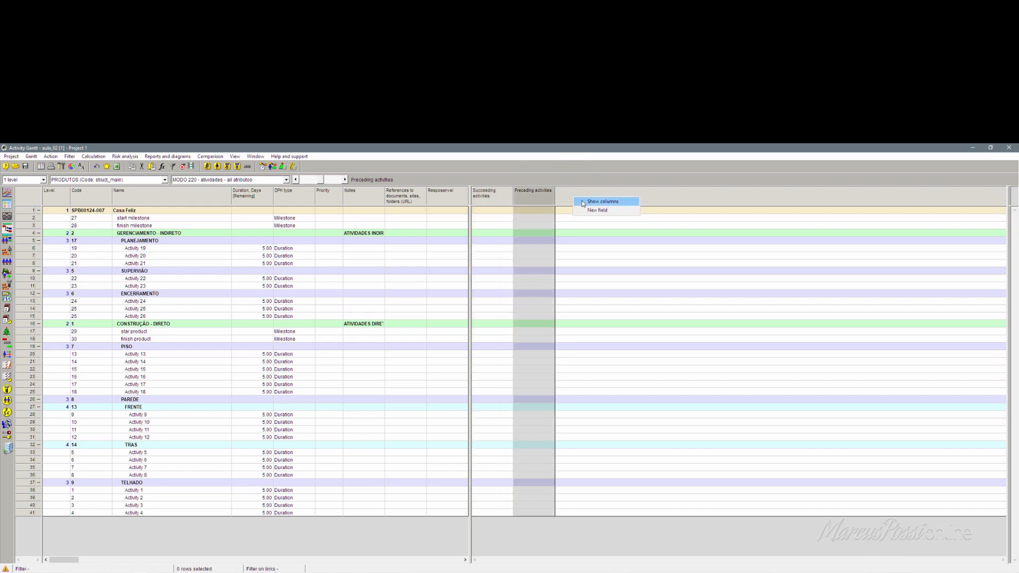
click(582, 202)
click(583, 207)
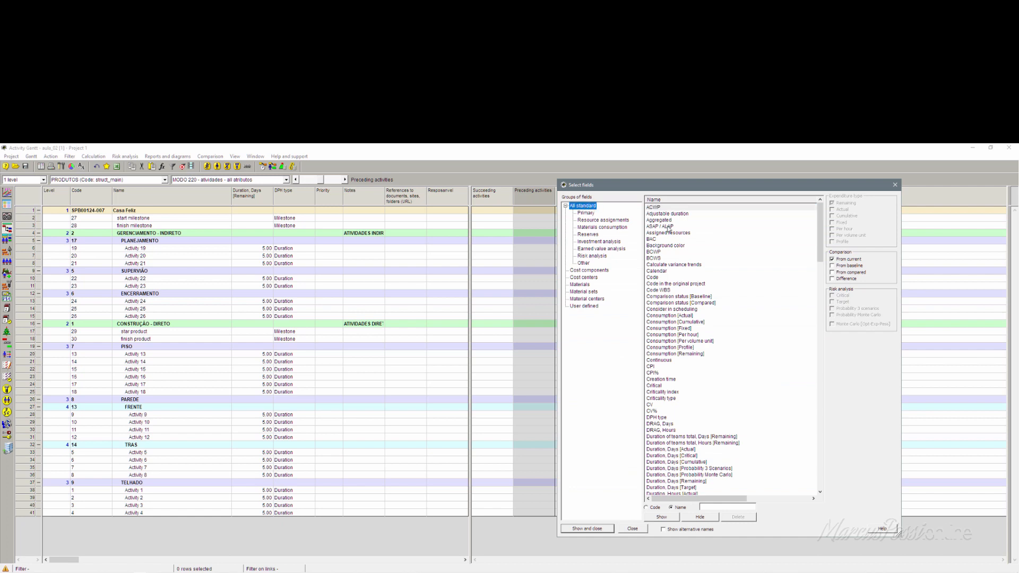
click(658, 227)
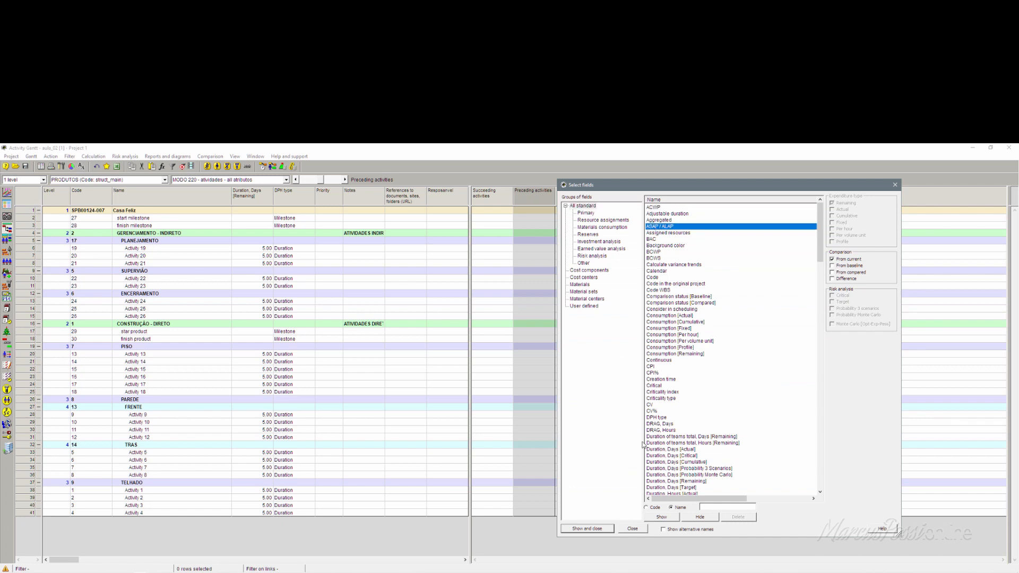
click(588, 529)
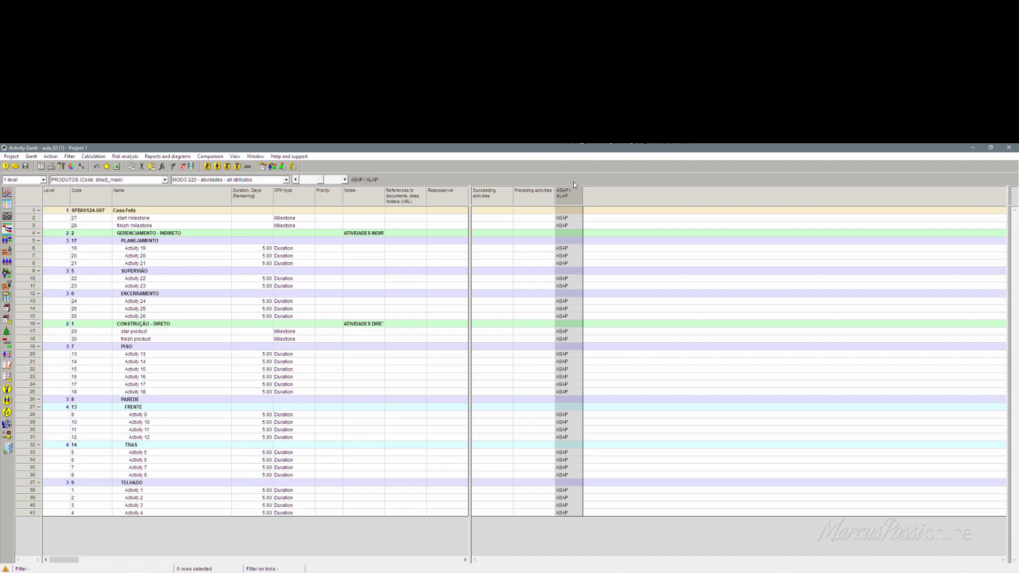
- Add the Start [NET] field from All standard fields as a column following ASAP / ALAP
right_click(602, 193)
click(612, 196)
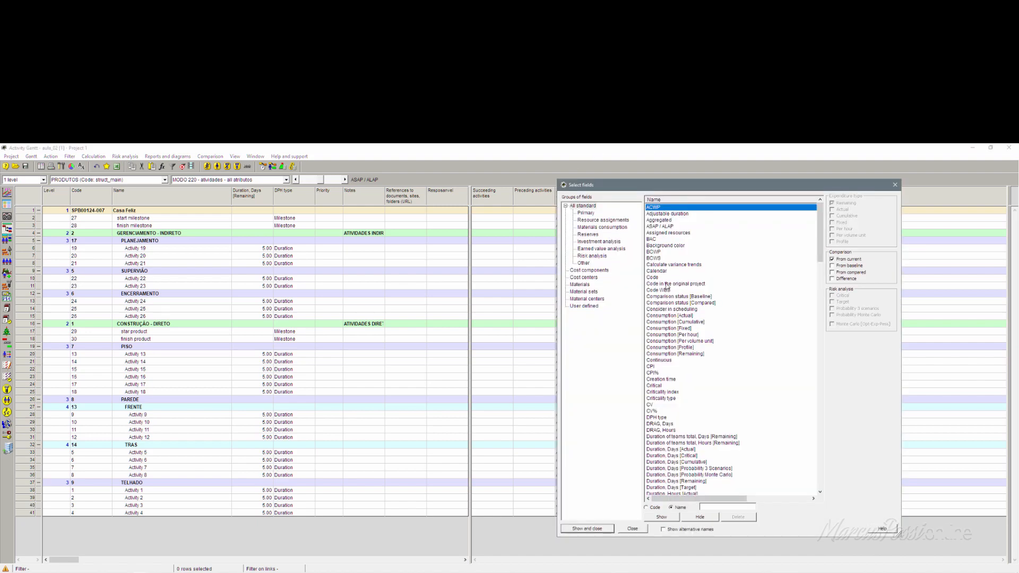
click(593, 207)
click(668, 246)
key(s)
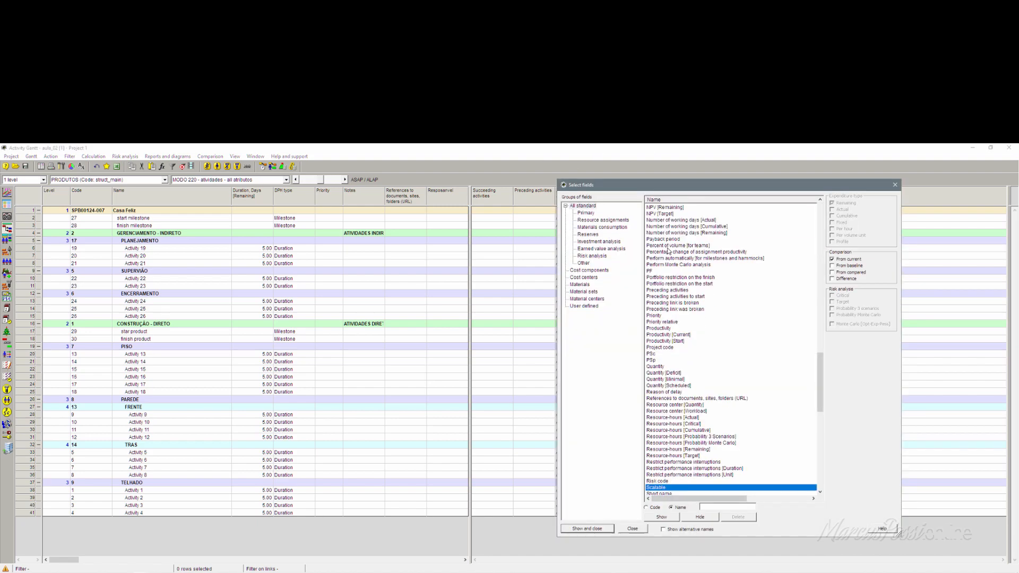
scroll(712, 352, down, 5)
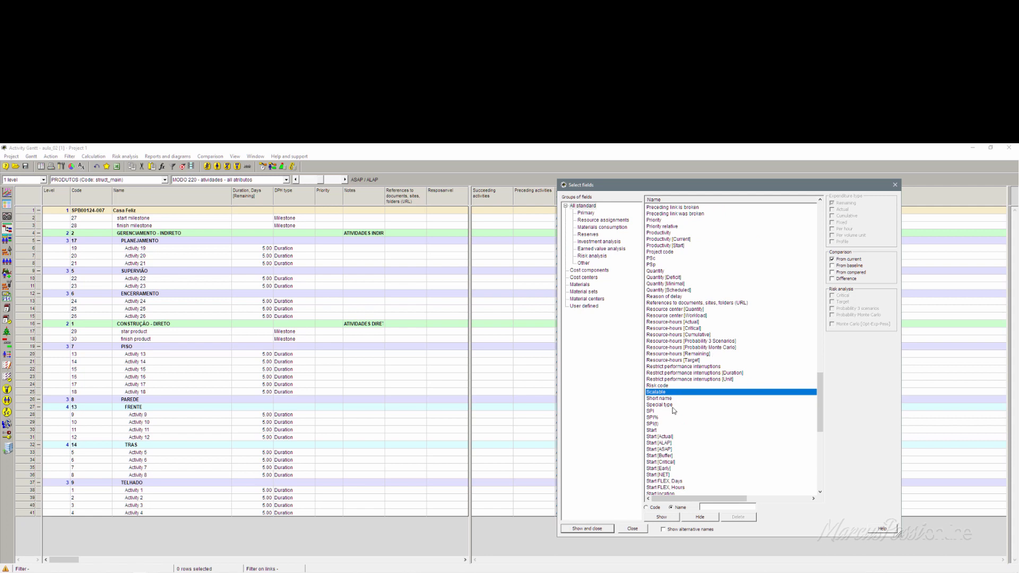
scroll(684, 403, down, 1)
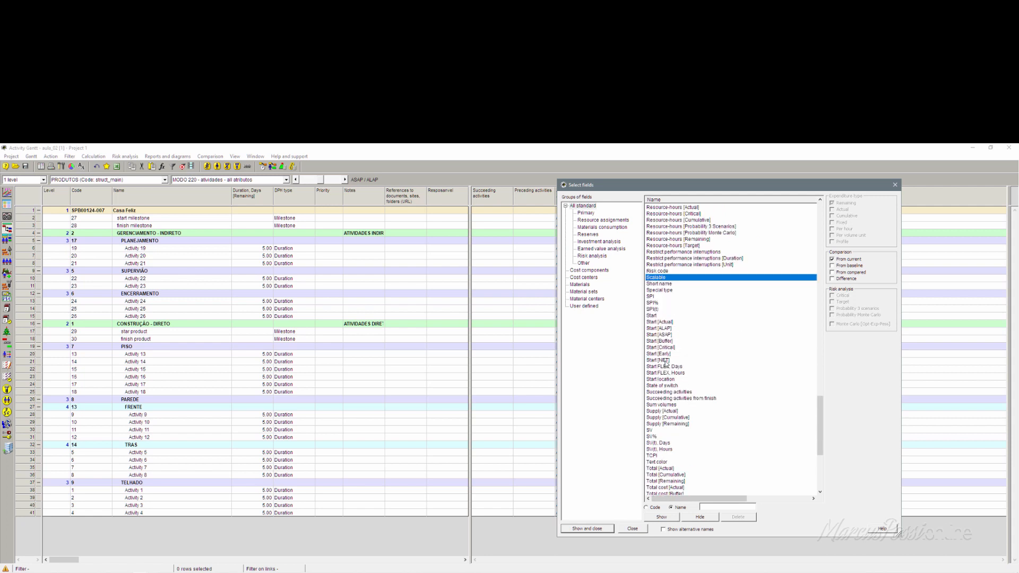
click(665, 361)
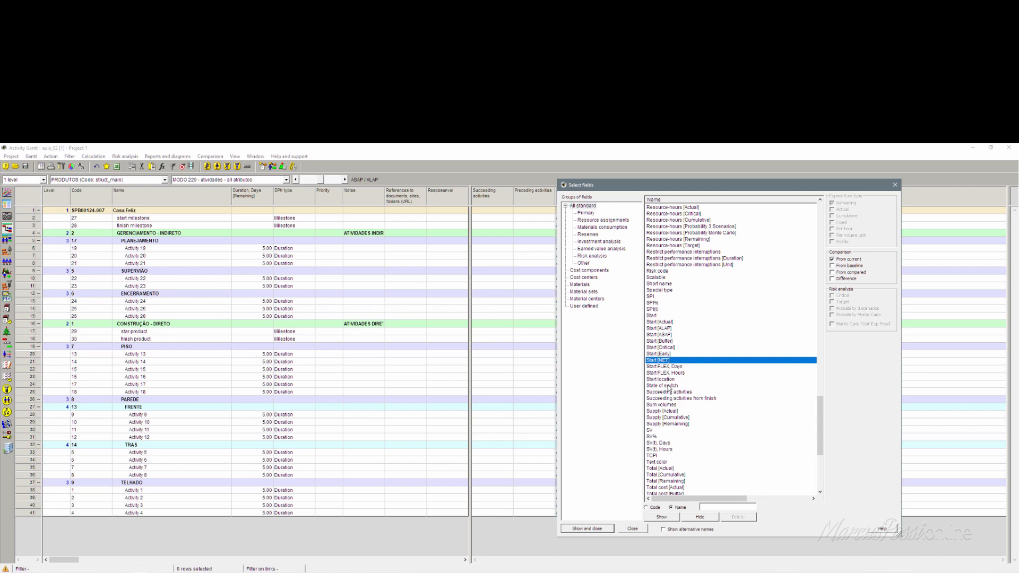
click(663, 515)
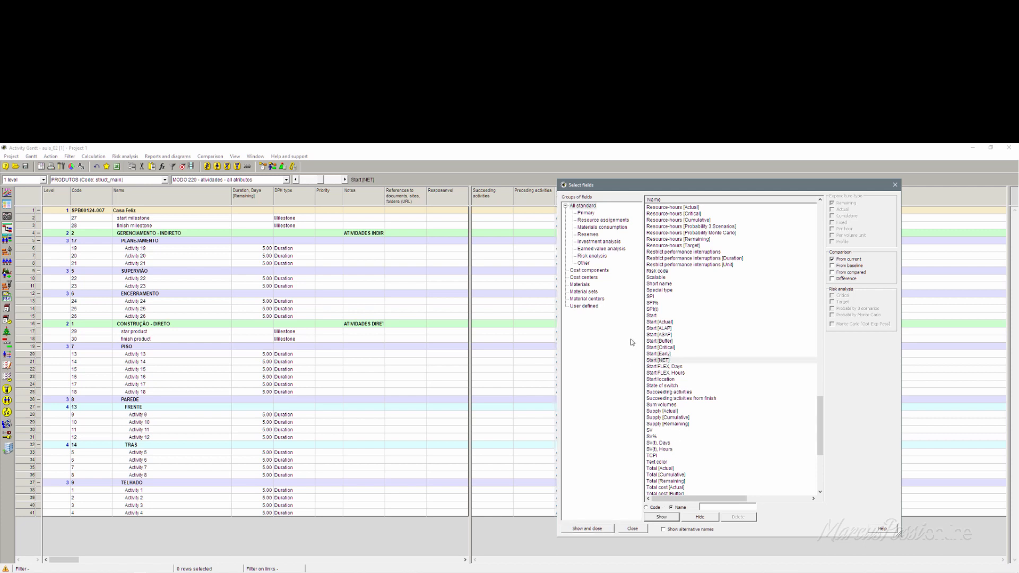
click(632, 529)
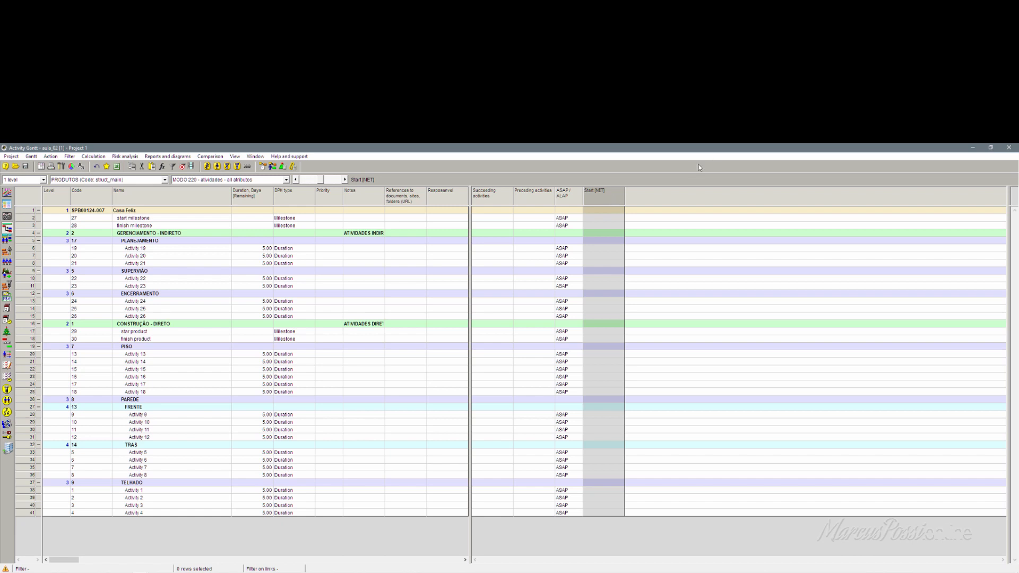
- Add a Critical column after Start [NET] and narrow its width slightly
right_click(640, 196)
click(647, 199)
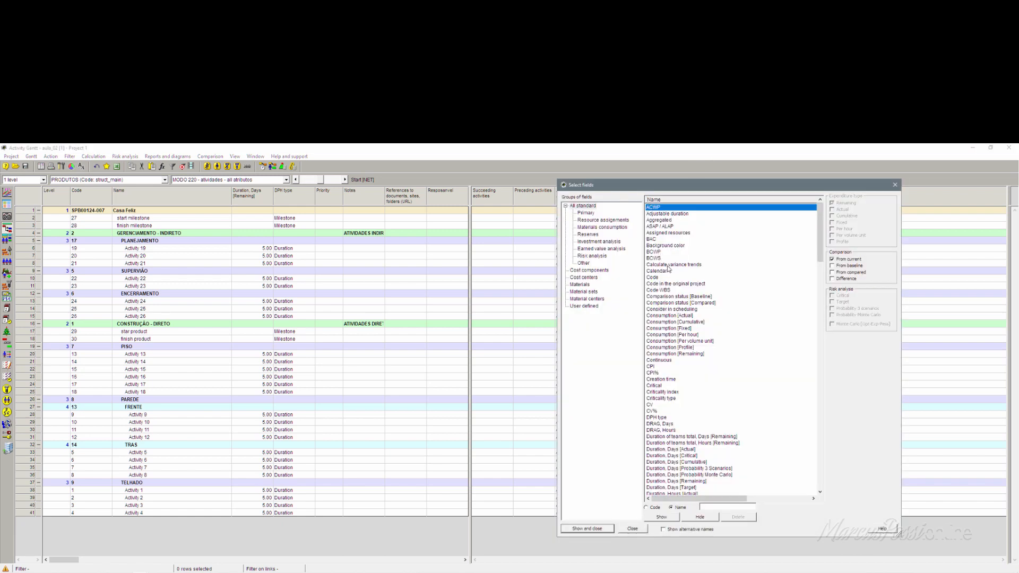
drag(686, 190, 753, 206)
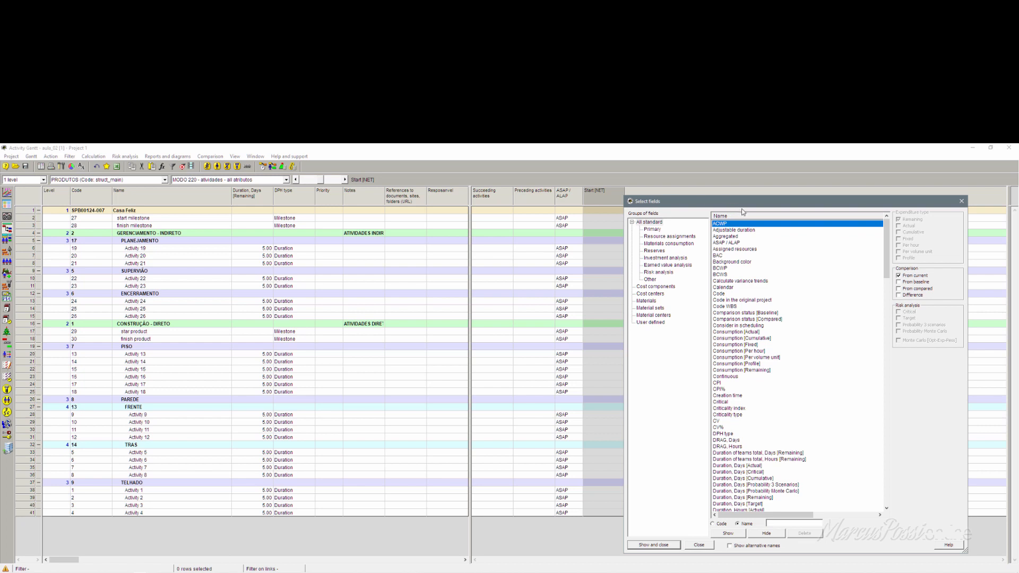
click(731, 250)
key(c)
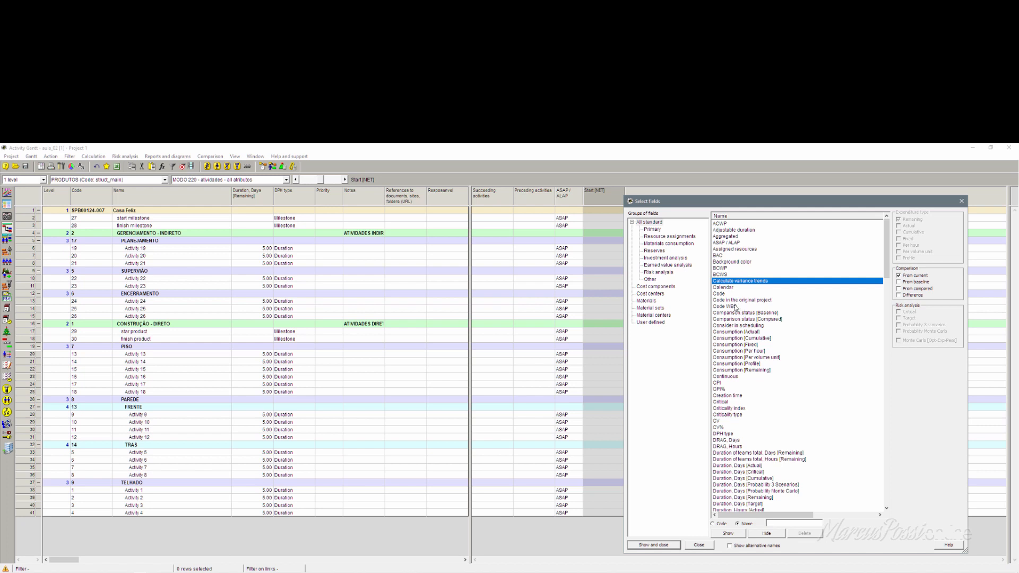
click(728, 402)
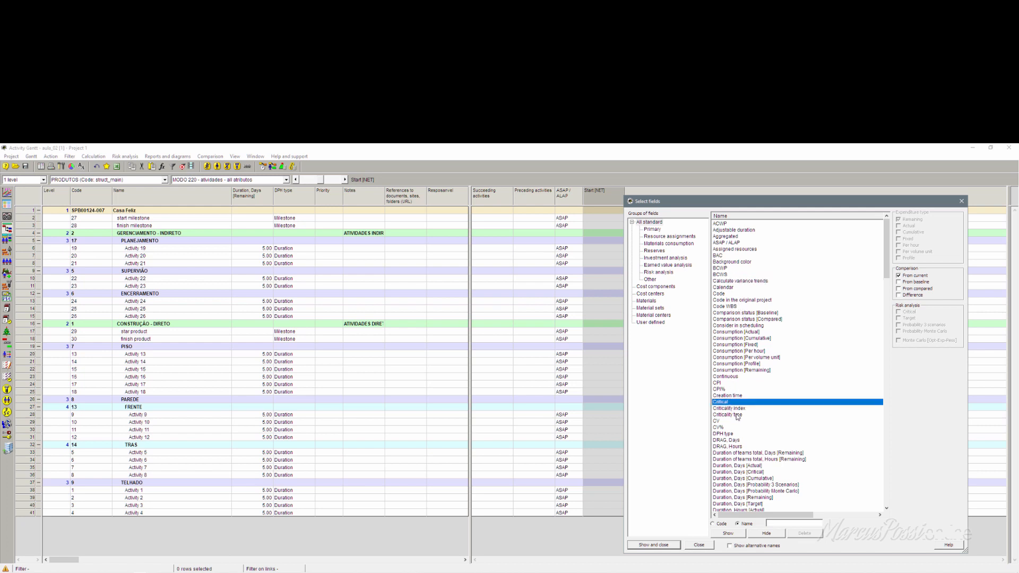
click(727, 534)
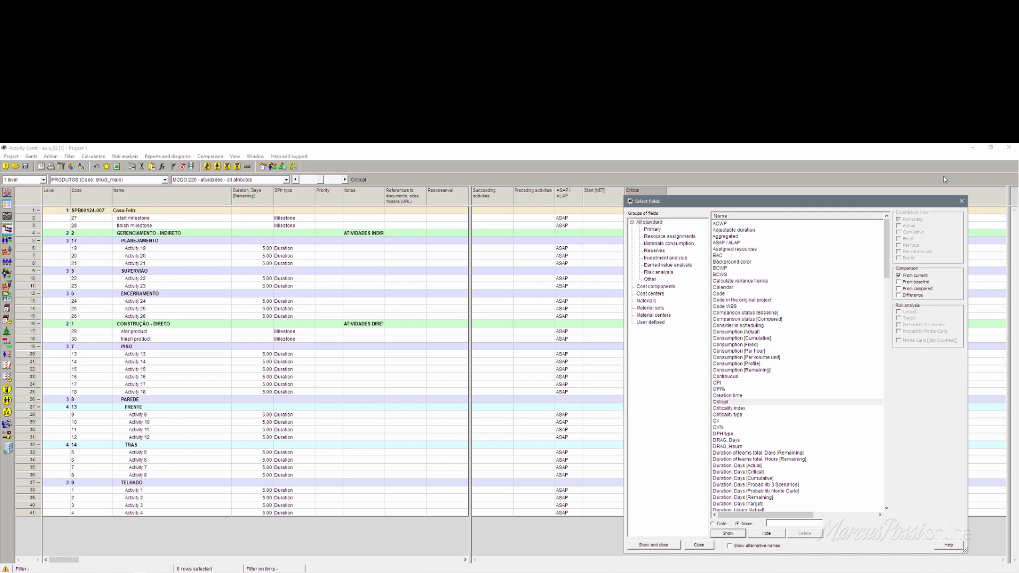
click(961, 201)
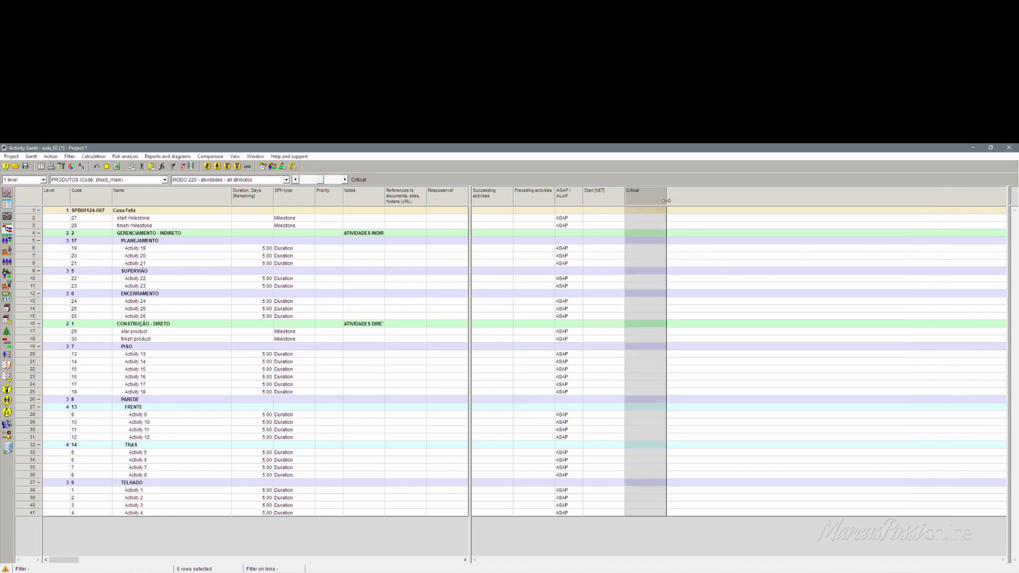
drag(661, 202, 659, 202)
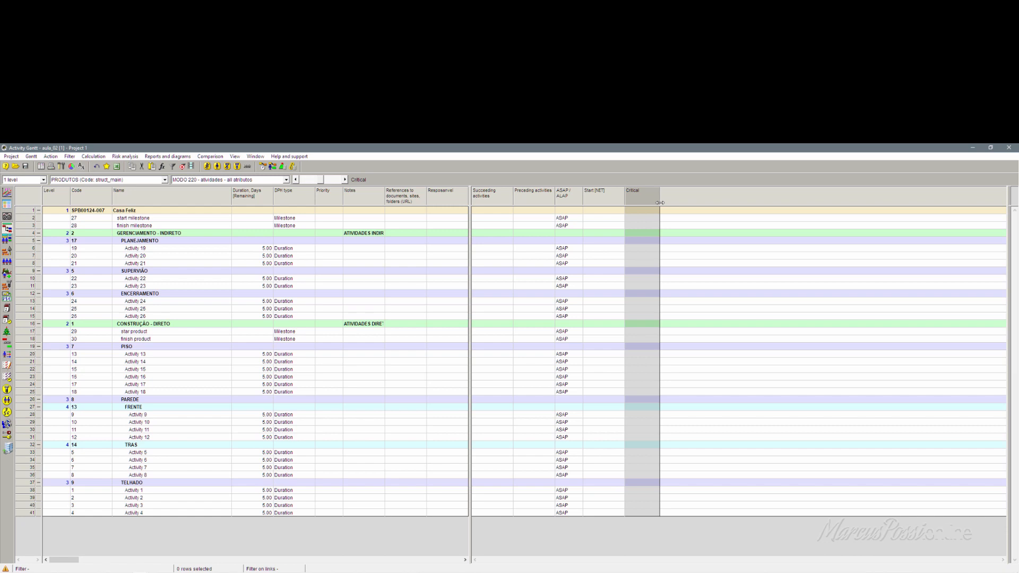
- Select the references to documents column and bring up the header menu for adding a column
click(407, 200)
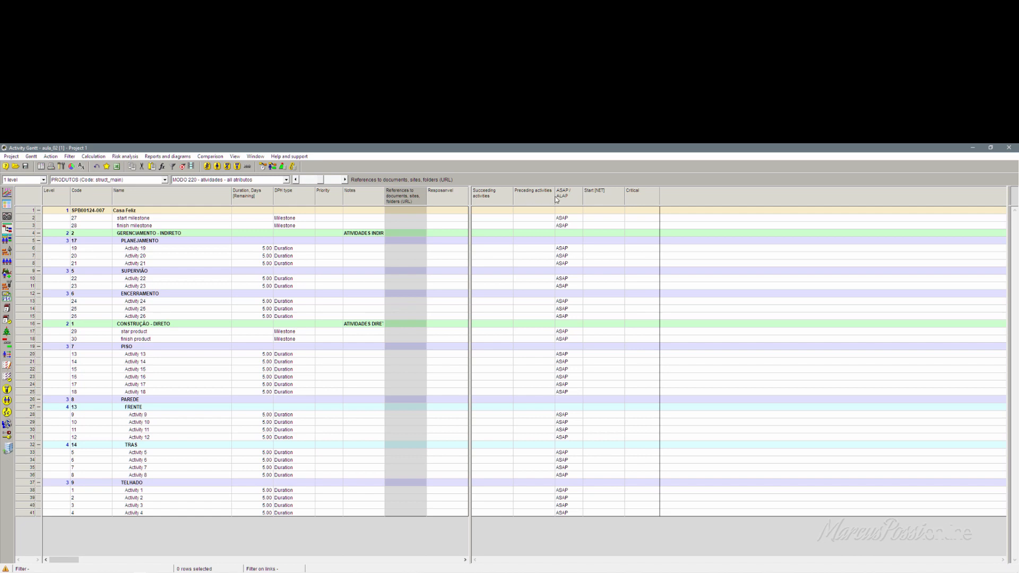
right_click(705, 194)
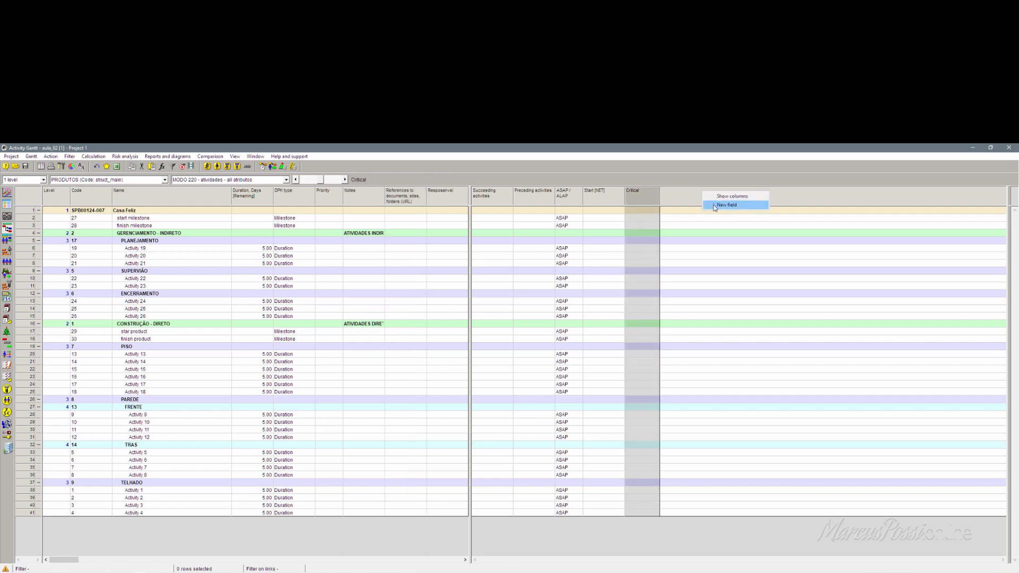
- Add User field C as an unnamed colour field with column width 8
click(714, 206)
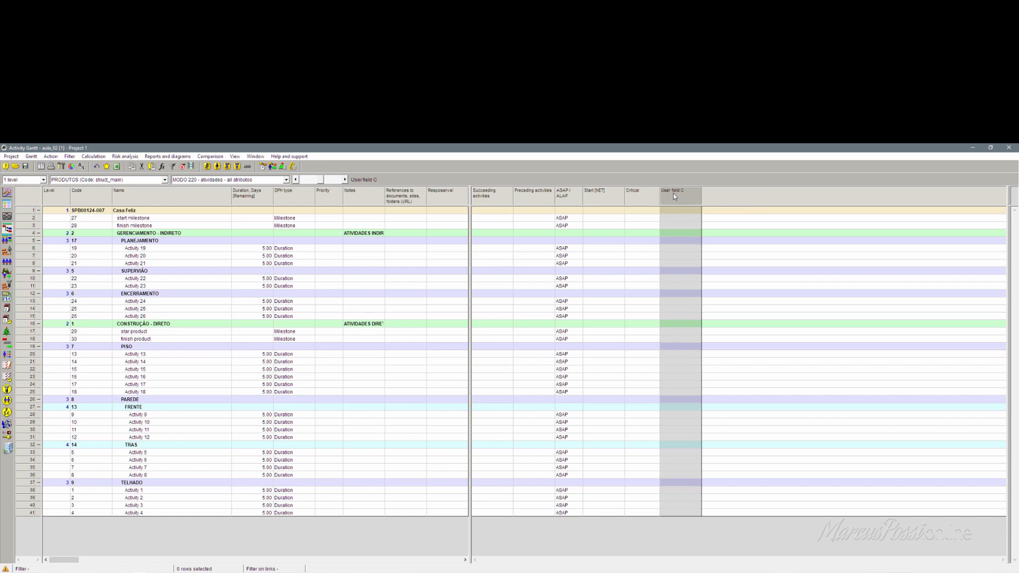
double_click(674, 198)
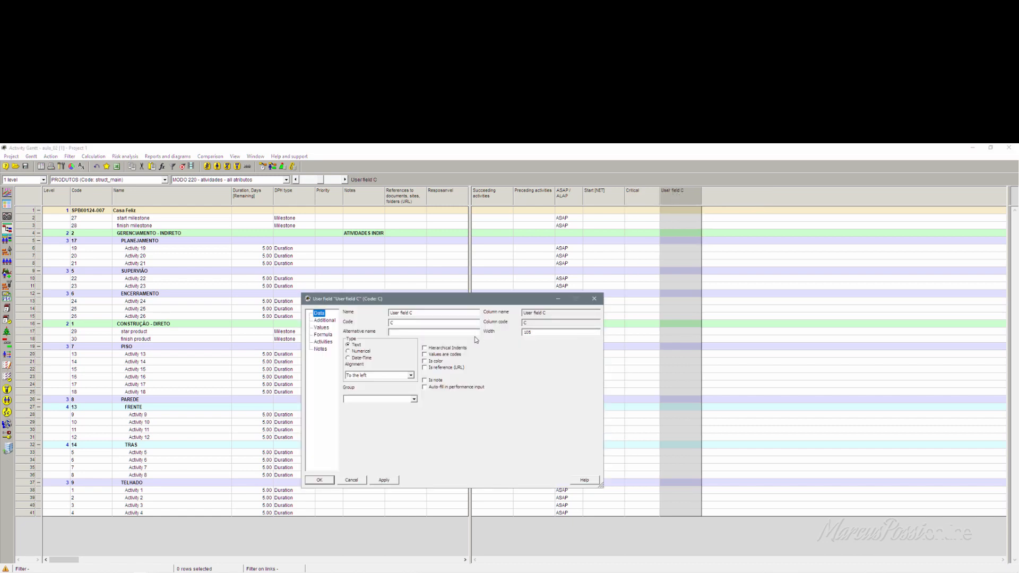
click(424, 362)
drag(427, 313, 367, 308)
key(BackSpace)
drag(533, 334, 505, 331)
text(8)
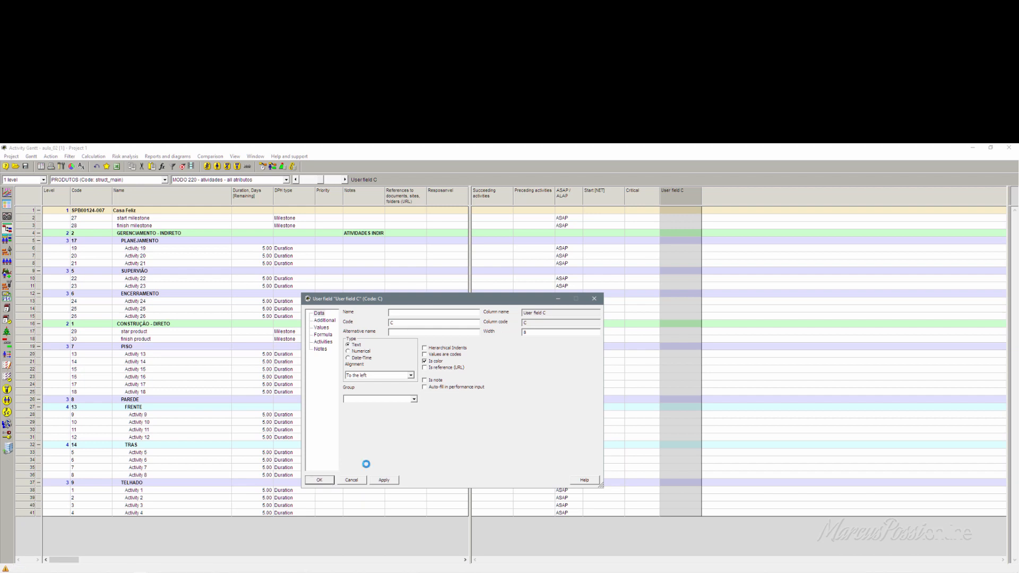
click(319, 480)
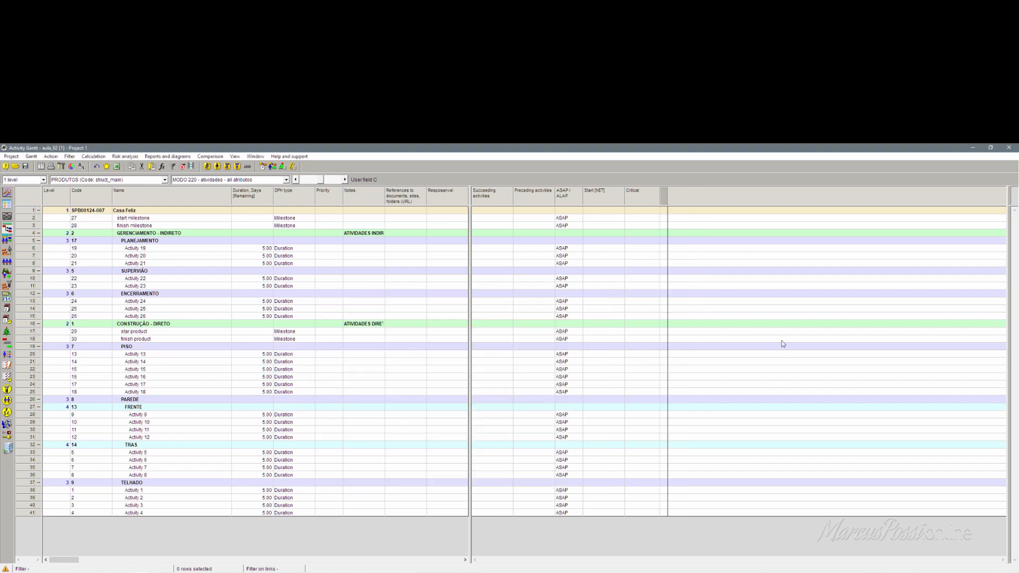
- Set the Casa Feliz summary row's colour cell to a light blue
click(663, 211)
double_click(663, 211)
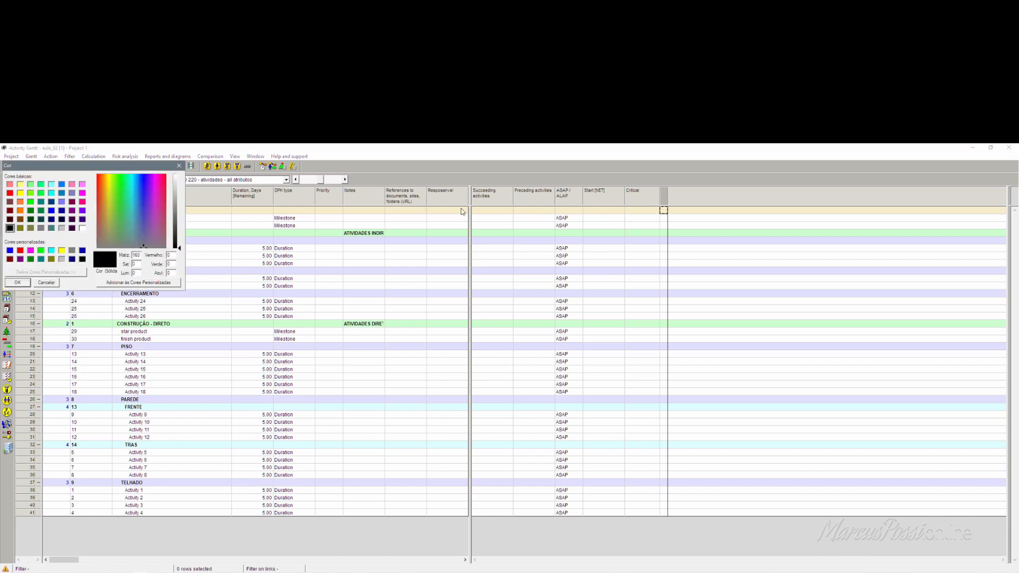
click(383, 242)
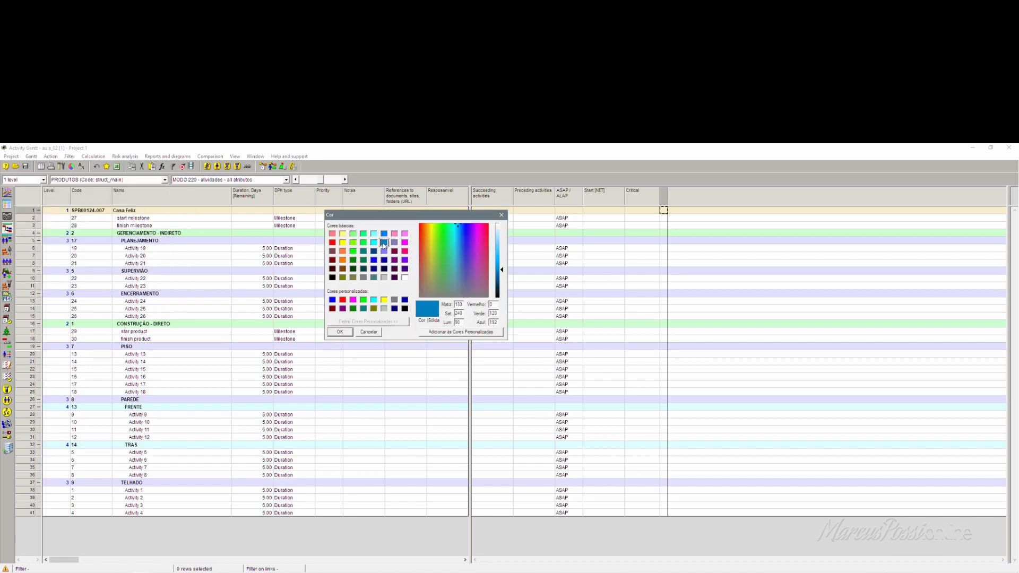
click(500, 259)
click(350, 332)
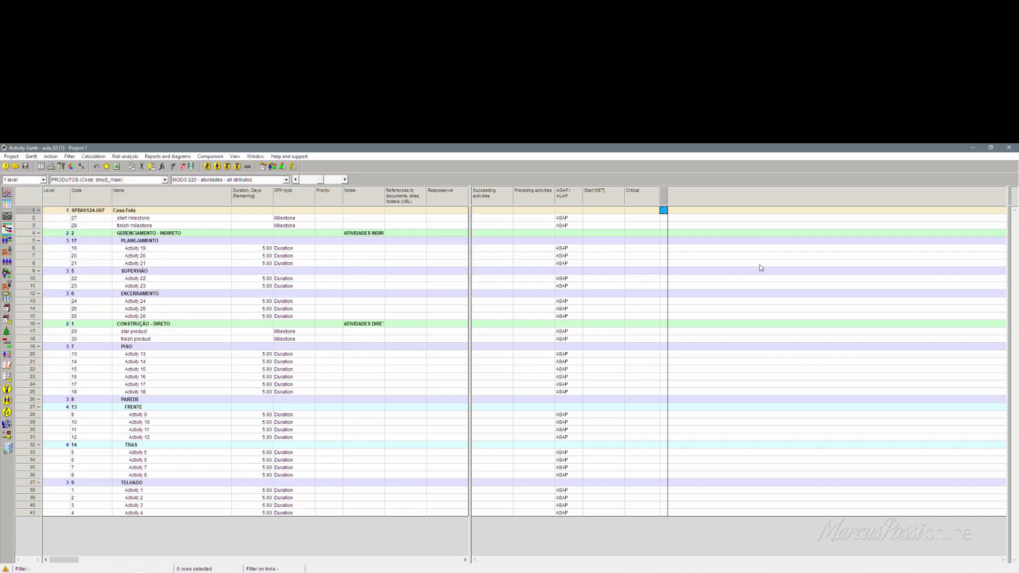
- Propagate the light blue colour downward to every row
right_click(664, 211)
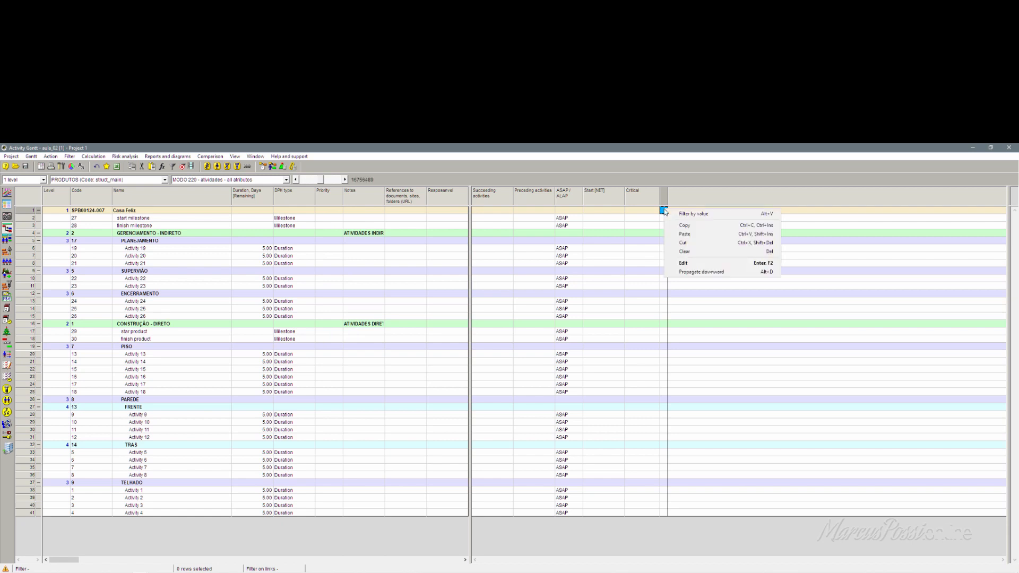
click(707, 273)
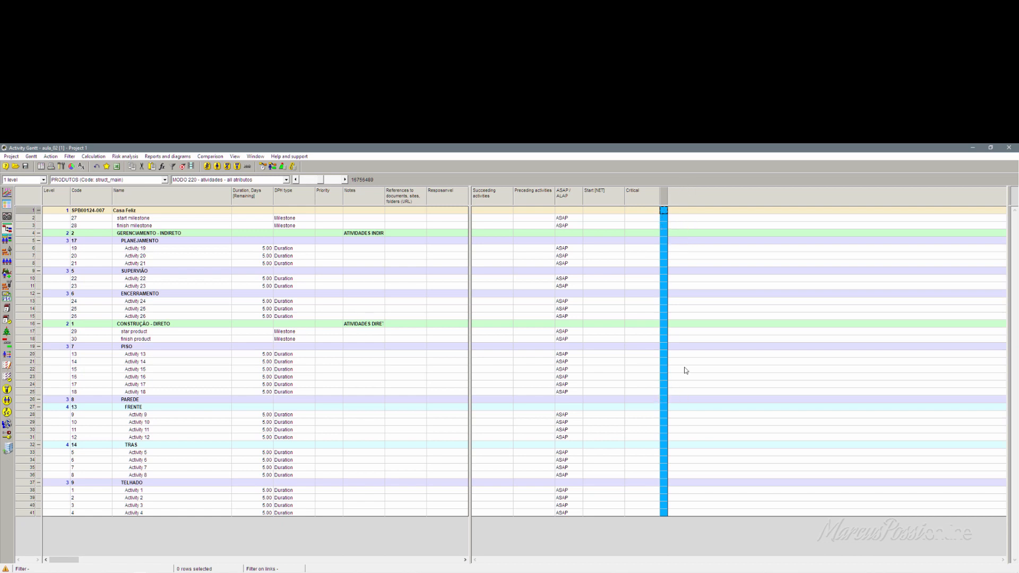
click(252, 253)
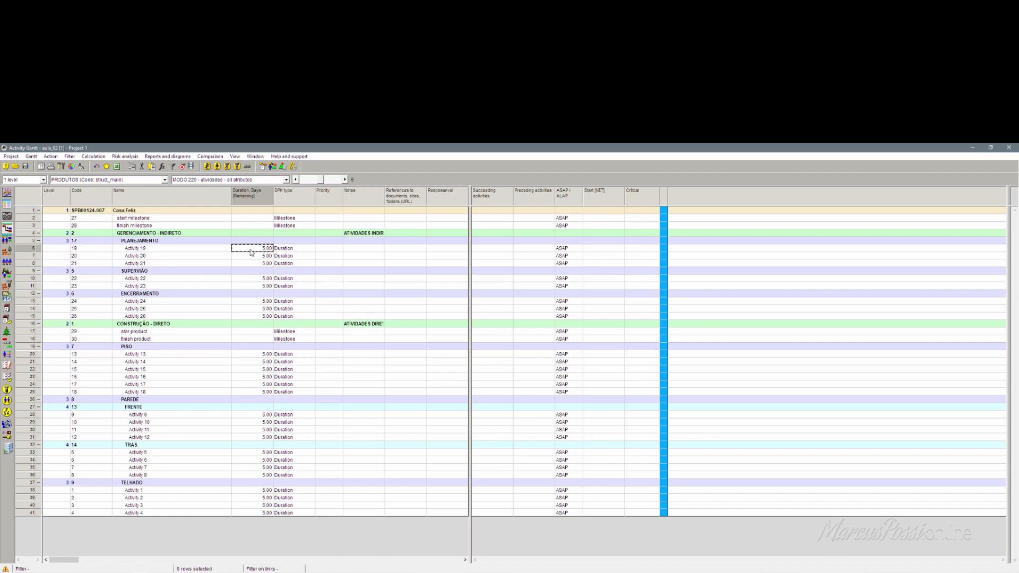
- Fill the durations of Activities 19–21 with 10 days
right_click(251, 253)
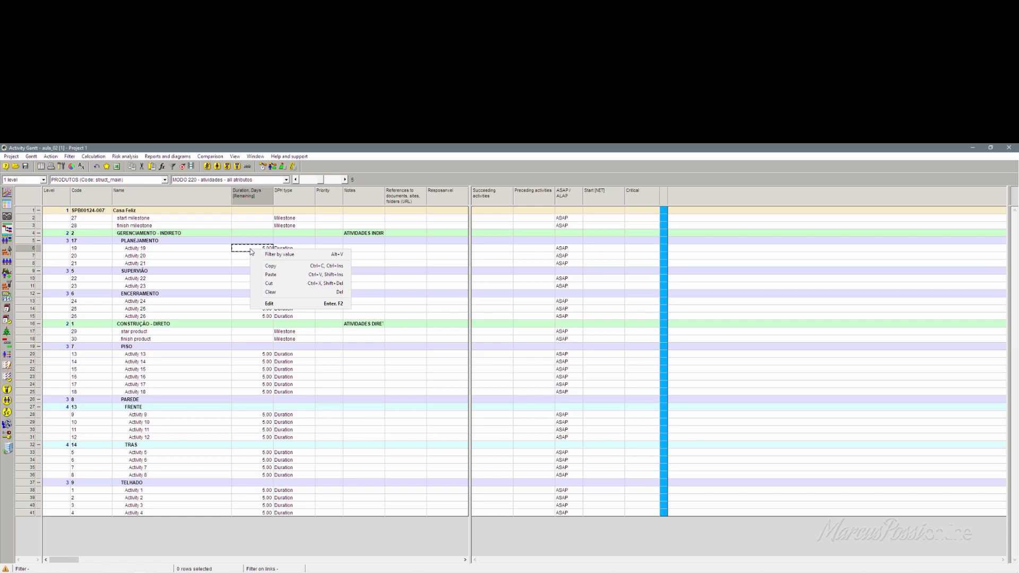
click(262, 455)
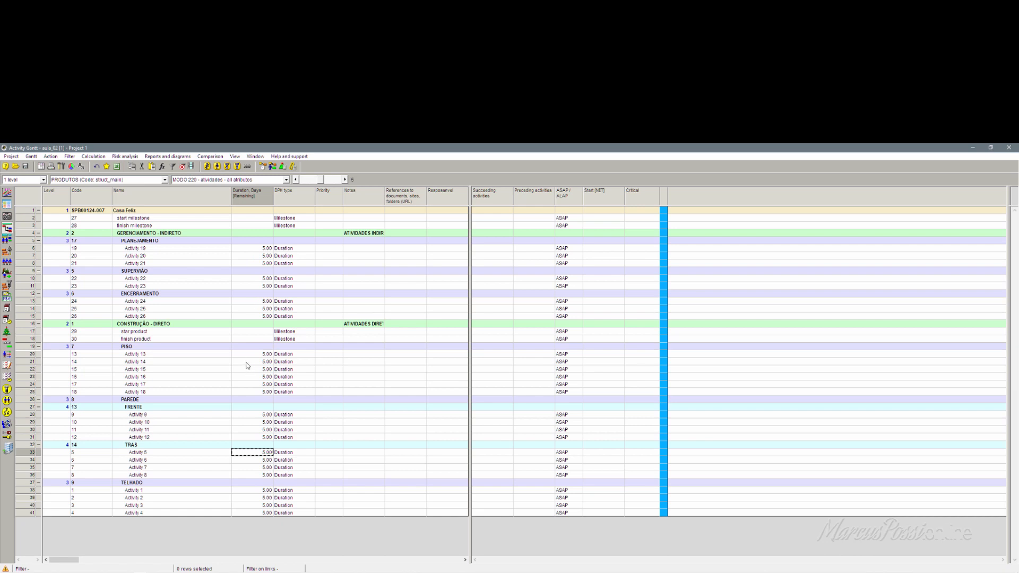
drag(268, 248, 265, 263)
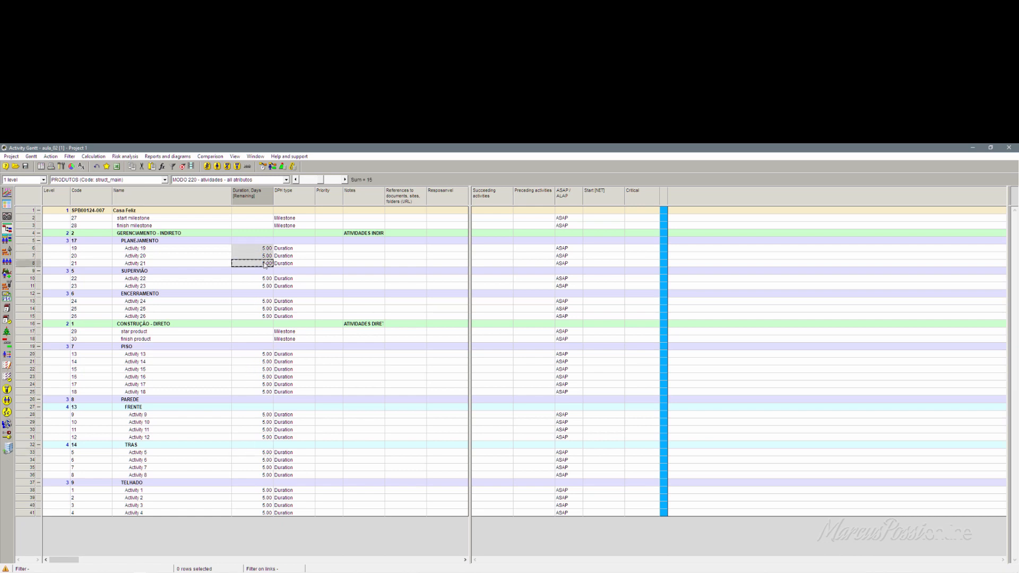
right_click(265, 264)
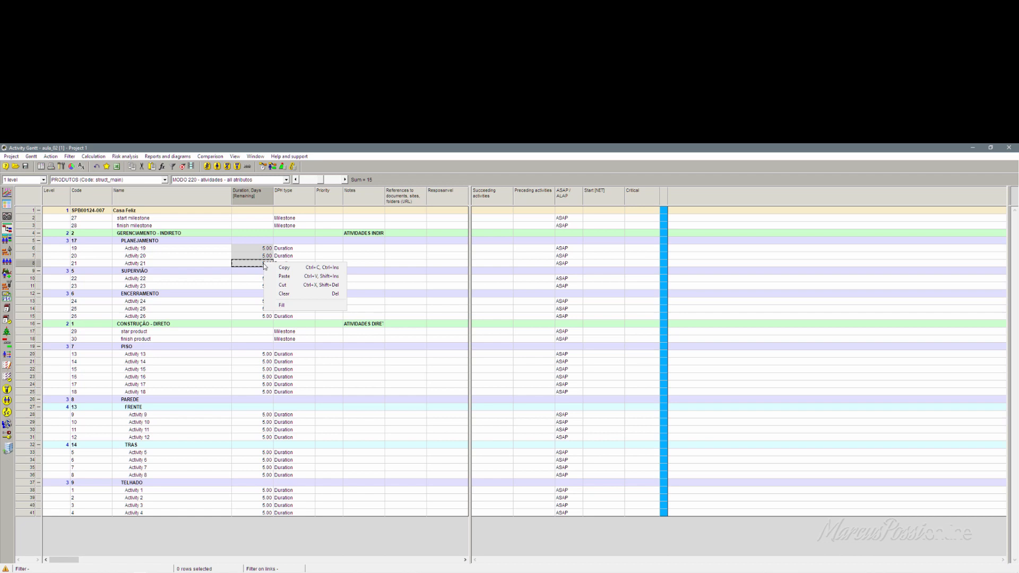
click(286, 311)
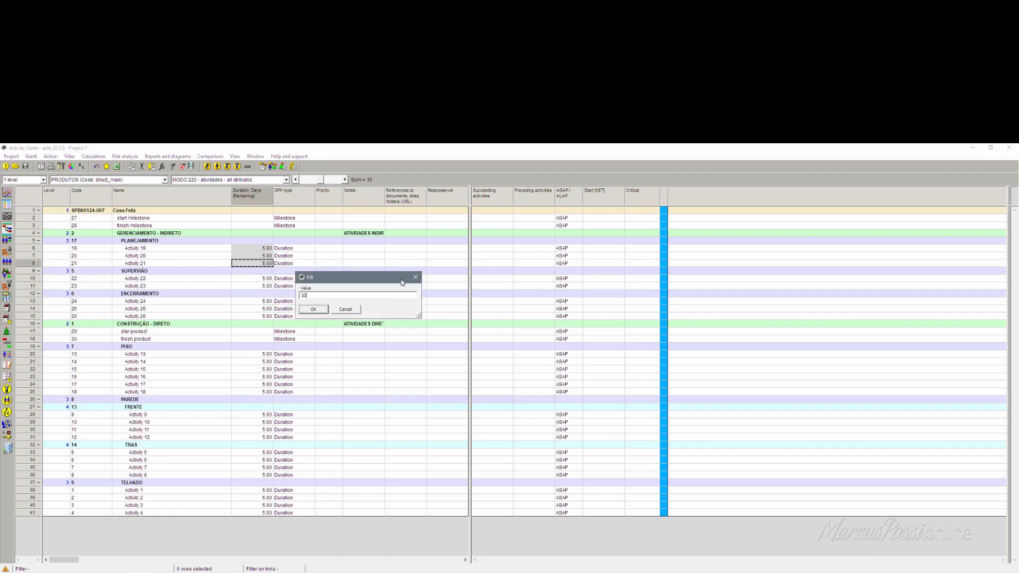
text(10)
key(Return)
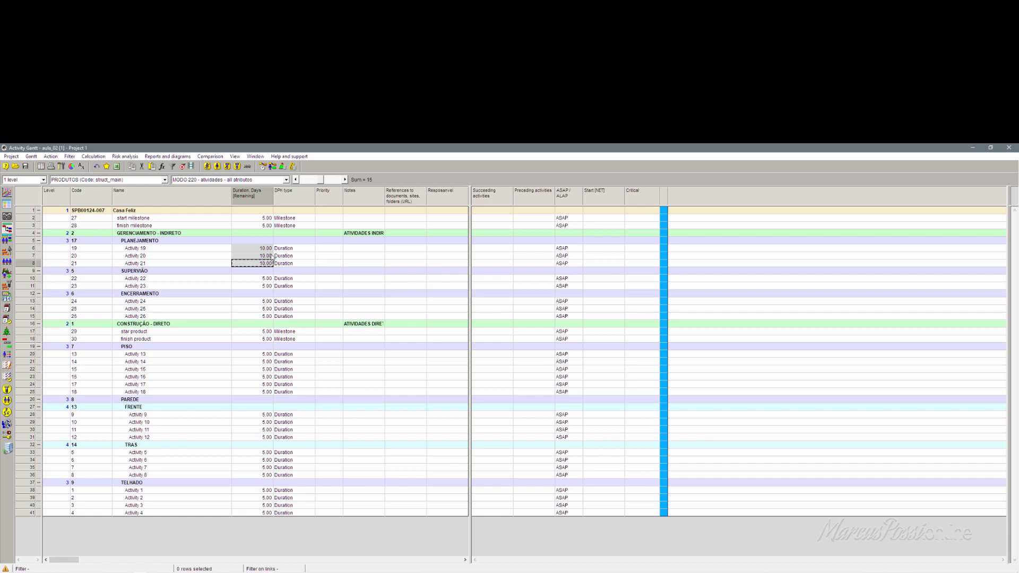
- Fill the durations of Activities 9–12 with 15 days
click(270, 416)
shift+click(270, 438)
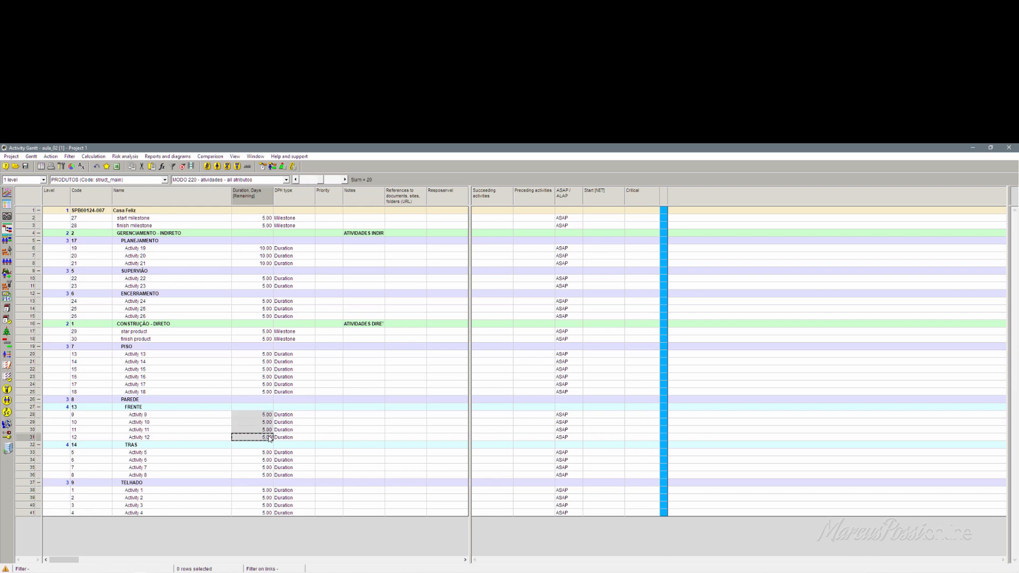
right_click(270, 438)
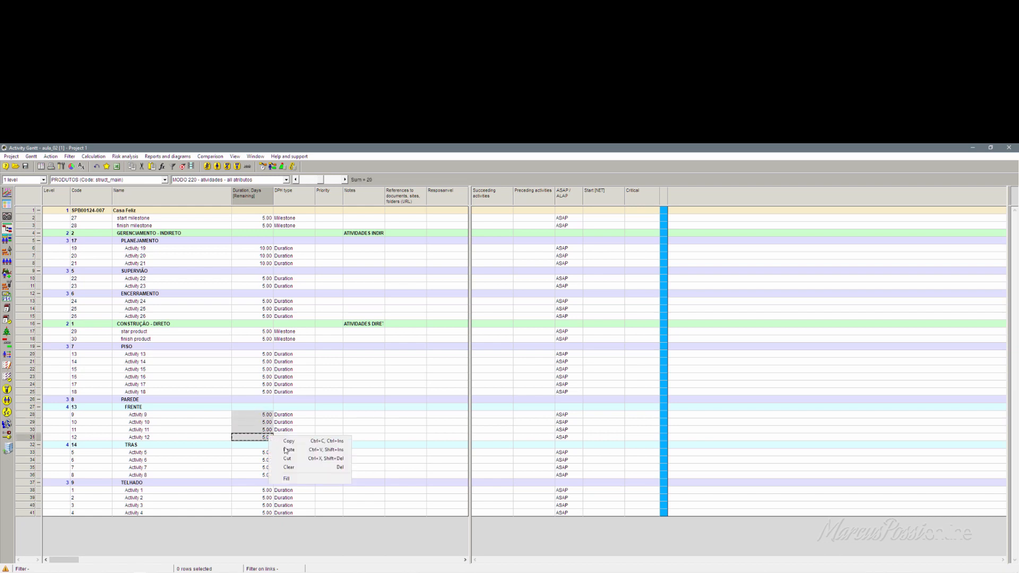
click(321, 476)
text(15)
key(Return)
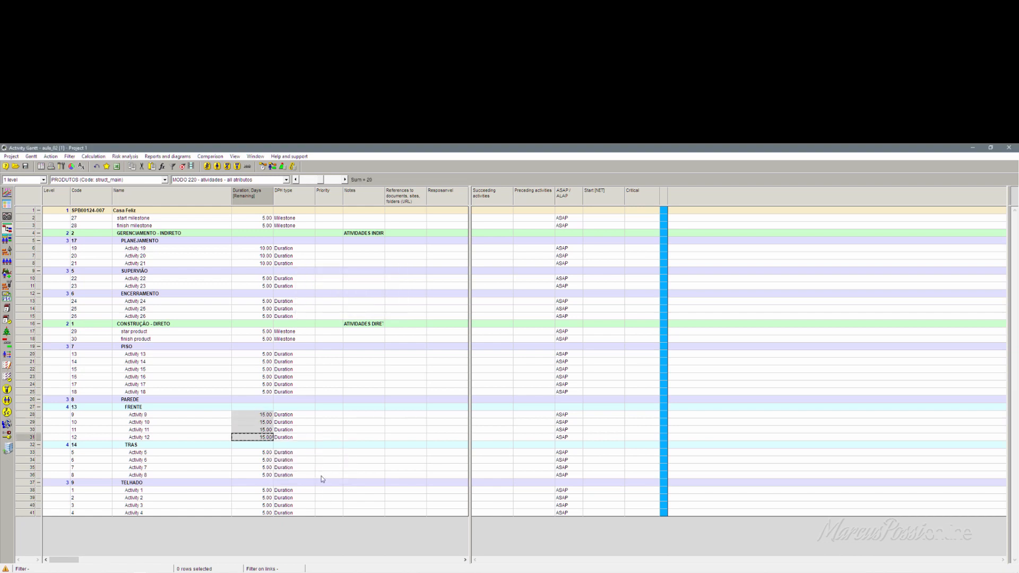
click(303, 461)
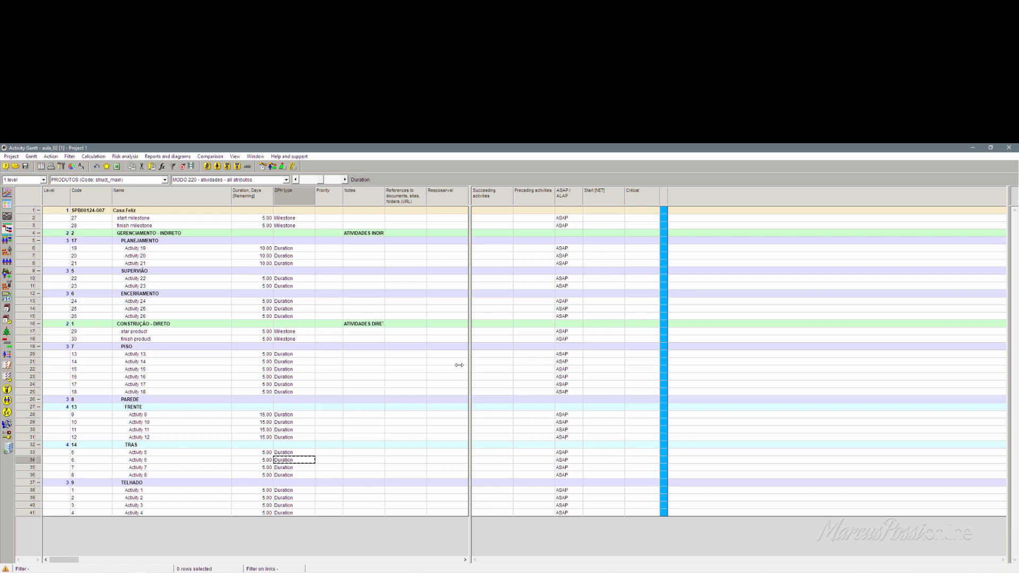
- Show the Float free, Hours field as a column in the activity table
right_click(690, 197)
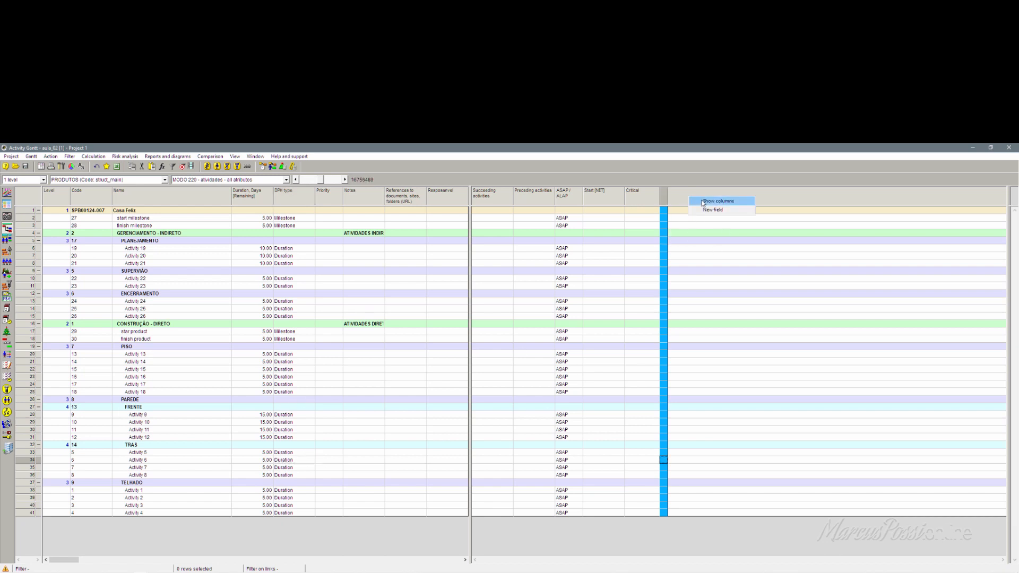
click(713, 201)
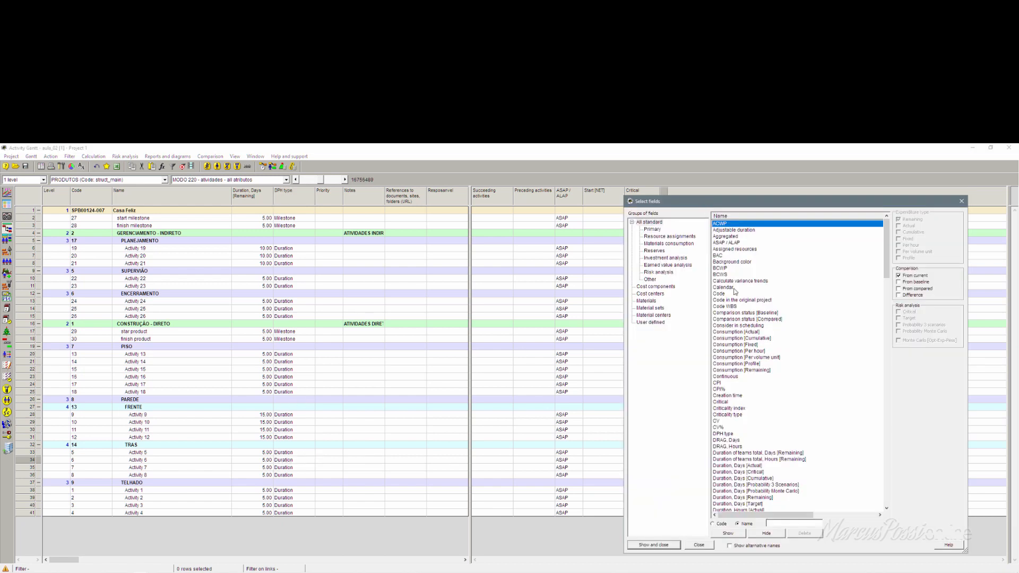
click(722, 287)
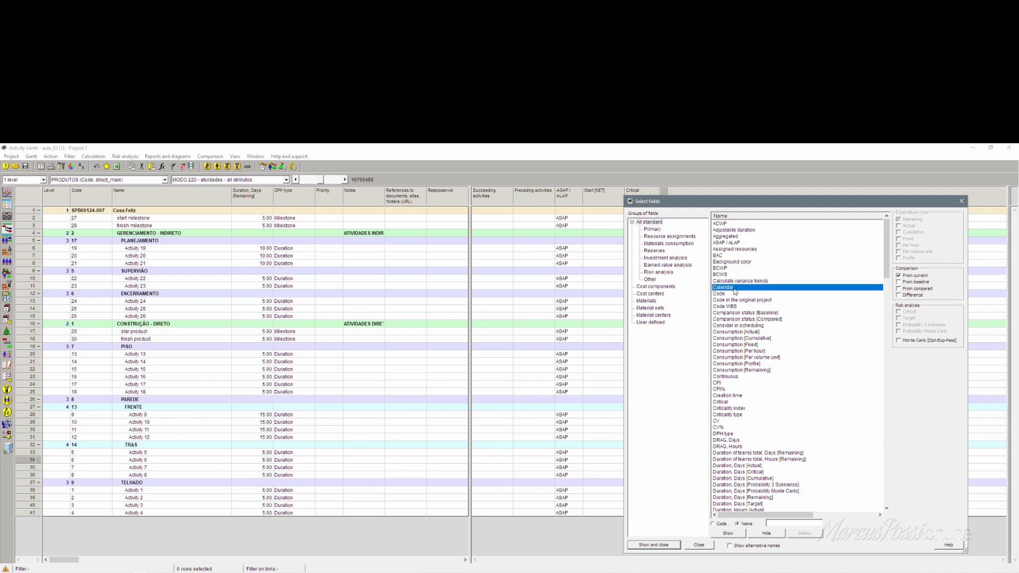
key(f)
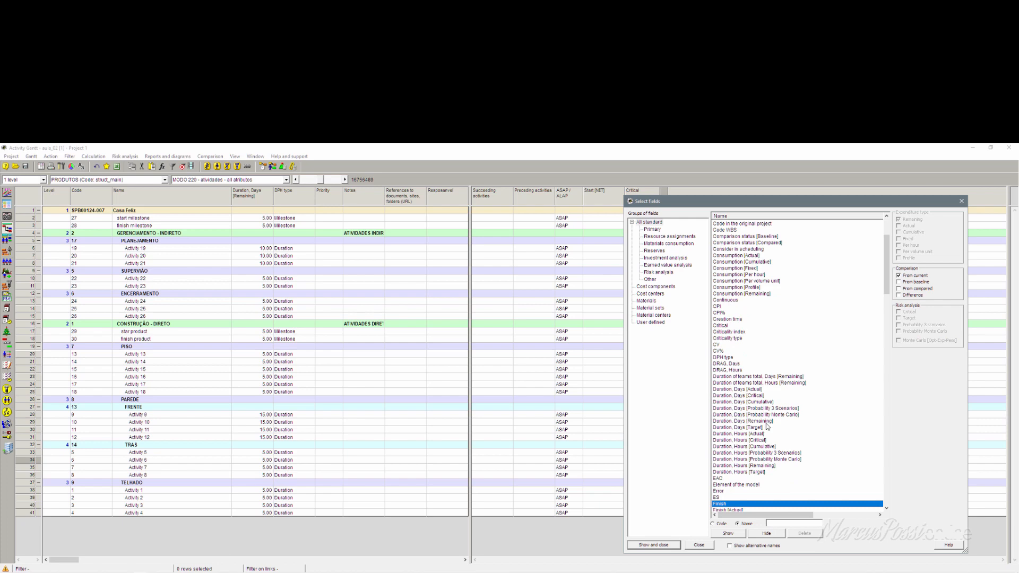
scroll(766, 426, down, 7)
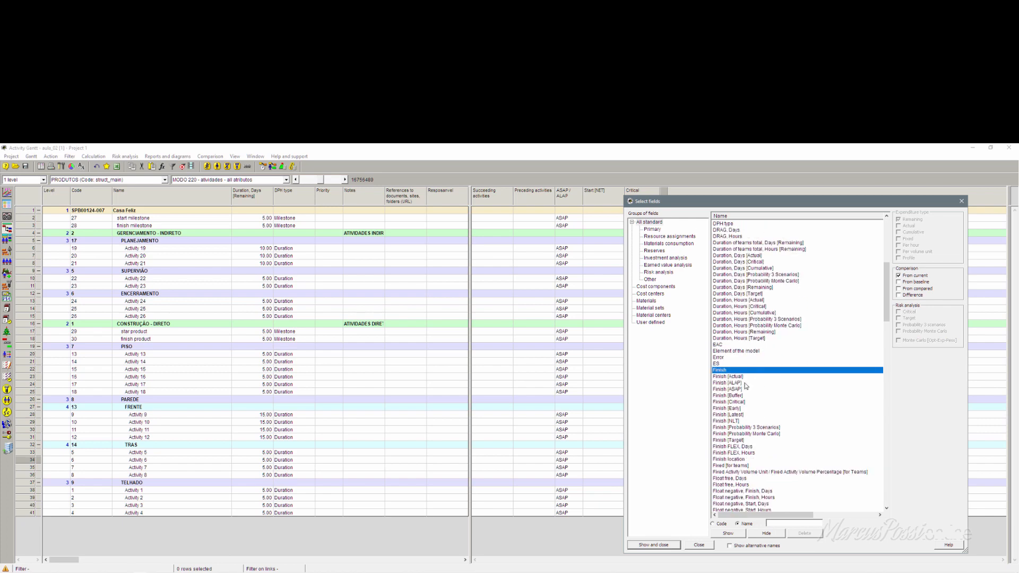
key(Page_Down)
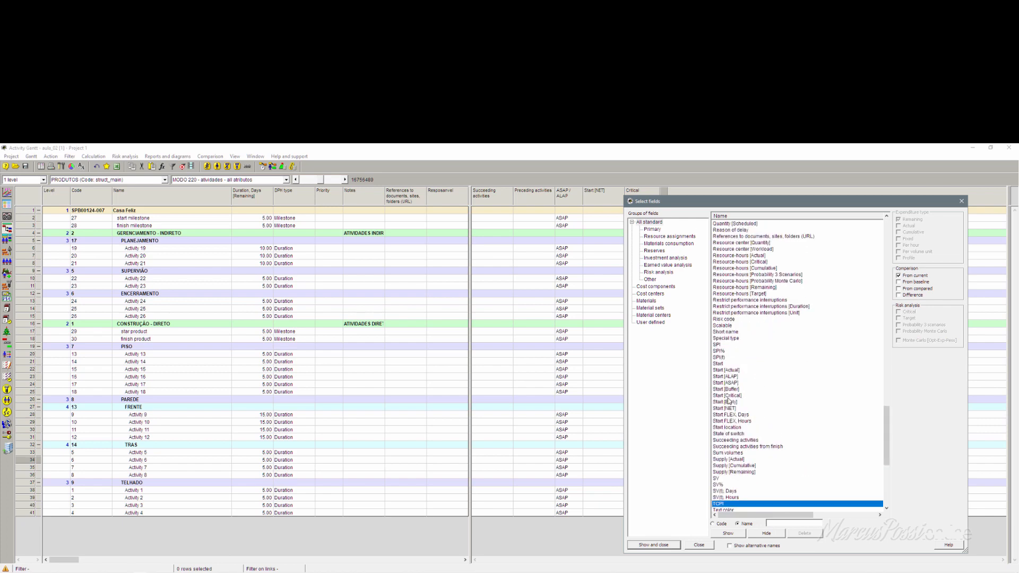
key(t)
scroll(734, 393, down, 3)
click(733, 390)
key(f)
key(l)
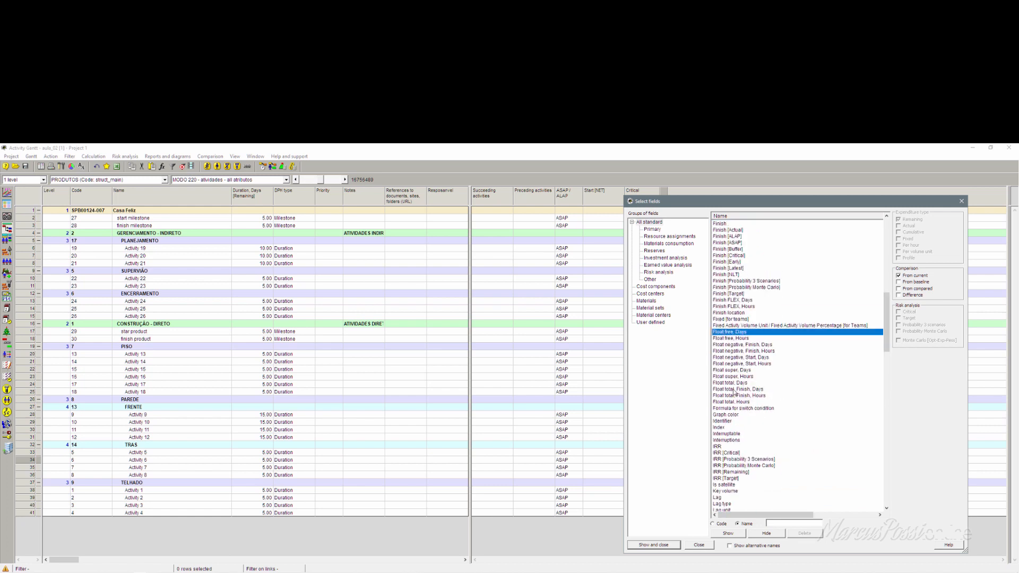
click(731, 339)
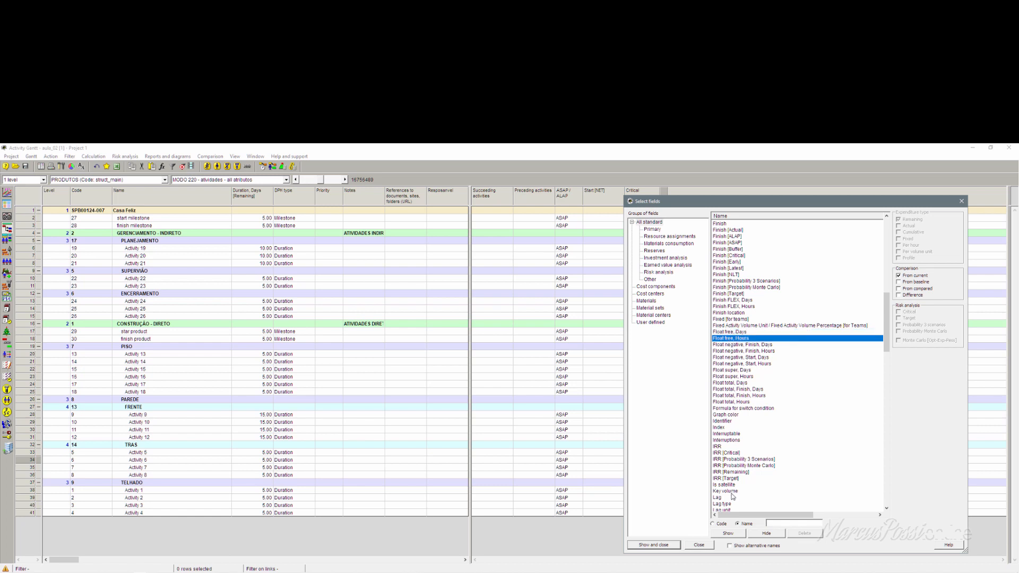
click(728, 534)
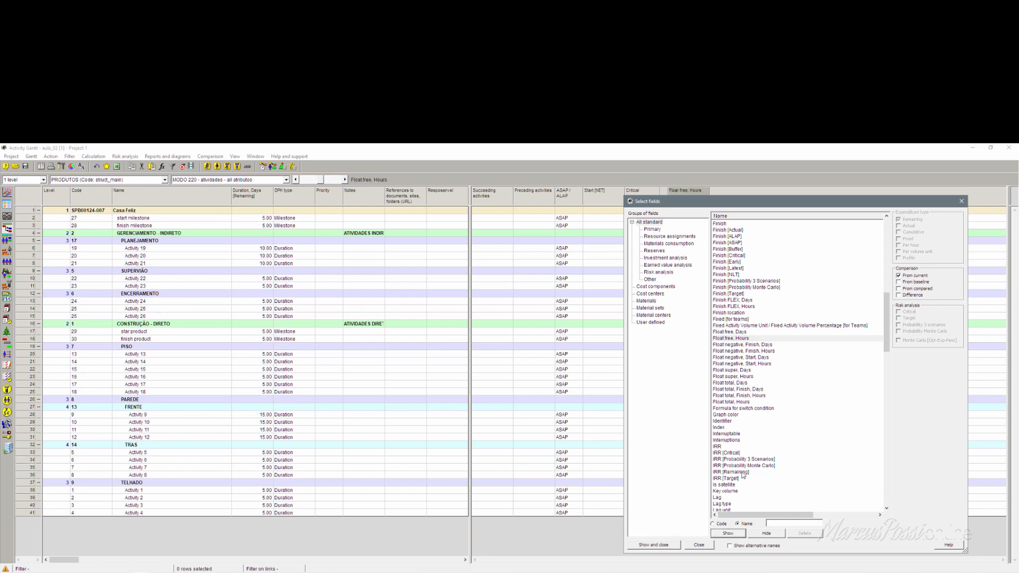
- Add the Float total, Hours column as well
drag(818, 202, 498, 195)
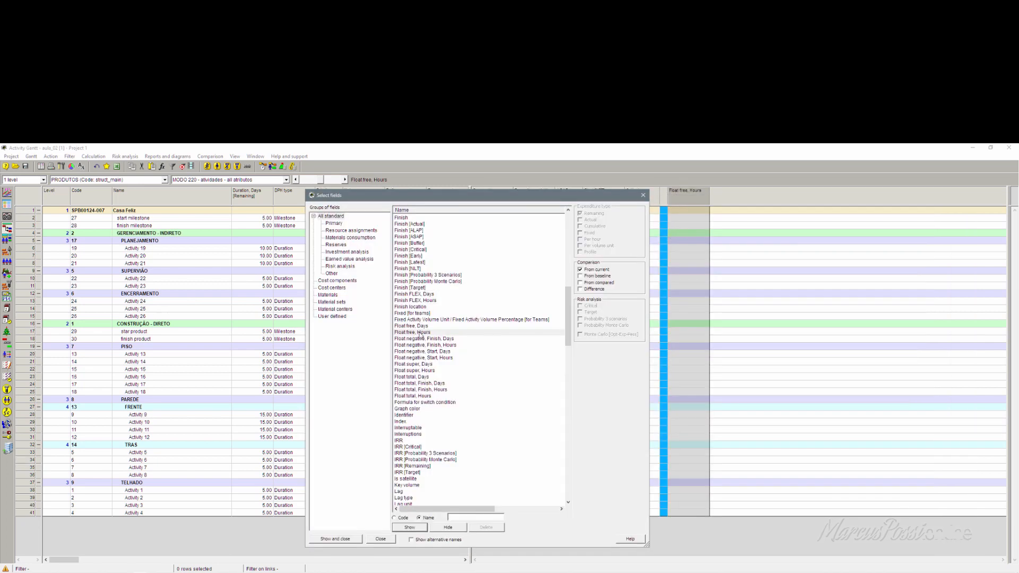
click(417, 396)
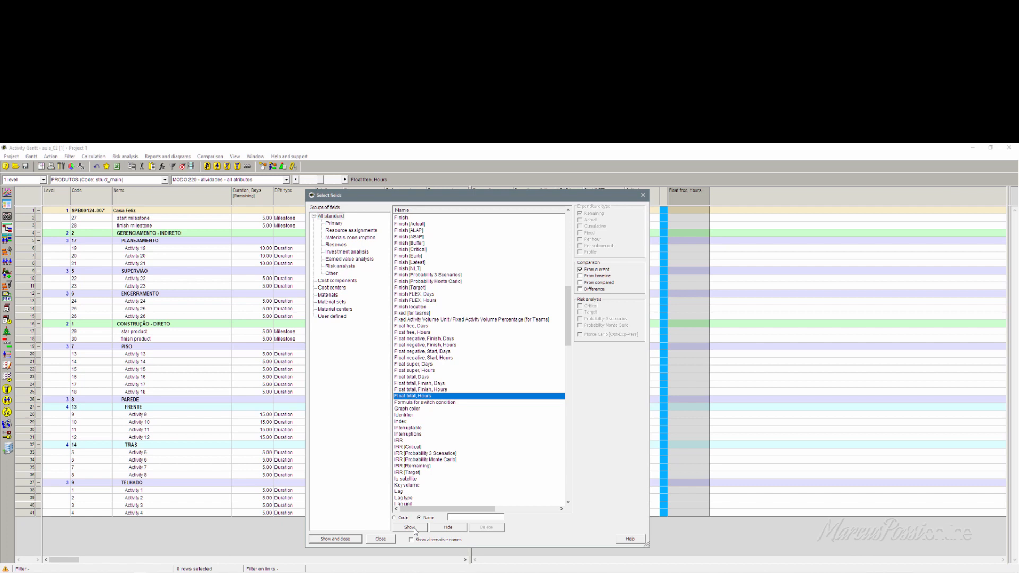
click(359, 539)
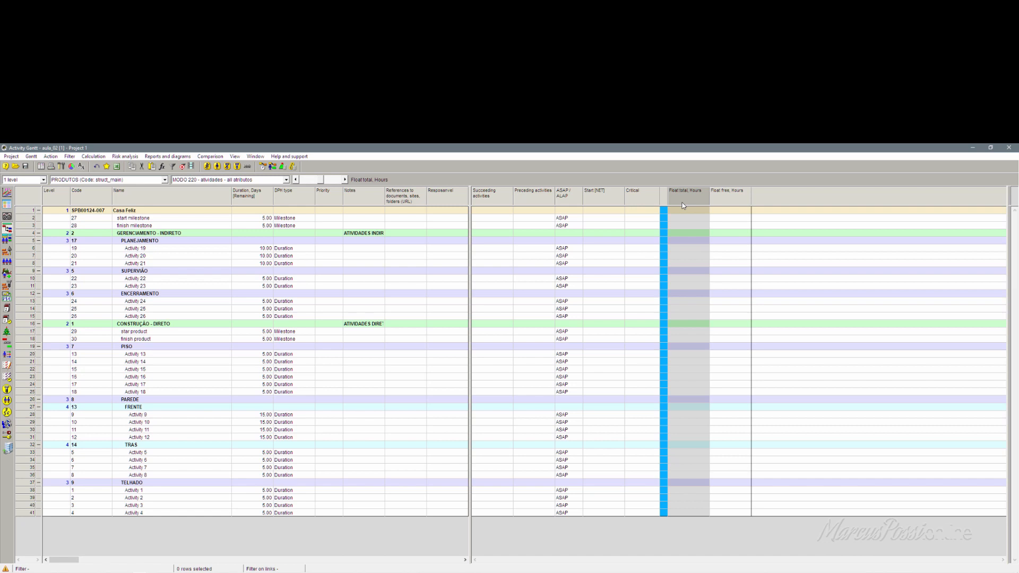
click(702, 248)
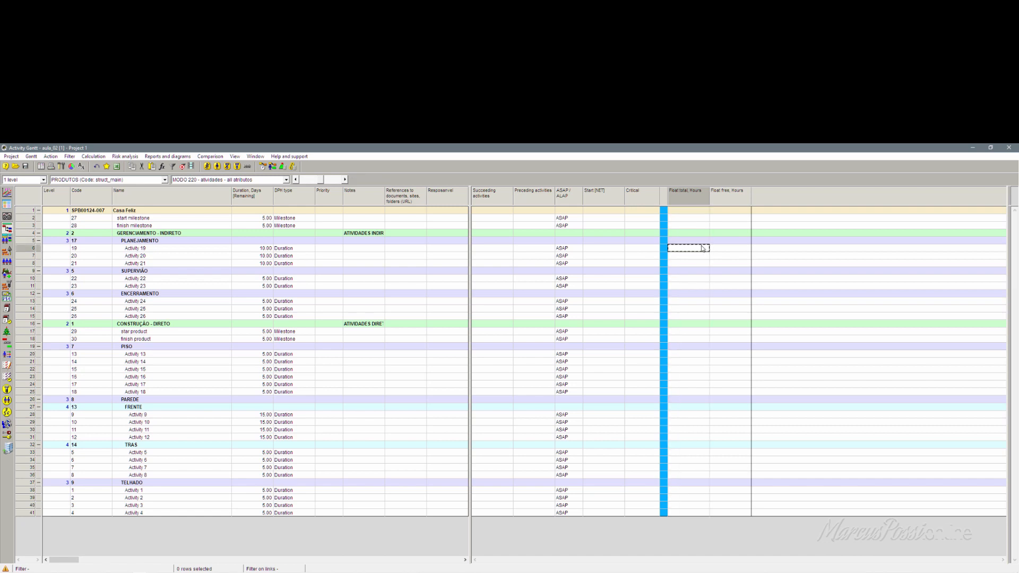
double_click(702, 248)
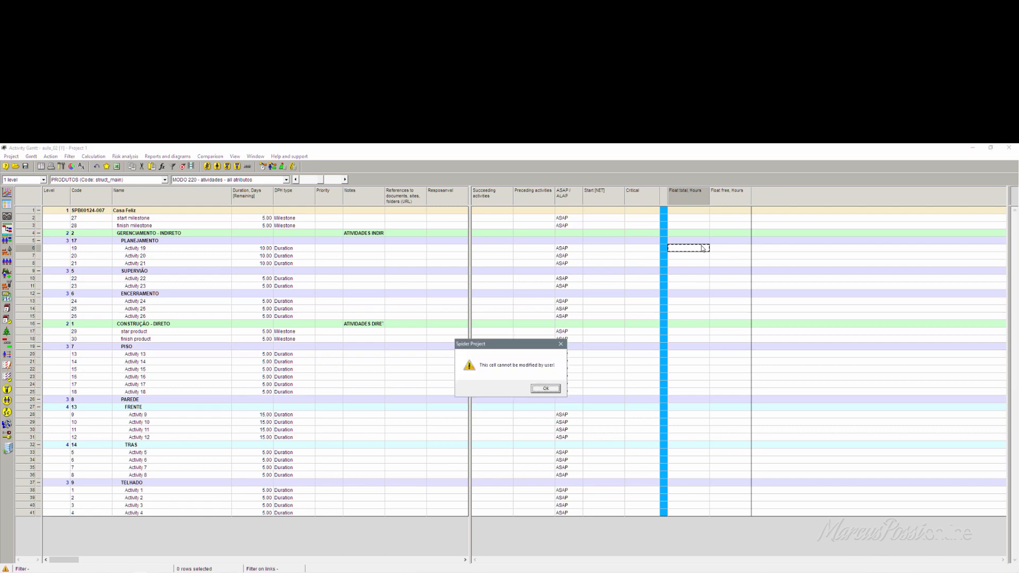
key(Return)
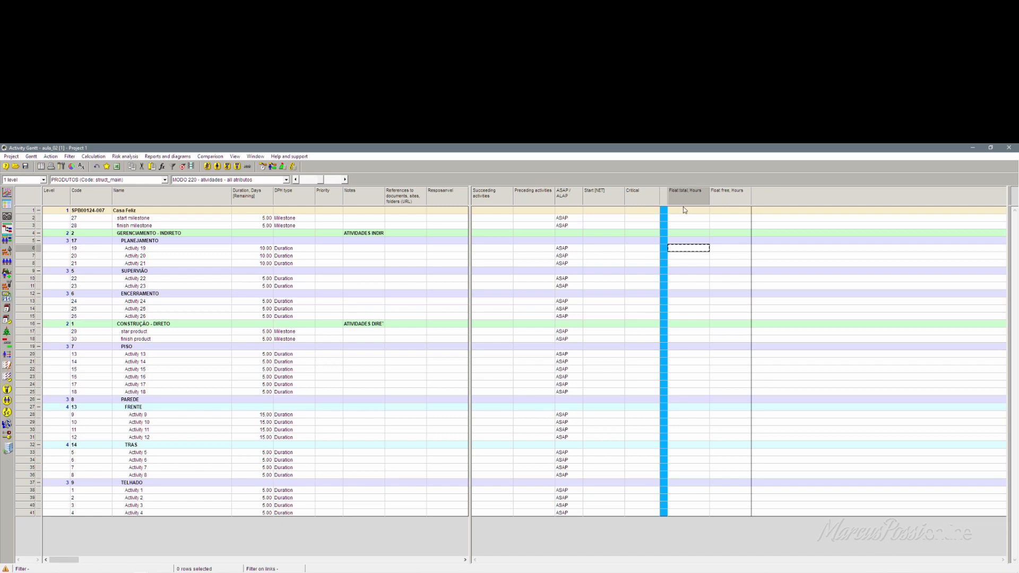
- Add the Start date column to the Gantt table
right_click(773, 197)
click(784, 202)
click(442, 398)
key(s)
scroll(444, 416, down, 4)
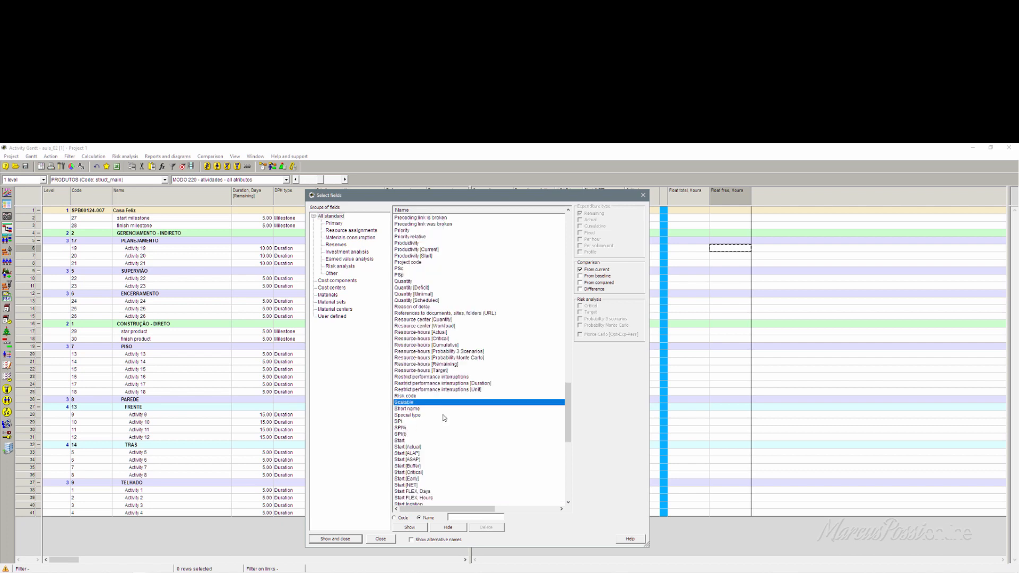
scroll(411, 441, down, 2)
scroll(409, 443, down, 1)
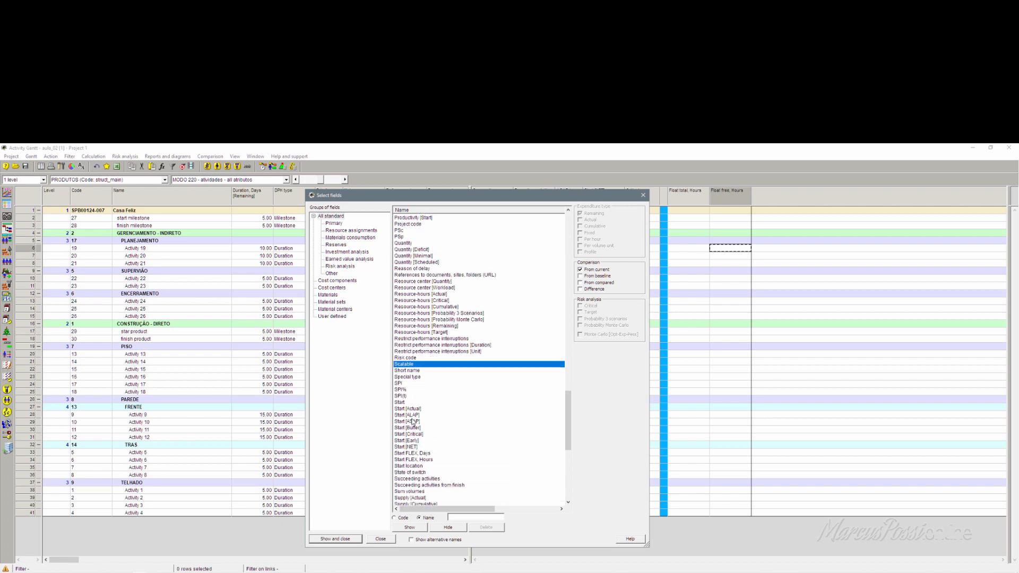
click(402, 403)
click(411, 530)
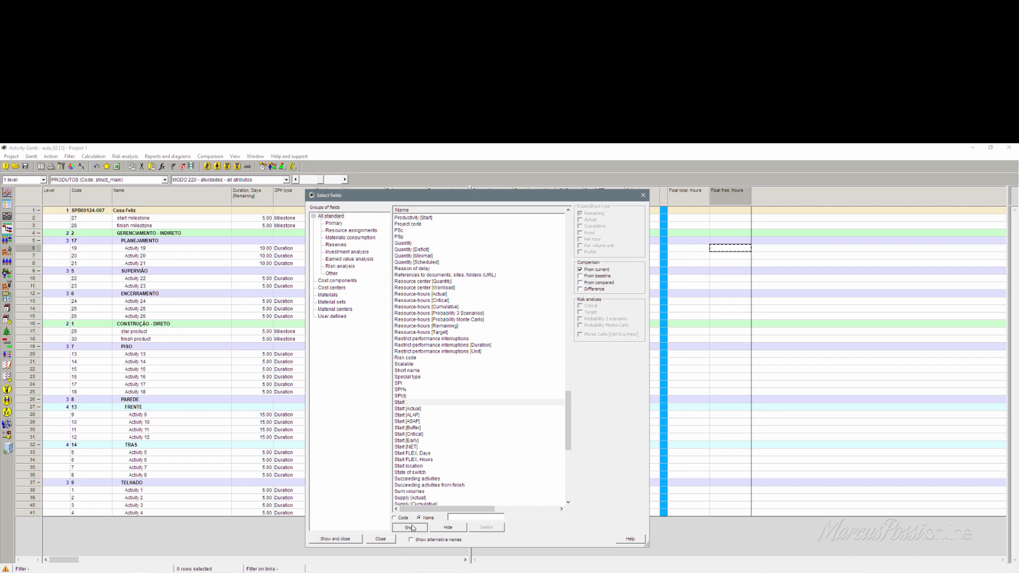
- Add the Finish date column as well
click(439, 429)
key(f)
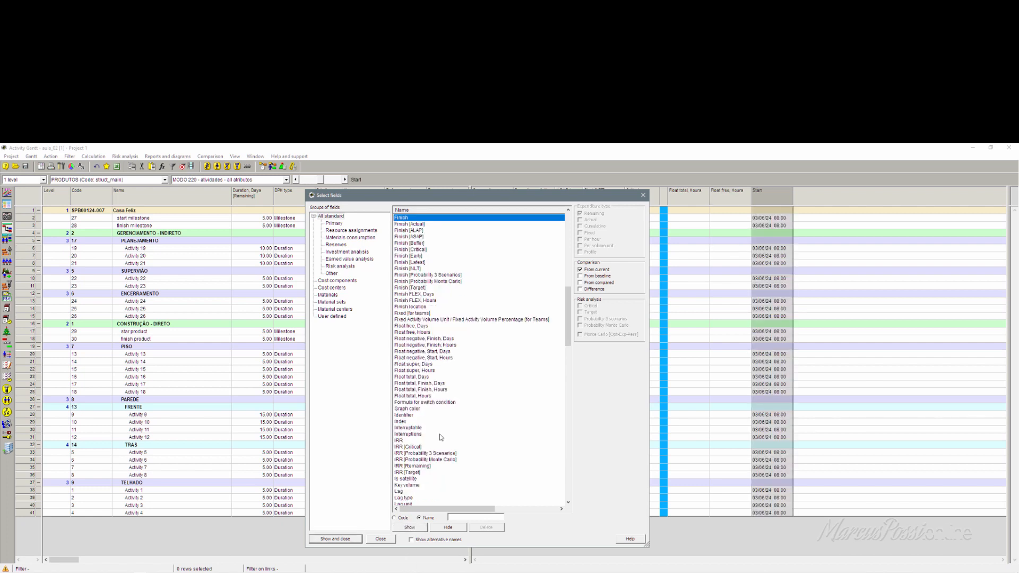
click(335, 538)
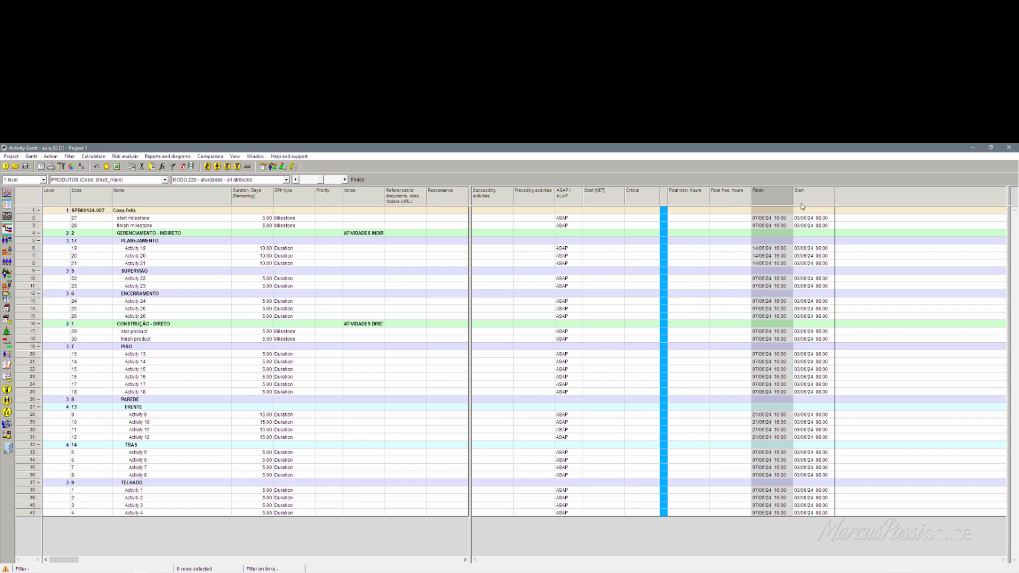
- Move the Start column before Finish and format Start as Date only
drag(822, 196, 772, 199)
double_click(763, 197)
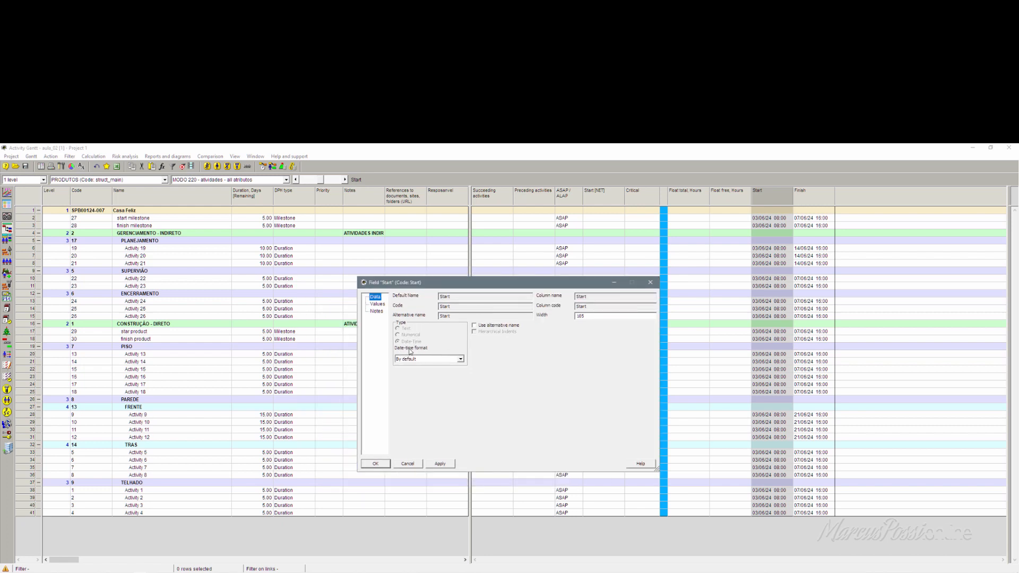
click(460, 359)
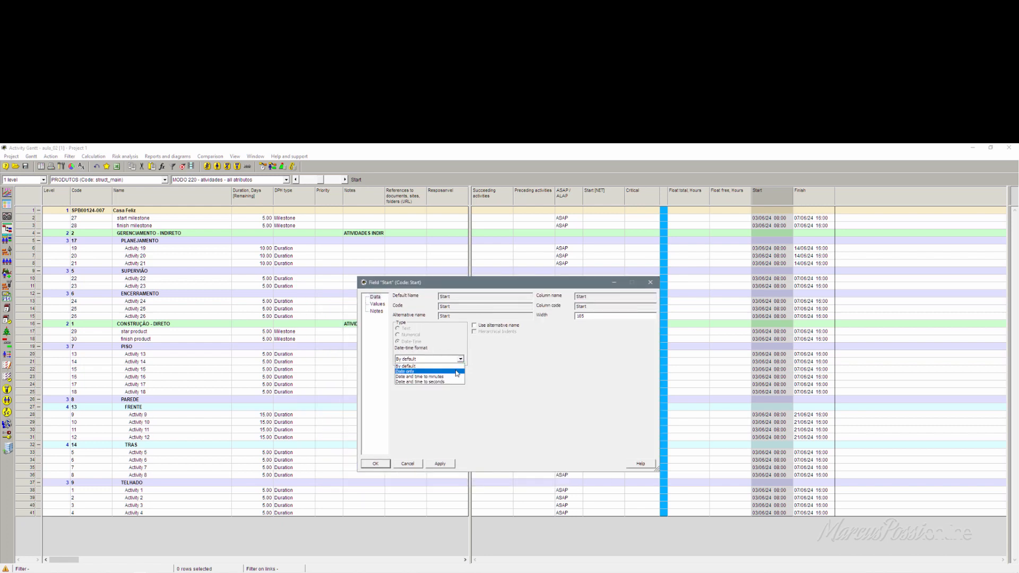
click(456, 372)
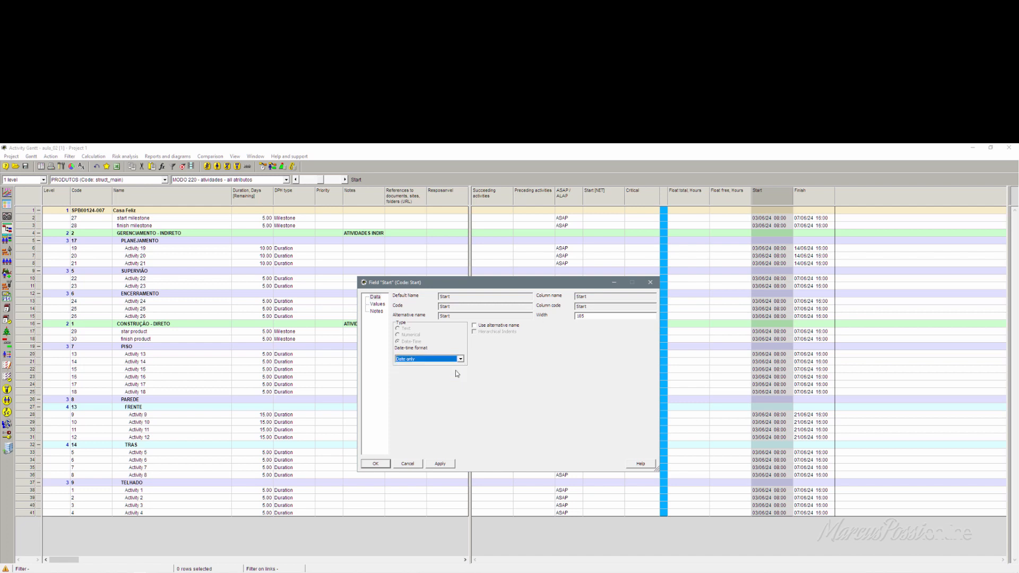
click(377, 464)
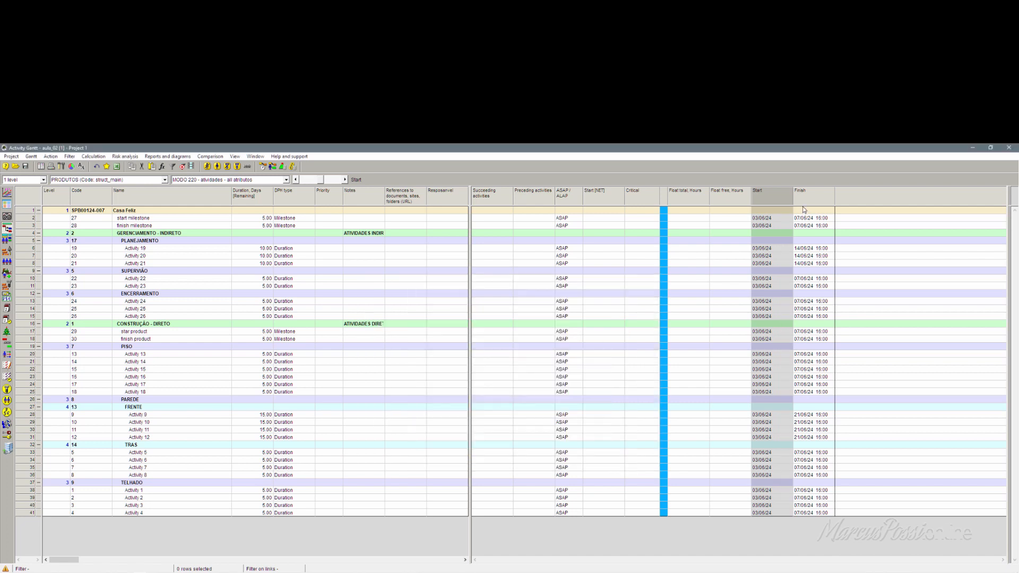
- Format the Finish column as Date only
double_click(804, 197)
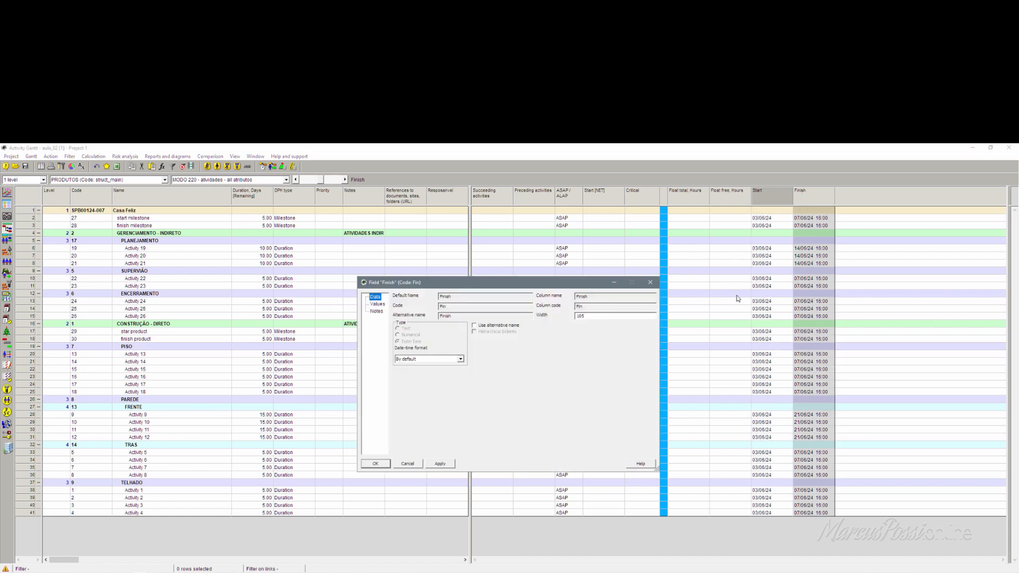
click(445, 361)
click(444, 372)
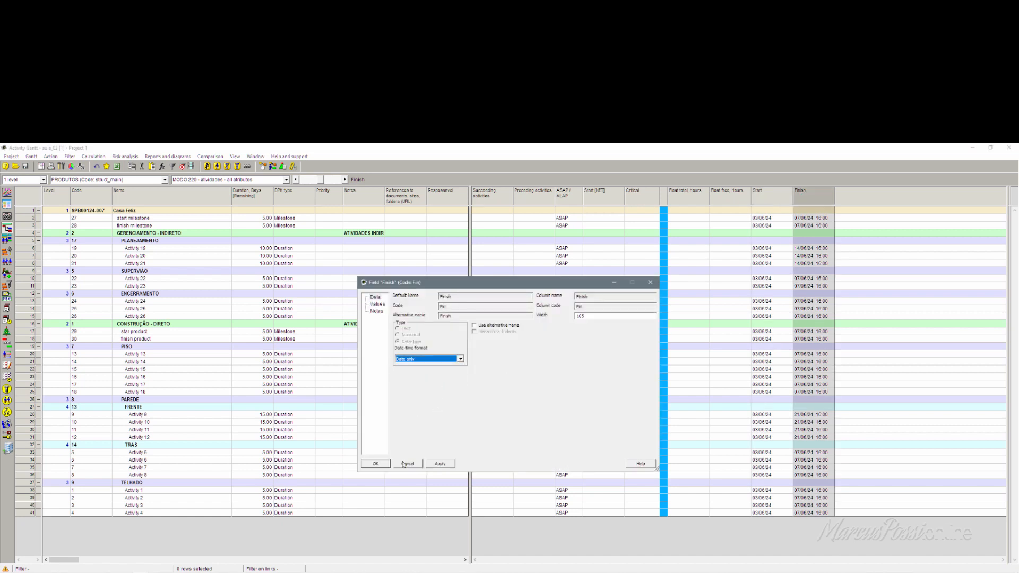
click(377, 464)
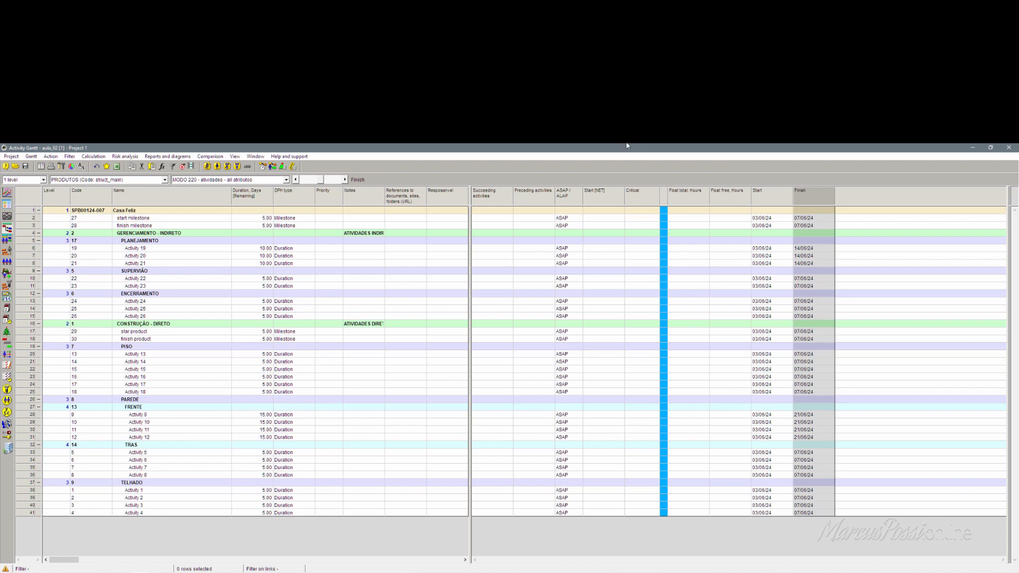
- Save the current column layout in the project via Gantt > Layout
click(31, 156)
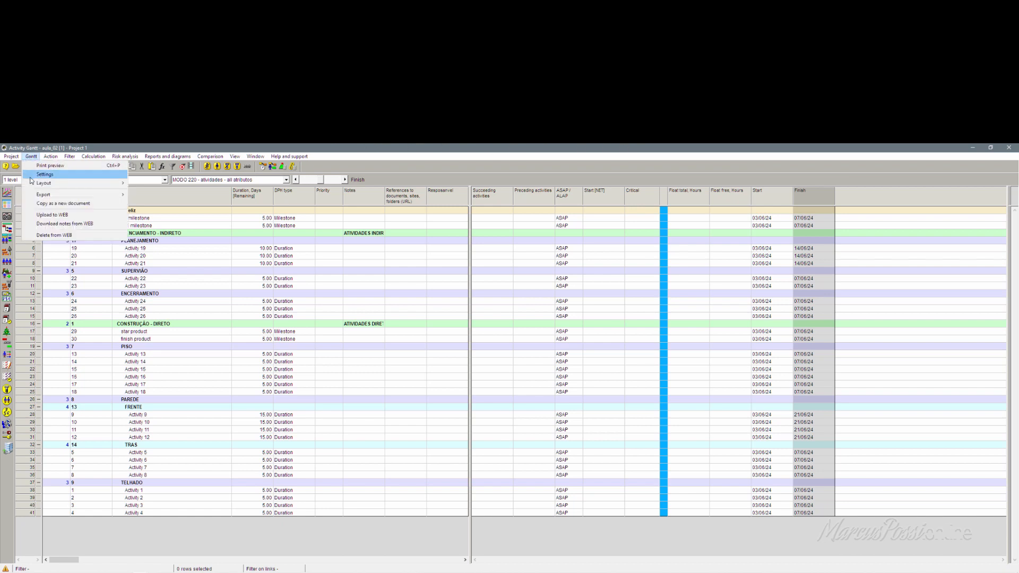
mouse_move(36, 185)
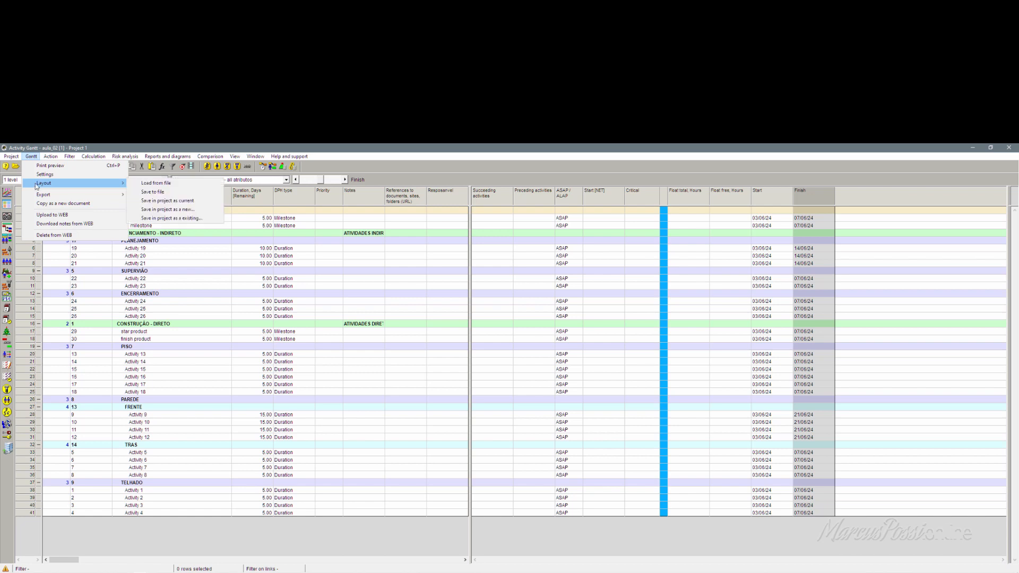
click(166, 205)
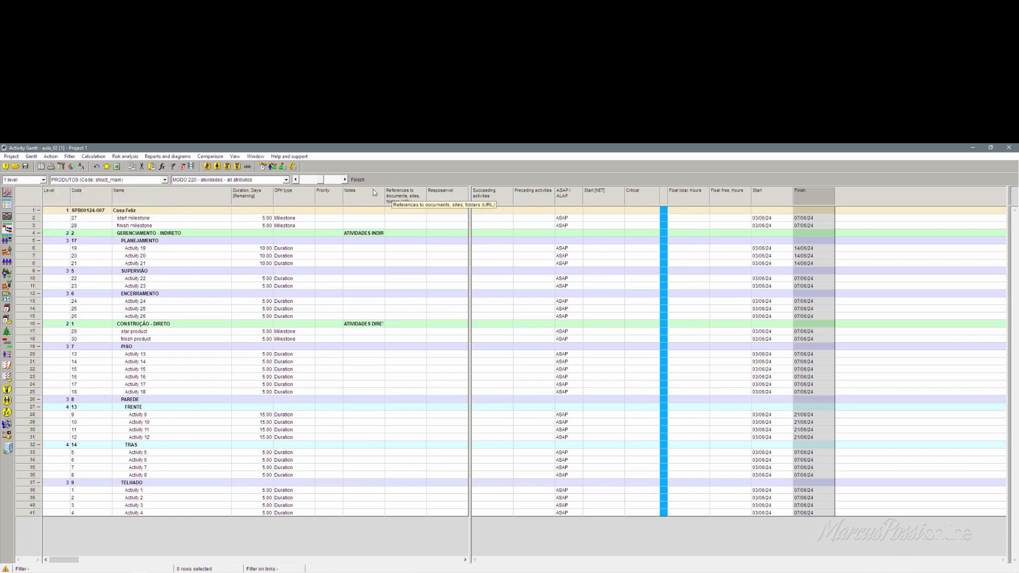
- Switch the layout to MODO 210, then back to MODO 220 to verify it
click(274, 181)
click(274, 195)
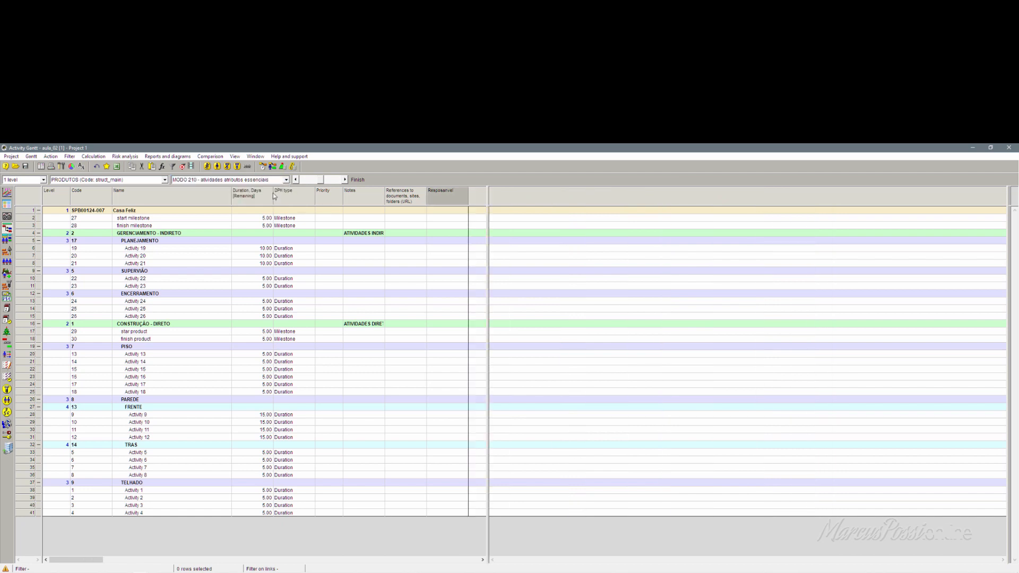
click(175, 180)
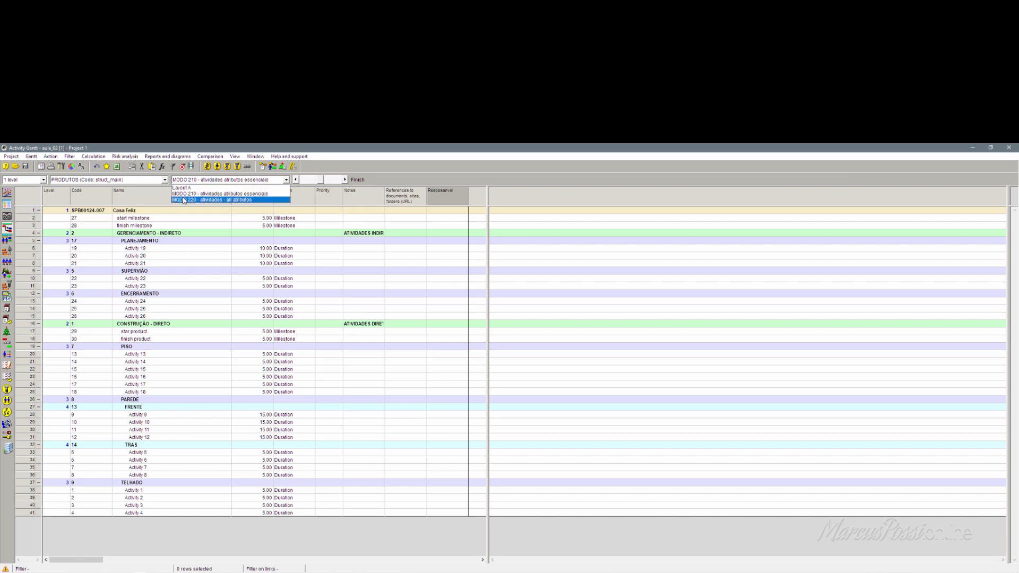
click(228, 199)
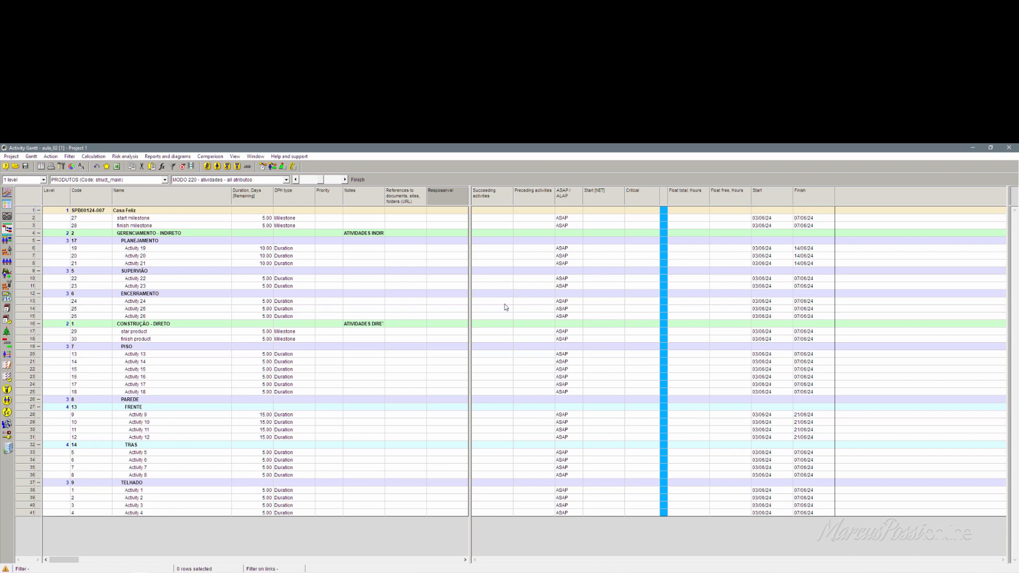
- In the Paint screenshot, point the red arrow at Hammock, then minimize Paint
key(alt+Tab)
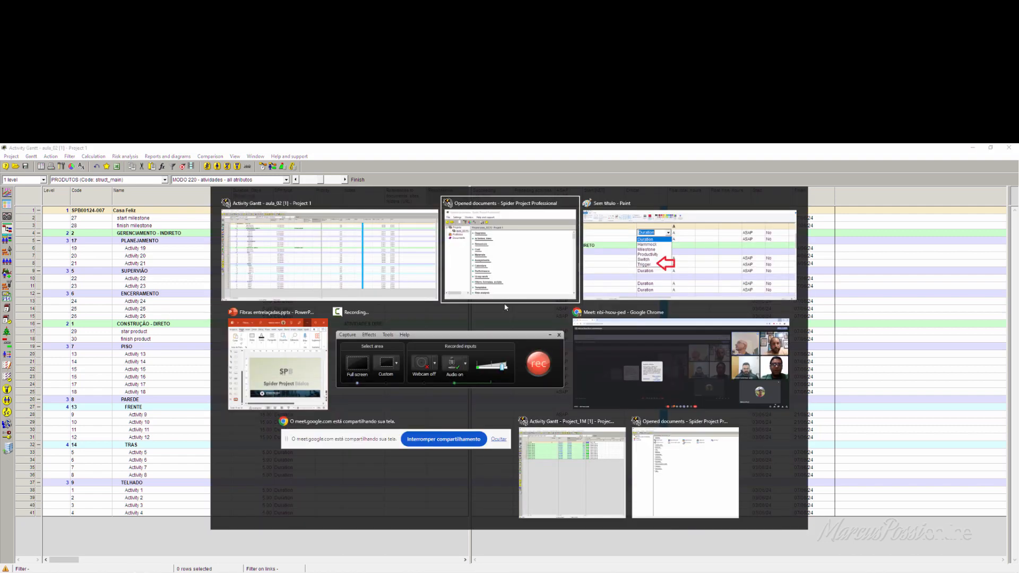
key(Tab)
drag(391, 386, 408, 311)
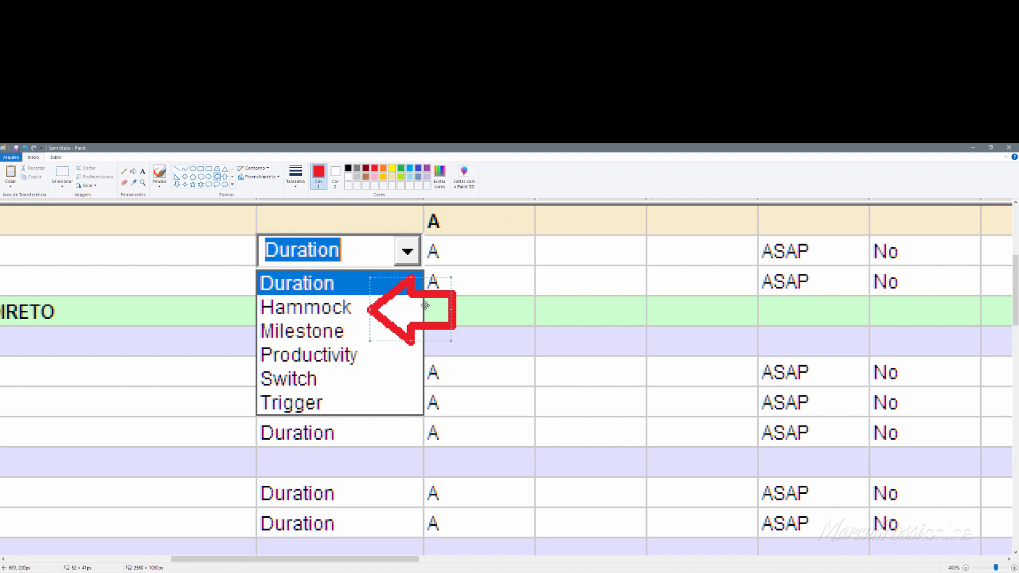
drag(416, 312, 420, 358)
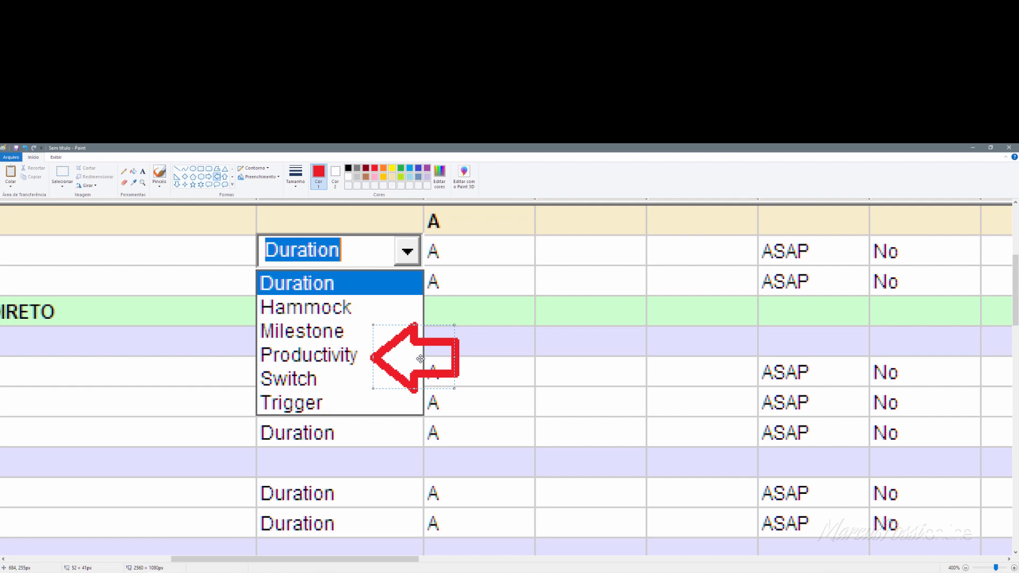
drag(420, 358, 425, 311)
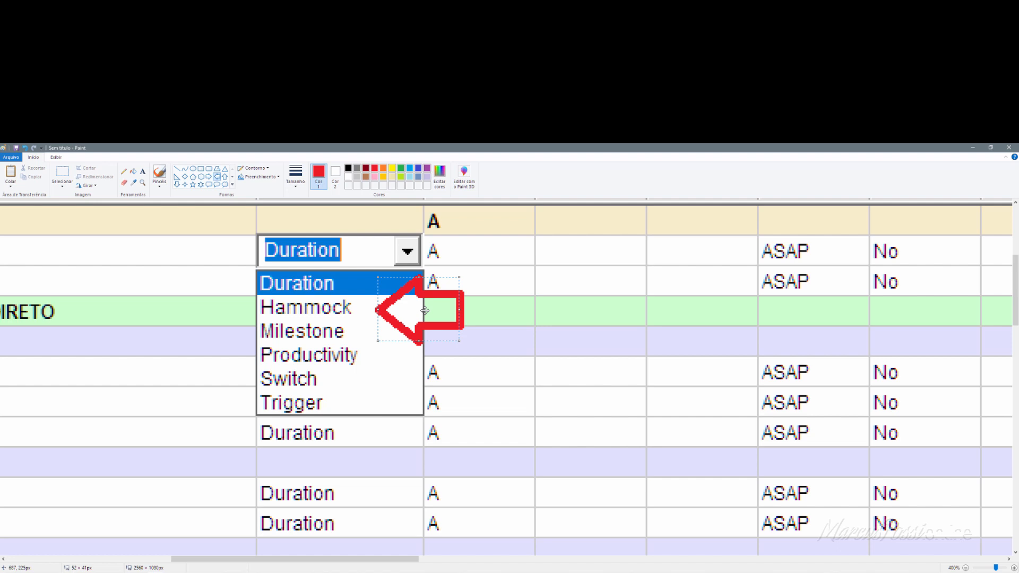
click(973, 148)
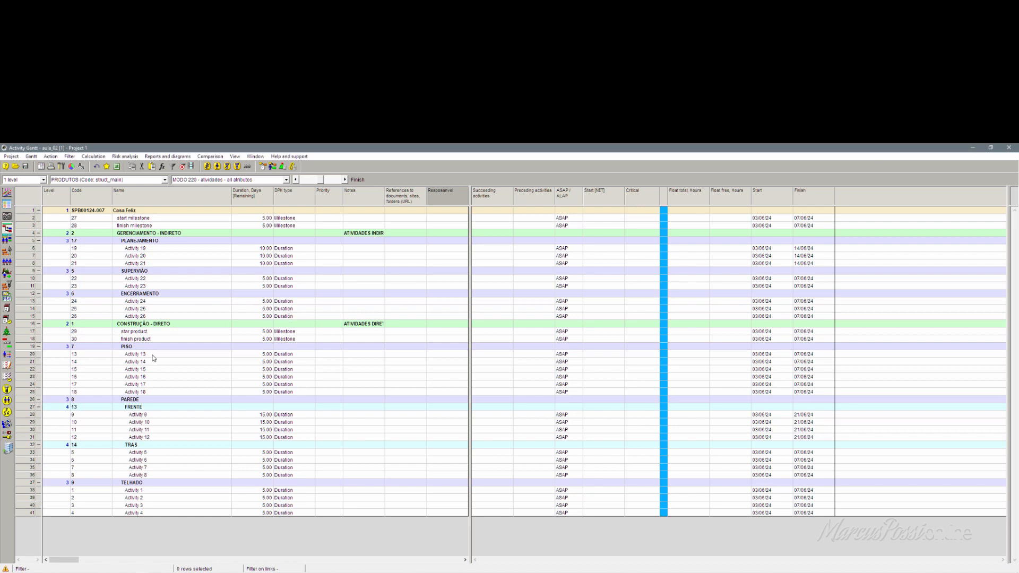
- Rename Activity 22 to 'sup 01'
click(38, 324)
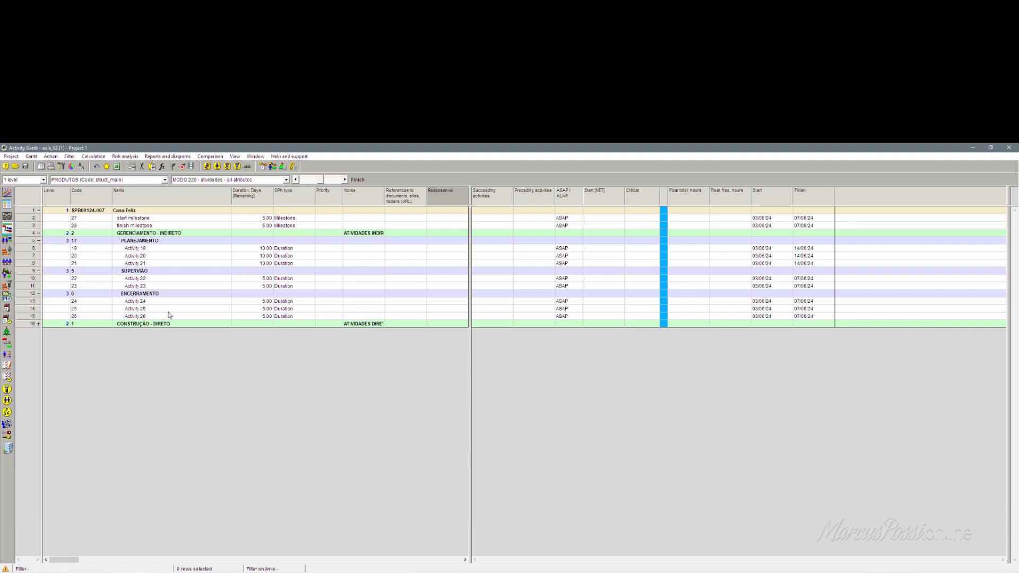
click(139, 279)
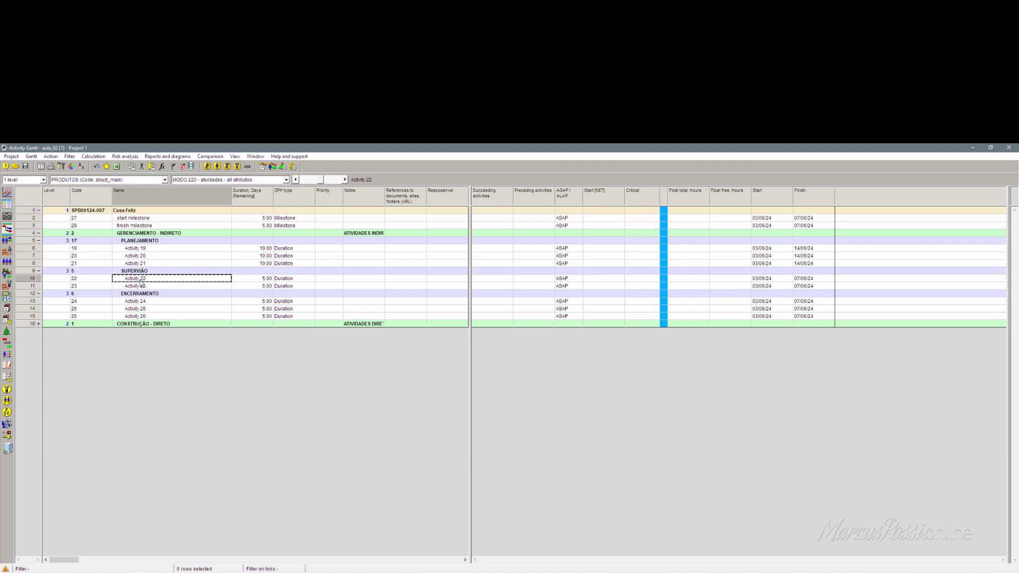
text(sup 01)
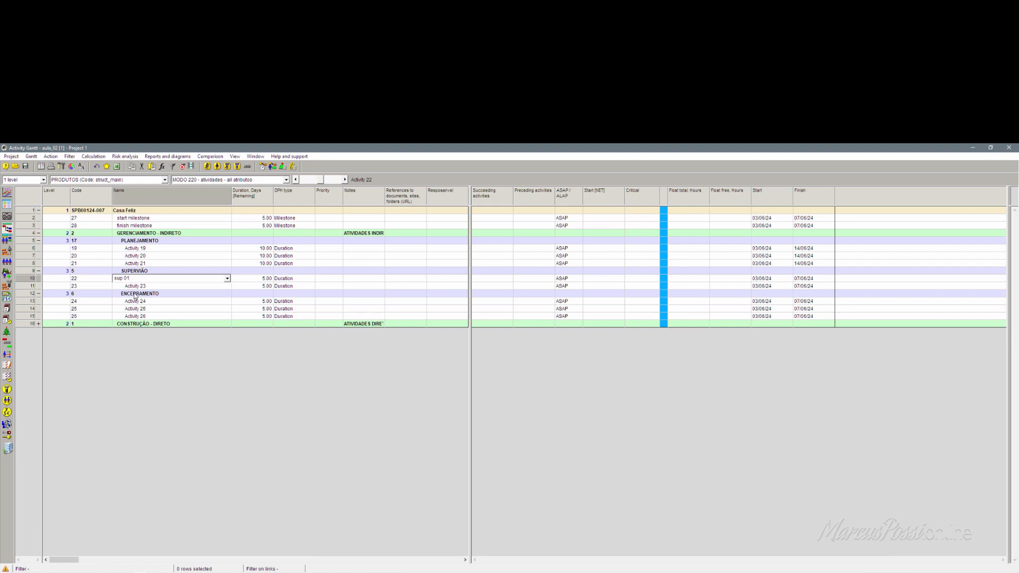
click(39, 324)
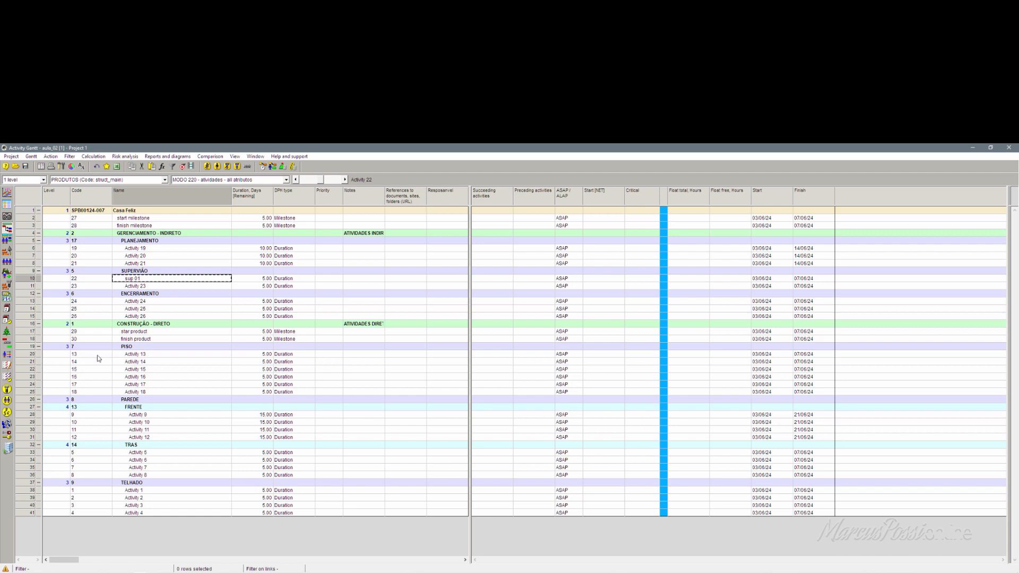
- Rename Activity 23 to 'sup 02'
click(162, 286)
text(sup 02)
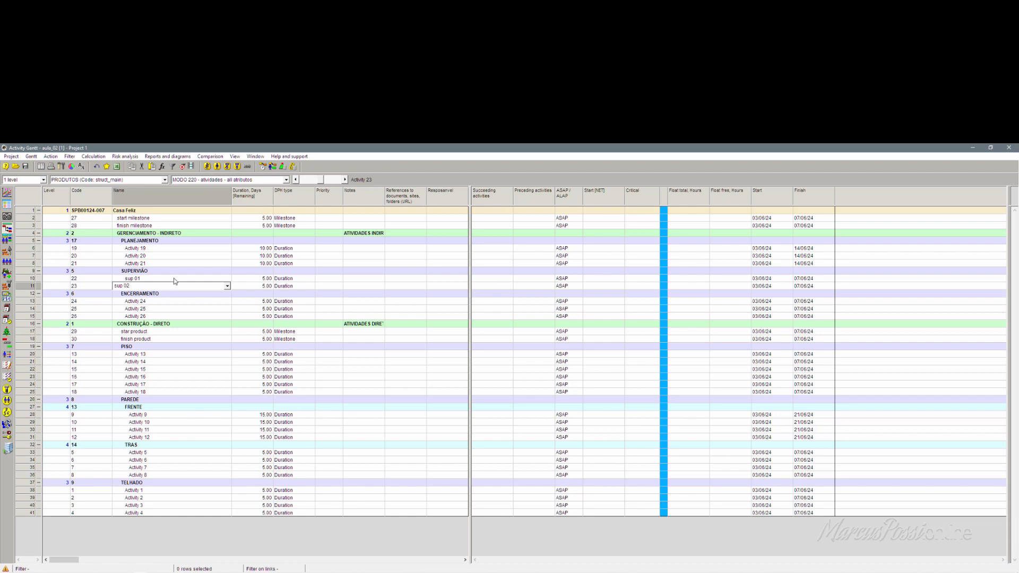
click(176, 363)
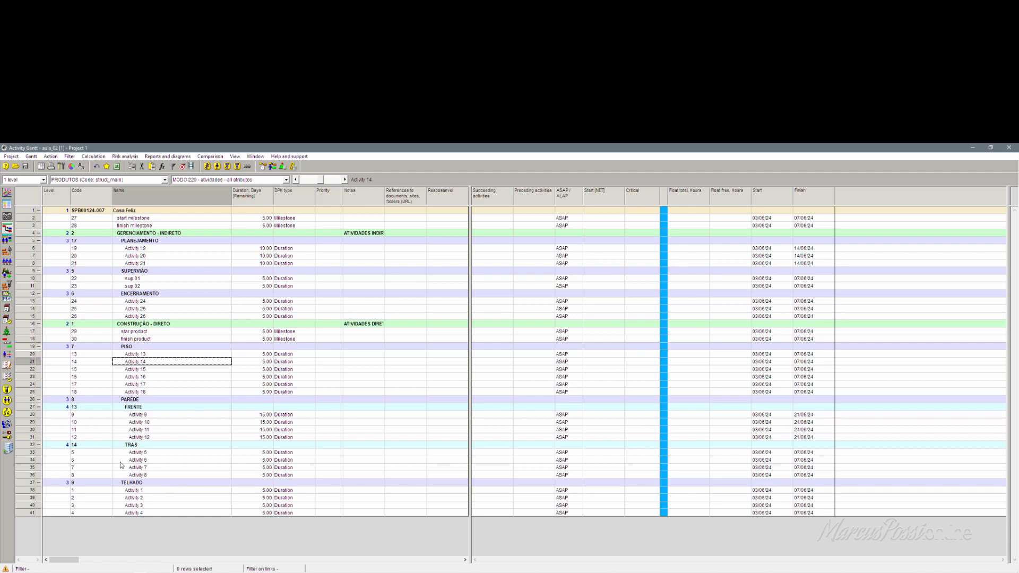
click(145, 286)
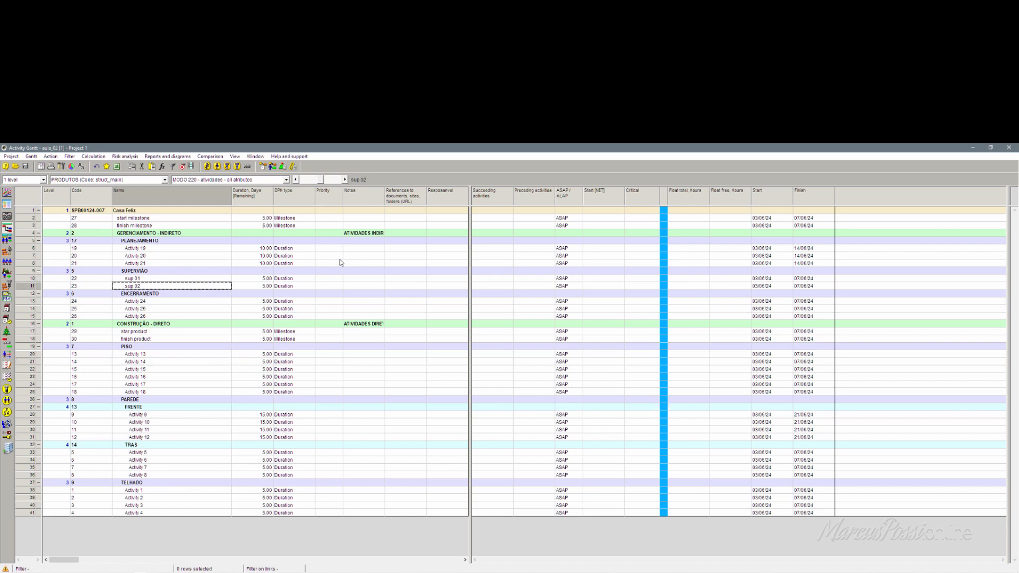
click(292, 279)
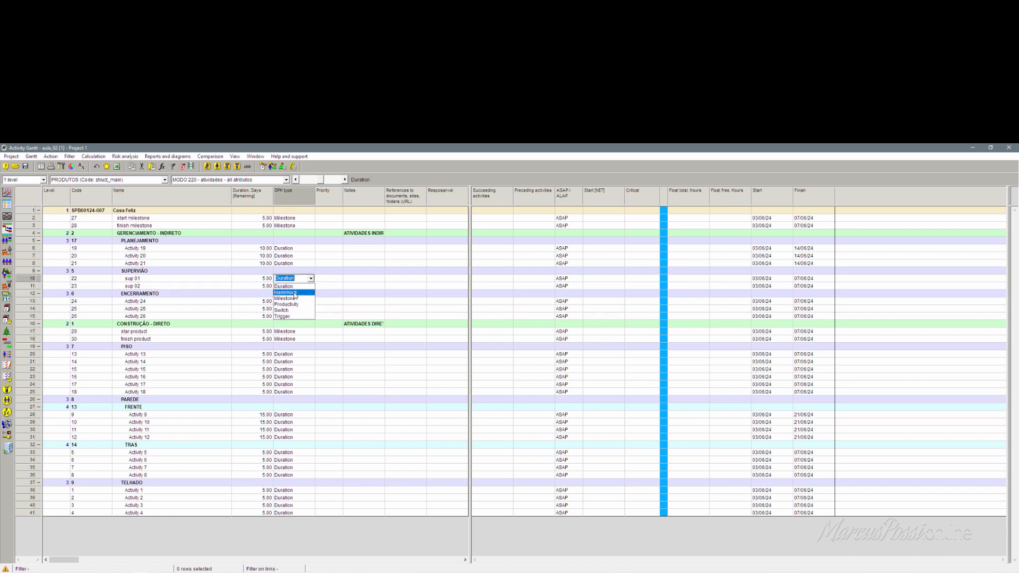
click(359, 282)
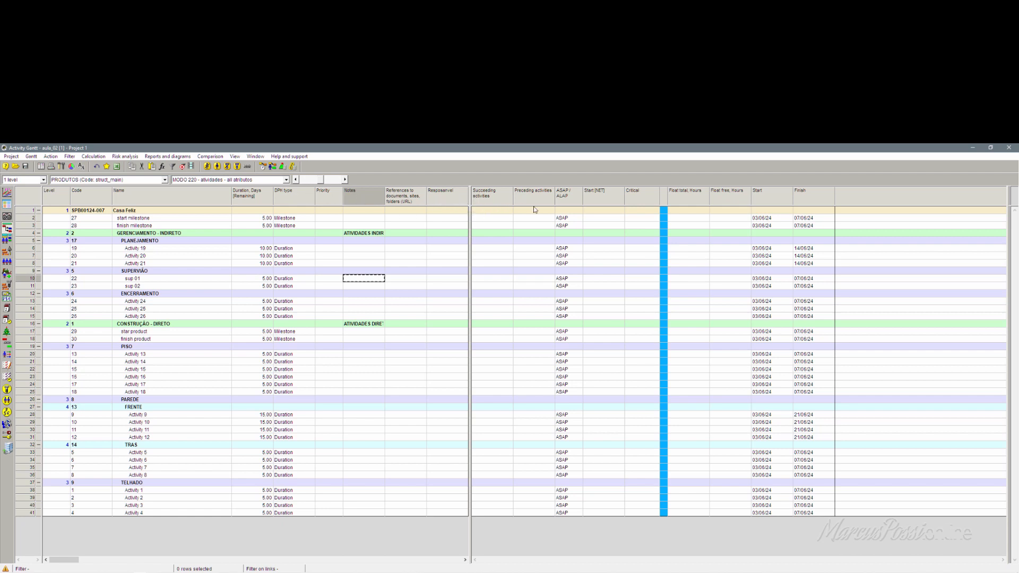
click(487, 212)
shift+click(543, 512)
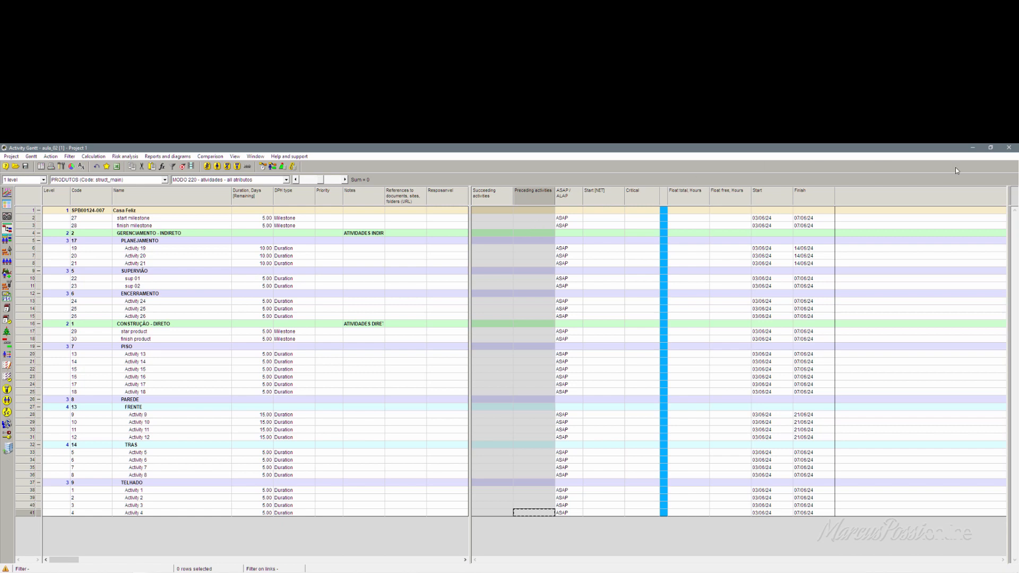
click(762, 279)
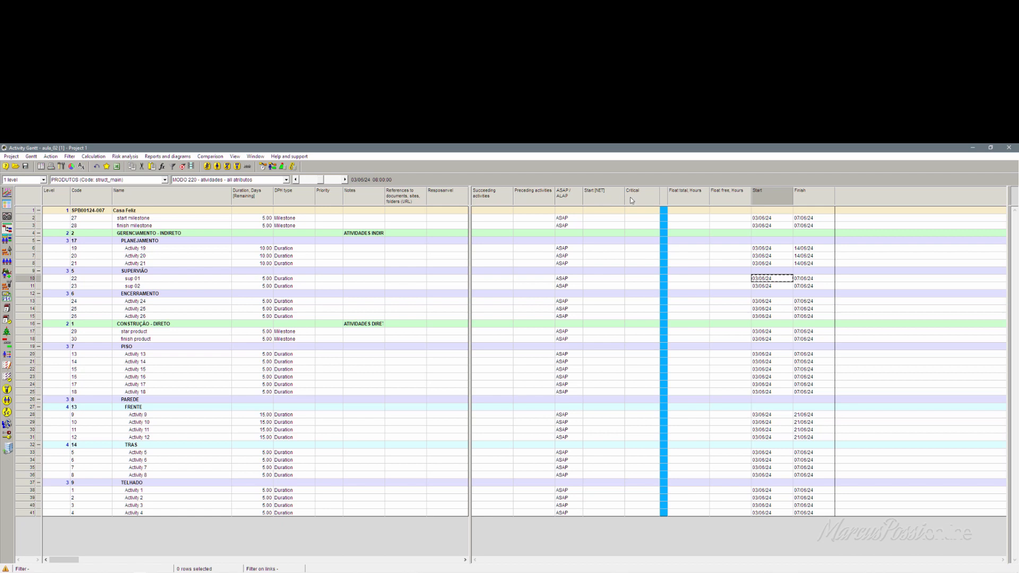
- Show the Calendar field as a new column via Show columns, then select Activity 19's name
right_click(564, 203)
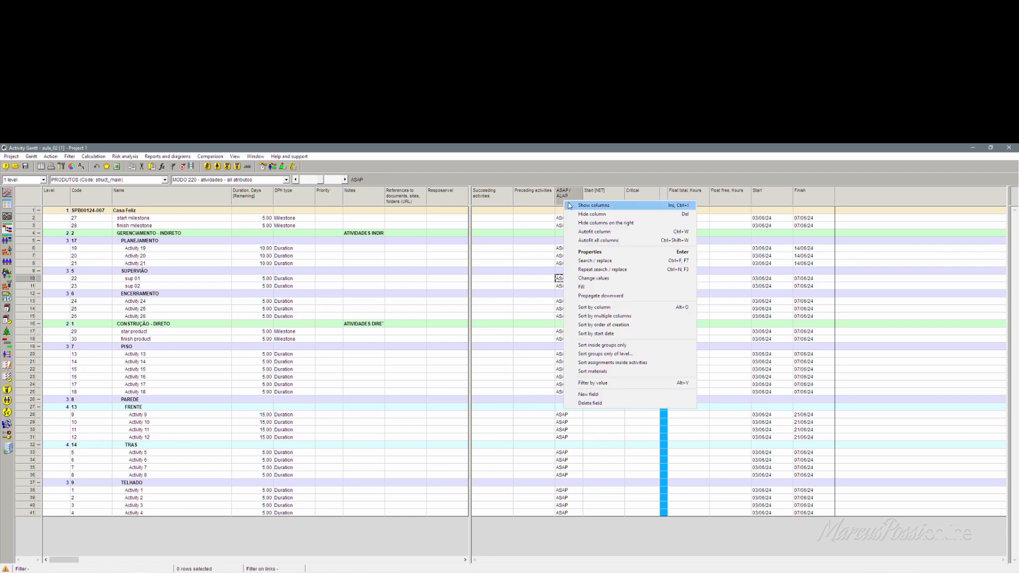
click(568, 204)
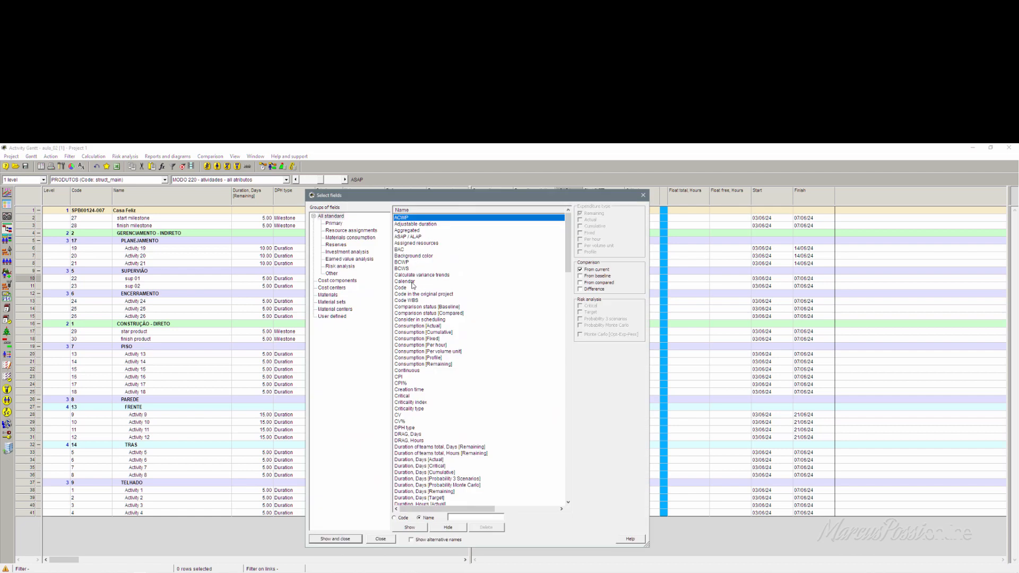
click(407, 282)
click(359, 538)
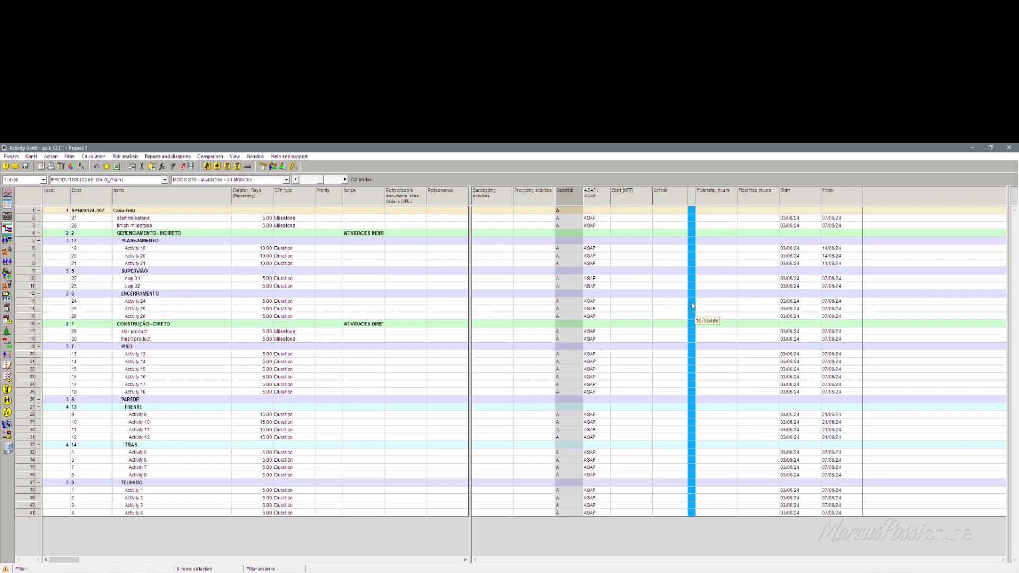
click(149, 250)
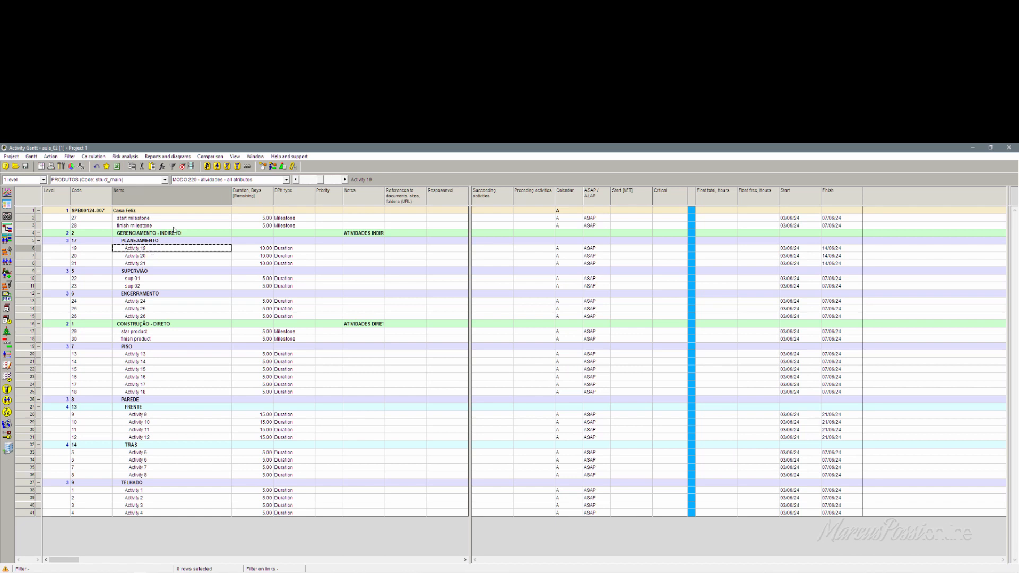
- Review Activity 19's ASAP/ALAP cell and the Calendar-to-Critical range for all rows
click(597, 248)
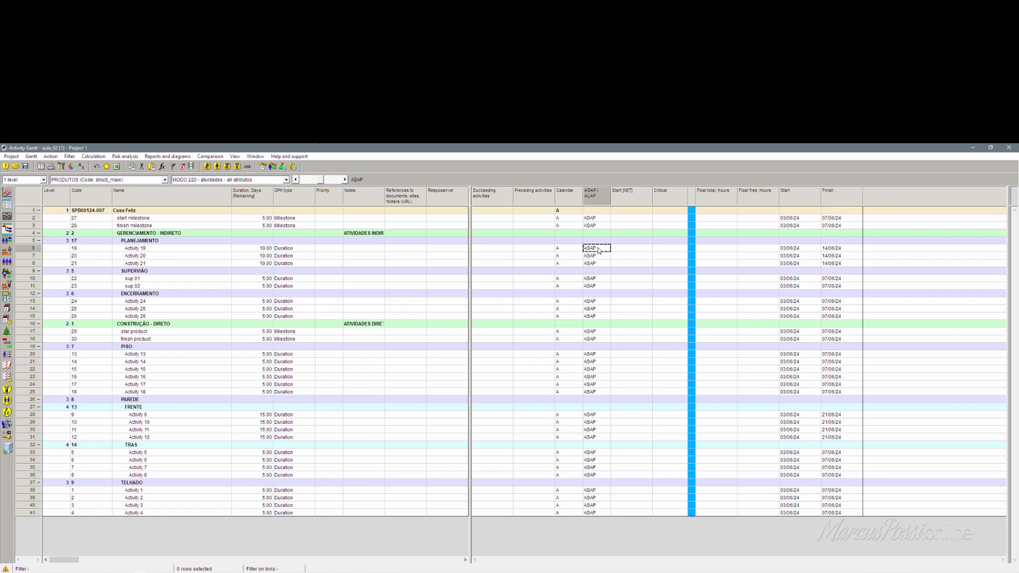
click(573, 211)
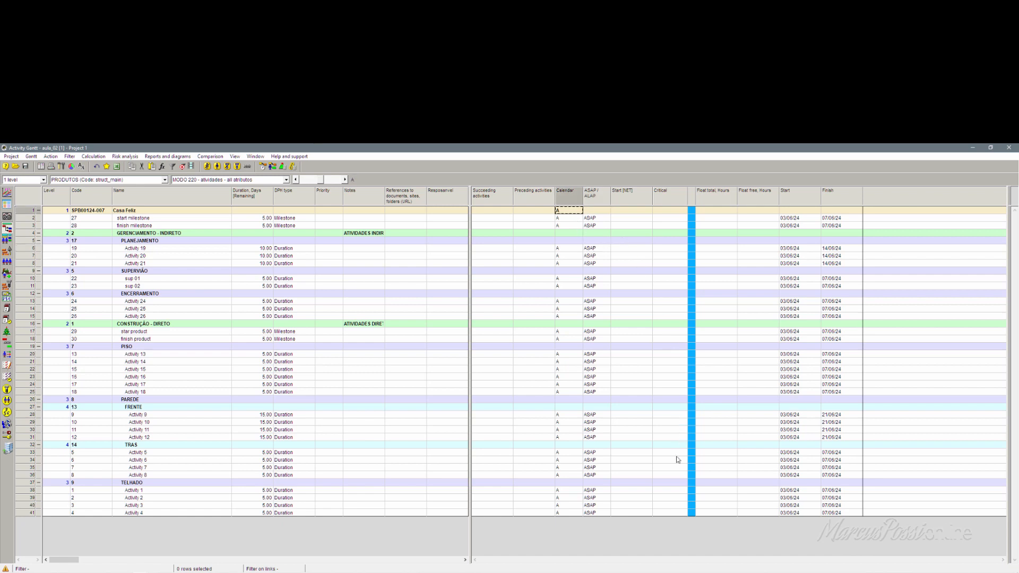
shift+click(675, 513)
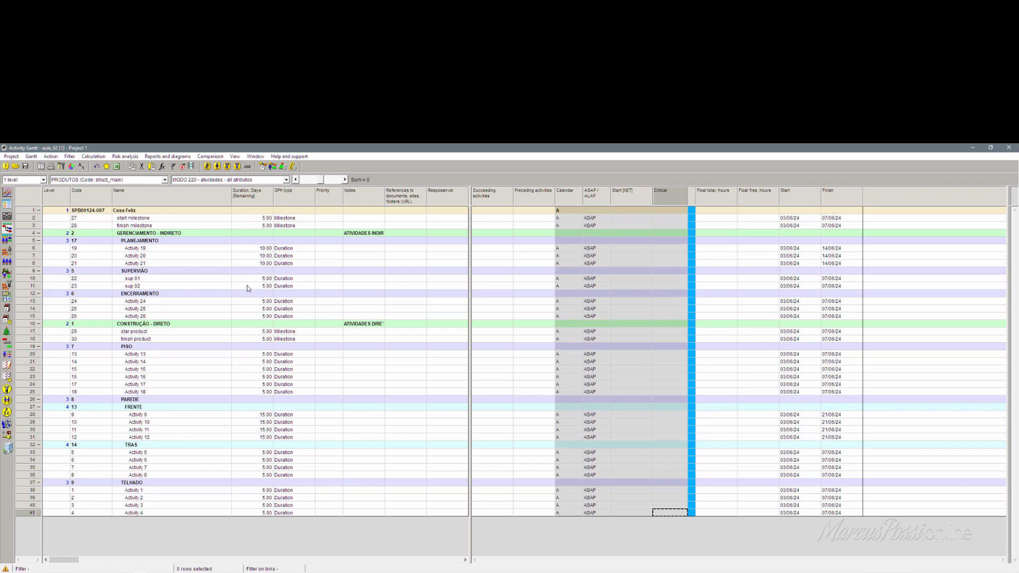
click(185, 304)
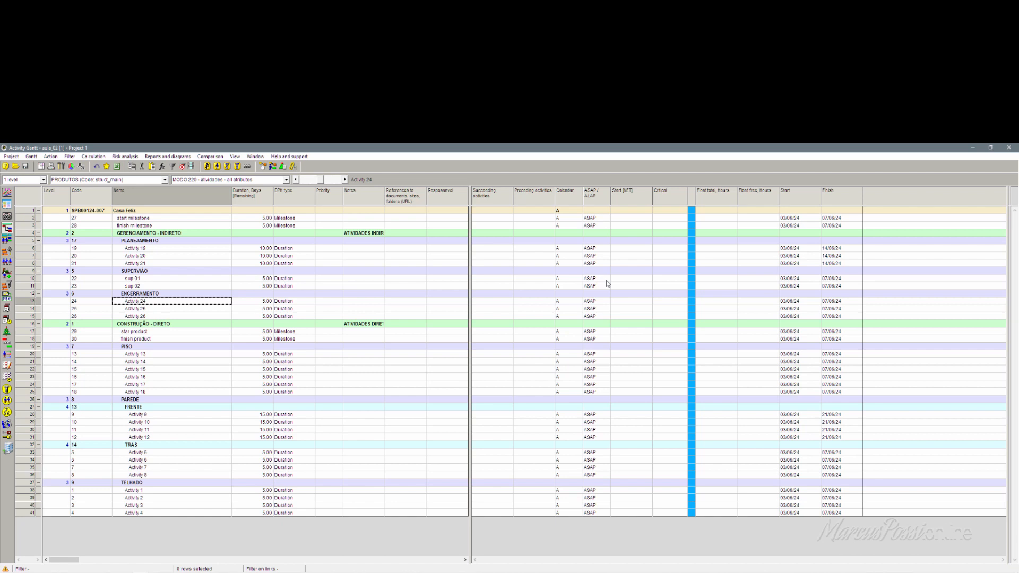
- Select the Calendar column, the Calendar–Critical range and all Start and Finish dates for review
click(569, 197)
click(676, 511)
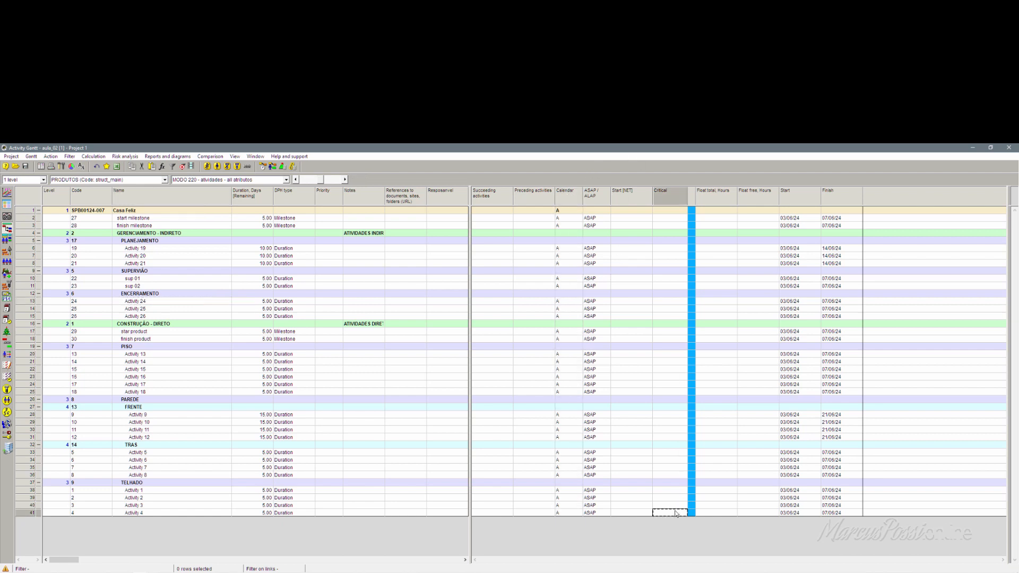
drag(676, 513, 570, 213)
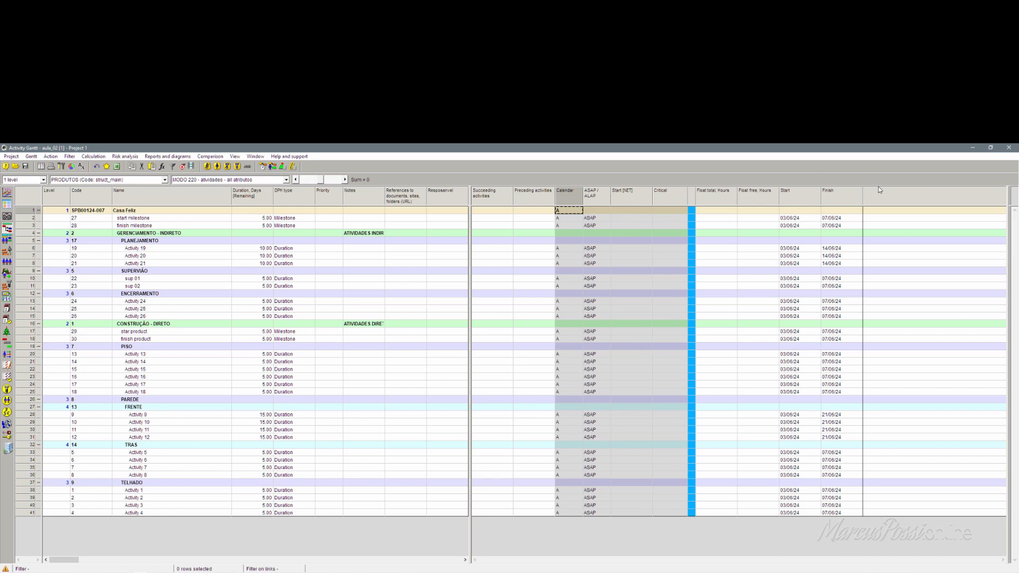
click(802, 219)
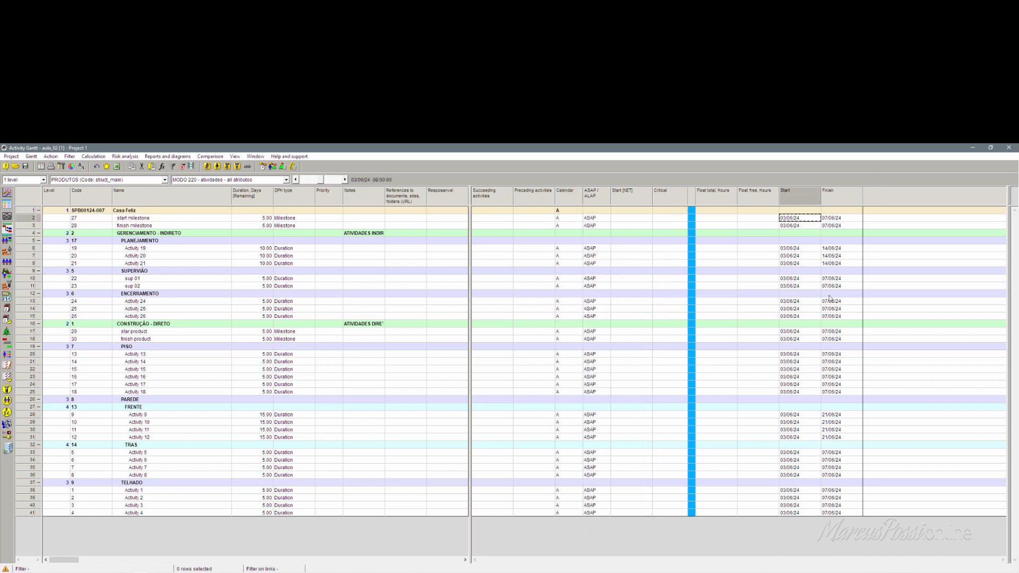
shift+click(850, 512)
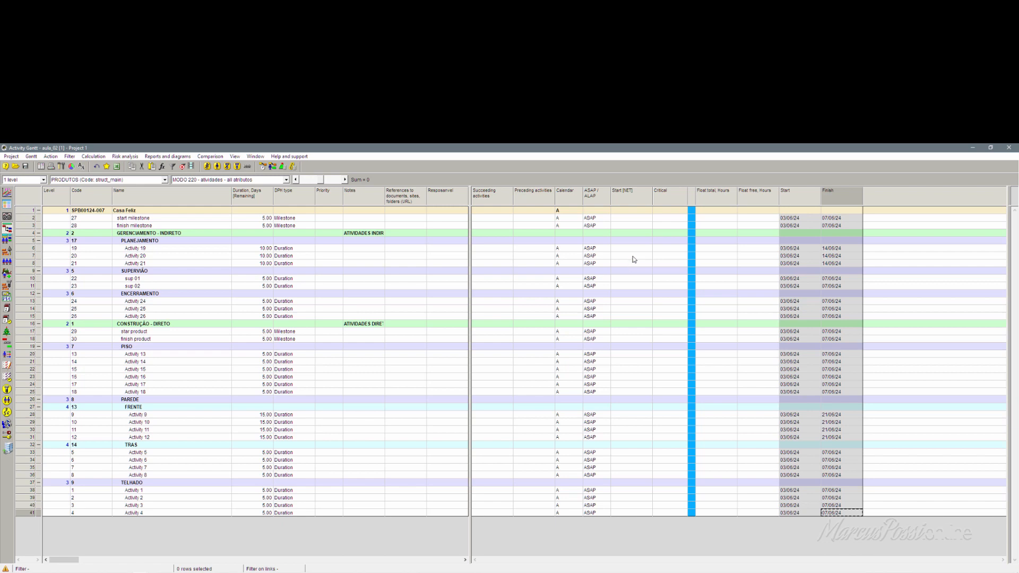
click(573, 210)
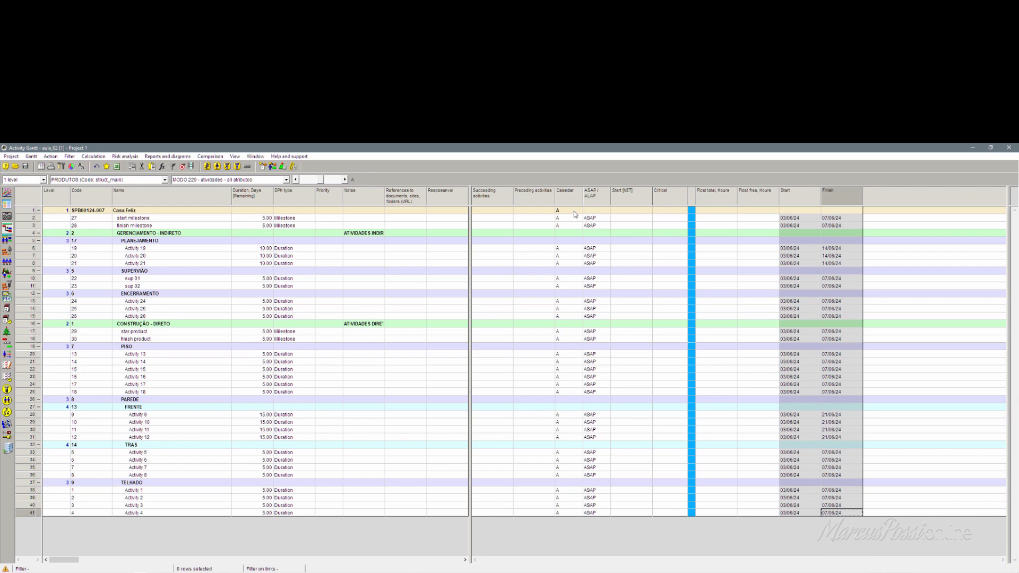
shift+click(671, 513)
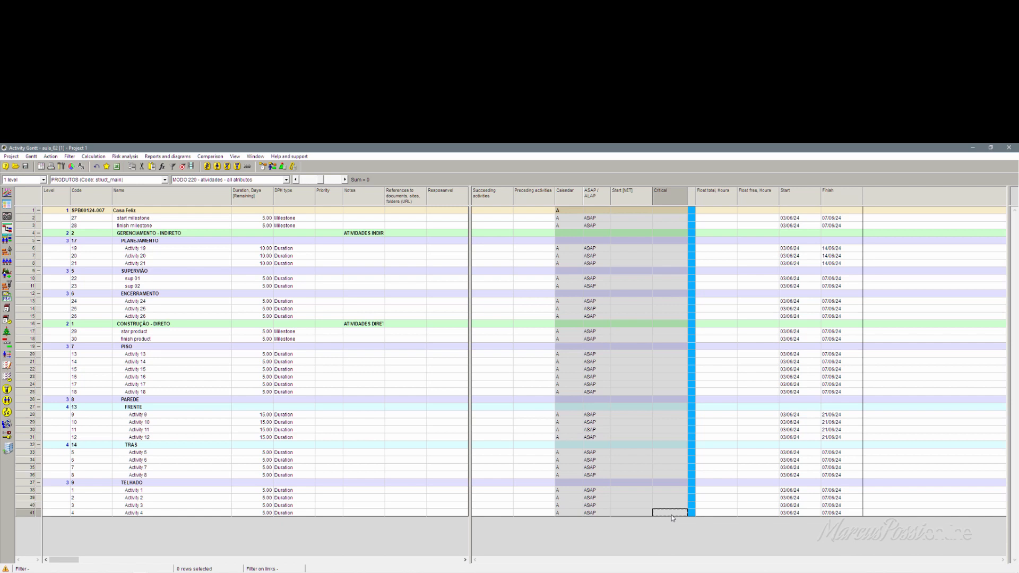
- Save the current column layout into the project from Gantt > Layout
click(31, 156)
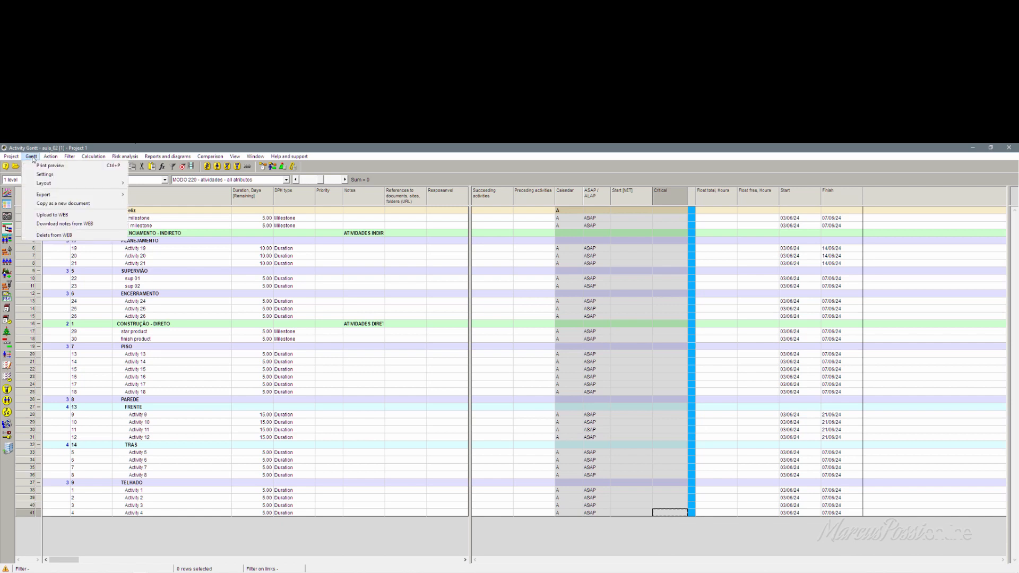
mouse_move(44, 187)
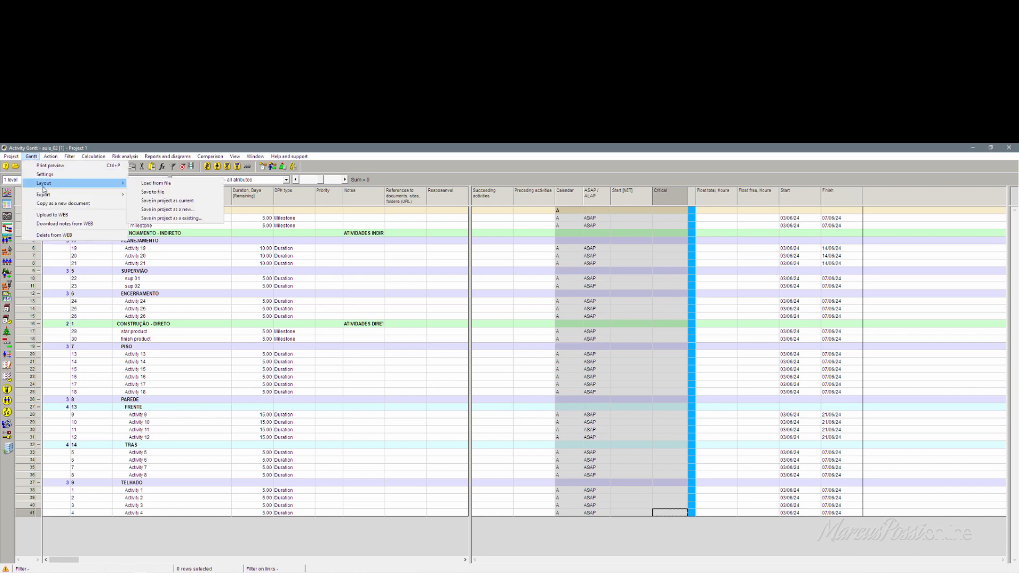
click(169, 201)
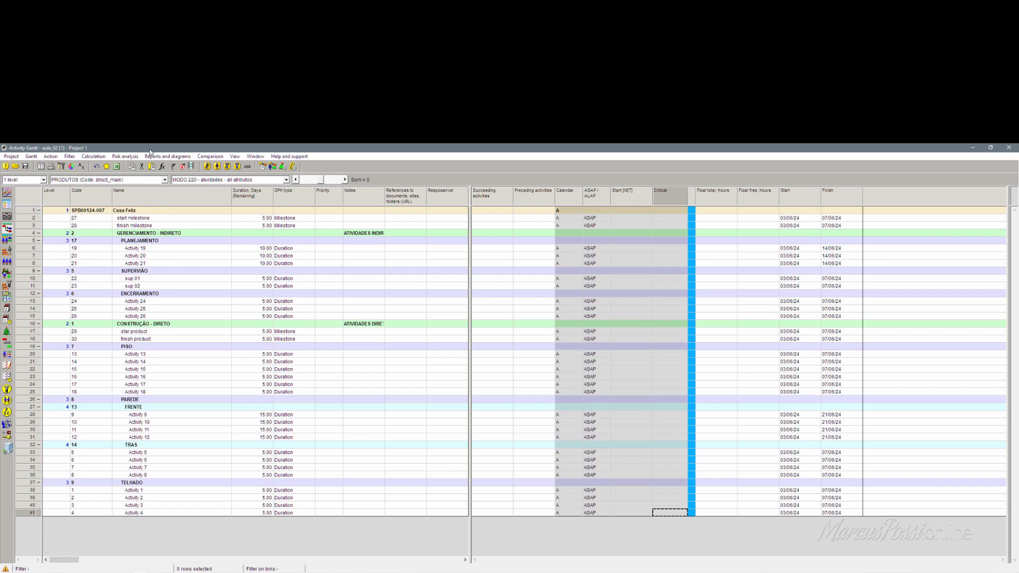
- Save a new project layout named 'MODO 250 - Schedule CPM'
click(32, 156)
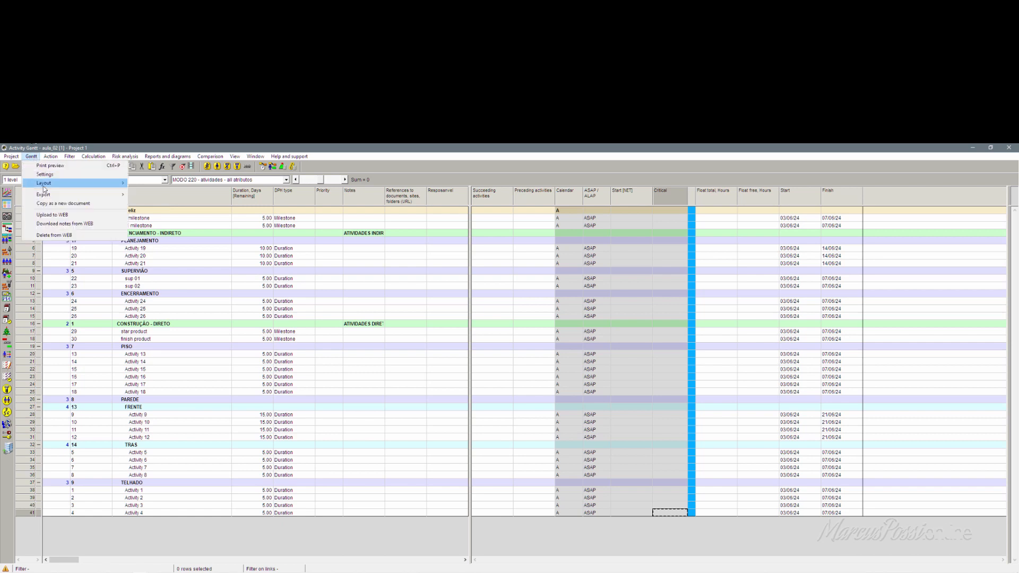
mouse_move(45, 183)
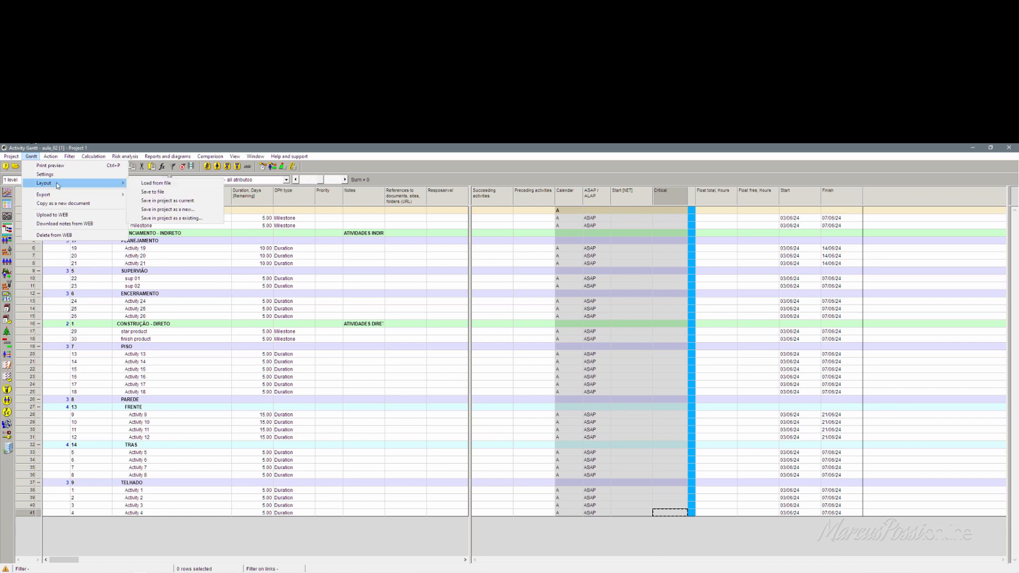
click(189, 211)
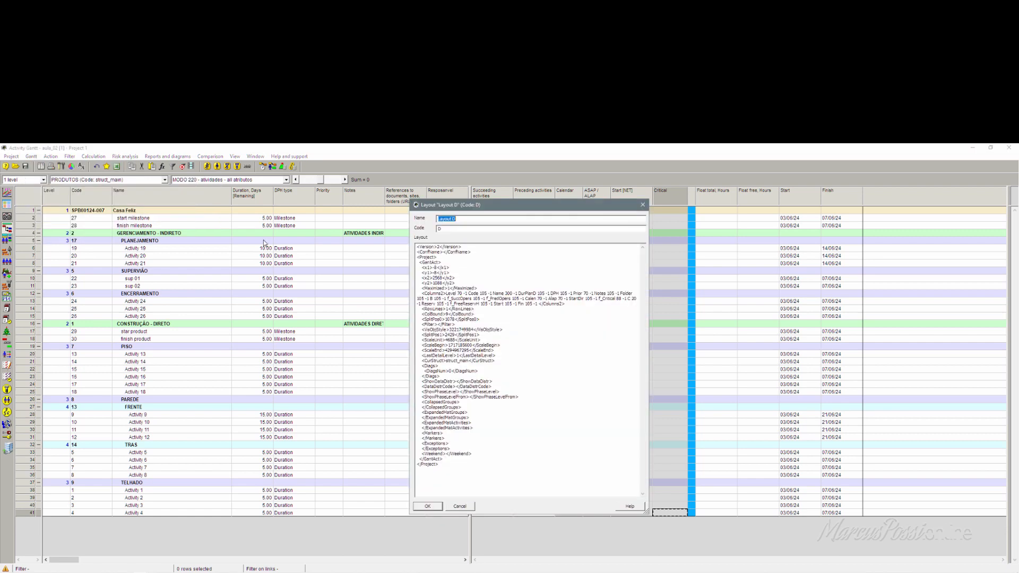
text(MODO 250 - Schedule CPM*)
- Confirm the new layout and delete the Priority and References columns
click(429, 506)
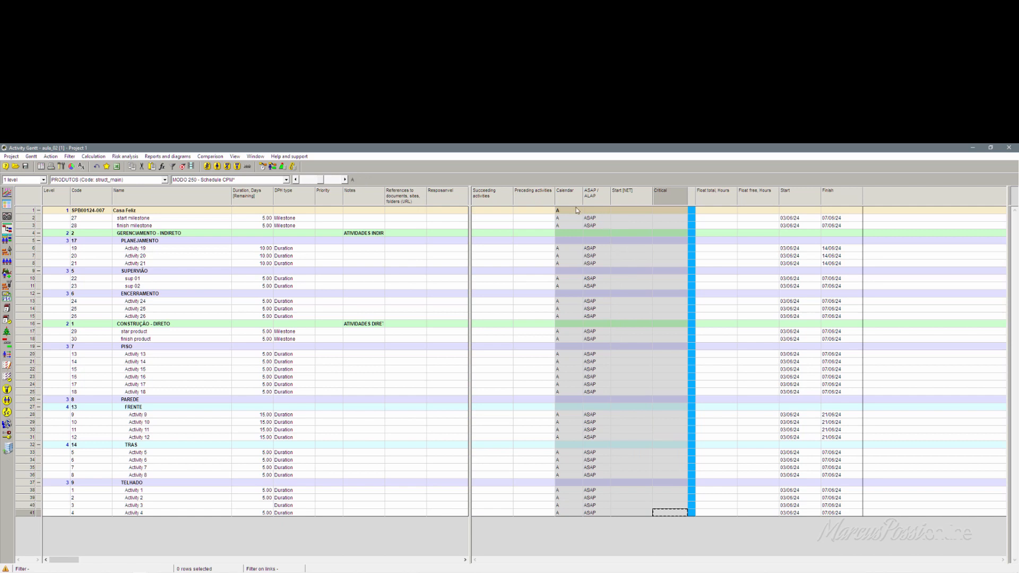
click(667, 513)
click(322, 204)
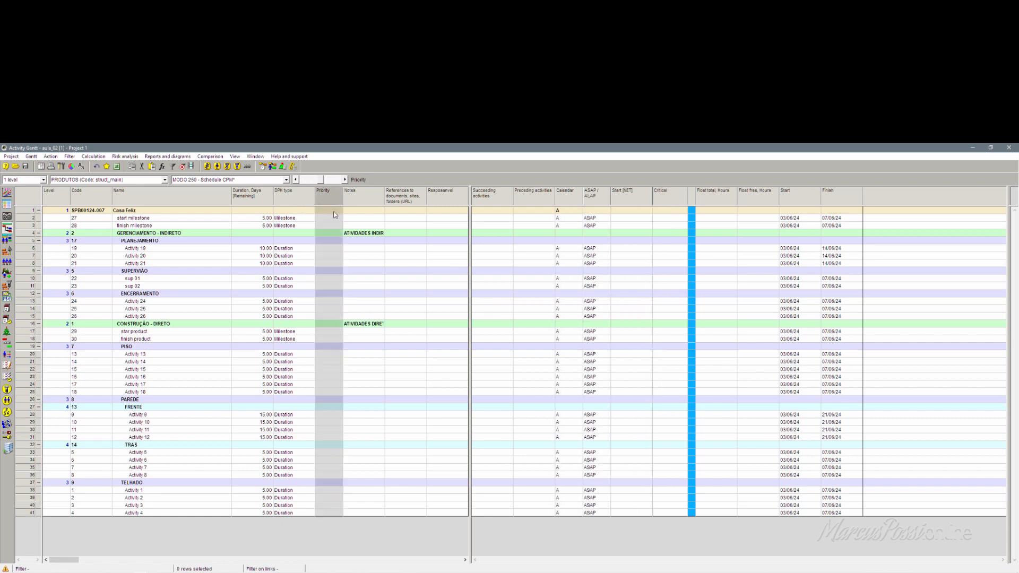
key(Delete)
click(383, 200)
key(Delete)
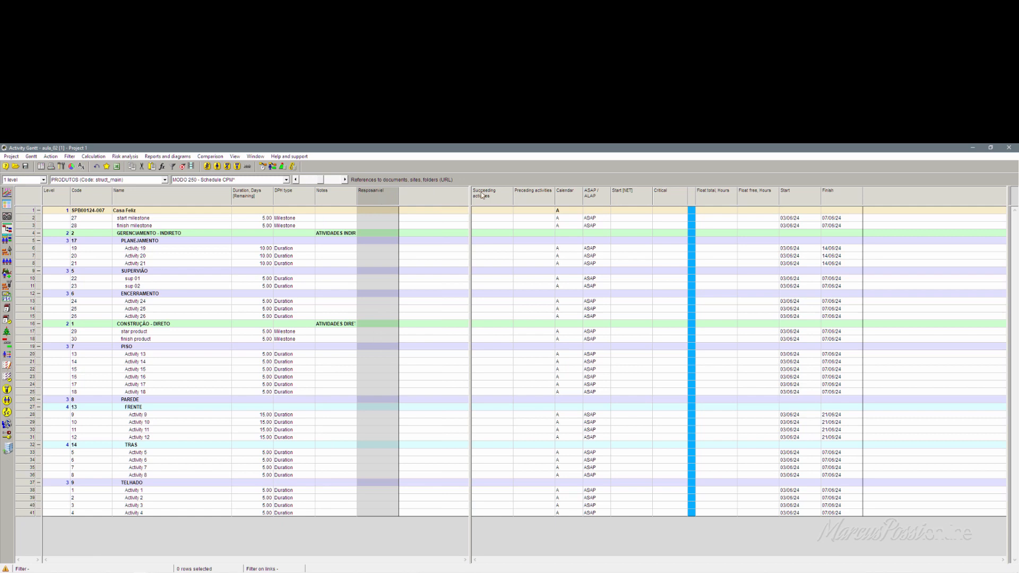
- Widen the right grid pane and delete the blue marker and float columns
drag(471, 199, 405, 208)
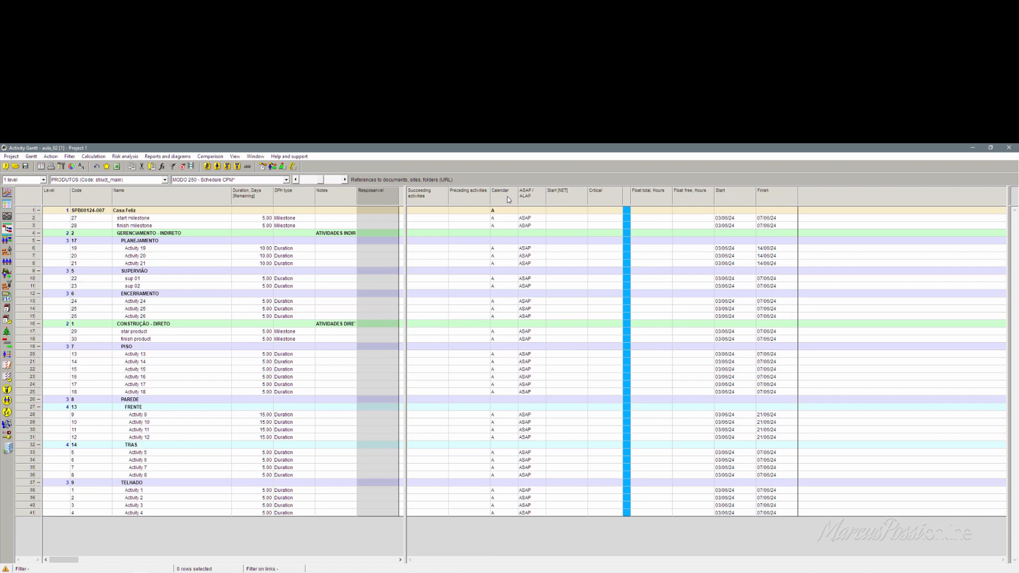
click(552, 203)
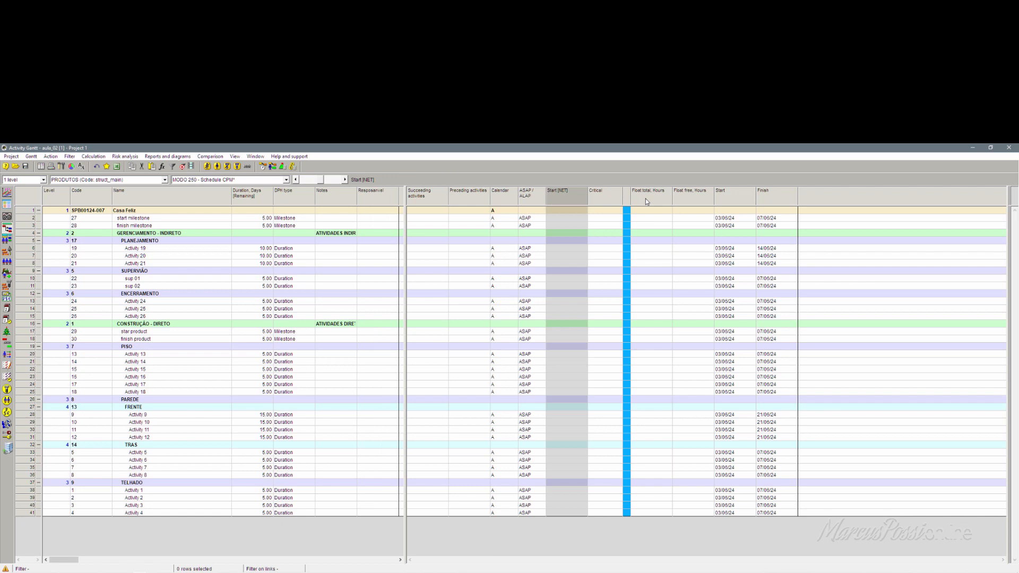
click(628, 200)
key(Delete)
key(Delete)
key(Delete)
key(Delete)
key(Delete)
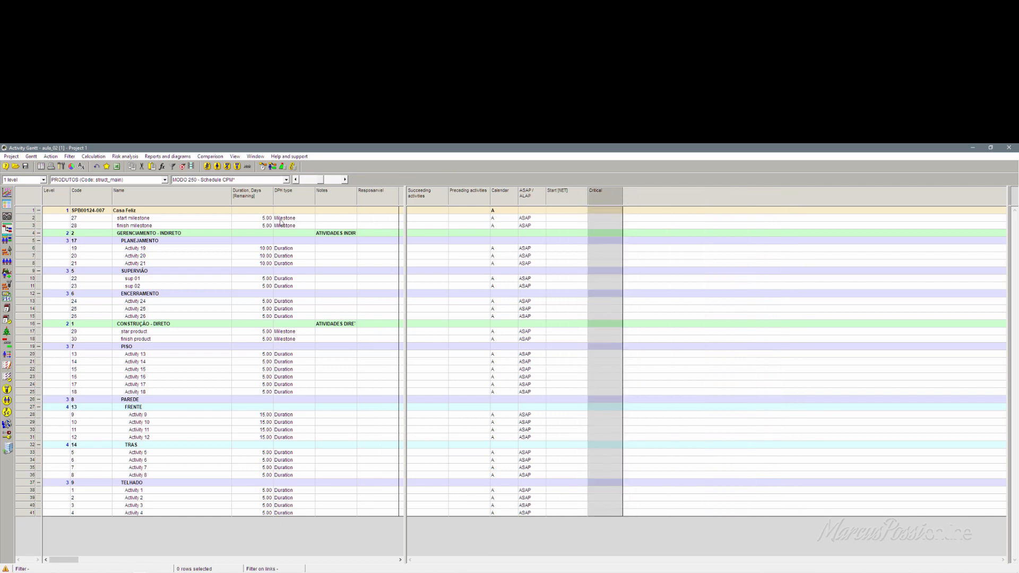
- Add Start and Finish columns to the activity table from the Select fields list
right_click(283, 198)
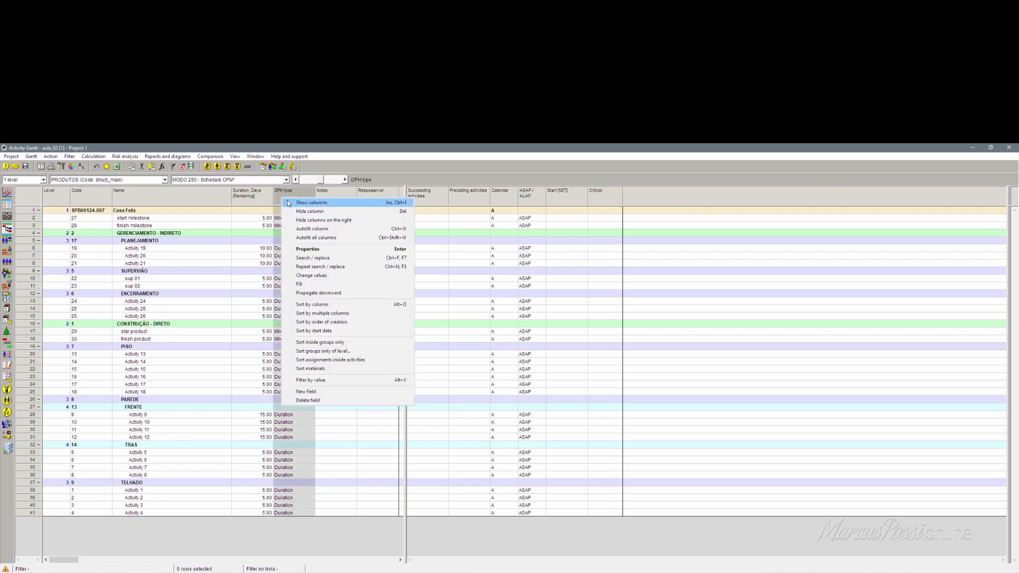
click(289, 203)
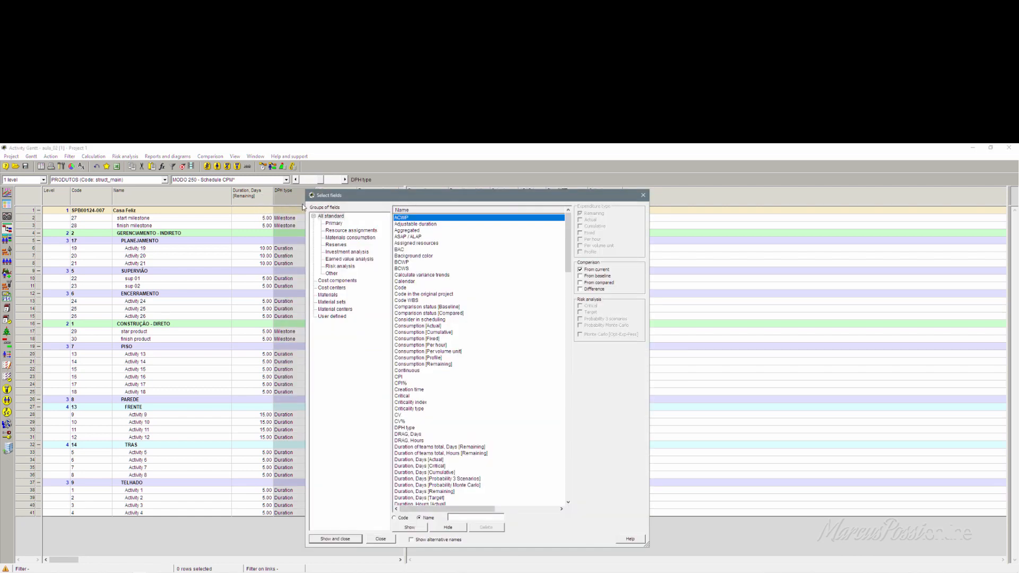
click(418, 270)
key(s)
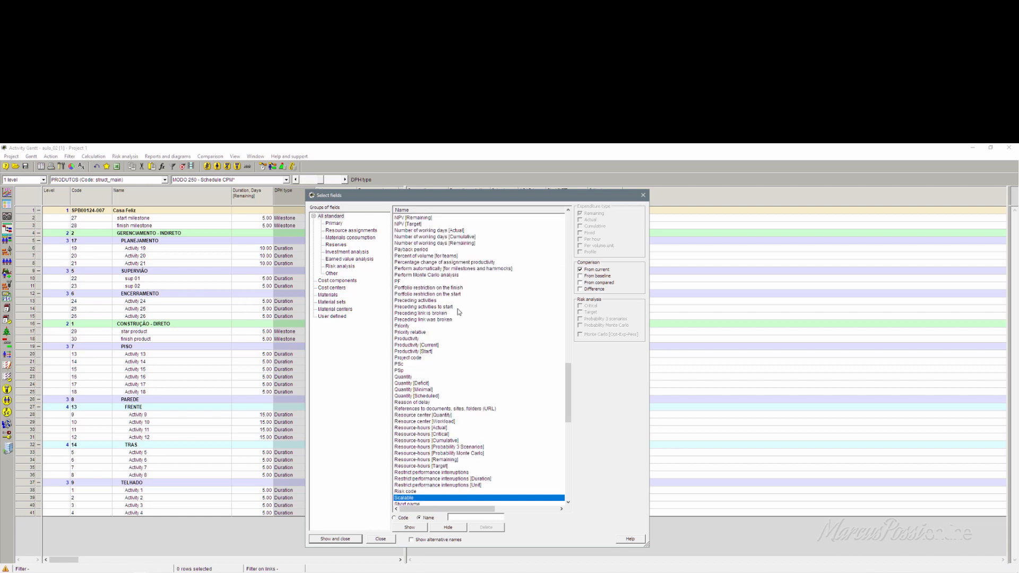
scroll(435, 292, down, 5)
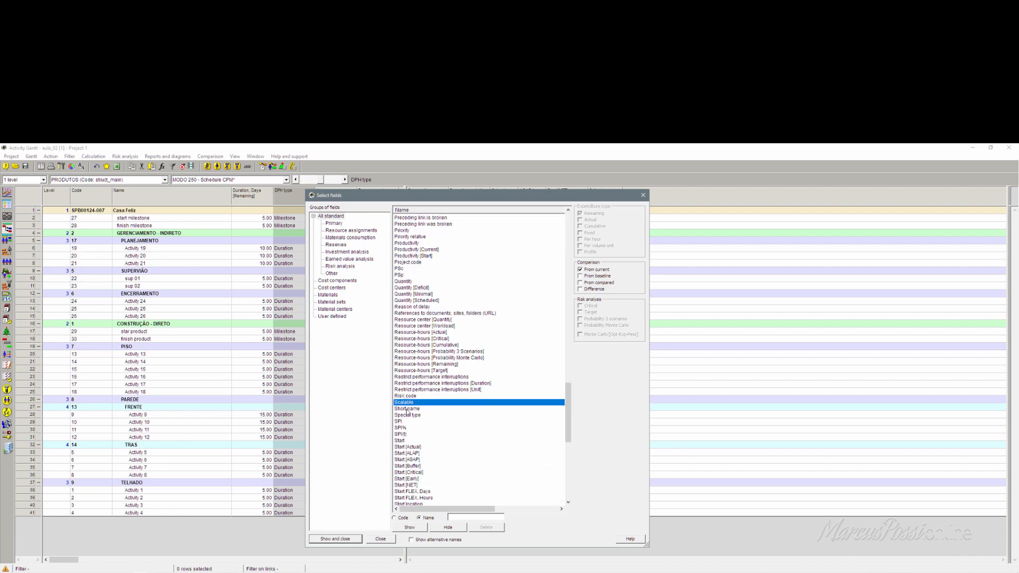
scroll(409, 415, down, 6)
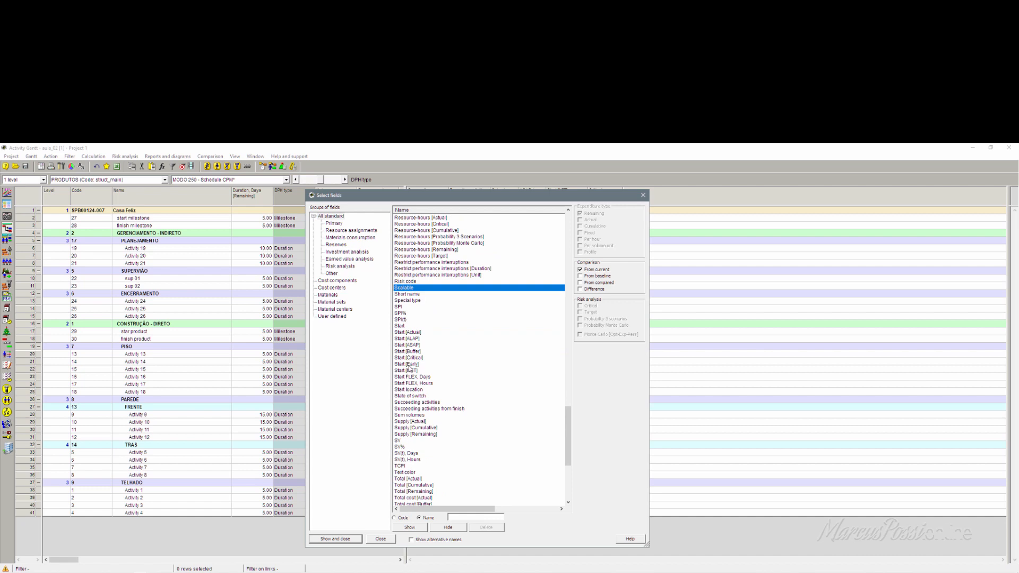
click(406, 326)
click(410, 527)
click(436, 441)
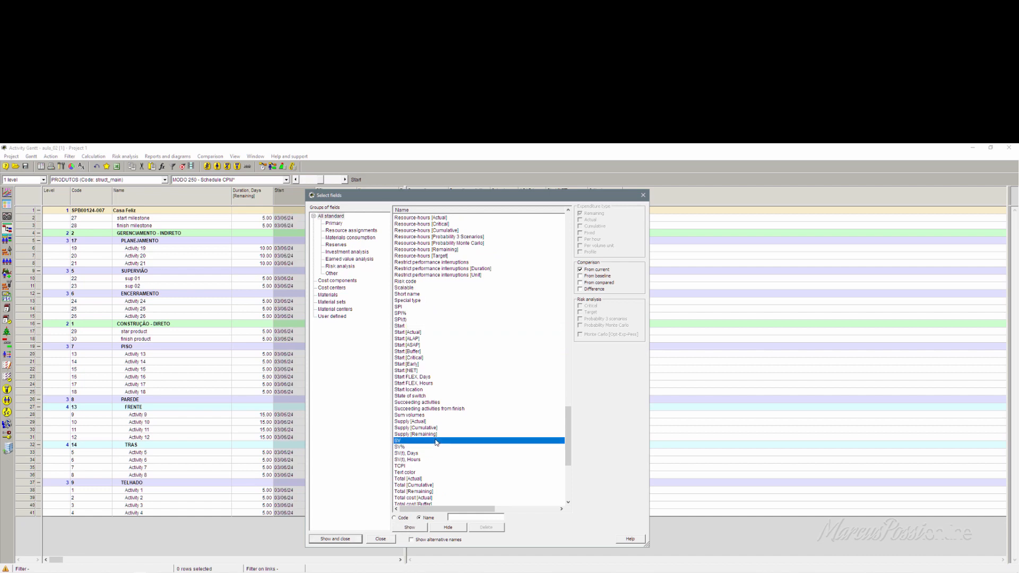
key(f)
key(Return)
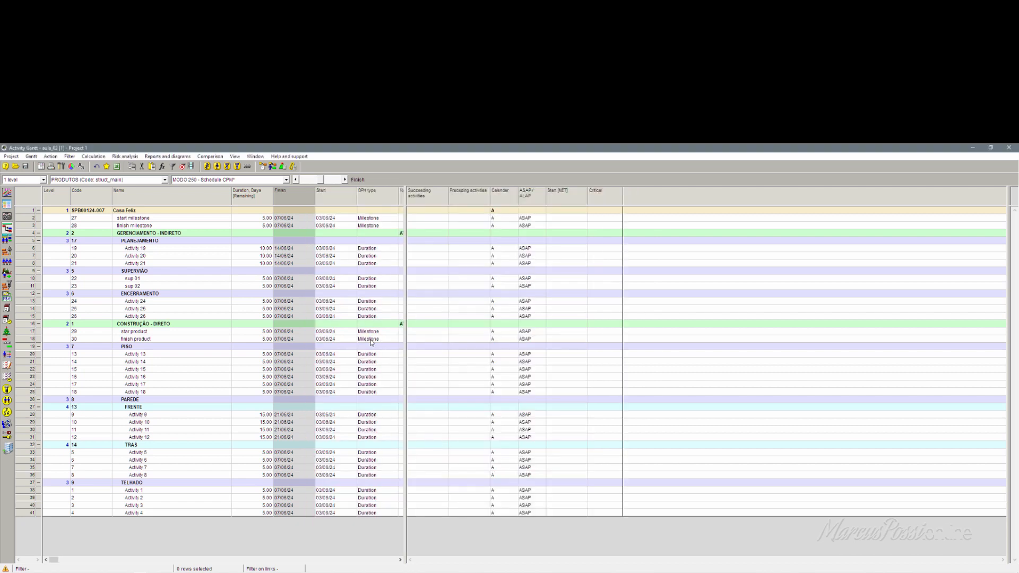
- Place the Start column right after Duration and widen the table to reveal Notes
drag(326, 198, 242, 200)
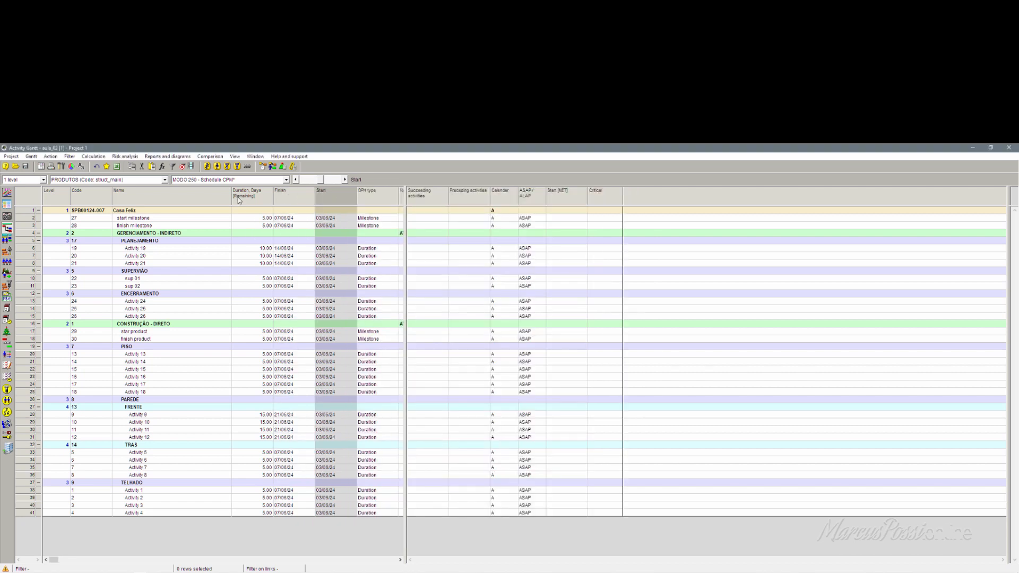
drag(320, 197, 246, 198)
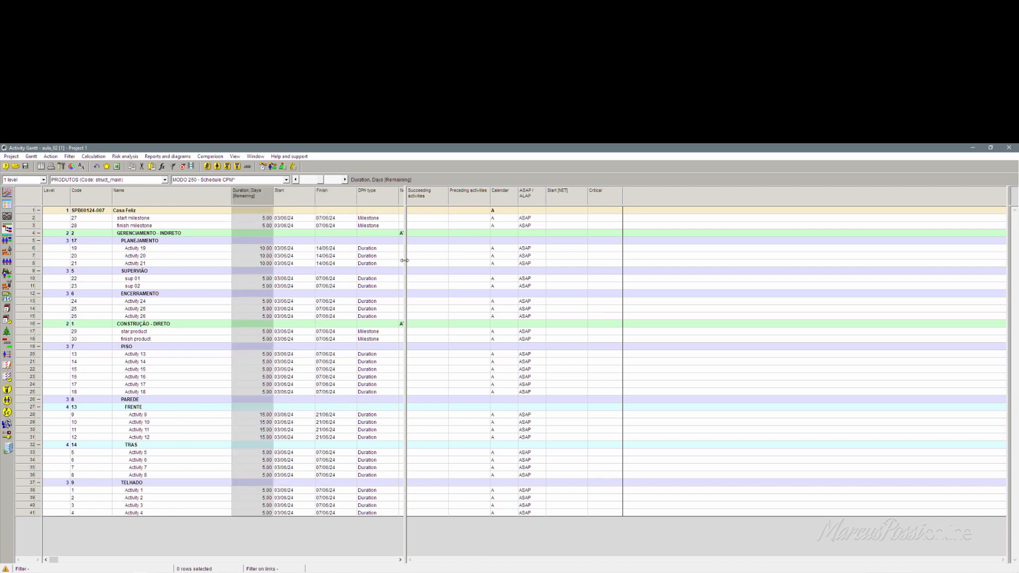
drag(408, 259, 441, 249)
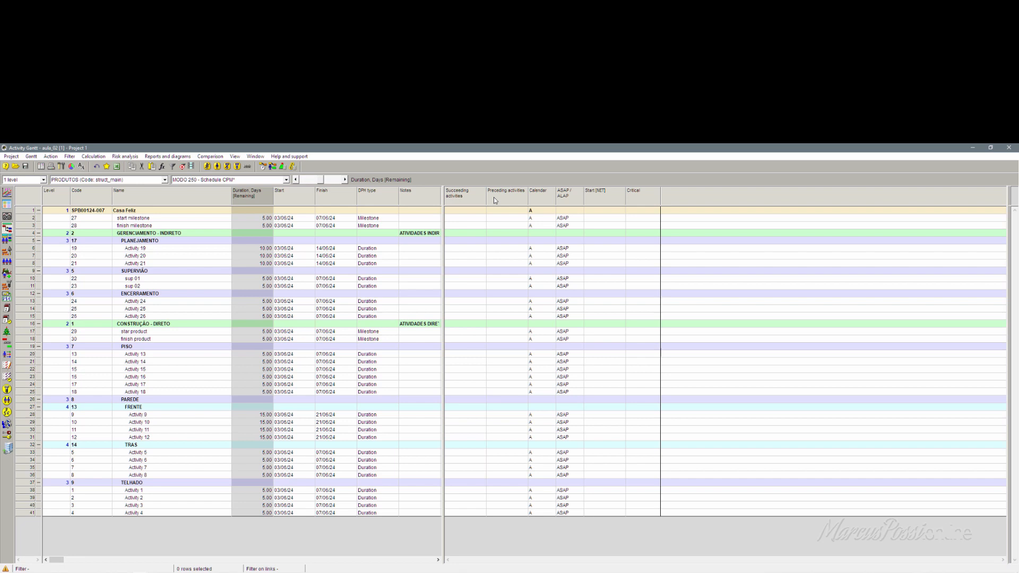
- Pull the right-edge splitter left so the green Gantt bars appear beside the table
click(549, 202)
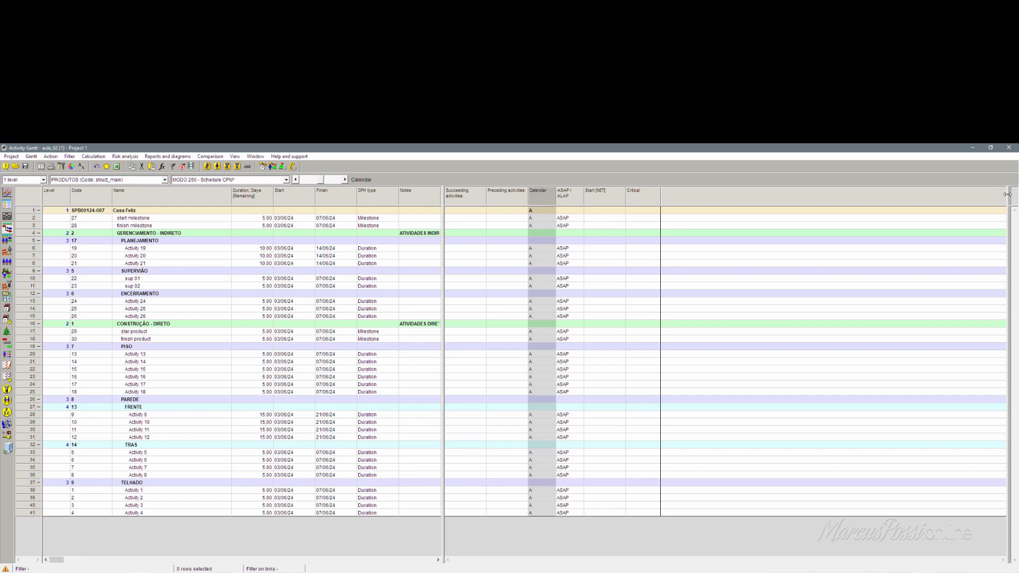
drag(1006, 194, 552, 245)
mouse_move(636, 258)
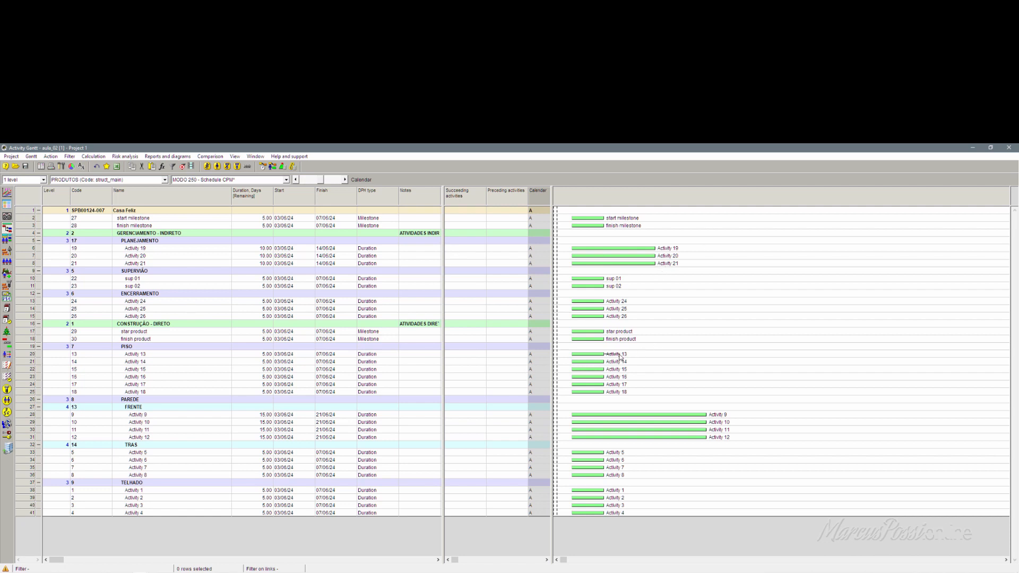
- Create finish-start links 13→14→15 and on to 18, placing Preceding before Succeeding activities
drag(619, 356, 629, 363)
drag(630, 362, 629, 362)
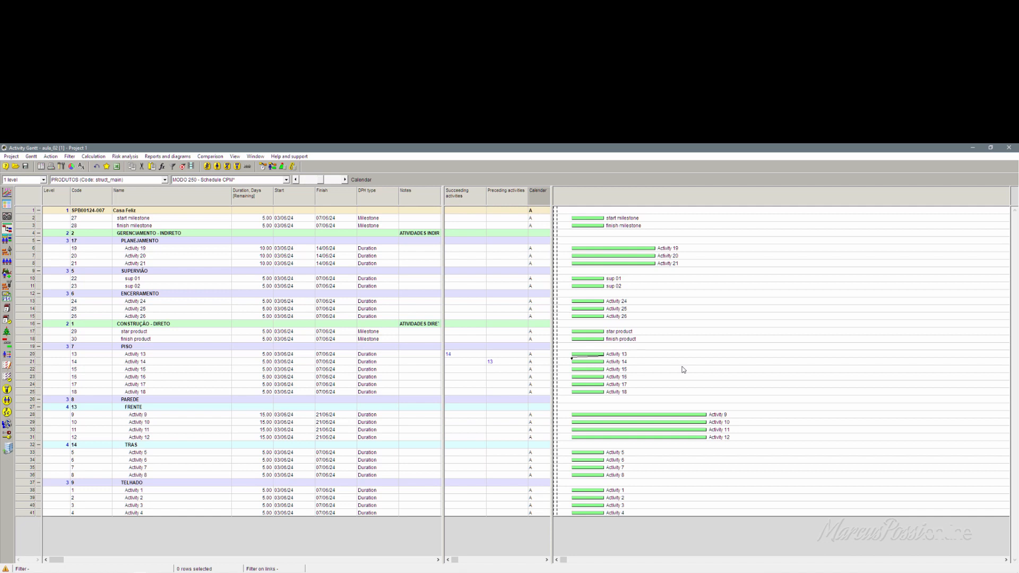
drag(648, 362, 633, 375)
drag(635, 378, 638, 393)
drag(501, 202, 463, 202)
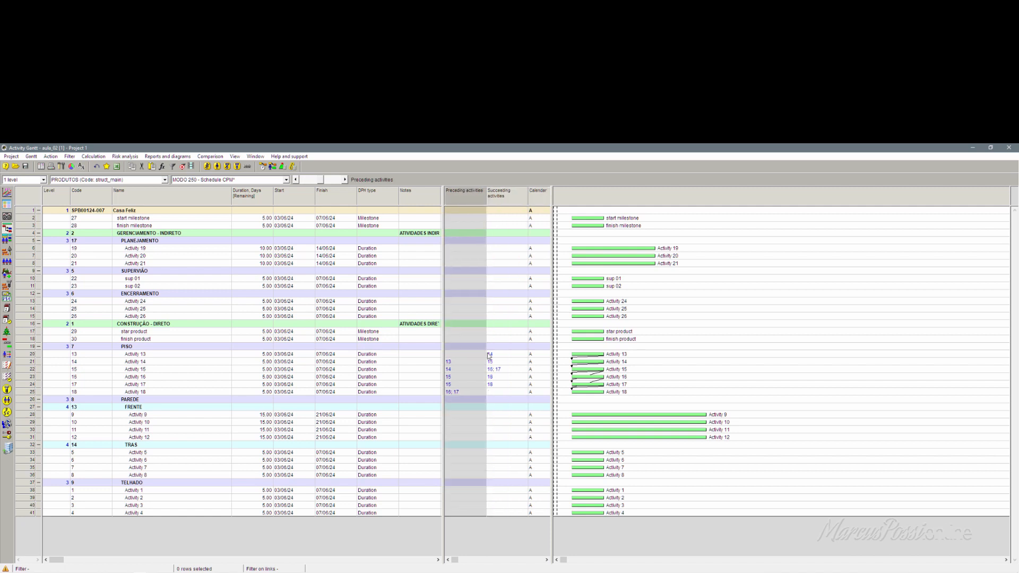
click(457, 363)
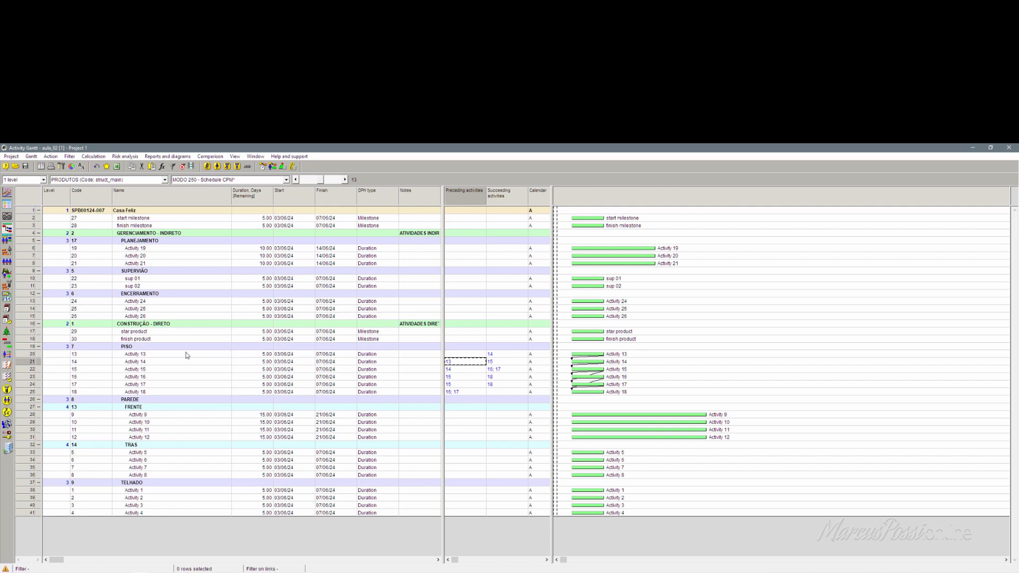
- Recode Activity 13 as codigo-13 and check Activity 14's predecessor shows it
click(91, 356)
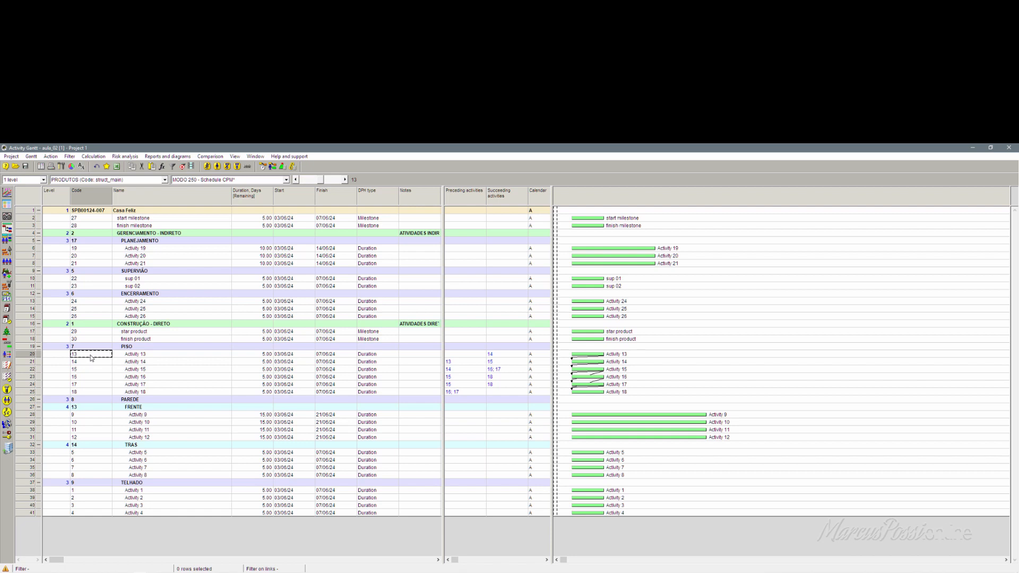
text(codigo-13)
key(Return)
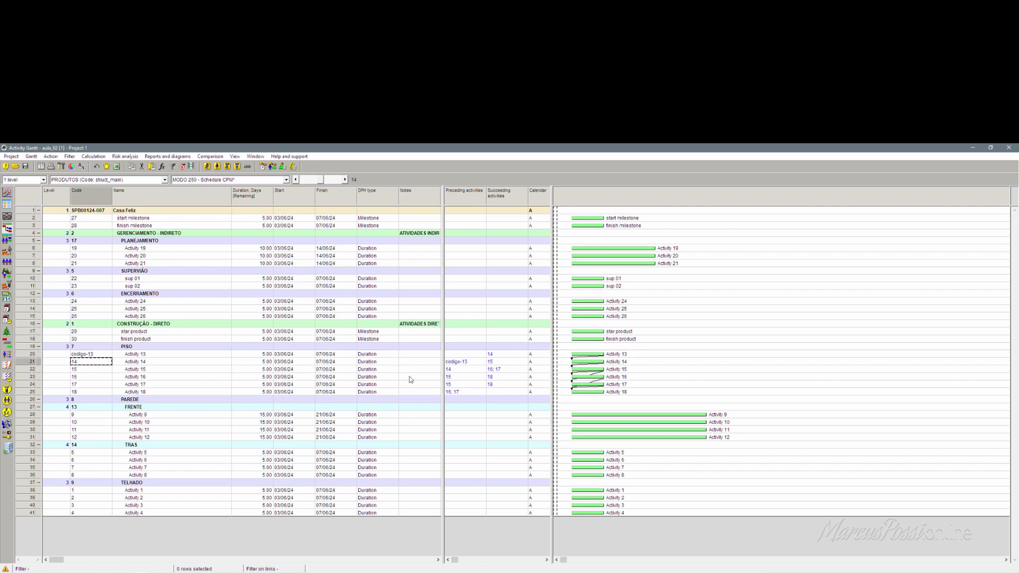
click(455, 363)
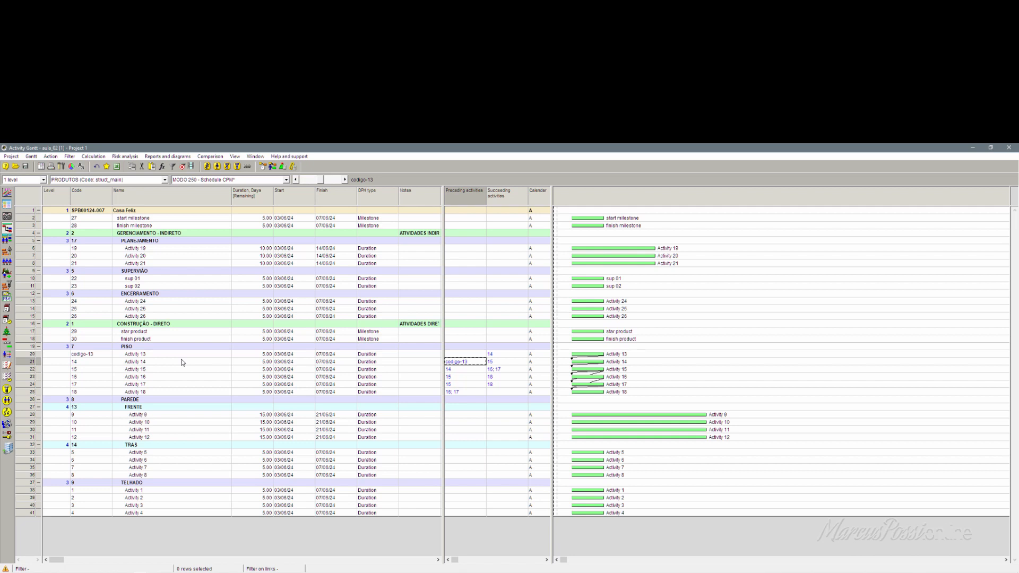
- Fix Activity 15's invalid code to codigo-15 and check Activity 14's successor link
click(89, 372)
text(codig - 15)
key(Return)
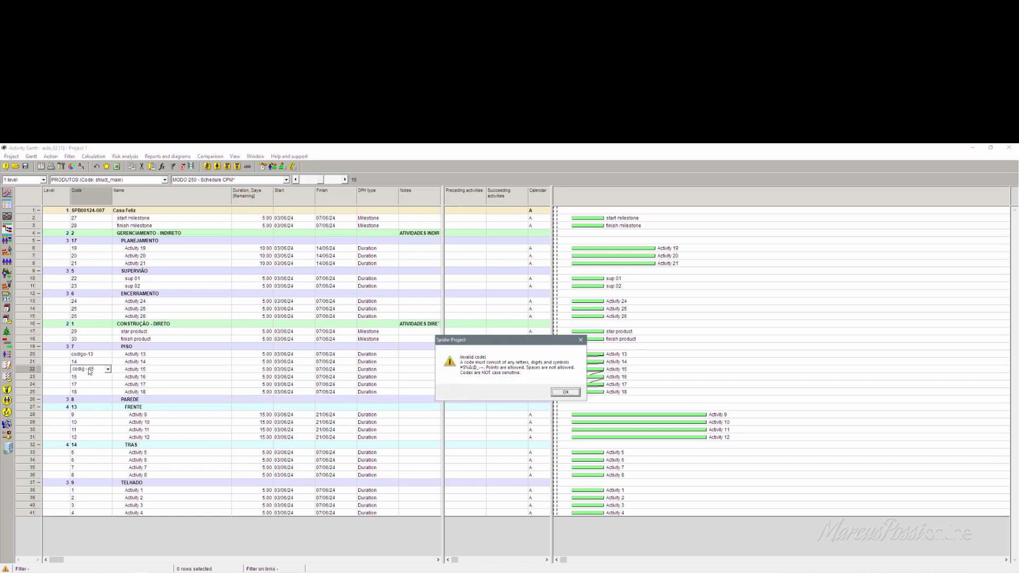
key(Return)
click(99, 372)
drag(102, 369, 37, 371)
text(codigo-15)
key(Return)
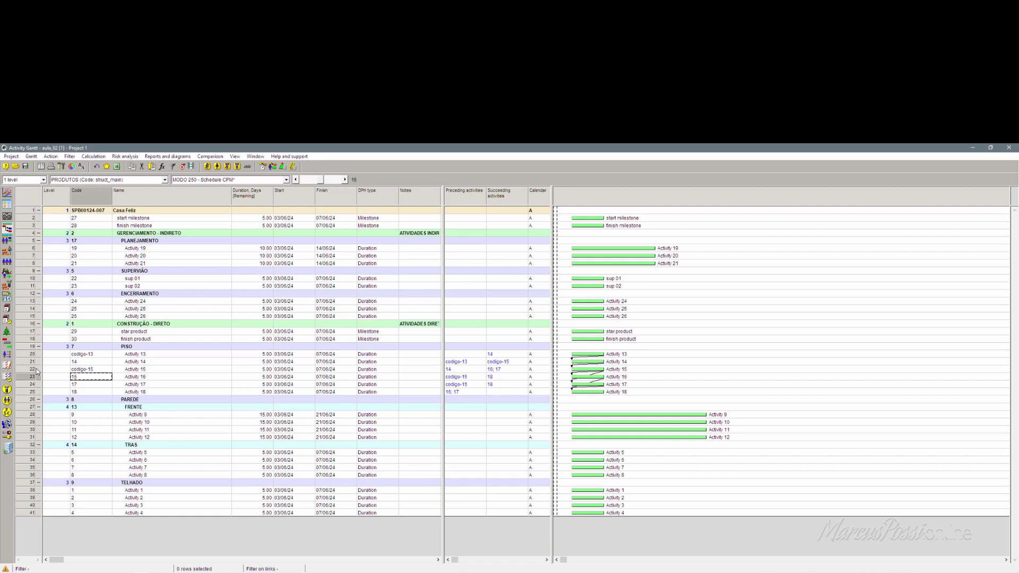
click(473, 363)
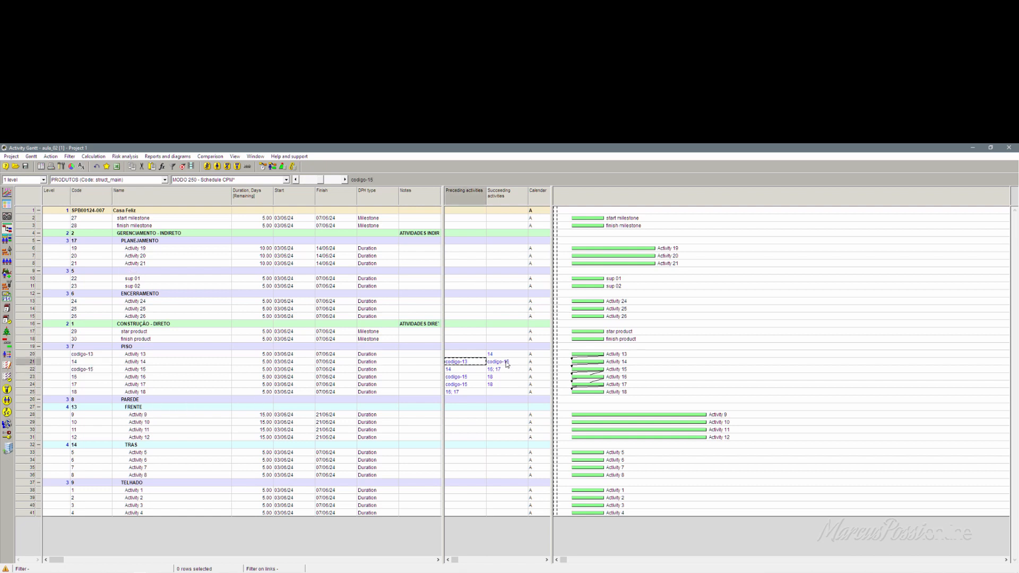
click(506, 362)
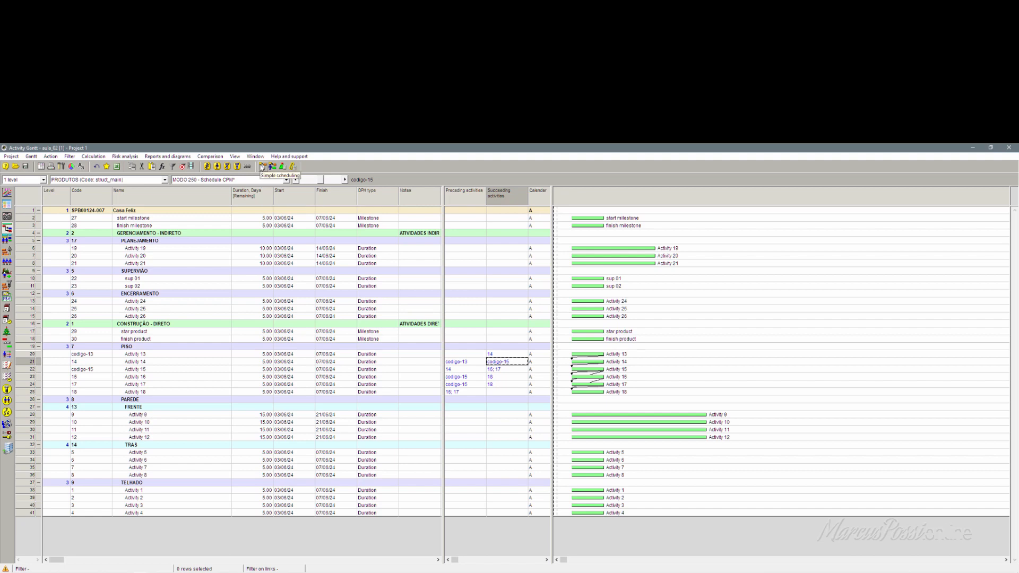
- Paste the Gantt screenshot into a new unsaved Paint image and zoom toward the scheduling icons
key(alt+Tab)
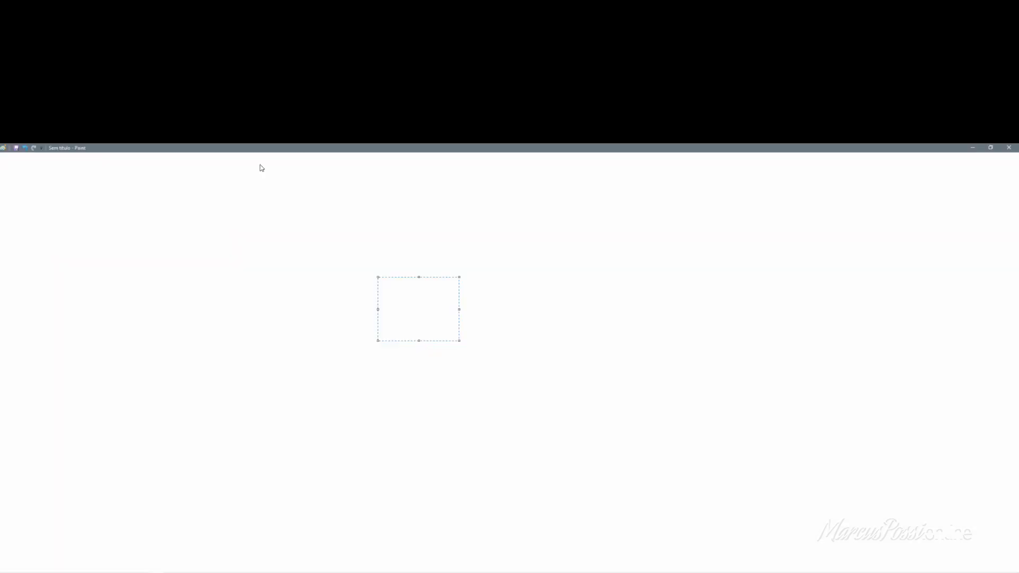
key(ctrl+n)
key(n)
key(ctrl+v)
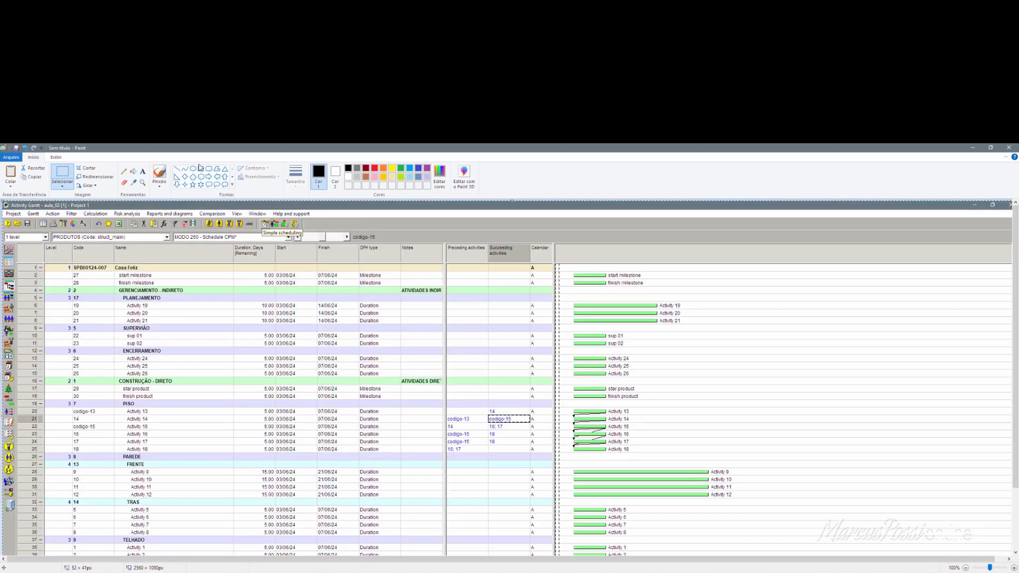
click(142, 182)
click(260, 233)
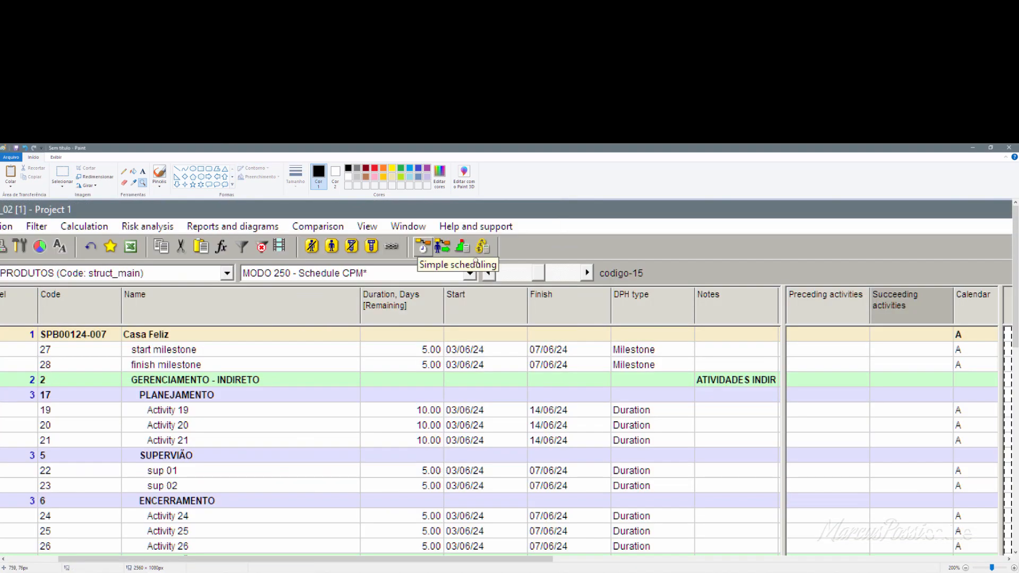
click(260, 234)
click(294, 306)
click(295, 307)
- Zoom closer, draw a red up-arrow and position it under the Simple scheduling label
click(276, 305)
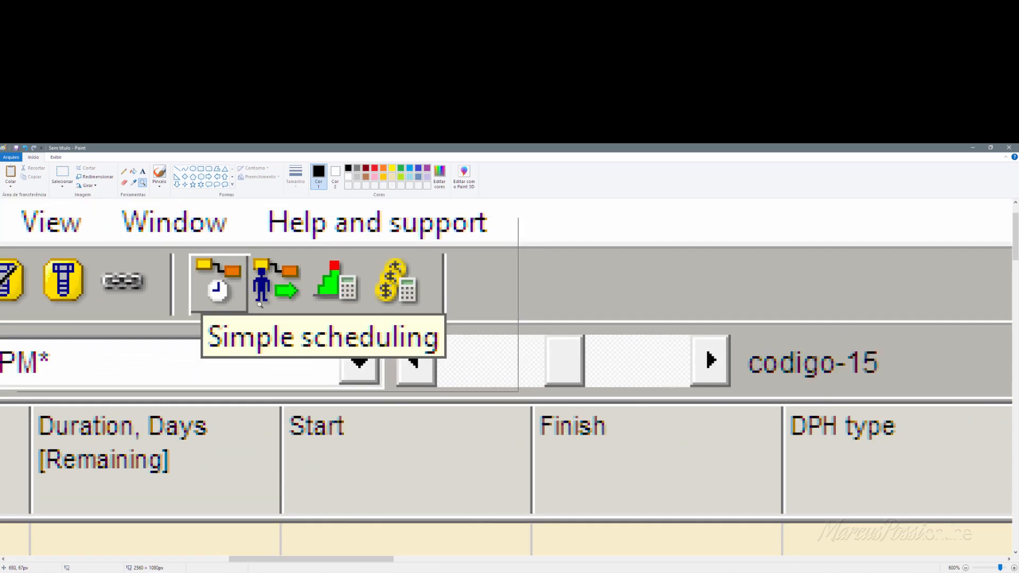
click(262, 305)
click(374, 168)
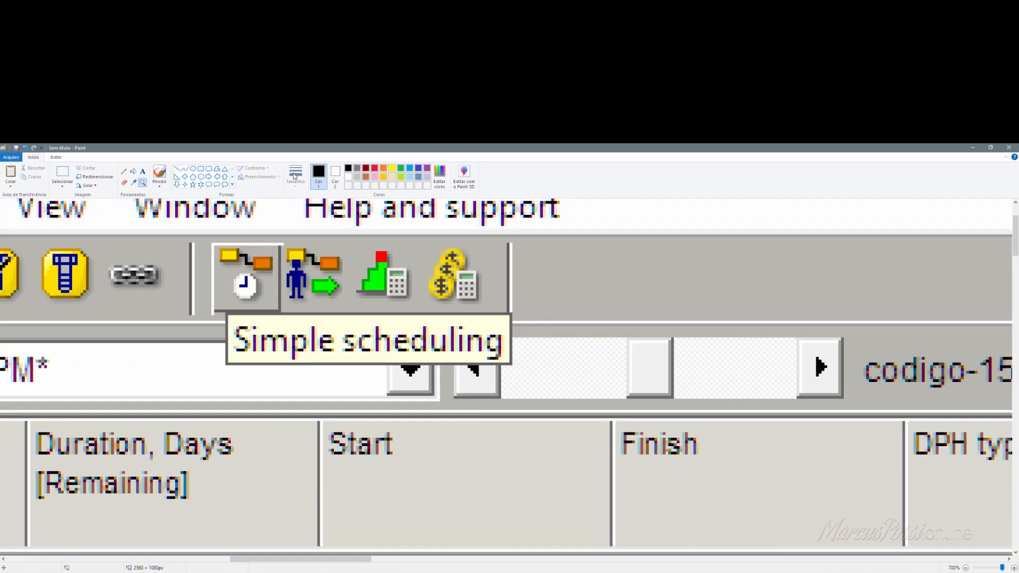
click(225, 176)
mouse_move(214, 312)
mouse_down()
mouse_move(301, 438)
mouse_move(303, 459)
mouse_up()
drag(260, 391, 386, 445)
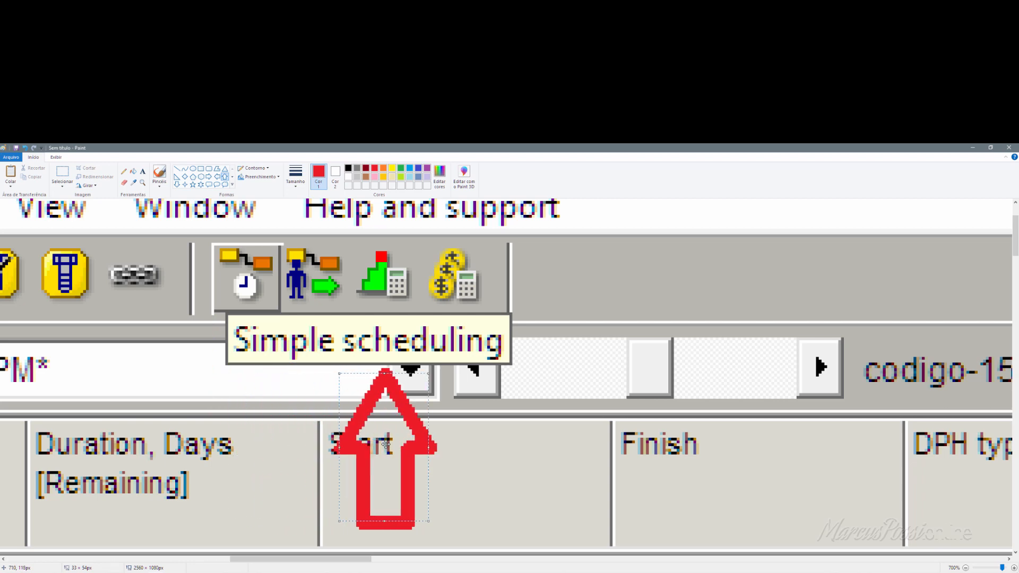
drag(386, 445, 247, 403)
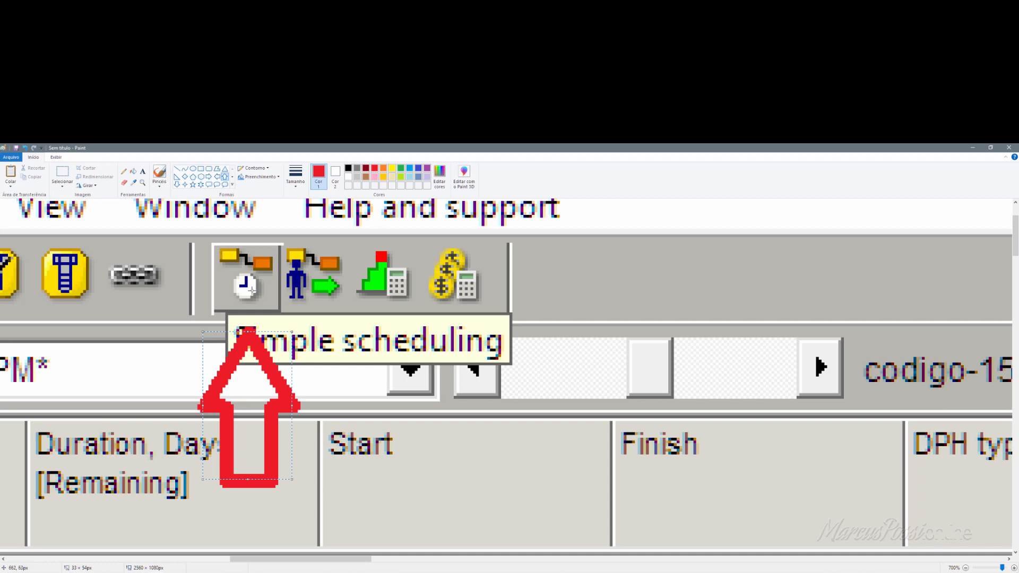
- Run Simple scheduling after reviewing Reserves and General options, then inspect the resulting PISO staircase bars
click(972, 147)
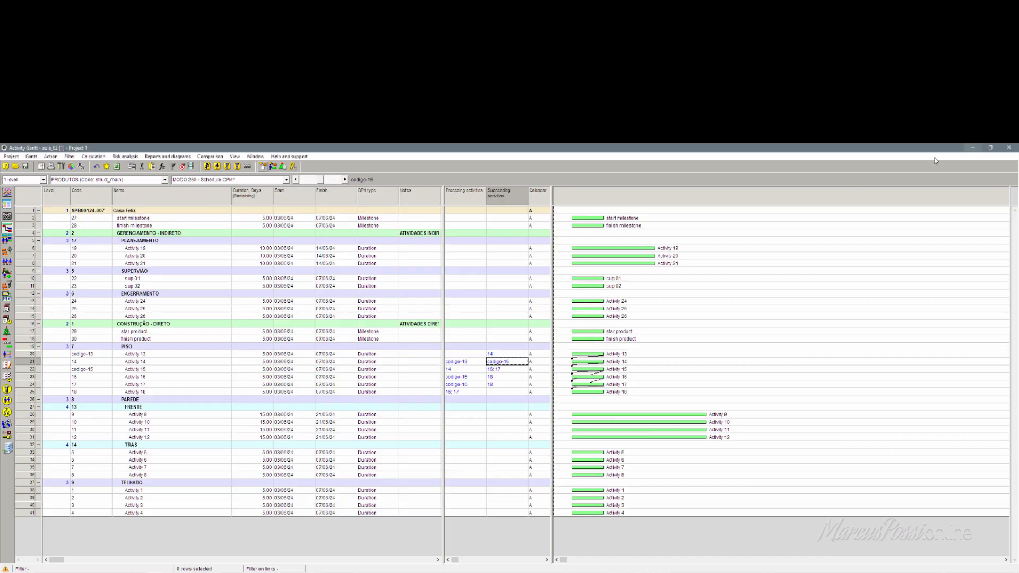
click(264, 168)
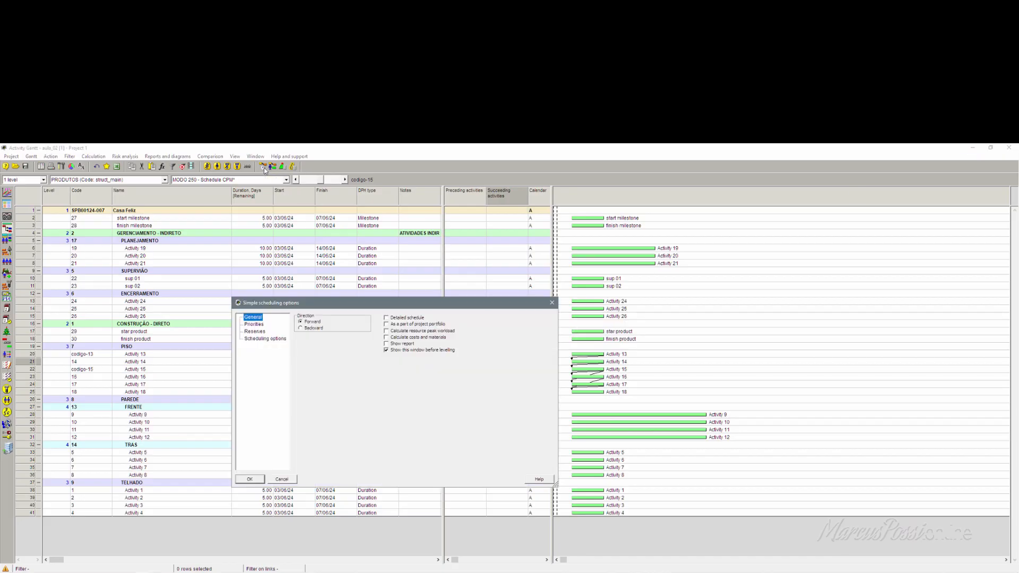
drag(370, 303, 329, 274)
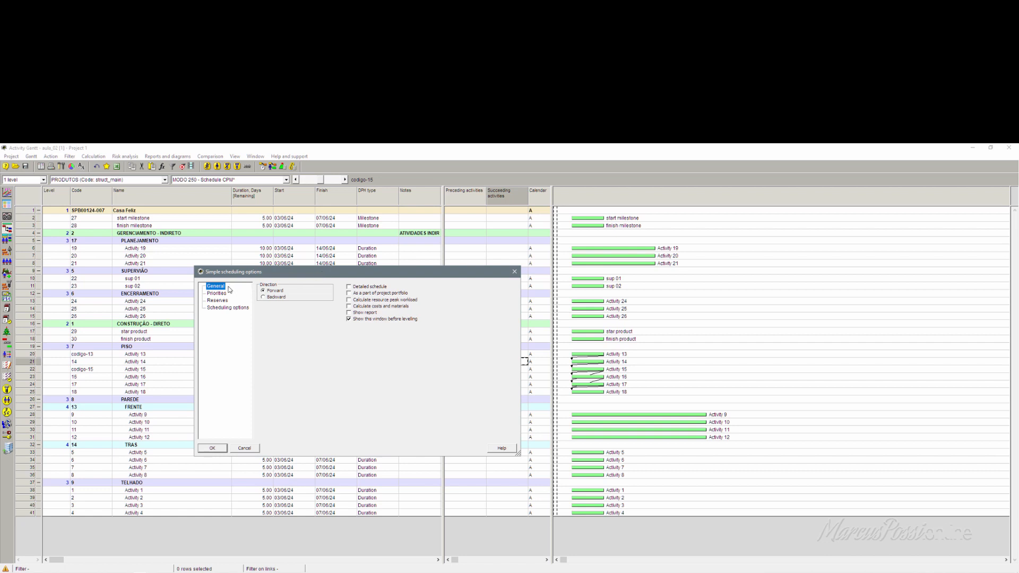
click(218, 301)
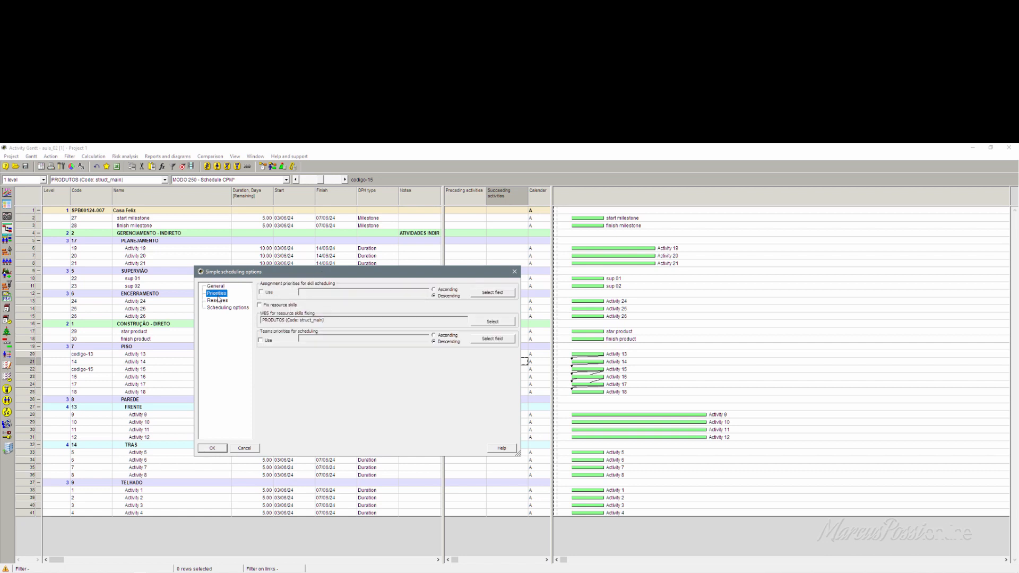
click(220, 309)
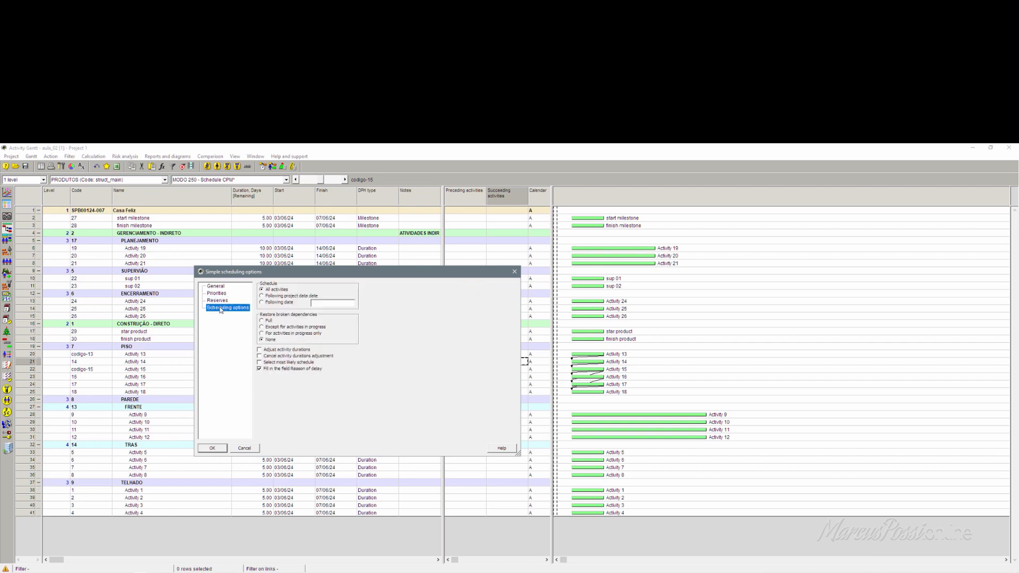
click(214, 451)
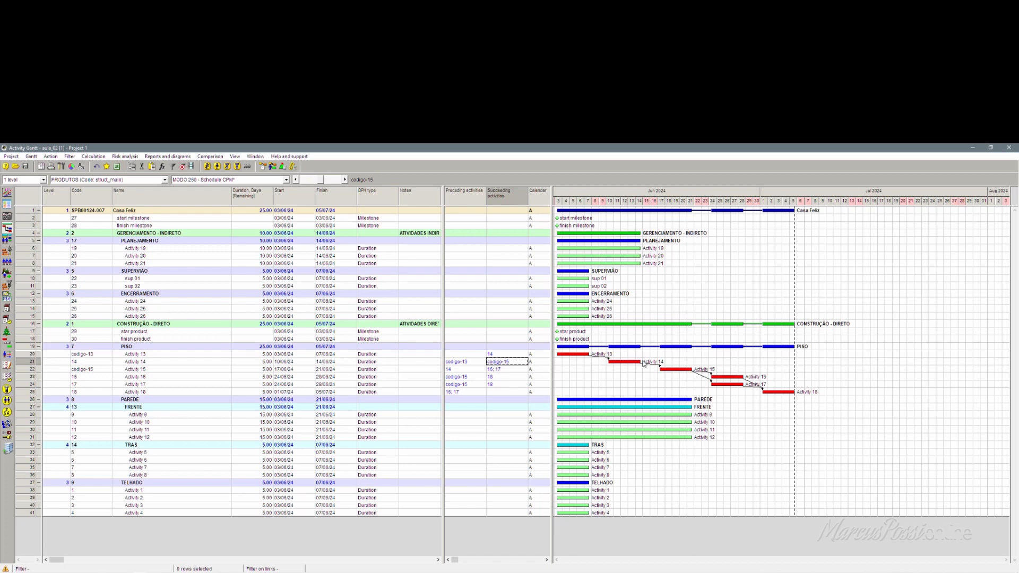
mouse_move(572, 355)
mouse_move(674, 370)
mouse_move(778, 395)
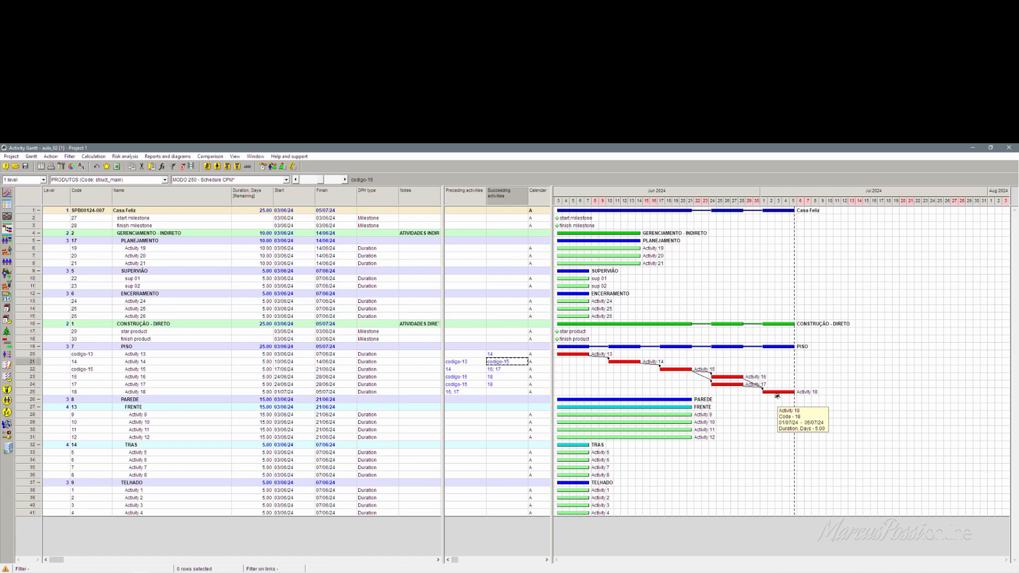
- Link FRENTE Activities 9–12 as a chain
click(30, 417)
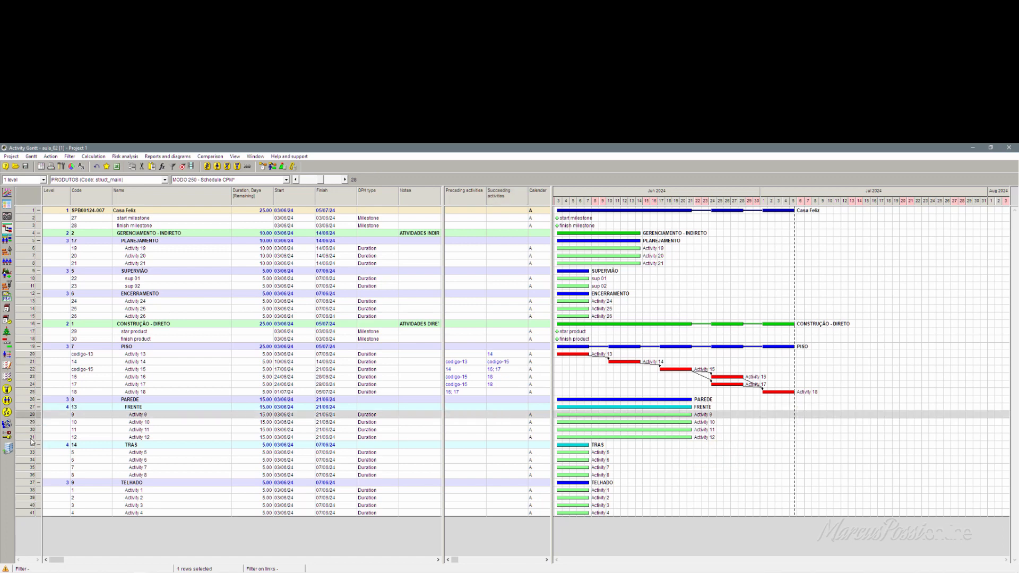
shift+click(30, 438)
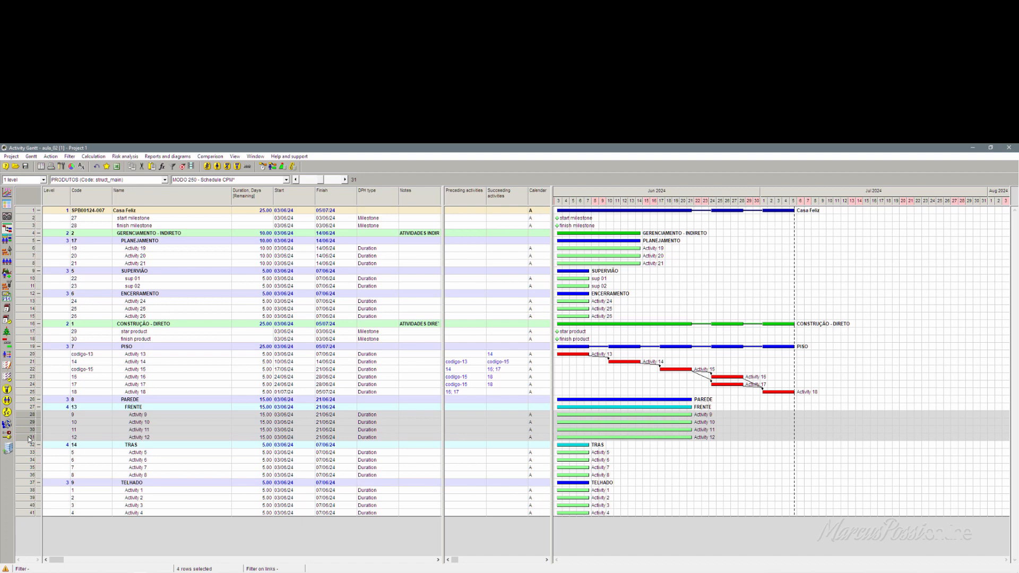
right_click(28, 415)
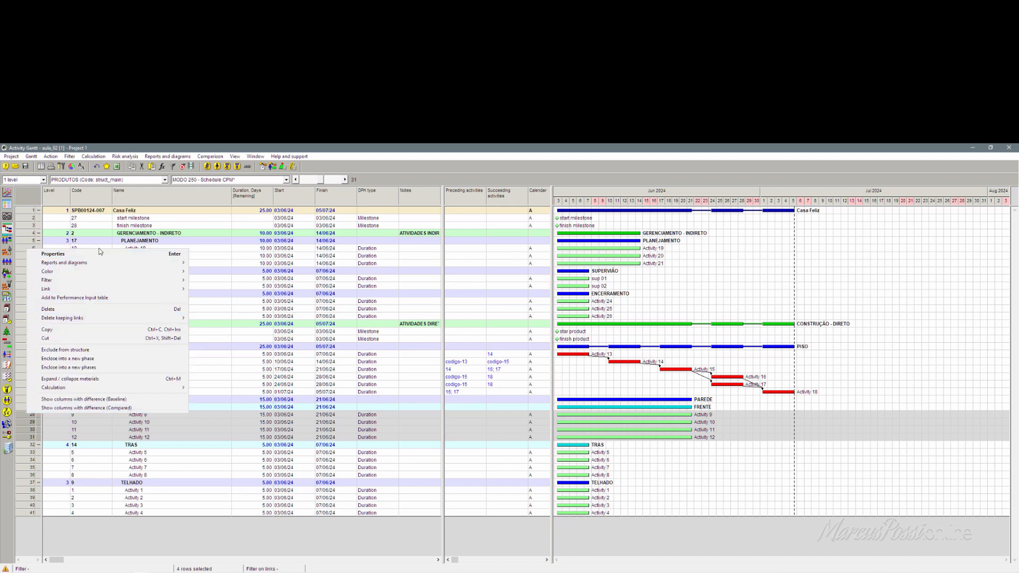
mouse_move(102, 290)
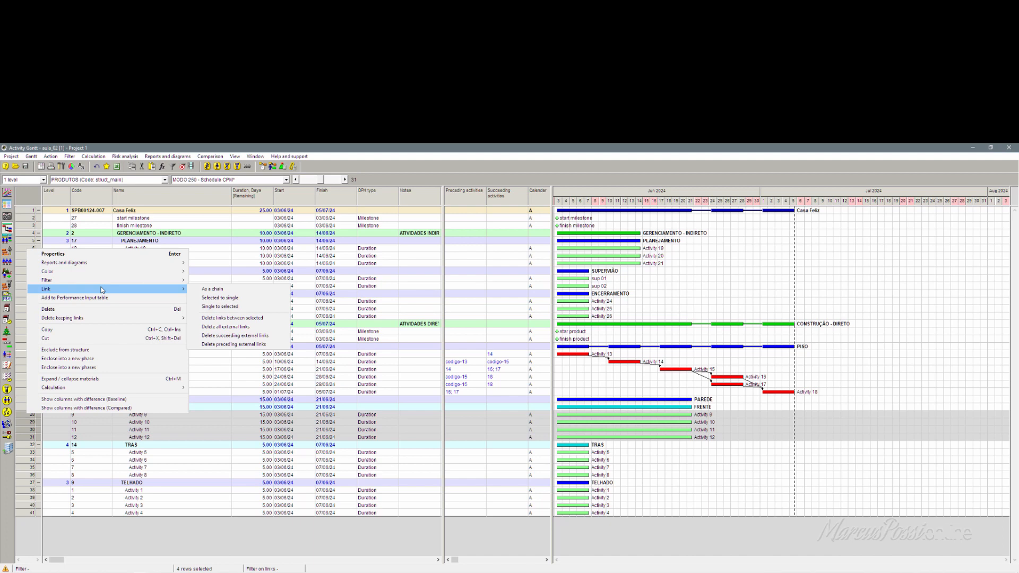
click(226, 294)
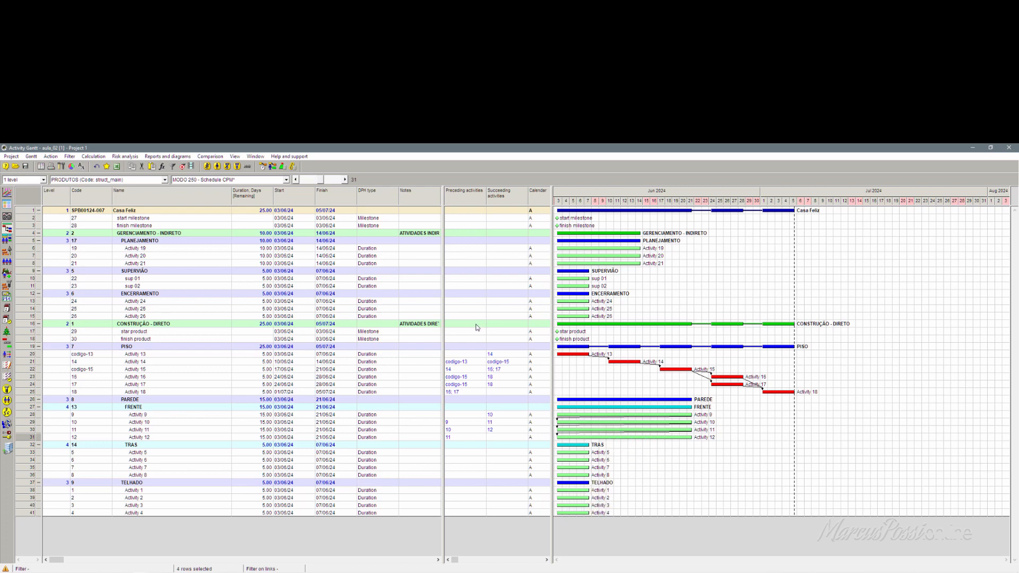
- Reschedule so Activity 12 ends 23/08/24, and zoom the timescale out to weeks
click(266, 165)
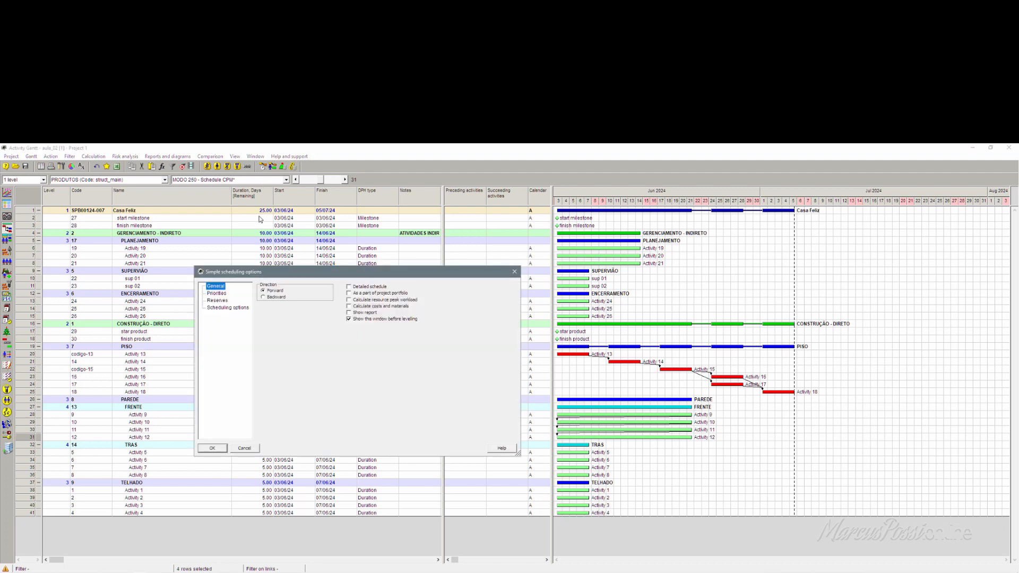
click(212, 448)
drag(320, 179, 312, 180)
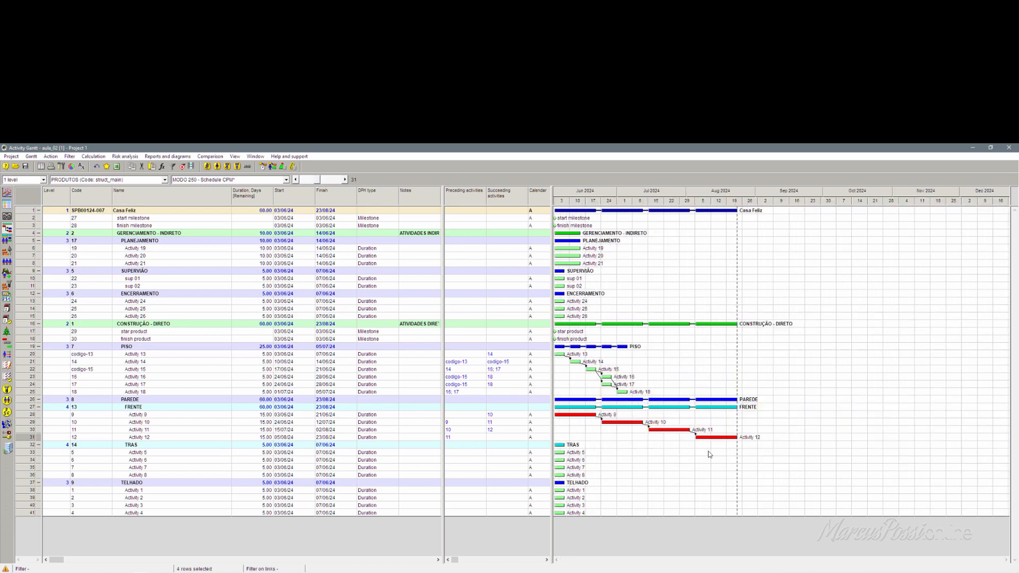
click(27, 454)
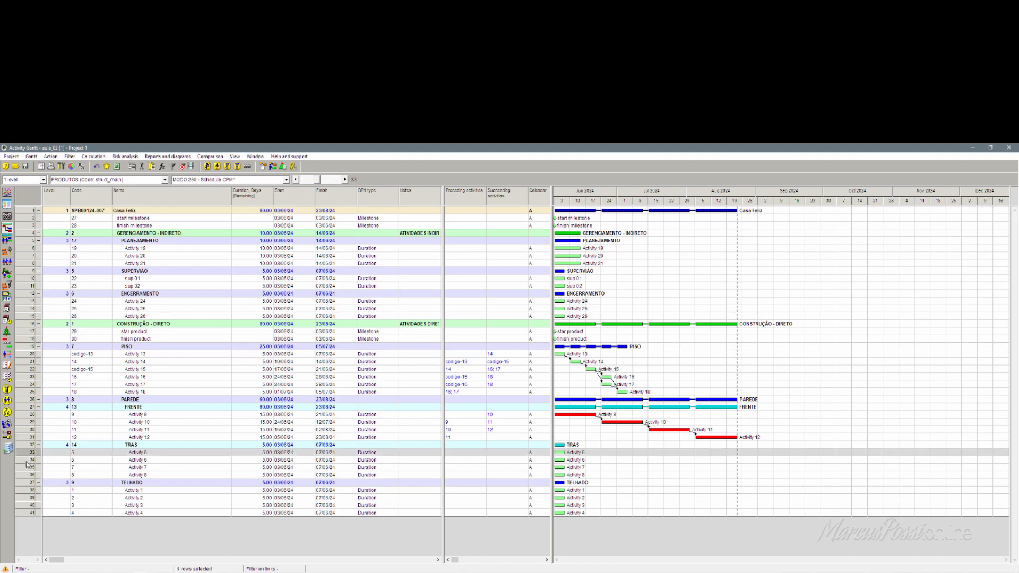
- Link TRAS Activities 5, 7, 6 and 8 as a chain
ctrl+click(27, 467)
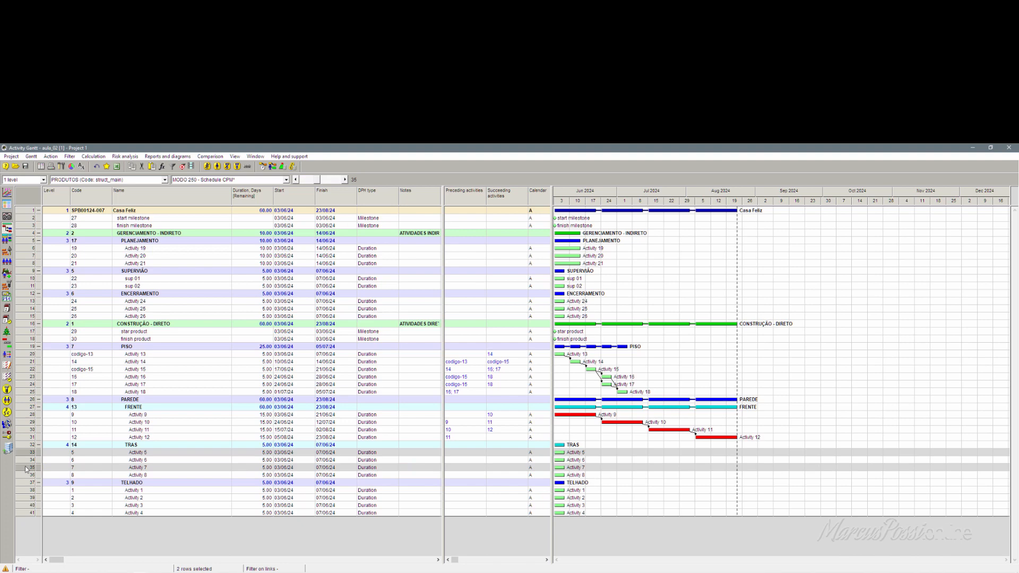
ctrl+click(25, 461)
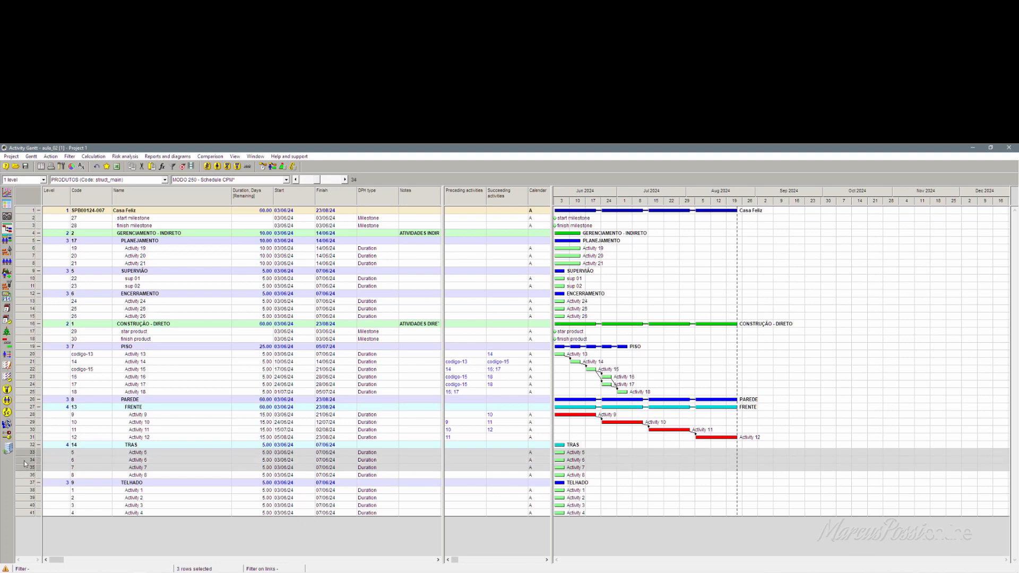
ctrl+click(26, 475)
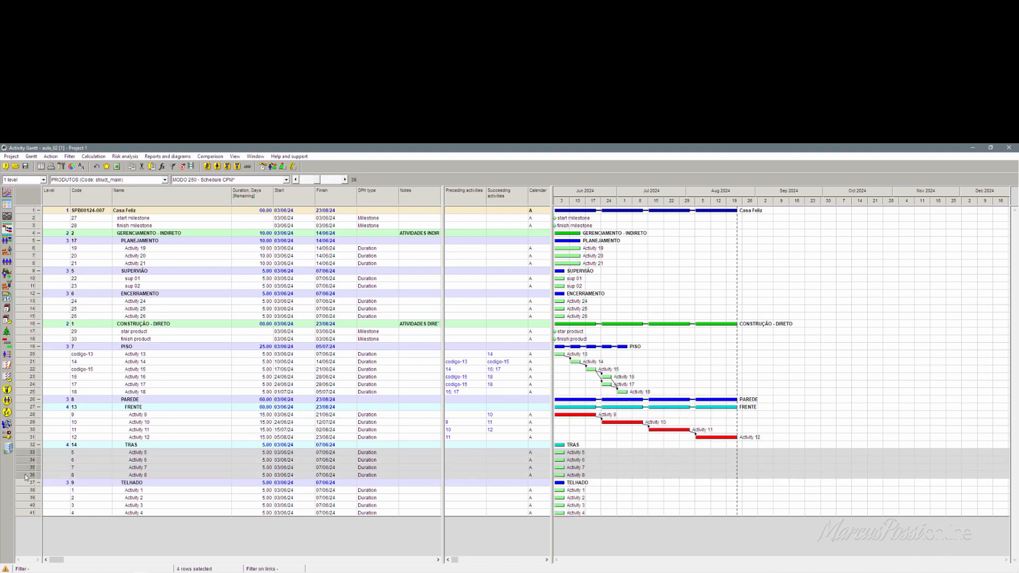
right_click(26, 477)
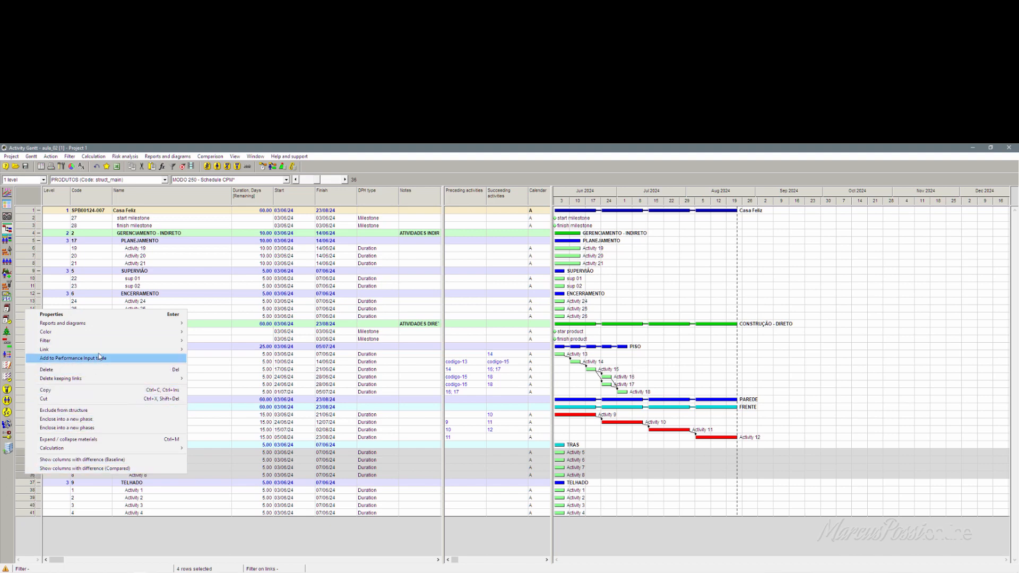
mouse_move(106, 353)
click(218, 350)
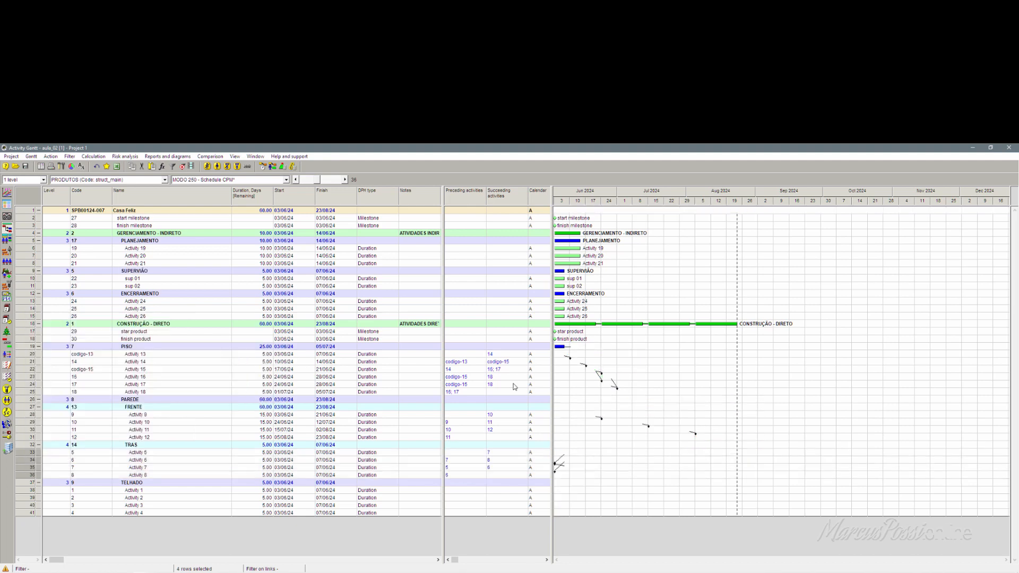
- Reschedule so TRAS spans 20 days ending 28/06/24, then select TELHADO Activities 1 and 4
click(262, 168)
key(Return)
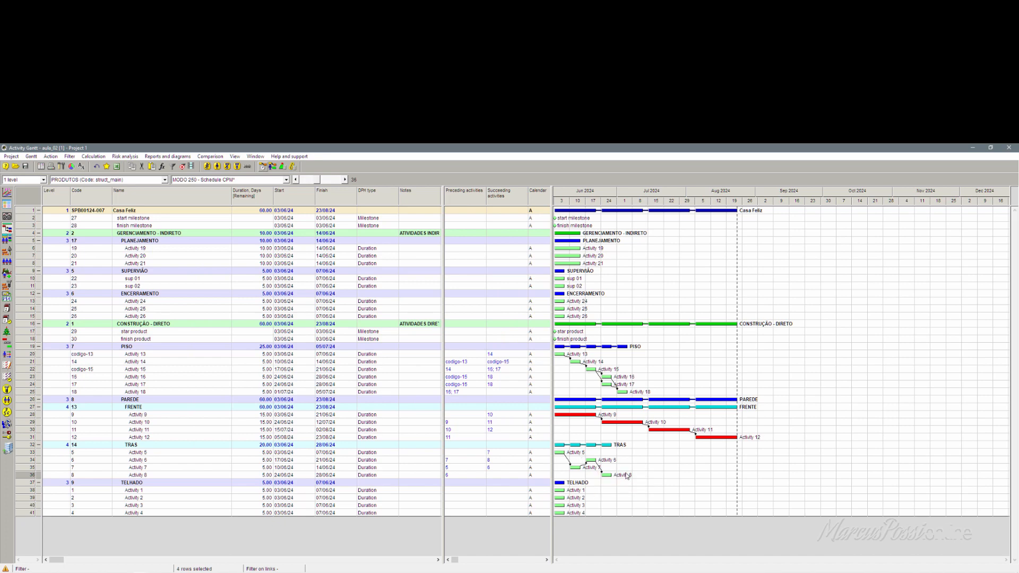
click(30, 491)
ctrl+click(30, 513)
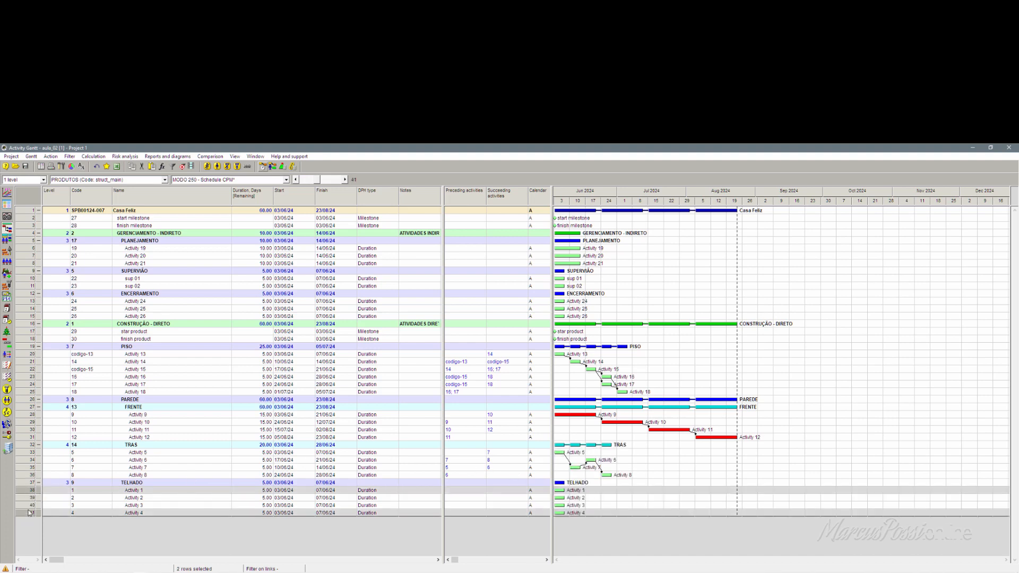
- Chain TELHADO Activities 1, 4, 2 and 3 and reschedule to a 20-day span ending 28/06/24
ctrl+click(28, 498)
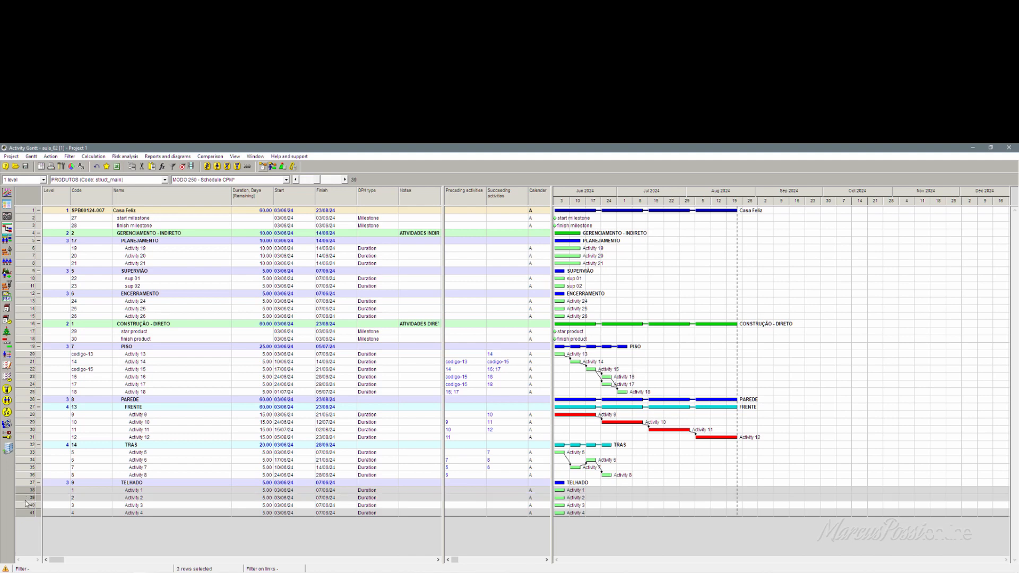
ctrl+click(32, 505)
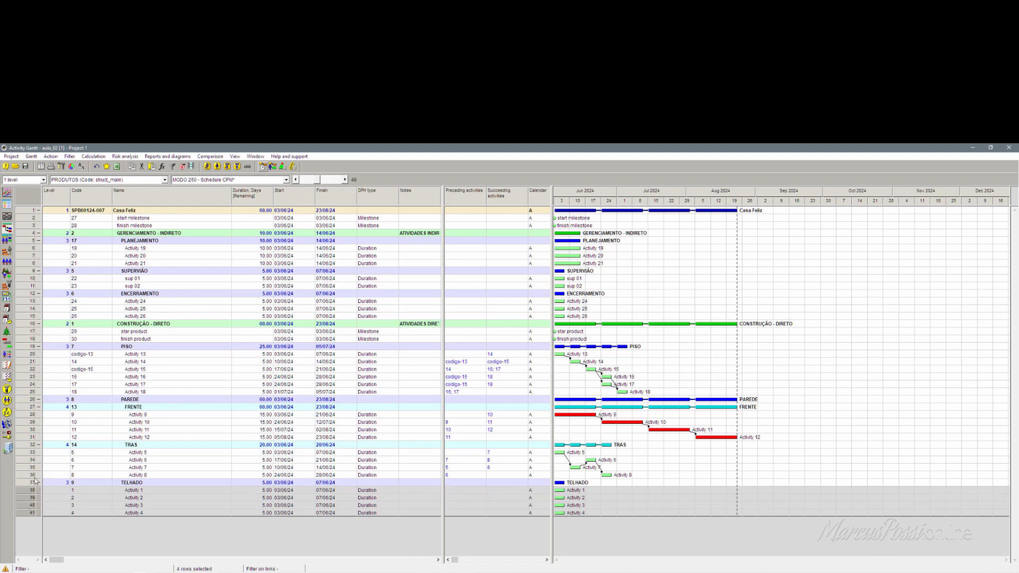
right_click(23, 494)
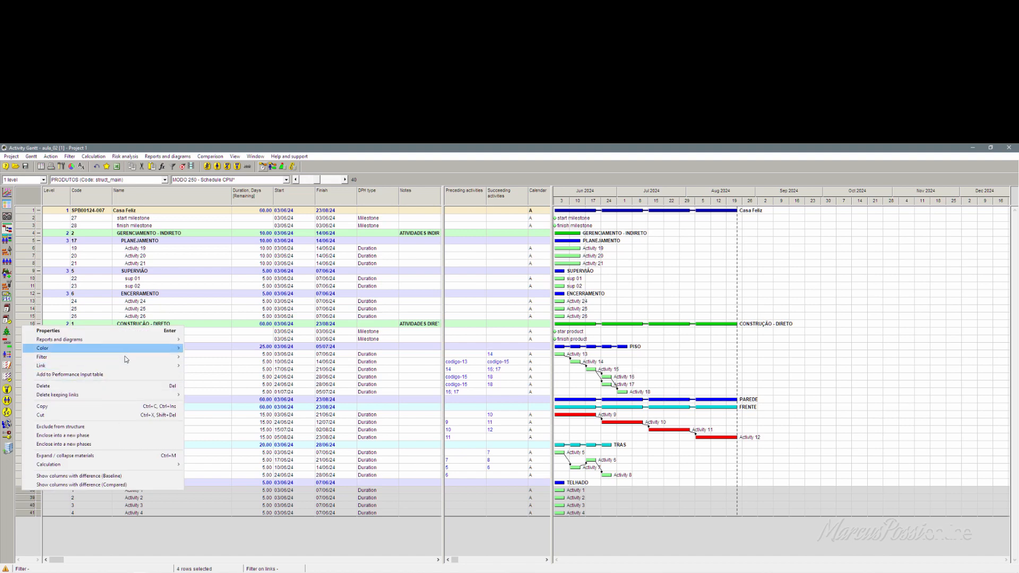
mouse_move(130, 366)
click(247, 371)
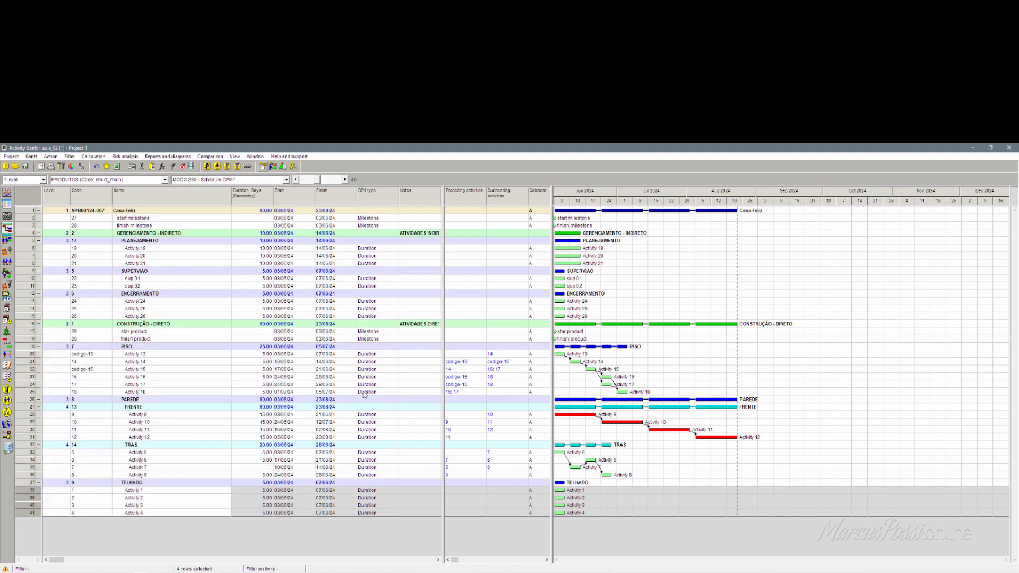
click(262, 167)
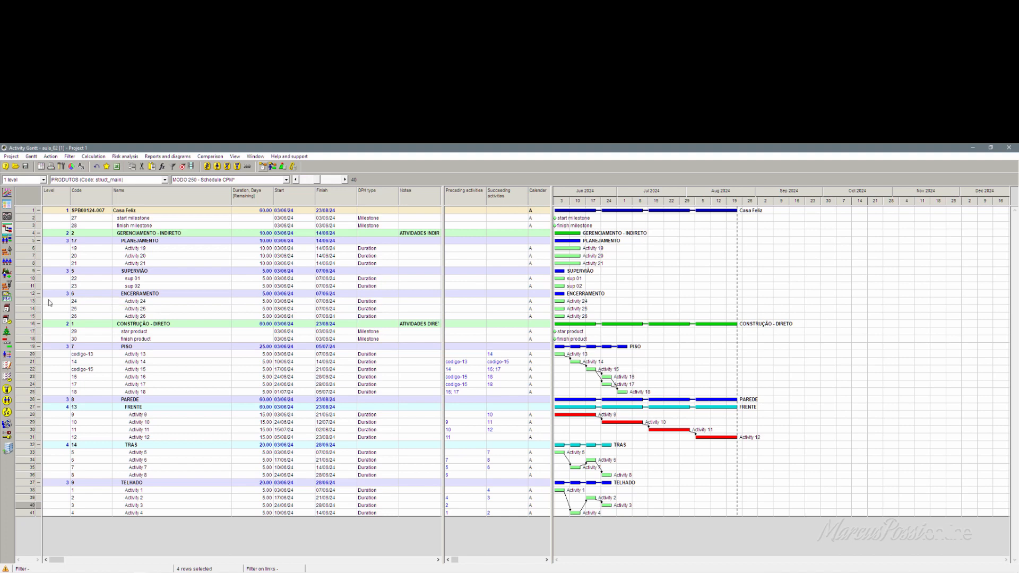
- Chain ENCERRAMENTO Activities 24, 25 and 26 and reschedule to 15 days ending 21/06/24
click(31, 302)
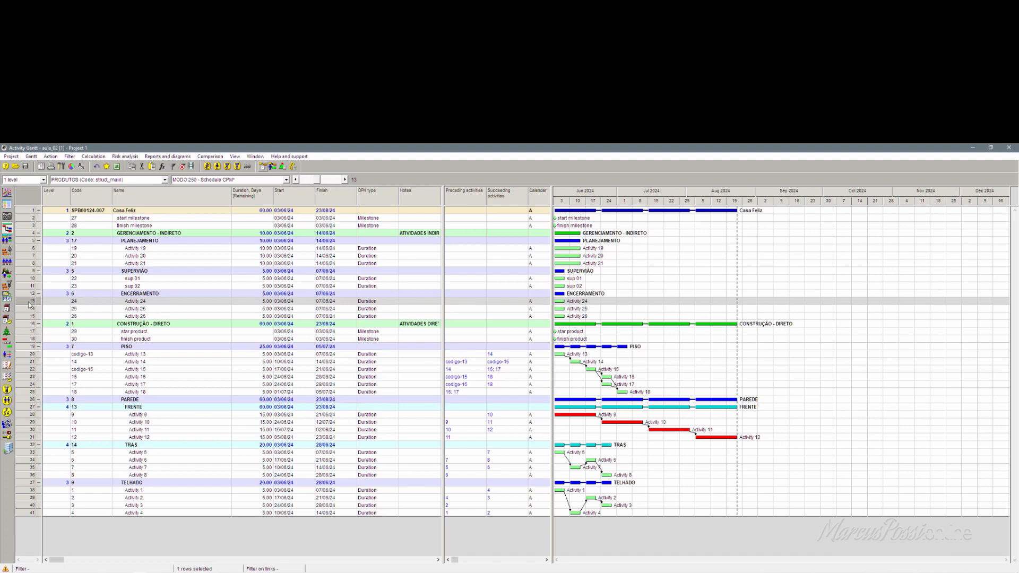
shift+click(30, 309)
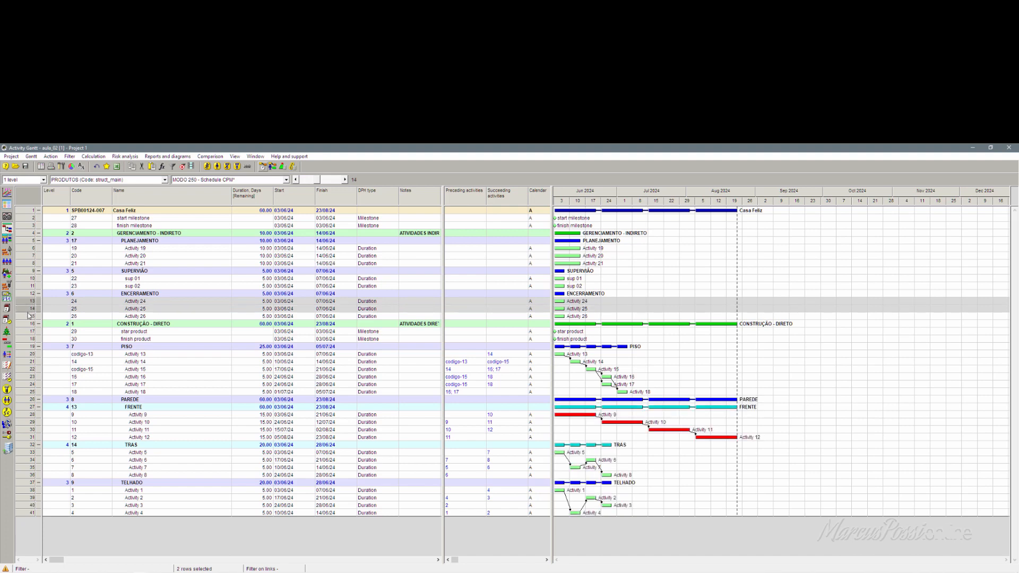
shift+click(30, 316)
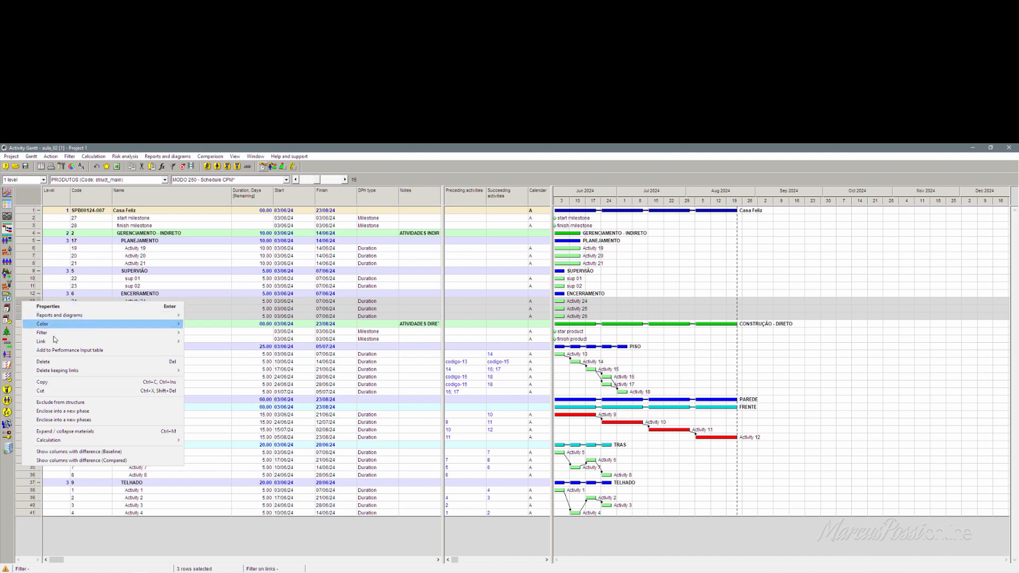
mouse_move(61, 343)
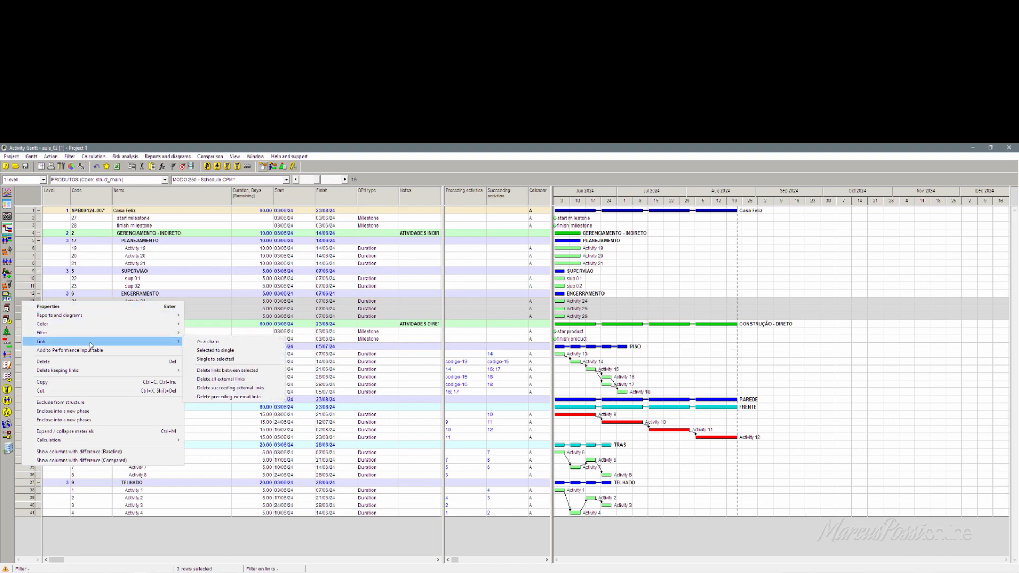
click(211, 343)
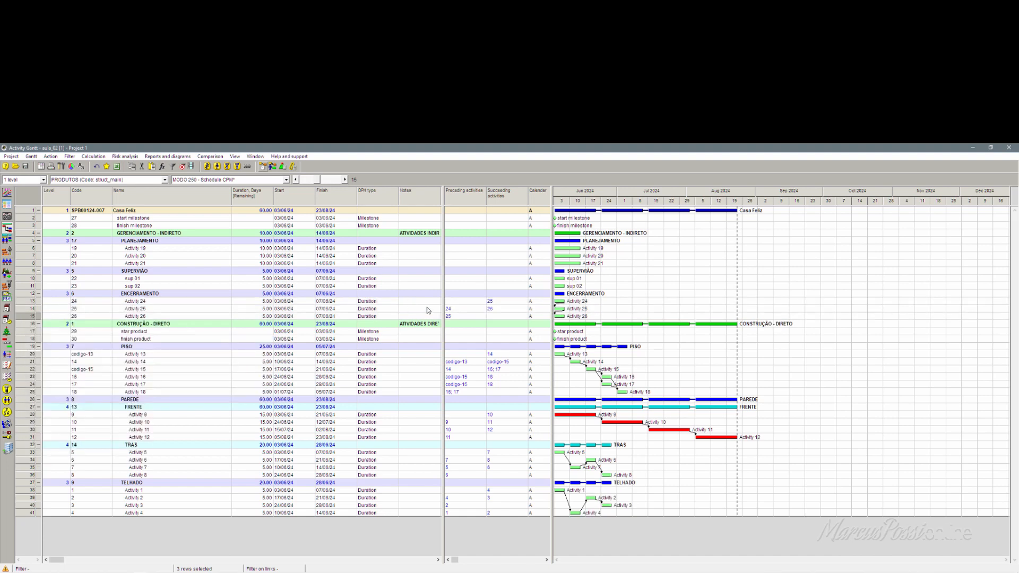
click(264, 167)
key(Return)
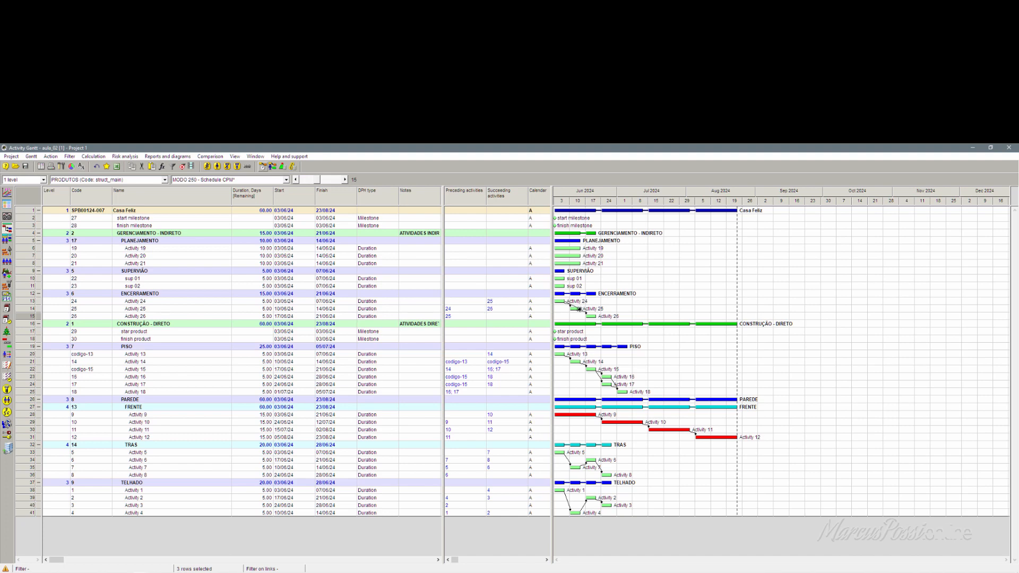
- Change the 24→25 and 25→26 links from Finish-Start to Start-Start
drag(579, 309, 596, 308)
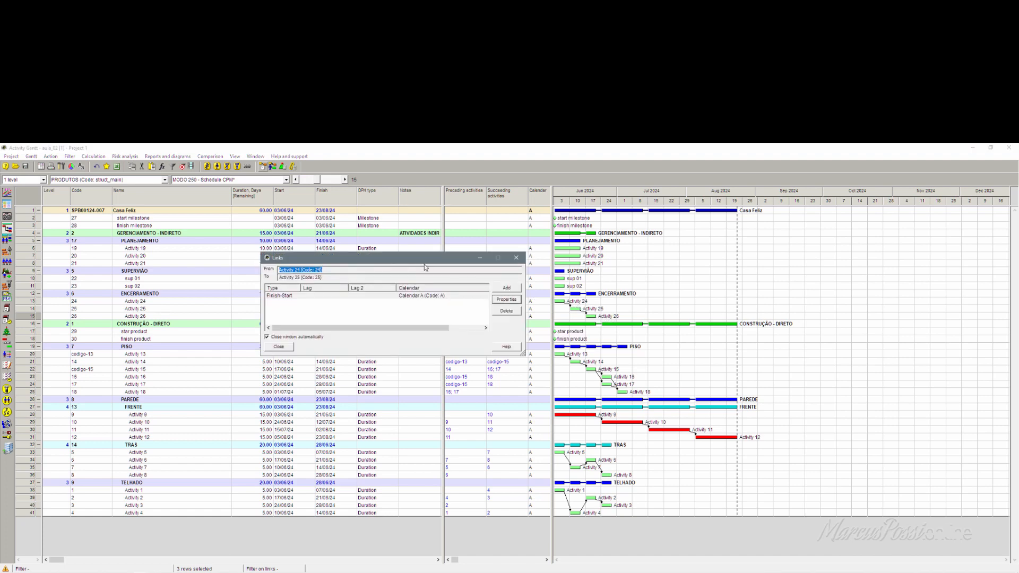
drag(422, 262, 449, 290)
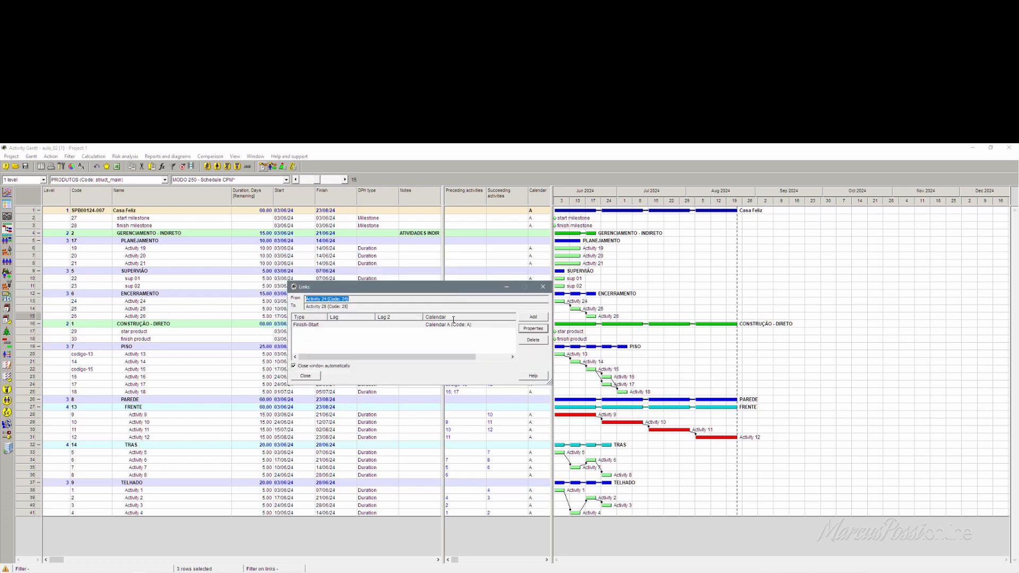
click(307, 328)
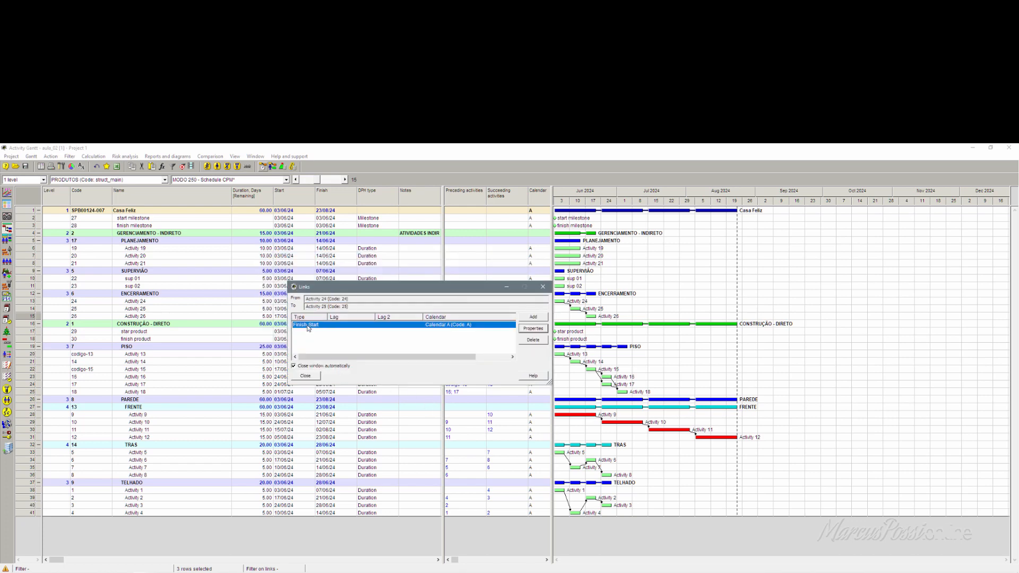
click(533, 329)
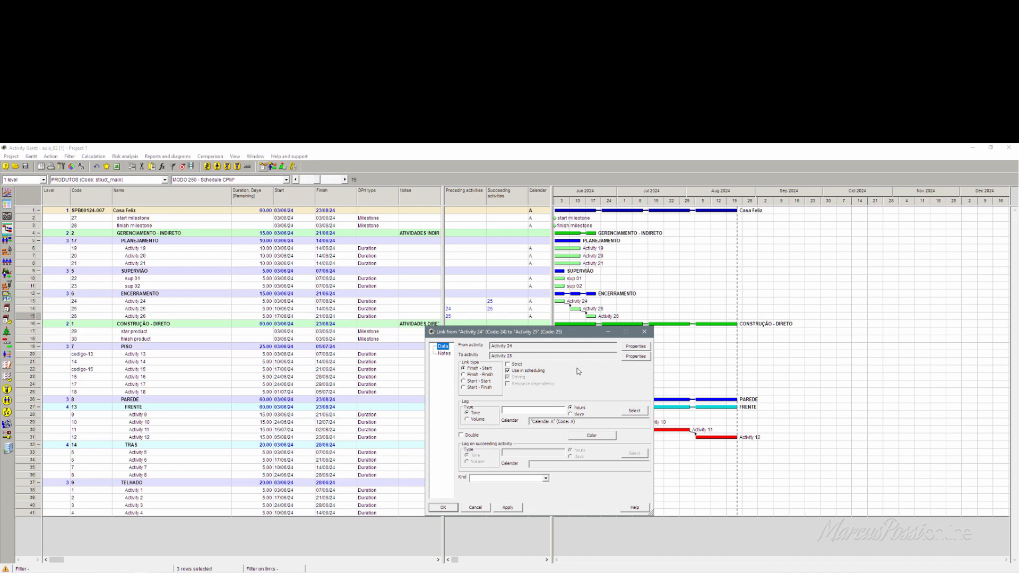
click(464, 381)
click(448, 508)
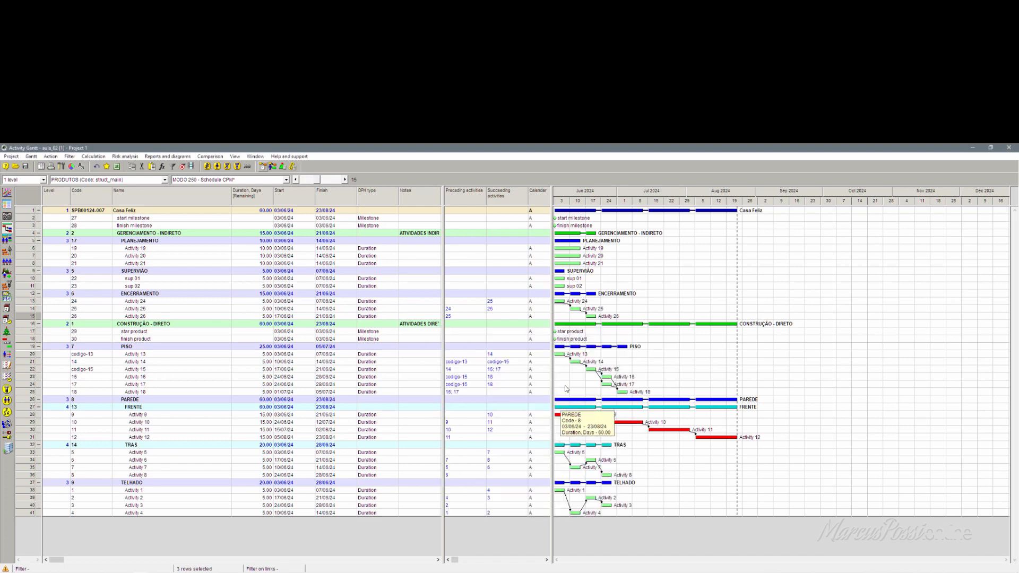
double_click(603, 317)
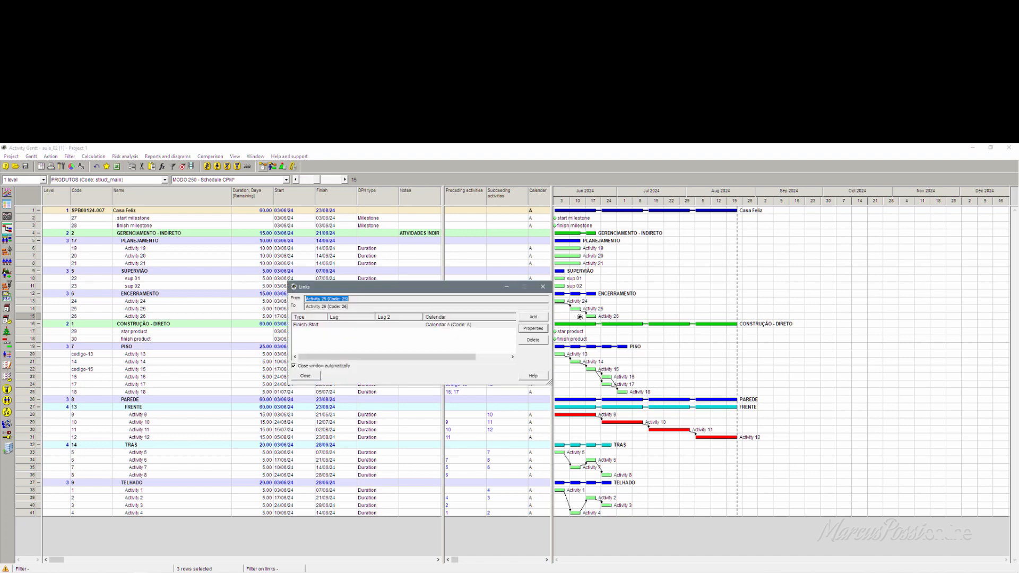
click(319, 326)
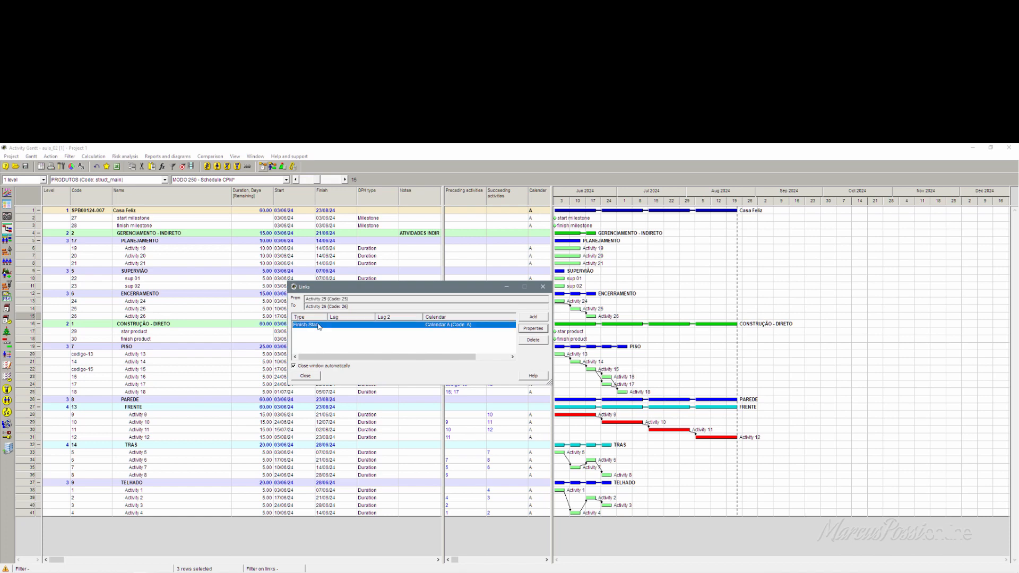
click(536, 329)
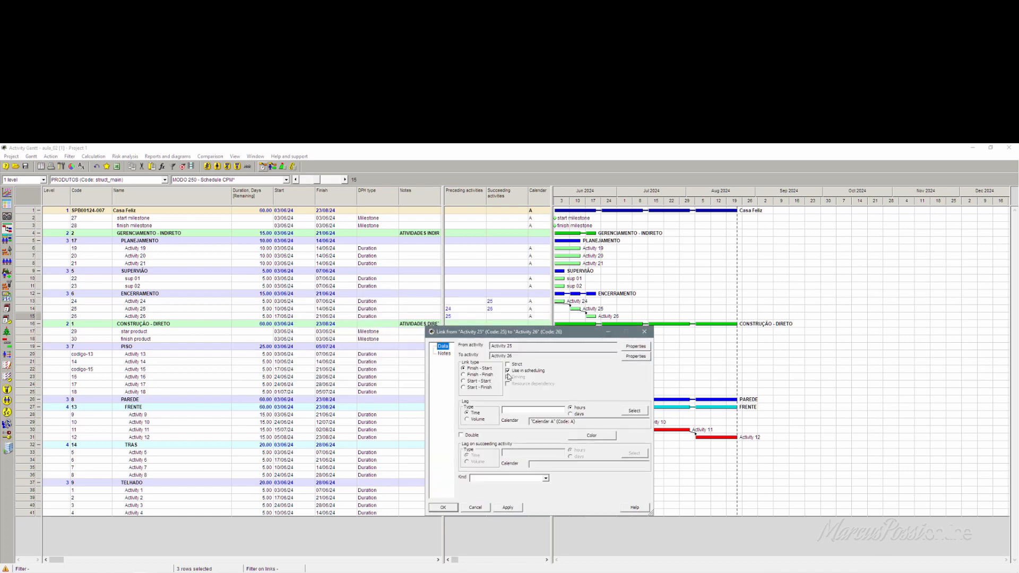
click(464, 381)
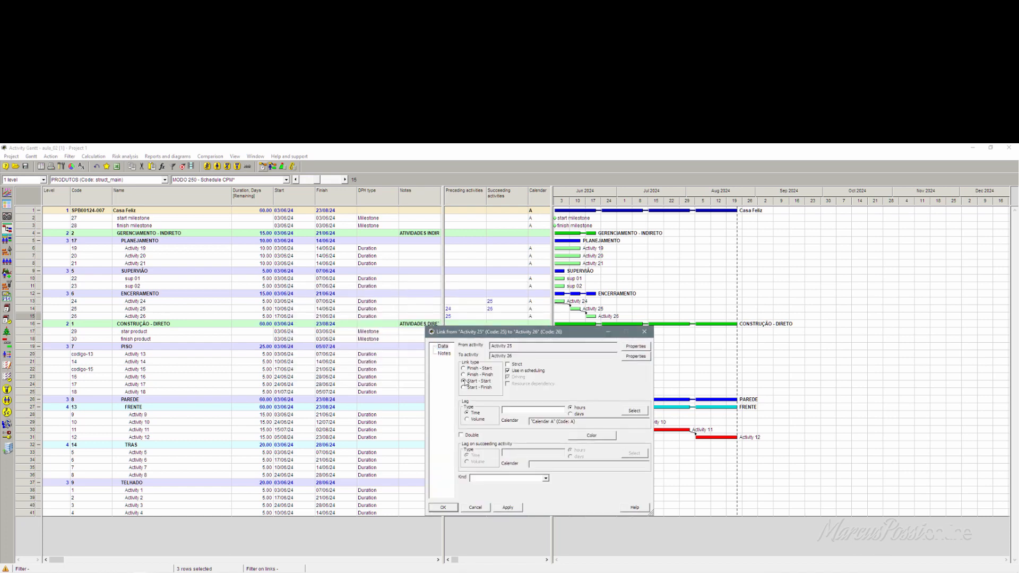
click(444, 507)
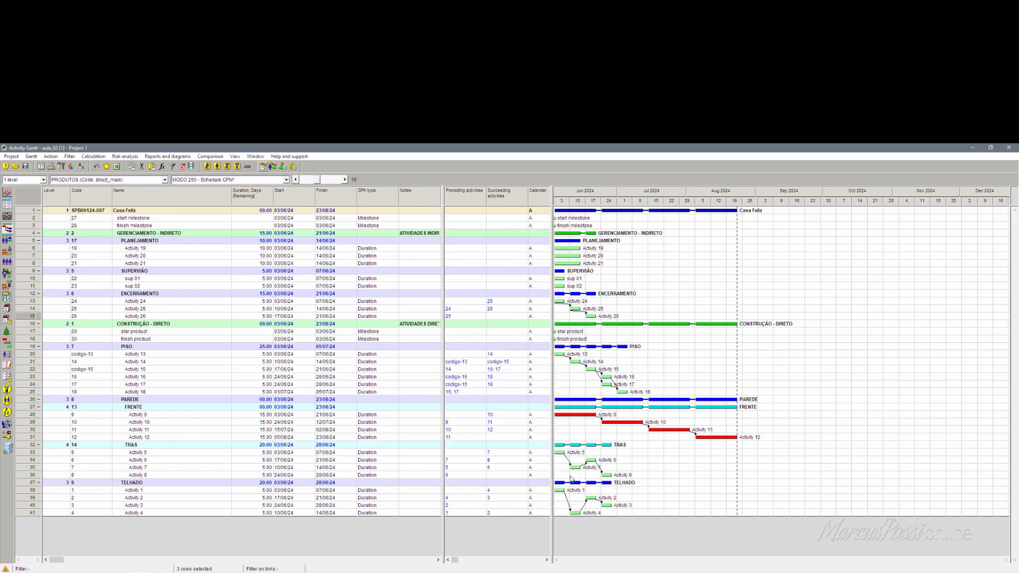
- Reschedule so ENCERRAMENTO lasts 5 days, then switch to Paint
click(269, 167)
key(Return)
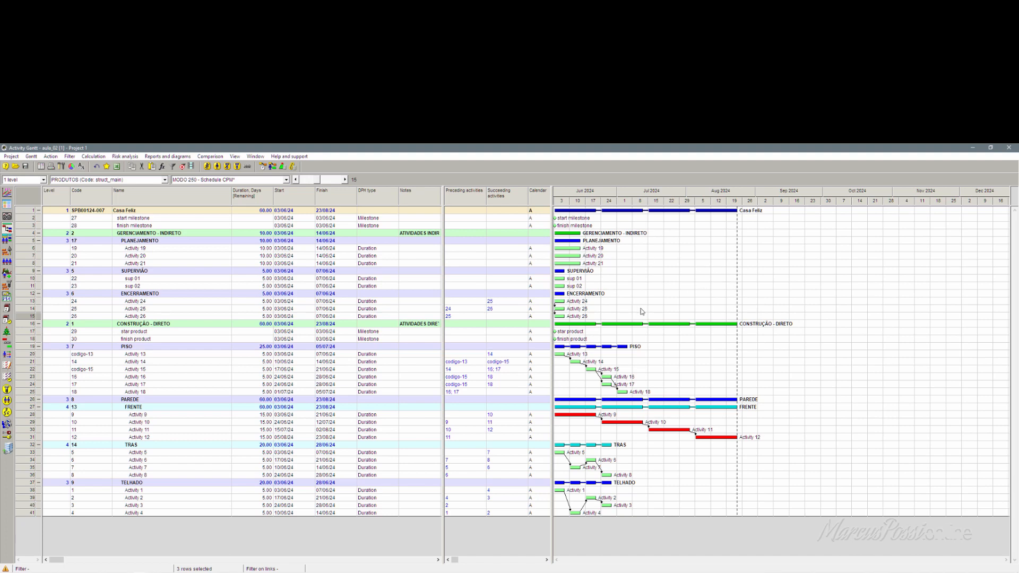
key(alt+Tab)
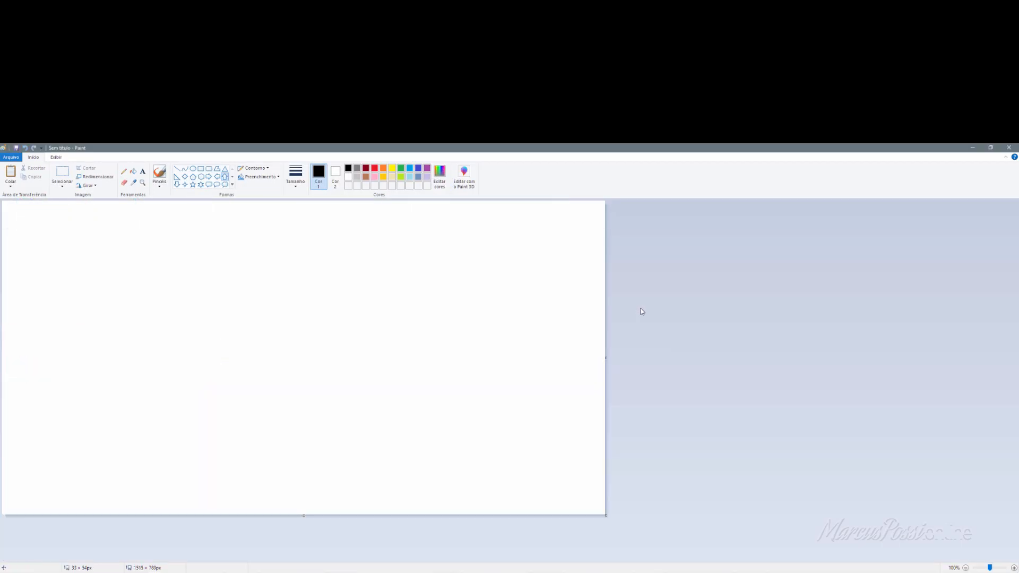
- Paste the Gantt screenshot and magnify to 600% on Activities 24–26's link arrows
key(ctrl+v)
click(143, 182)
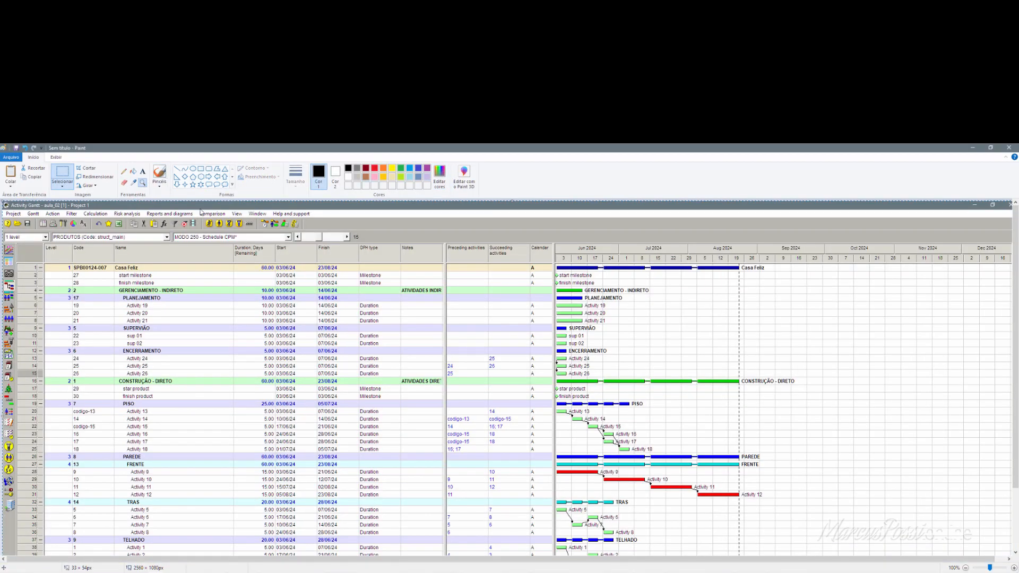
click(679, 404)
click(318, 285)
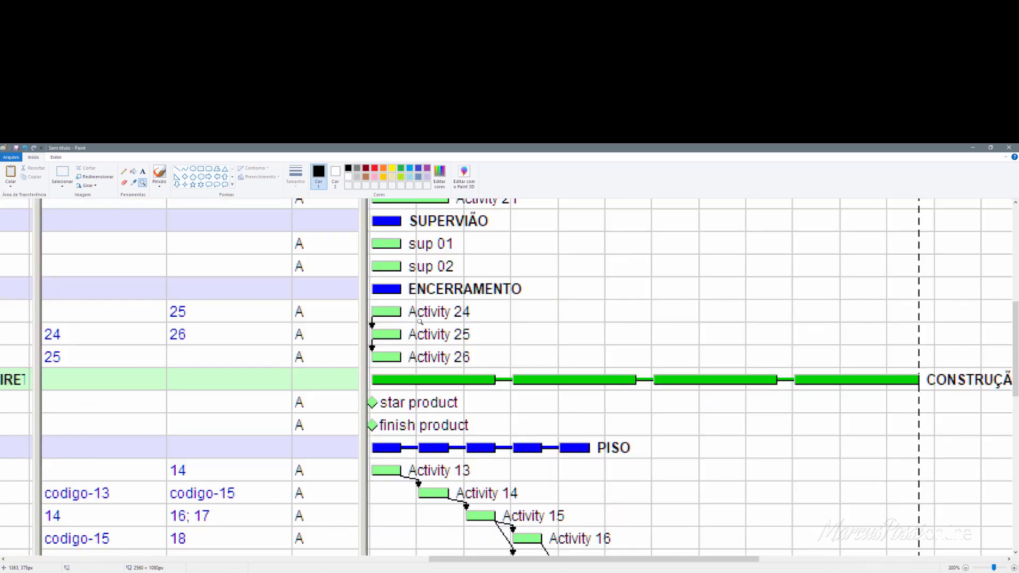
click(416, 322)
click(443, 352)
click(444, 353)
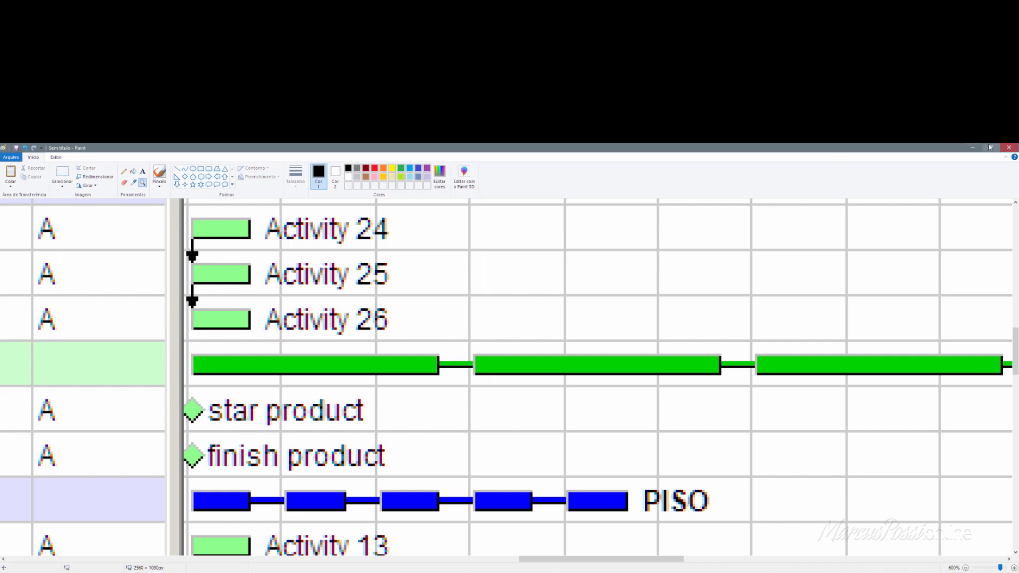
click(973, 151)
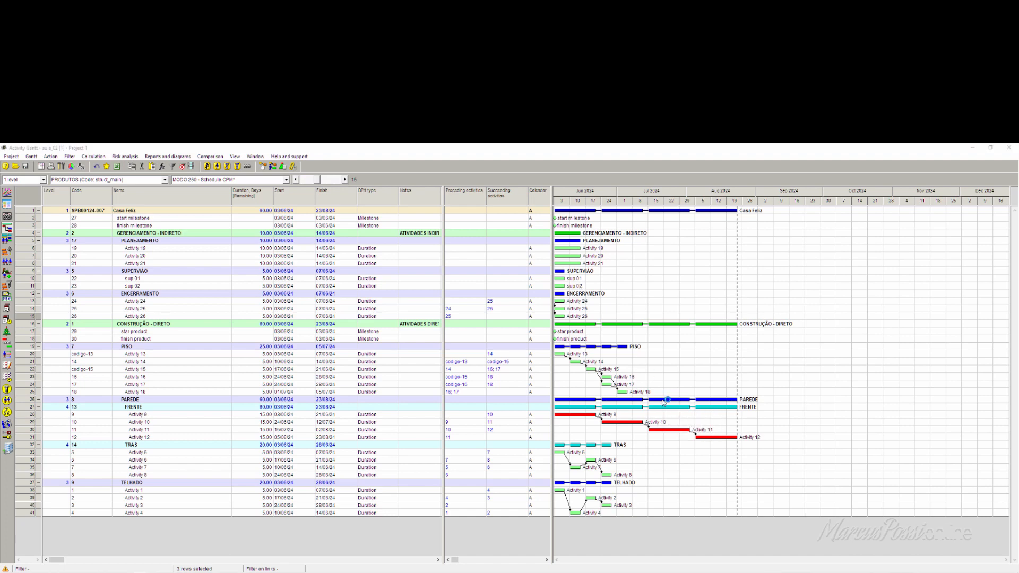
key(alt+Tab)
- Draw thin red rectangles around the Activity 15–17 links and the Activity 5–8 rows
scroll(538, 319, down, 5)
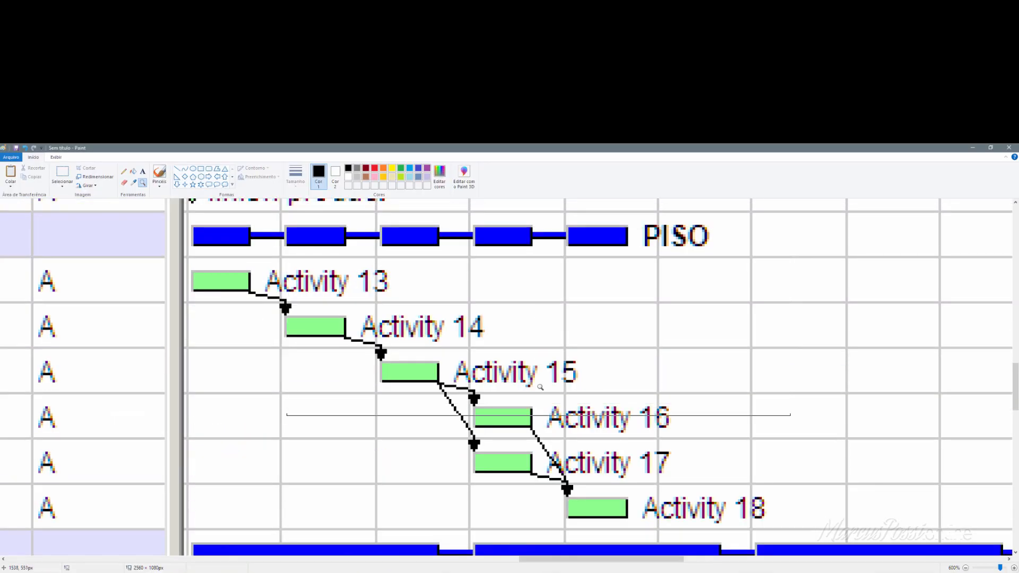
click(201, 169)
click(374, 168)
drag(438, 326, 555, 524)
key(ctrl+minus)
key(ctrl+minus)
key(ctrl+minus)
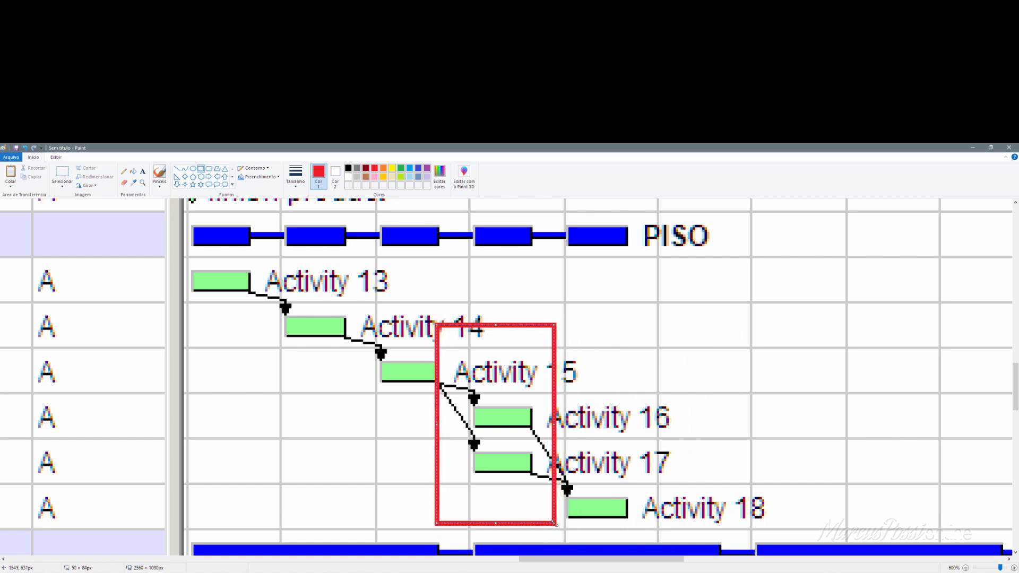
scroll(635, 483, down, 10)
scroll(637, 480, up, 5)
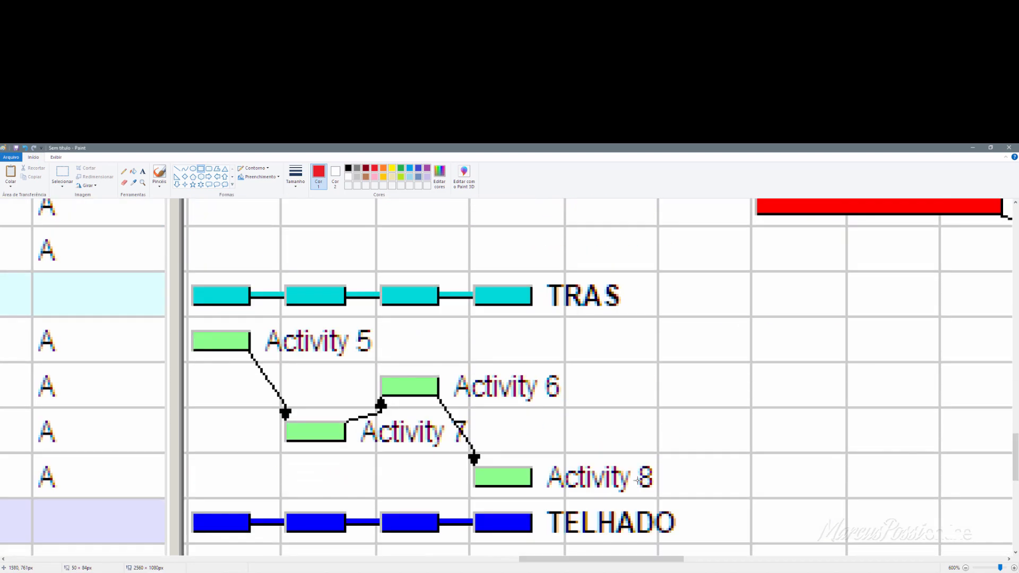
drag(169, 307, 653, 507)
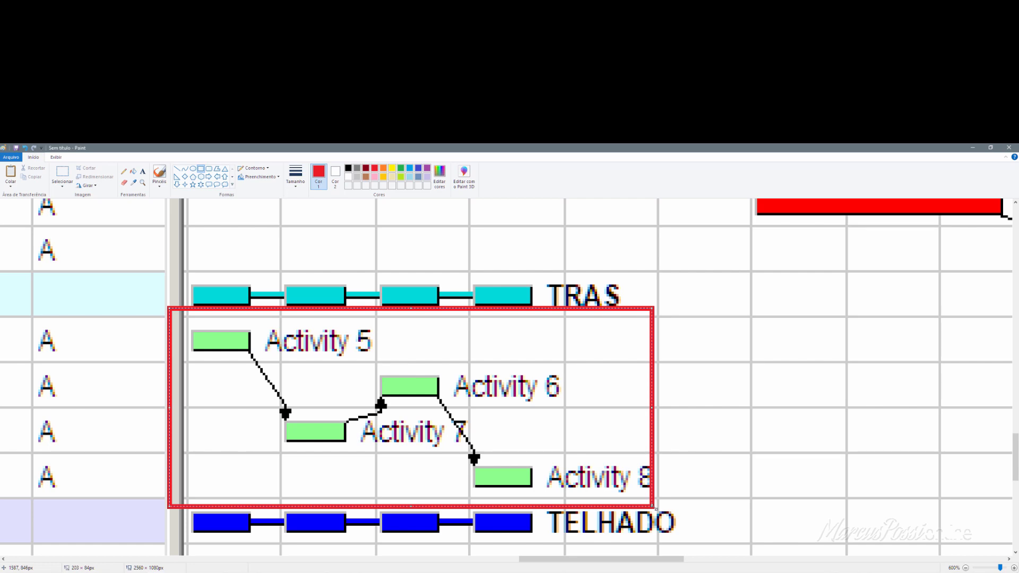
click(972, 147)
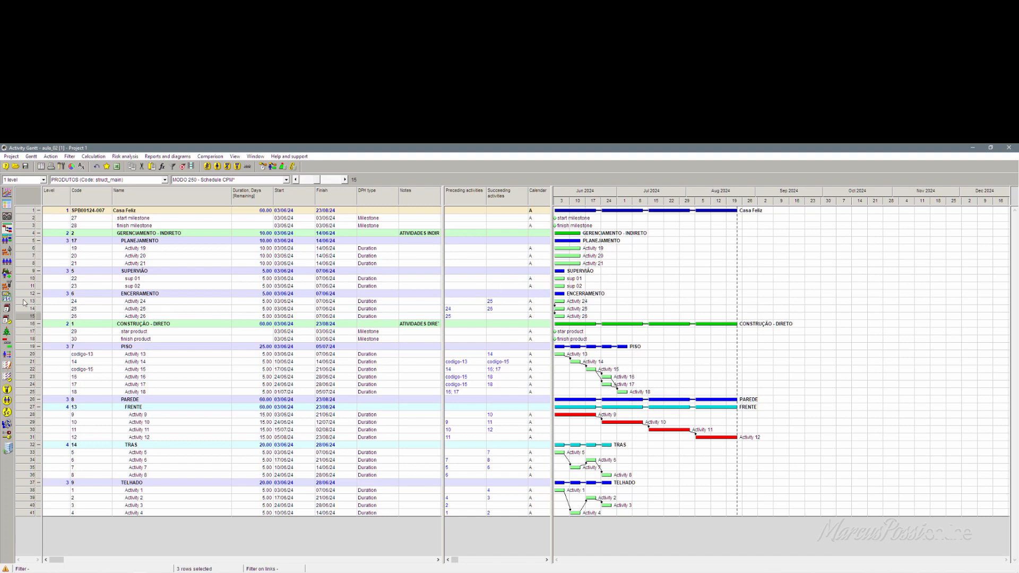
- Link PLANEJAMENTO Activities 19, 20 and 21 as a chain, stretching it to 30 days
drag(23, 302, 21, 318)
right_click(21, 320)
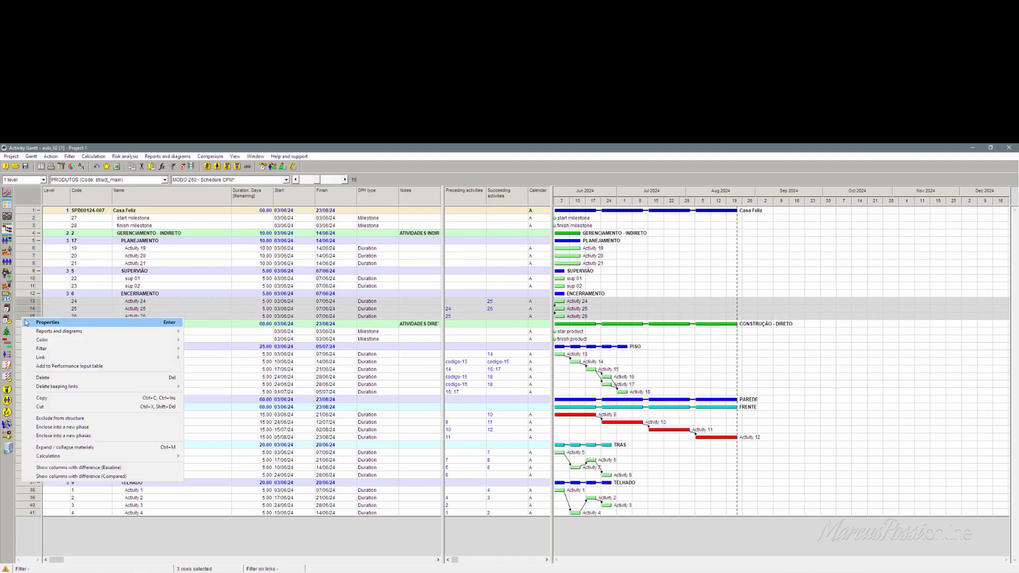
click(422, 287)
drag(27, 248, 26, 267)
right_click(26, 267)
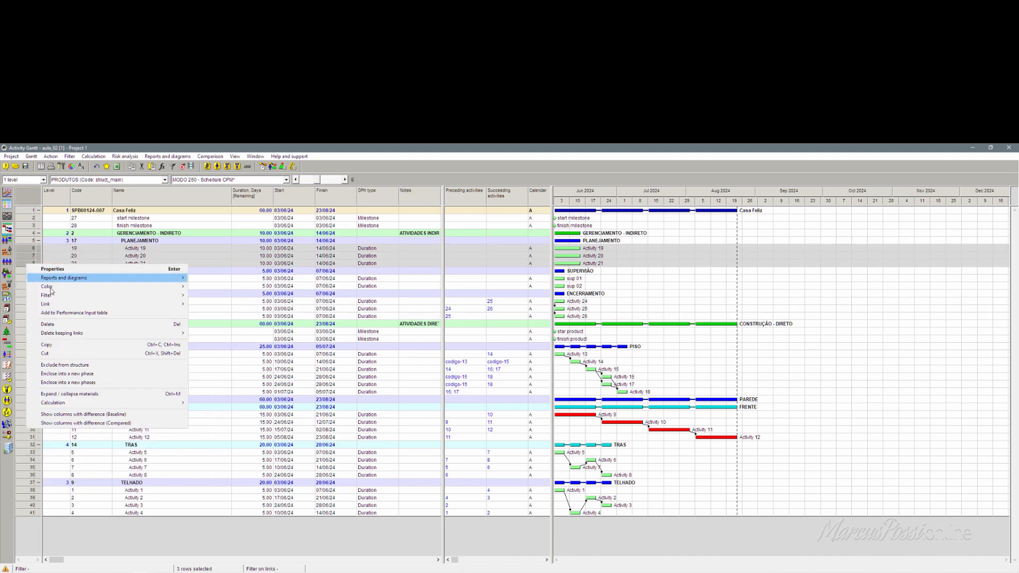
mouse_move(133, 304)
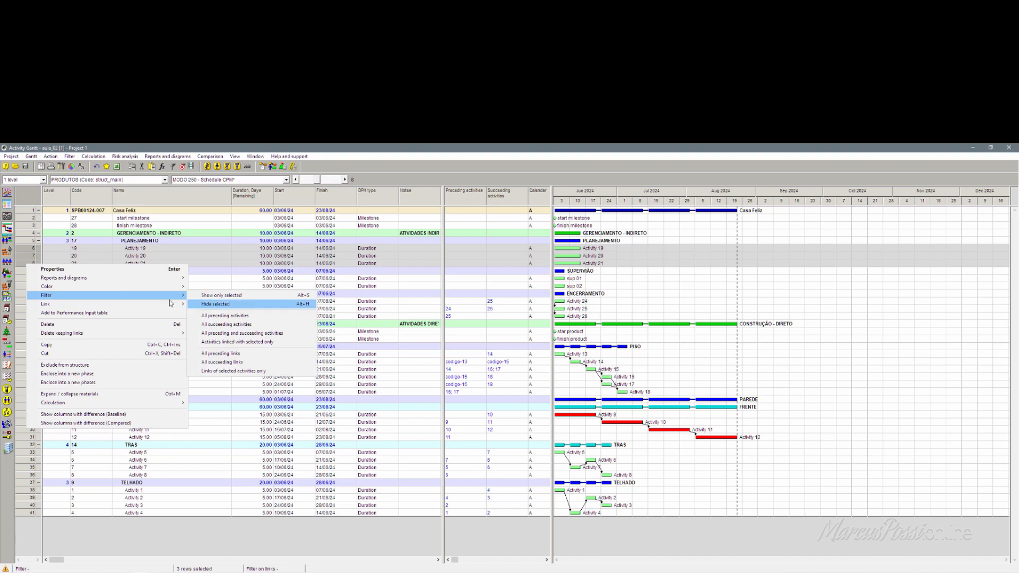
click(222, 305)
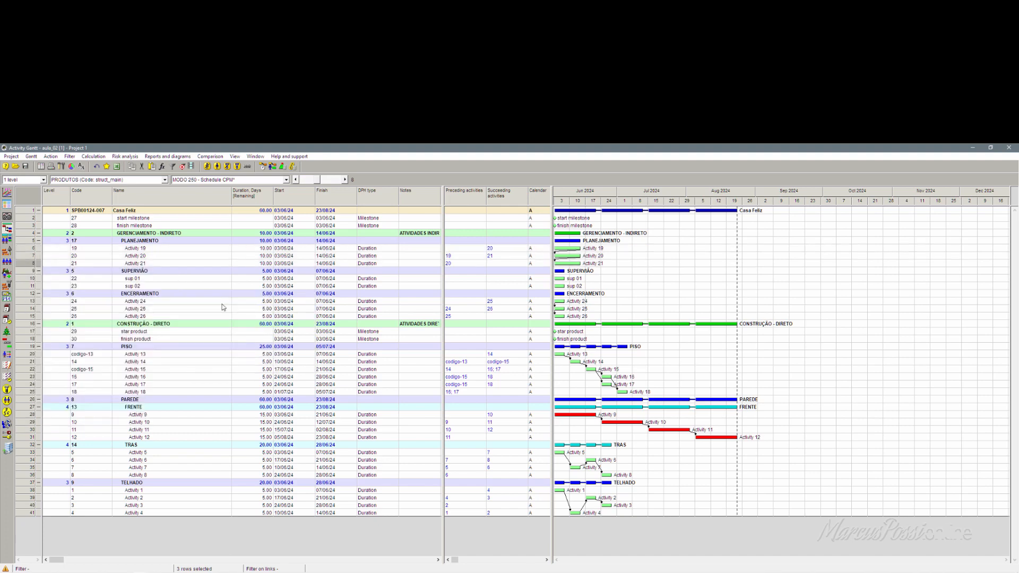
click(264, 169)
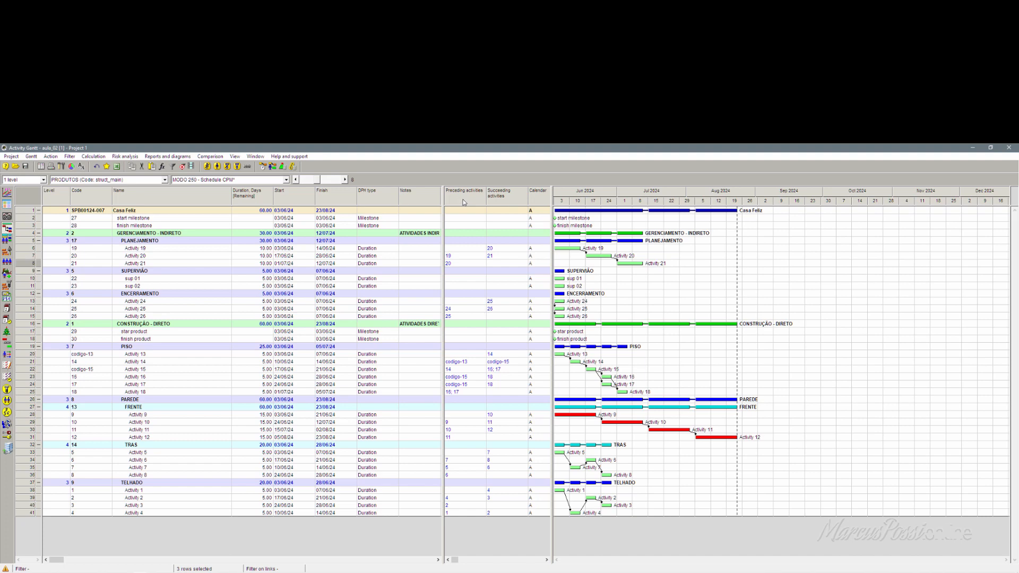
- Link Activity 12 to Activity 5 and Activity 8 to Activity 1, then reschedule
click(510, 265)
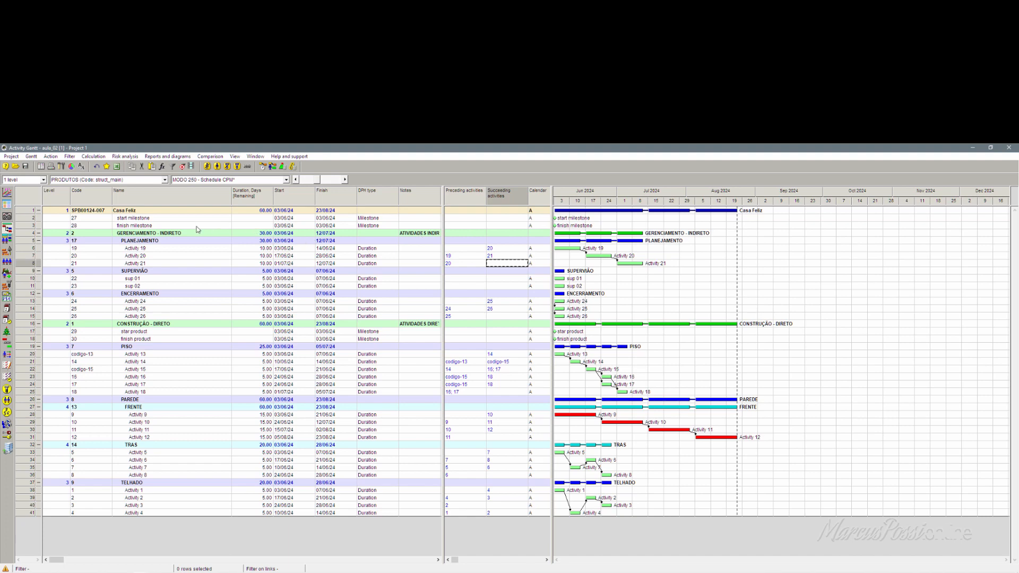
click(170, 227)
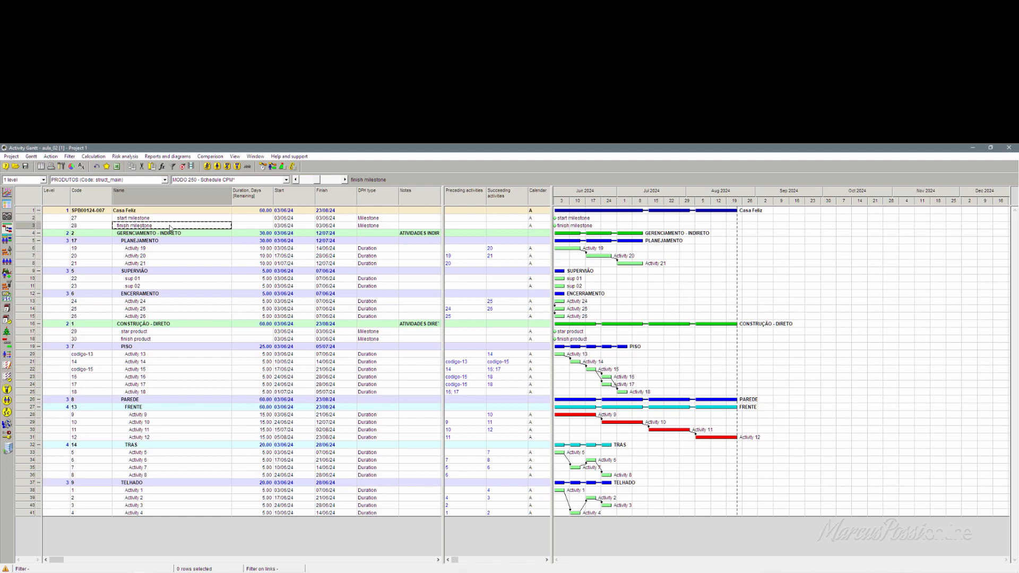
drag(713, 439, 576, 452)
drag(576, 452, 576, 452)
drag(607, 476, 574, 490)
click(263, 167)
key(Return)
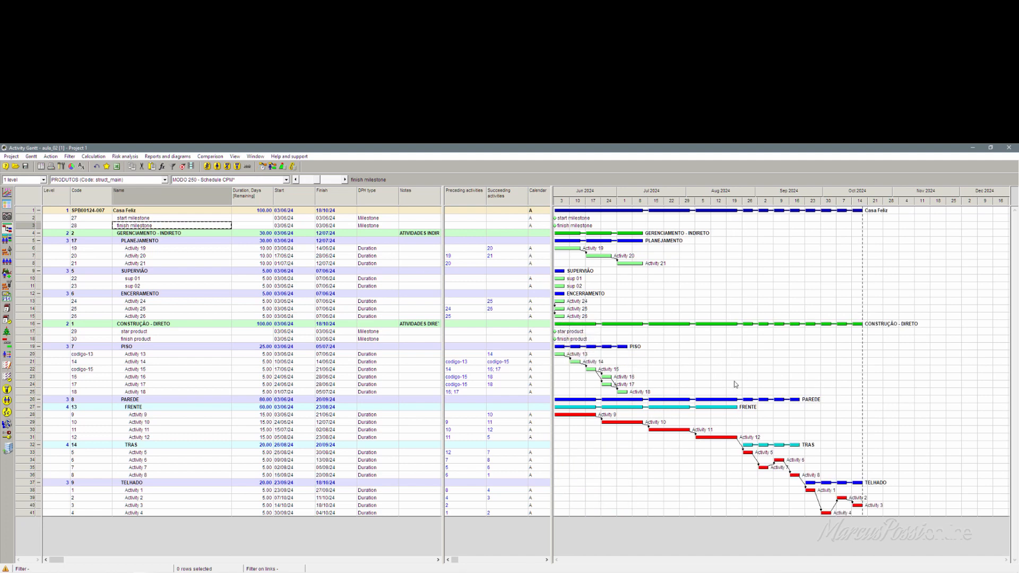
- Link Activity 18 to Activity 9, reschedule, and link Activity 3 to the finish product milestone
drag(660, 393, 558, 413)
click(263, 167)
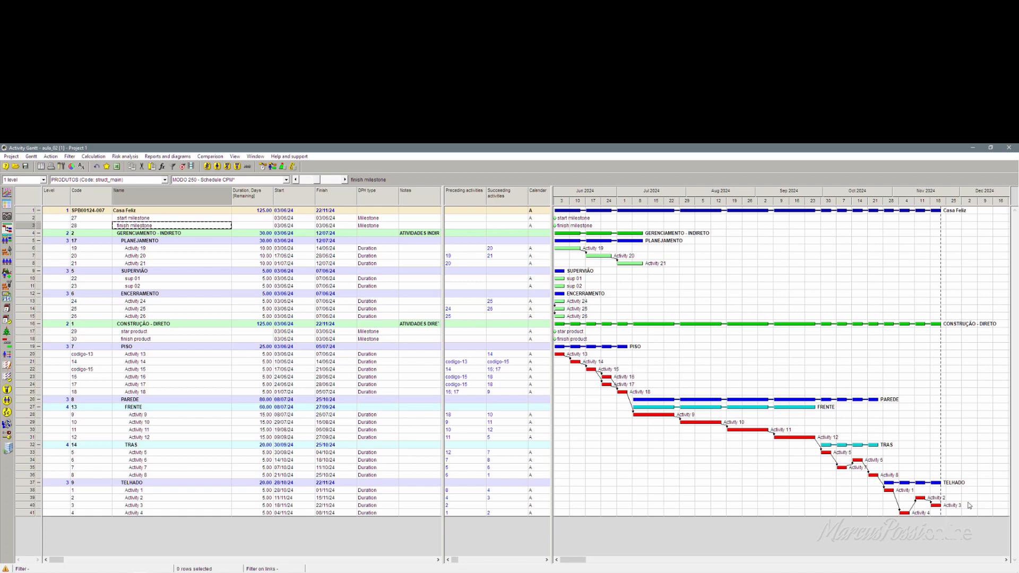
mouse_move(935, 505)
mouse_down()
mouse_move(813, 409)
mouse_move(584, 339)
mouse_up()
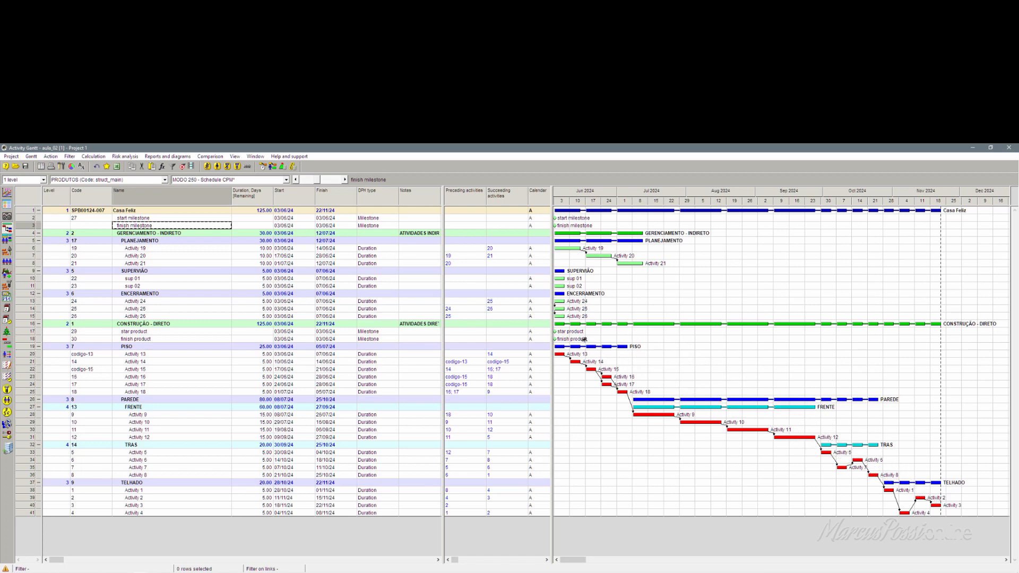
- Reschedule, then link the finish product milestone to Activity 24 and reschedule again
click(261, 168)
key(Return)
mouse_move(941, 339)
mouse_down()
mouse_move(833, 297)
mouse_move(586, 302)
mouse_up()
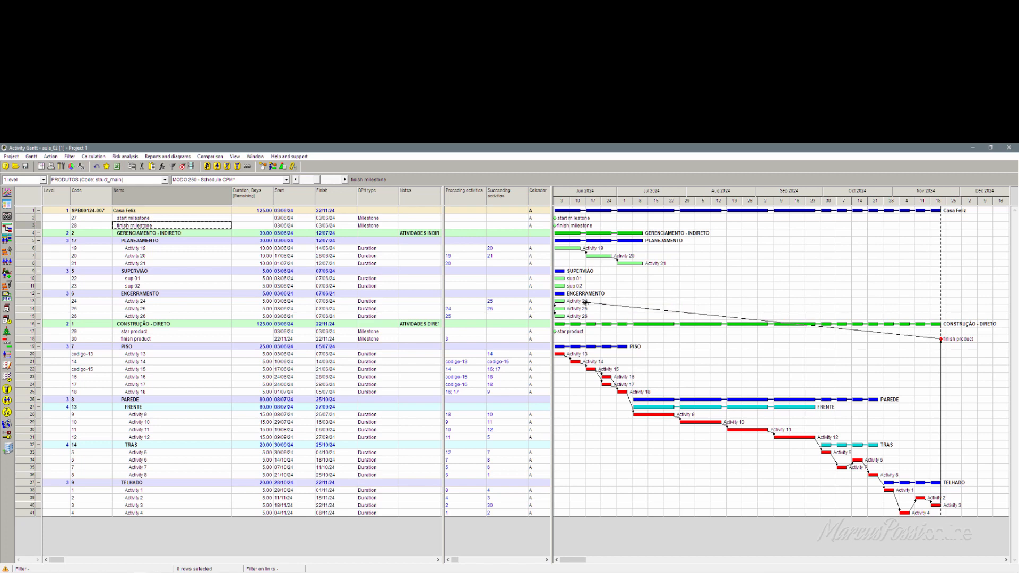
drag(585, 303, 586, 303)
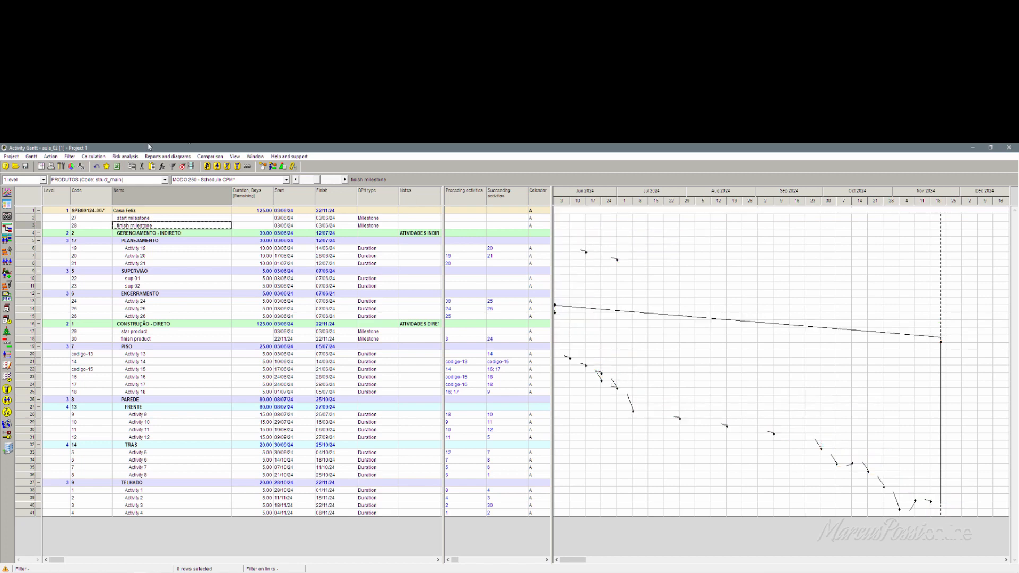
click(262, 166)
key(Return)
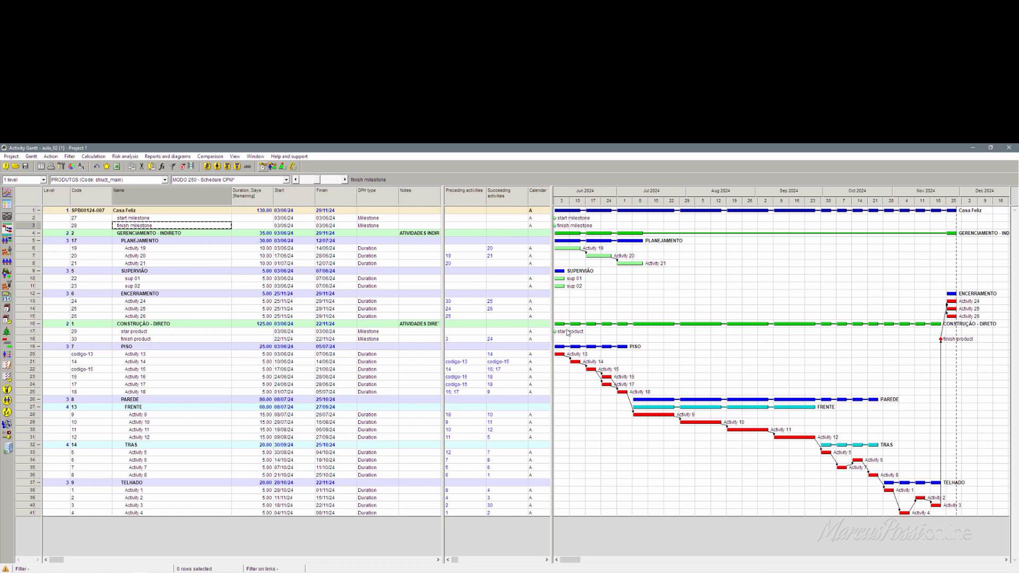
- Link Activity 21 to the star product milestone and star product to Activity 13
drag(642, 263, 564, 329)
drag(564, 330, 564, 330)
drag(555, 331, 569, 354)
drag(569, 353, 569, 353)
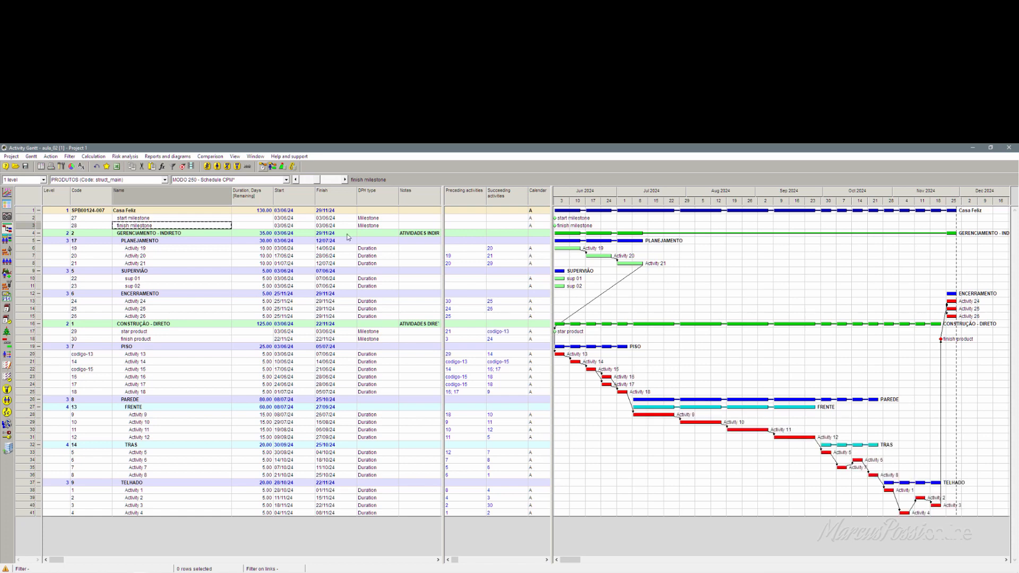
- Recalculate the schedule, compress the timescale to months, and link the start milestone to Activity 19
click(263, 169)
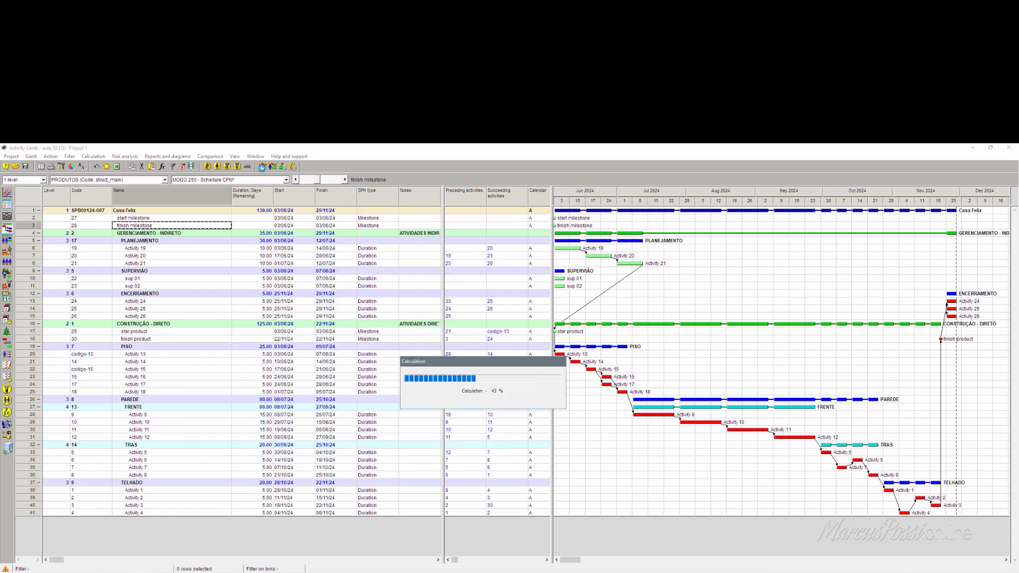
drag(323, 183, 306, 183)
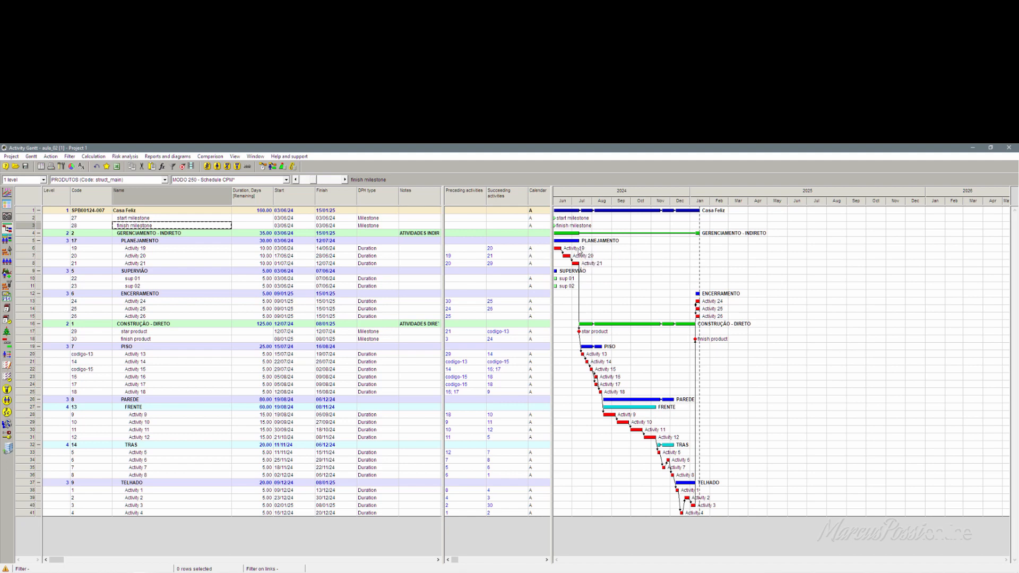
drag(568, 221, 571, 247)
- Link Activities 26, 25 and 24 to the finish milestone
mouse_move(696, 314)
mouse_down()
mouse_move(694, 277)
mouse_move(605, 225)
mouse_up()
drag(697, 309, 581, 226)
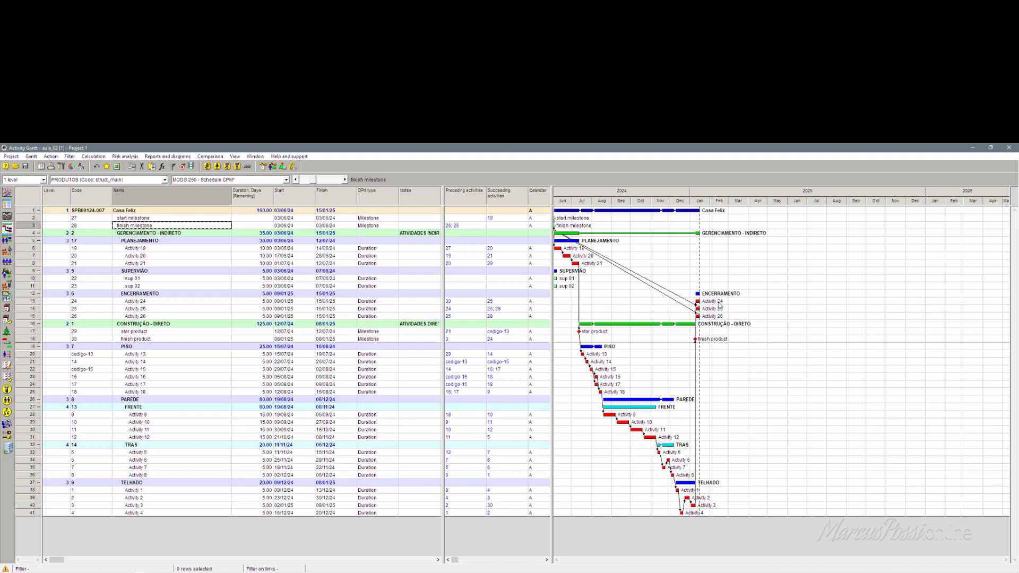
mouse_move(698, 301)
mouse_down()
mouse_move(623, 264)
mouse_move(579, 225)
mouse_up()
- Run simple scheduling so Casa Feliz spans 168 days, finishing on 15/01/25
click(263, 166)
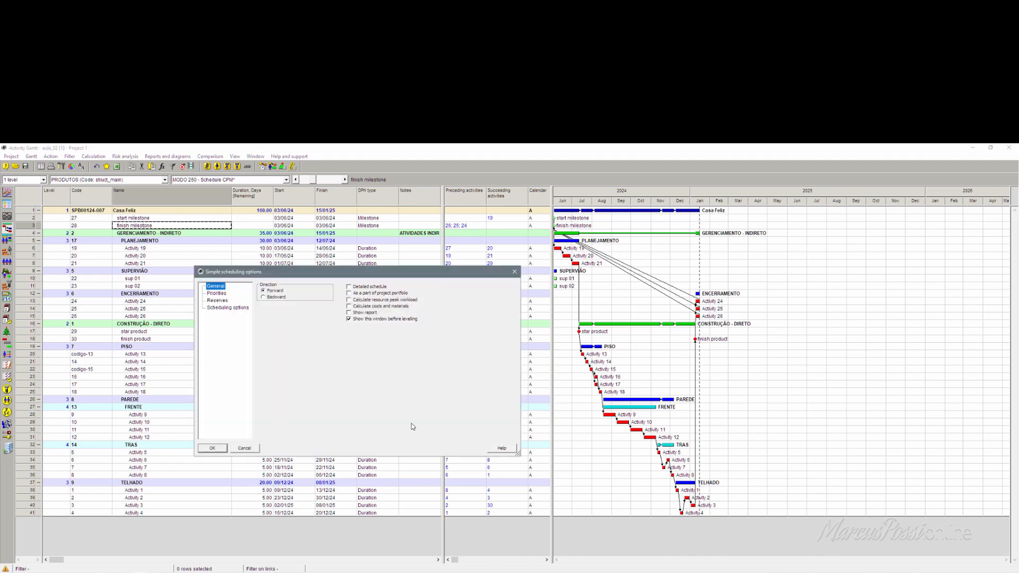
click(213, 448)
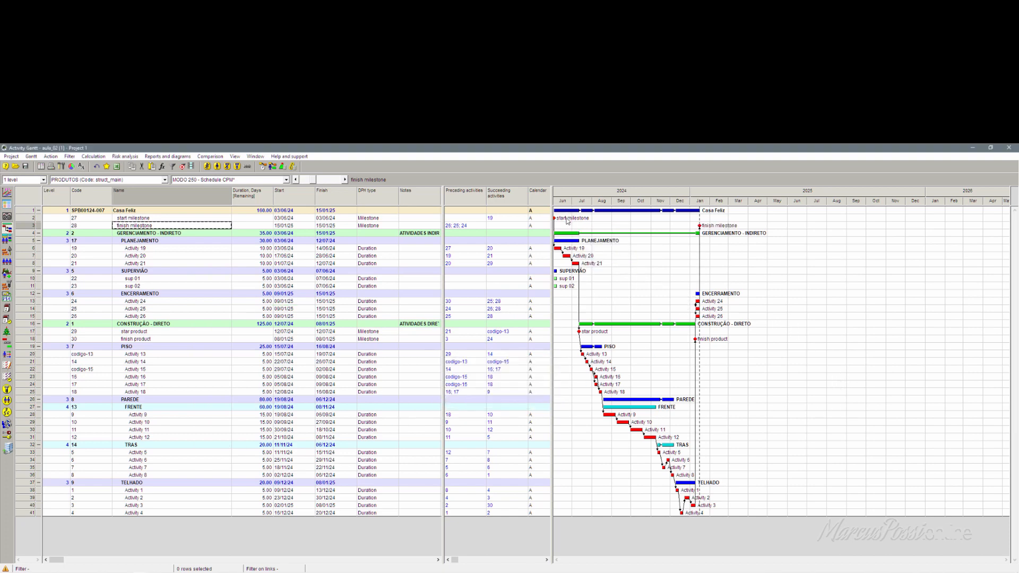
mouse_move(576, 263)
mouse_move(692, 507)
- Check the milestones' Preceding and Succeeding activities, then widen the table to reveal the ASAP/ALAP column
click(462, 197)
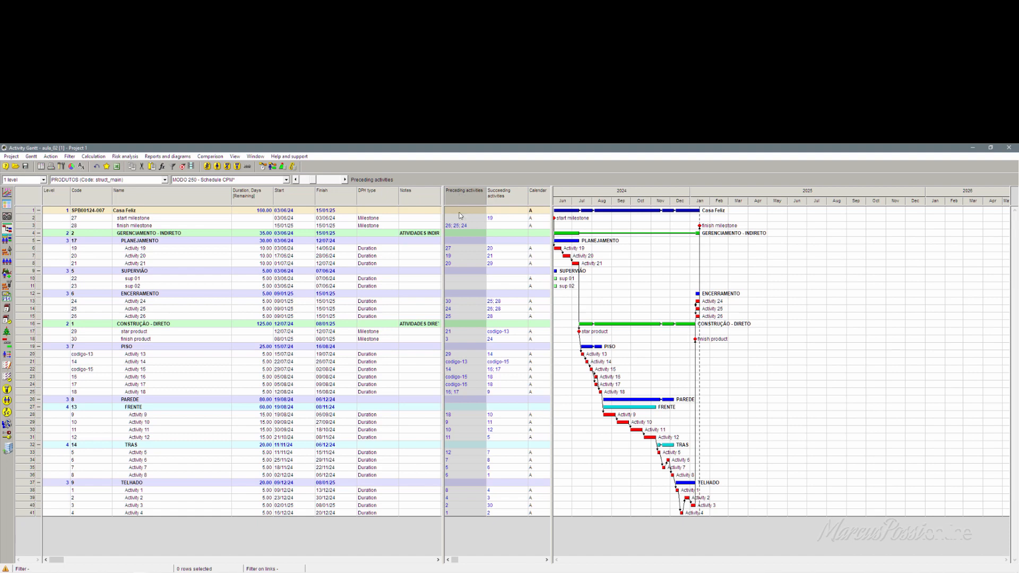
click(498, 202)
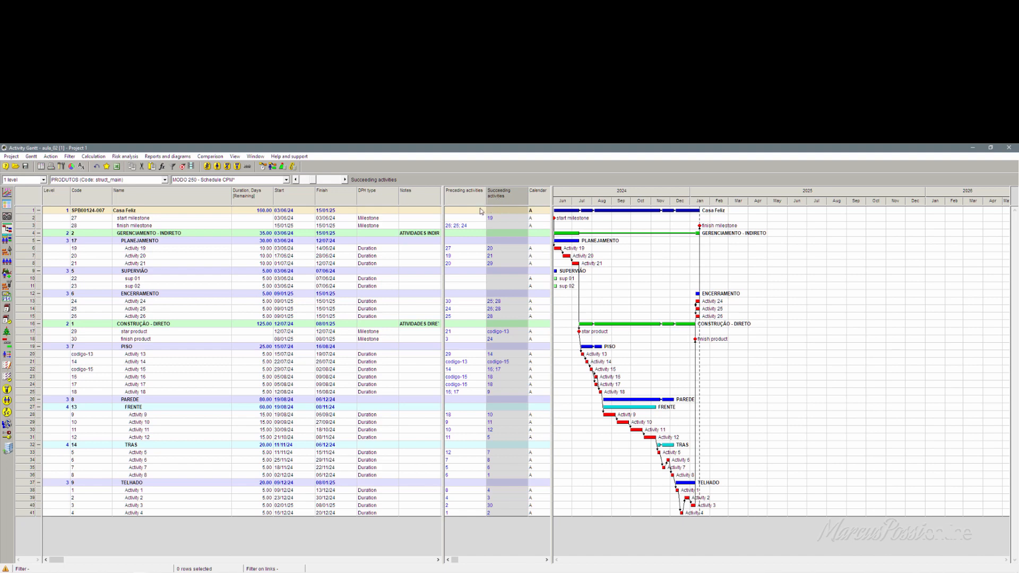
click(470, 218)
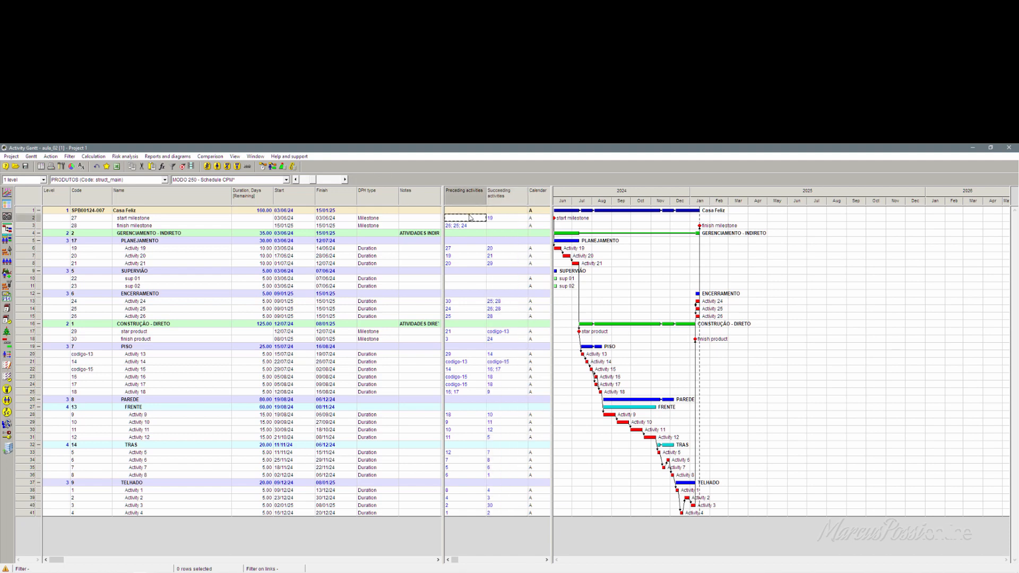
click(497, 227)
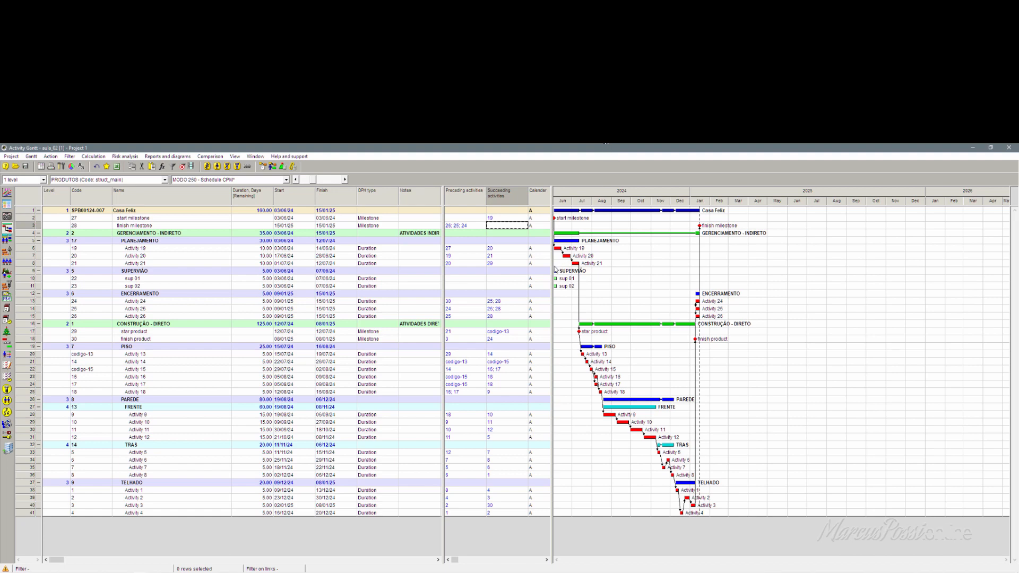
drag(552, 268, 588, 259)
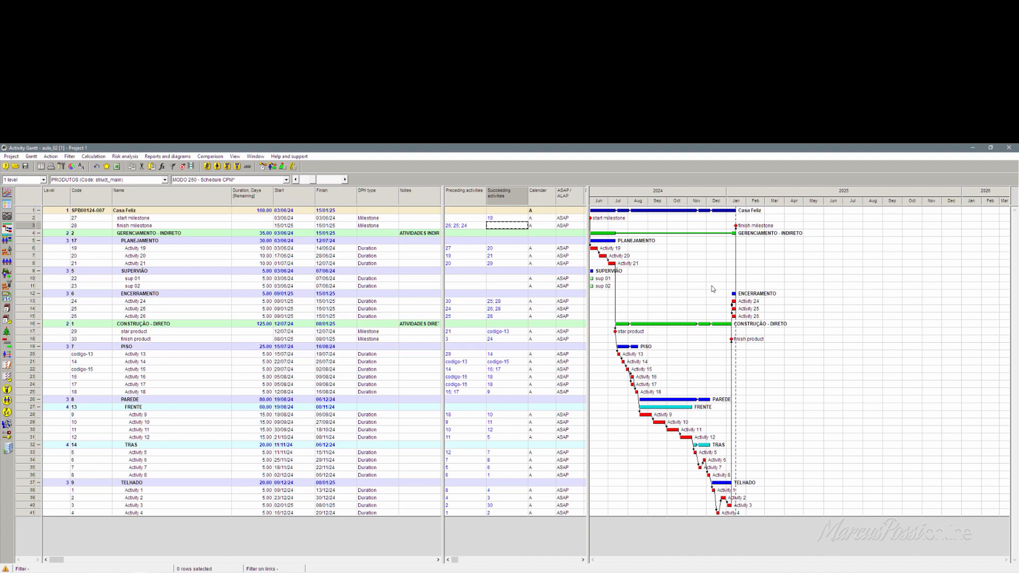
- Hide the phase rows in the Gantt diagram settings, then show them again
click(31, 157)
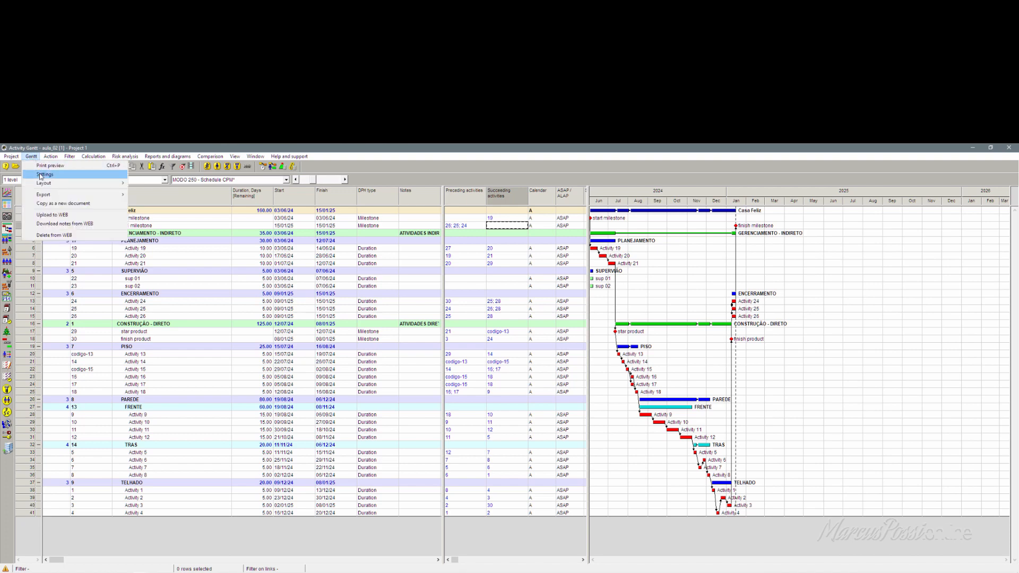
click(41, 175)
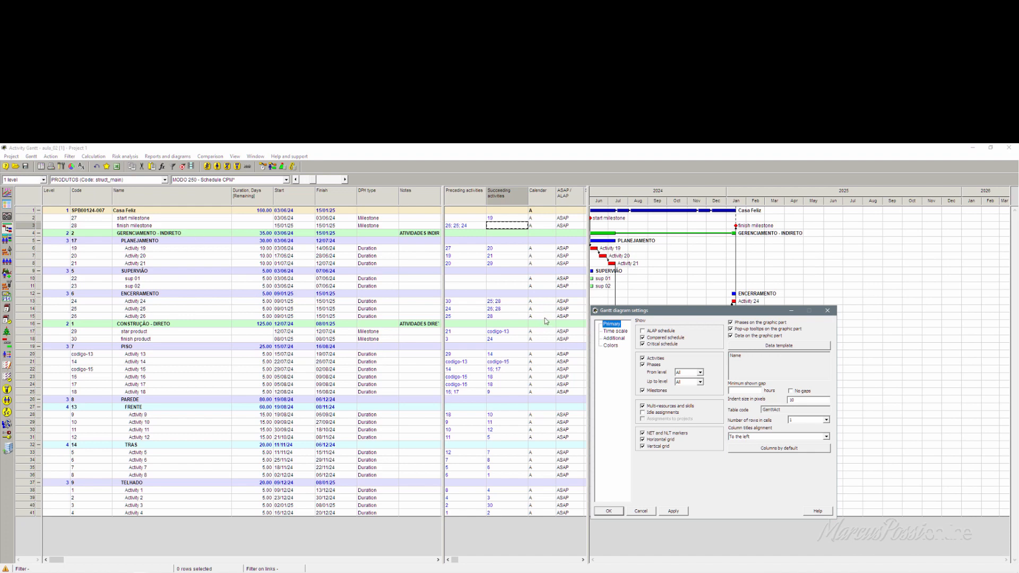
drag(640, 311, 221, 218)
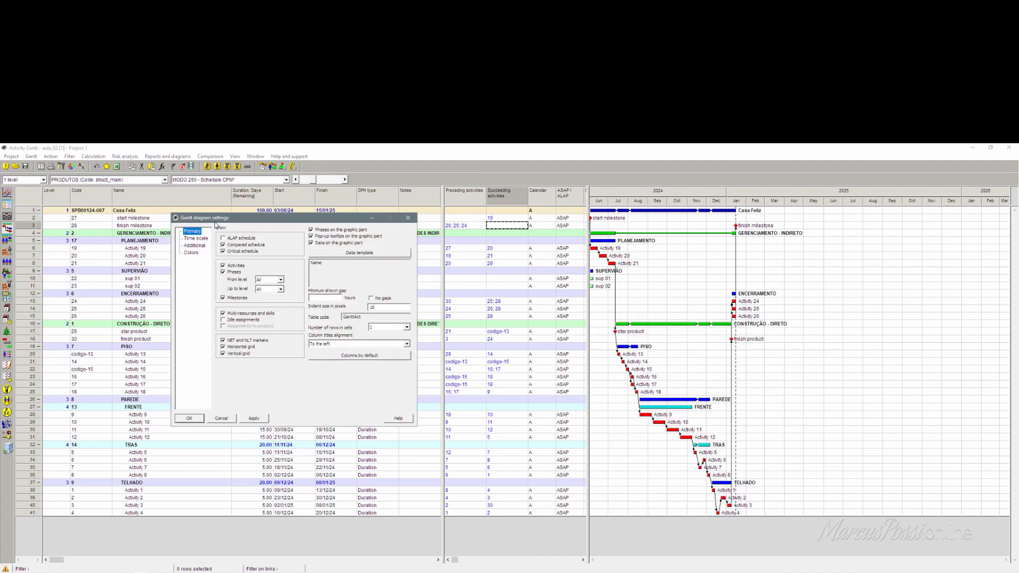
click(222, 272)
click(194, 420)
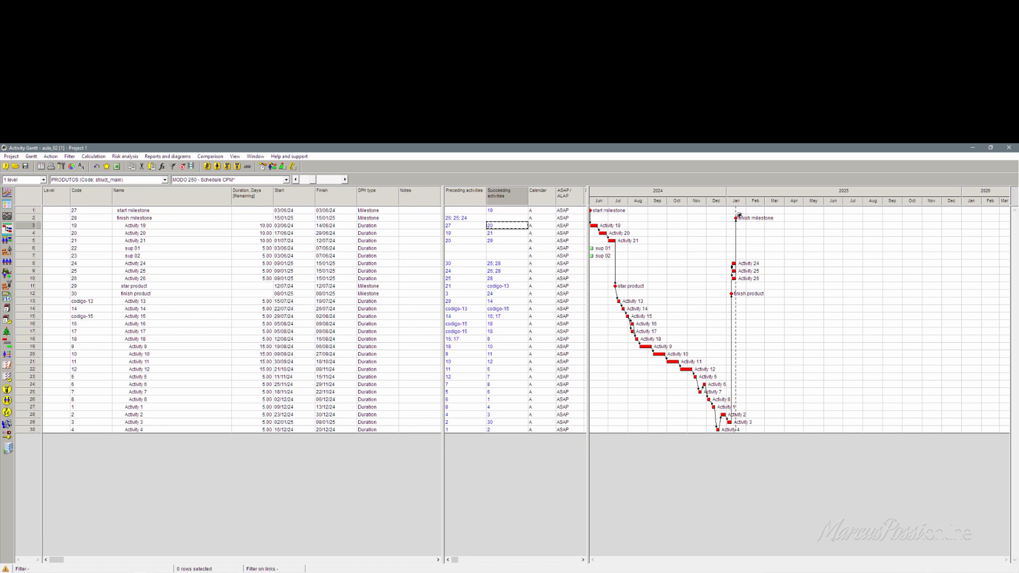
click(36, 158)
click(45, 174)
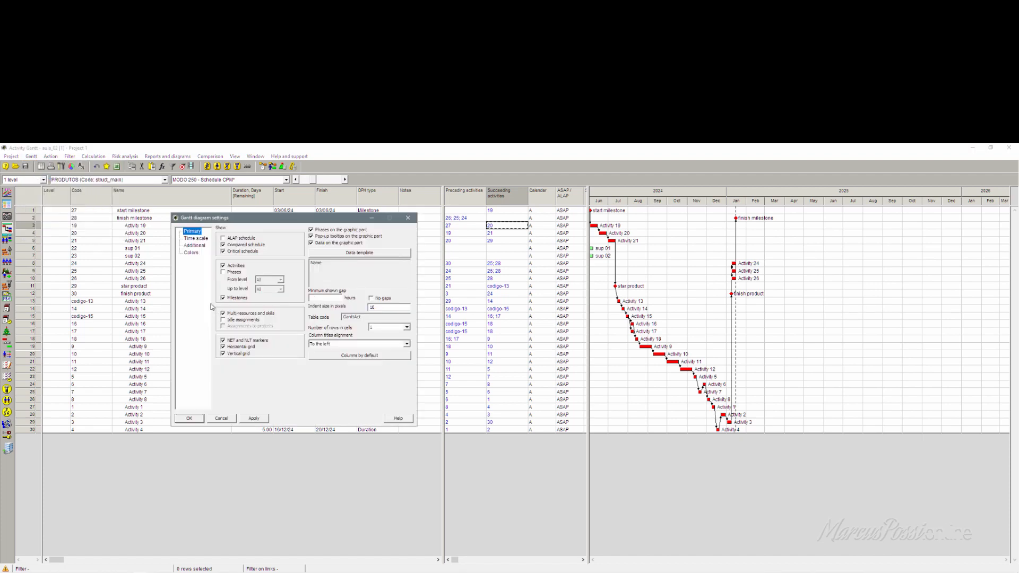
click(224, 272)
click(255, 417)
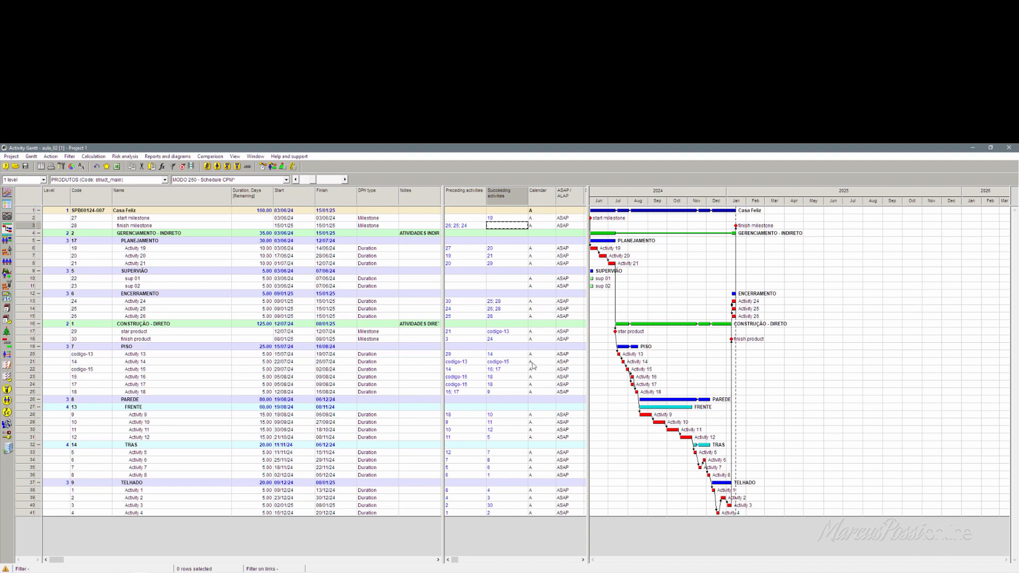
- Set the DPH type of sup 01 and sup 02 to Hammock
click(190, 281)
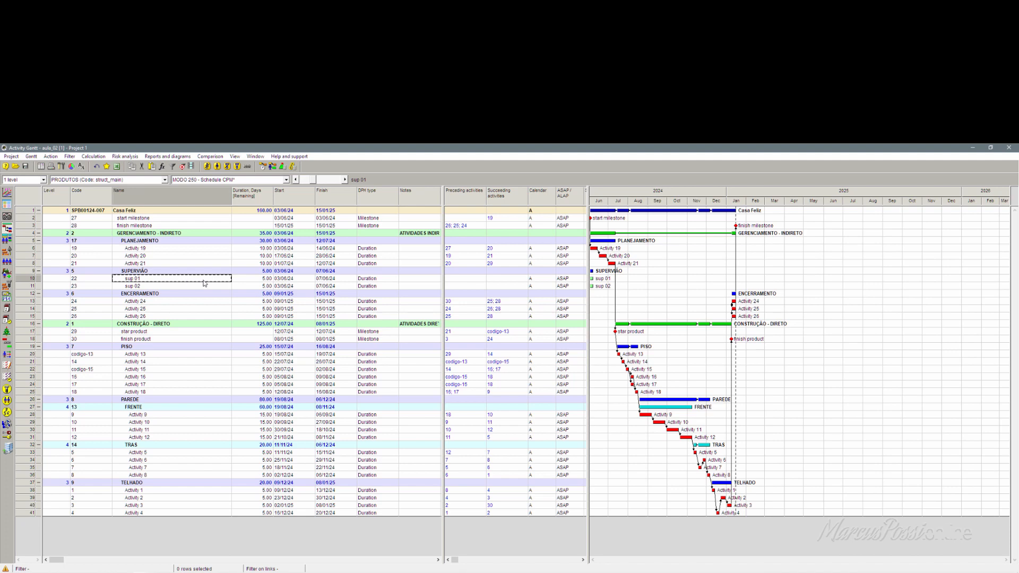
click(368, 283)
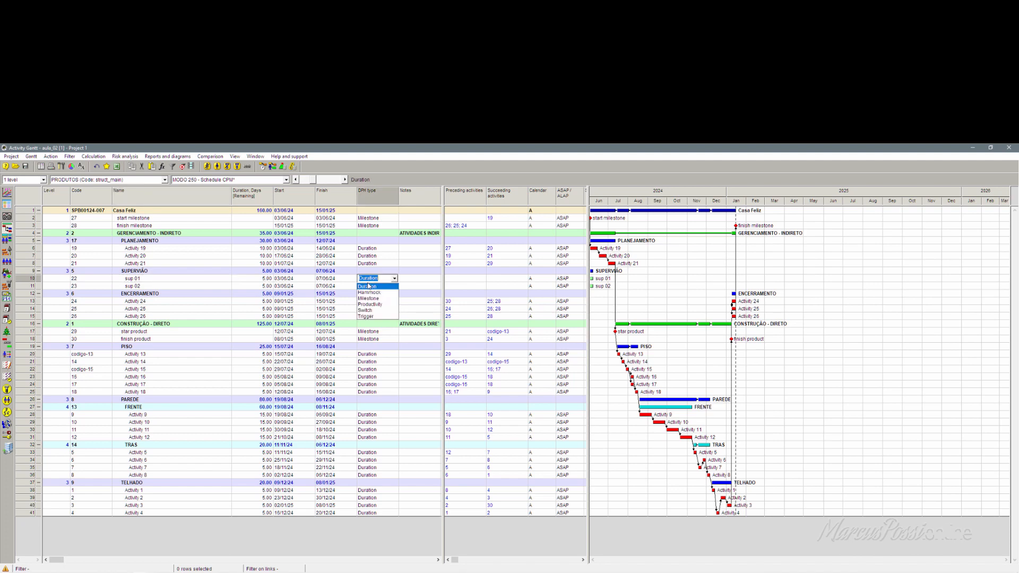
click(371, 296)
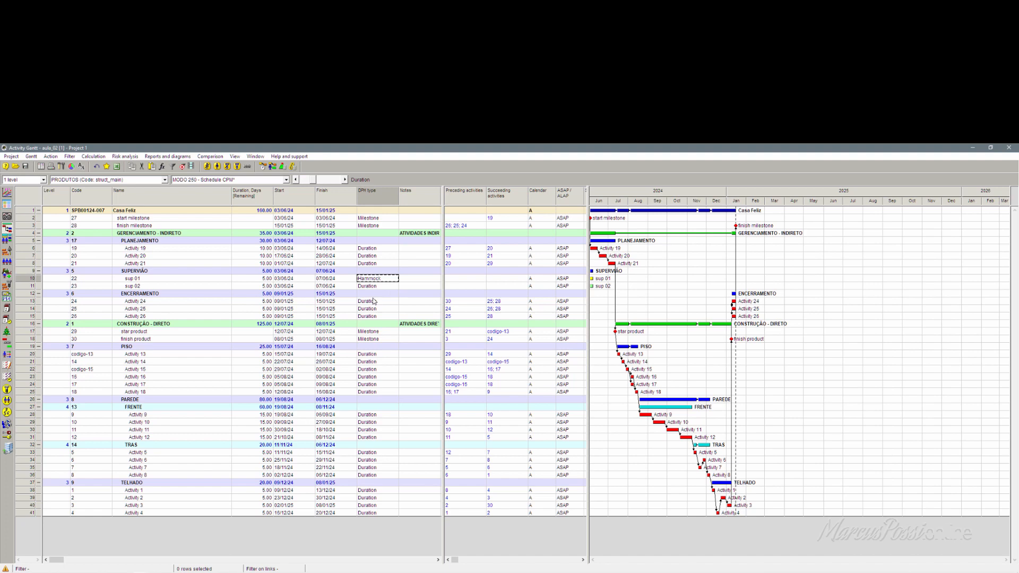
click(146, 287)
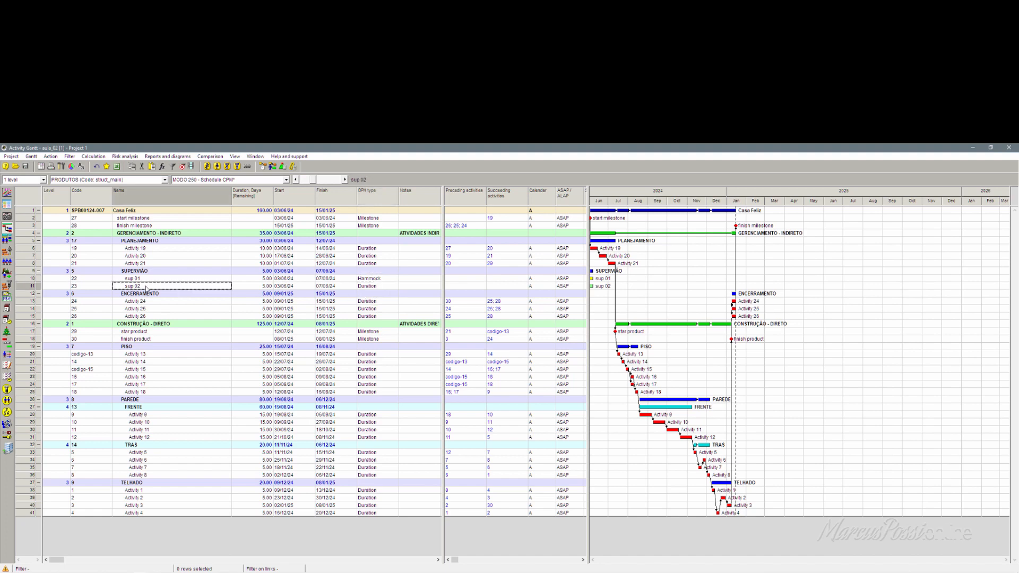
click(368, 289)
click(370, 301)
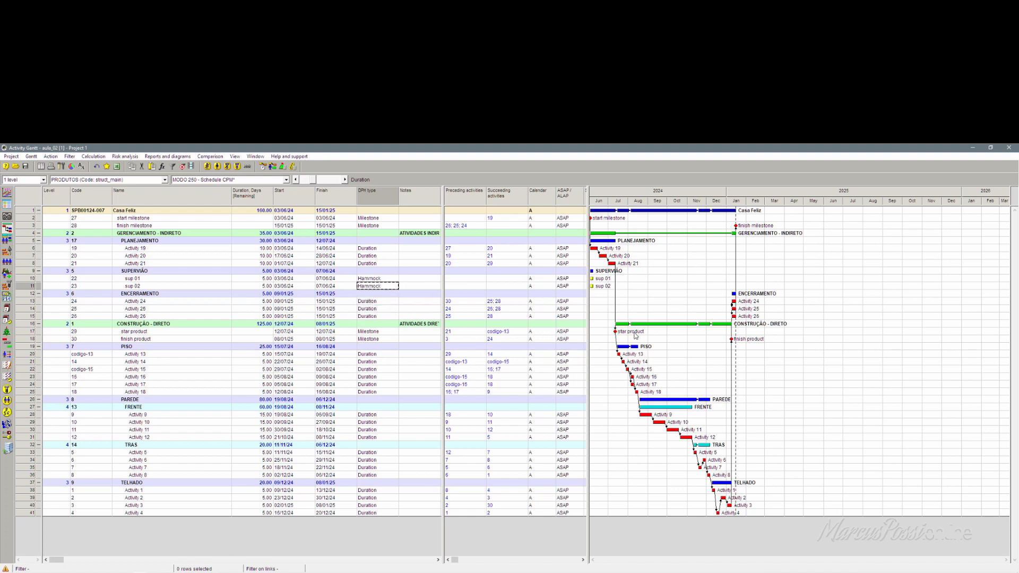
- Link the star product and finish product milestones to sup 01, then open sup 01's properties
drag(635, 336, 604, 278)
drag(732, 339, 602, 278)
click(27, 279)
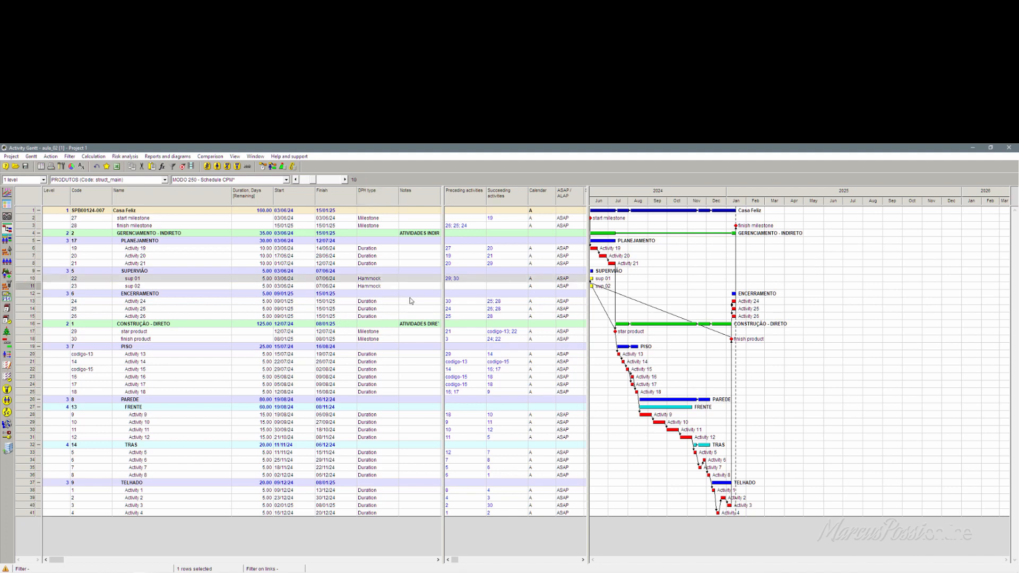
key(Return)
drag(461, 200, 505, 246)
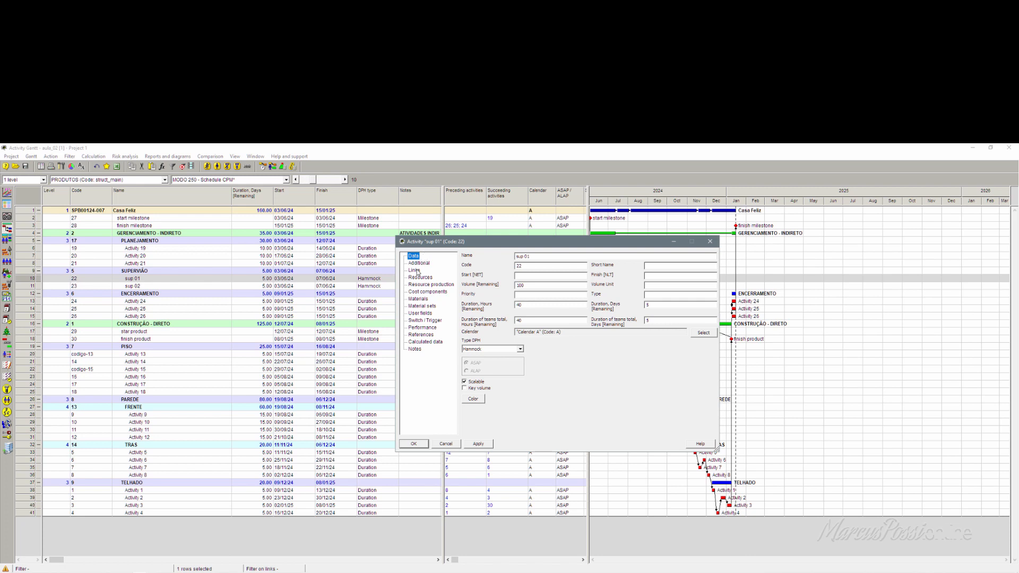
- On sup 01's Links page, make star product Start-Start and finish product Finish-Finish
click(417, 272)
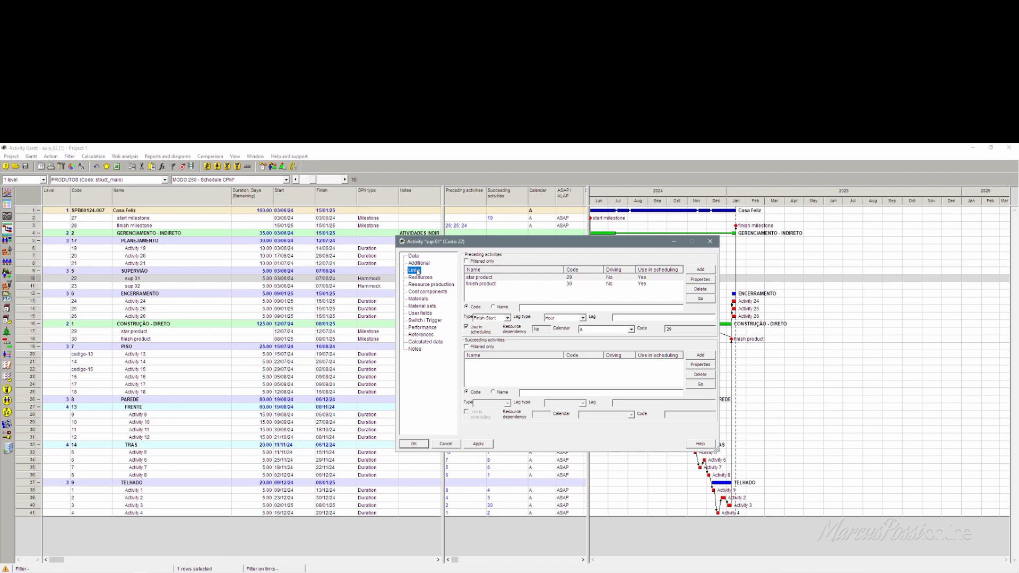
click(485, 280)
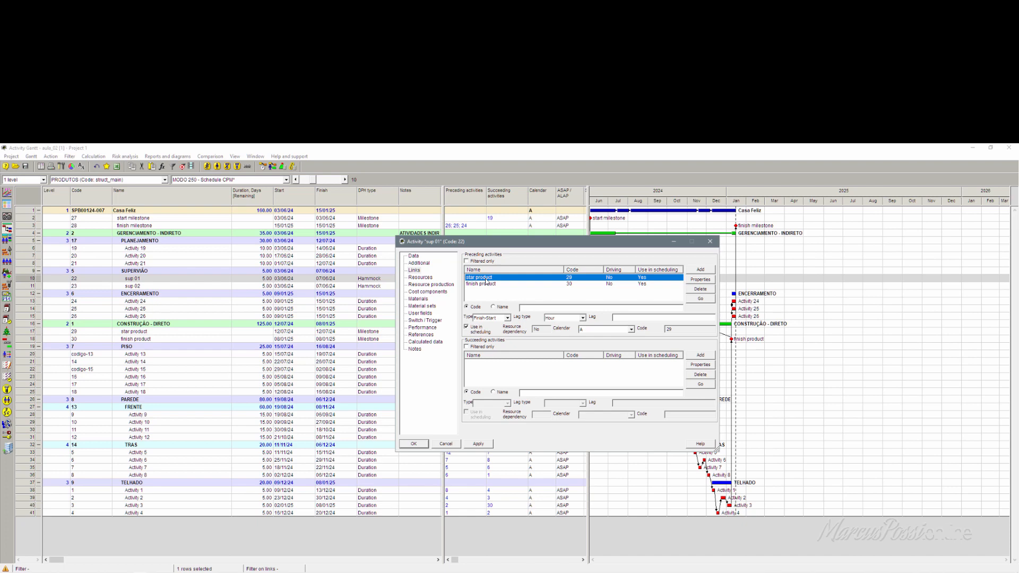
click(507, 318)
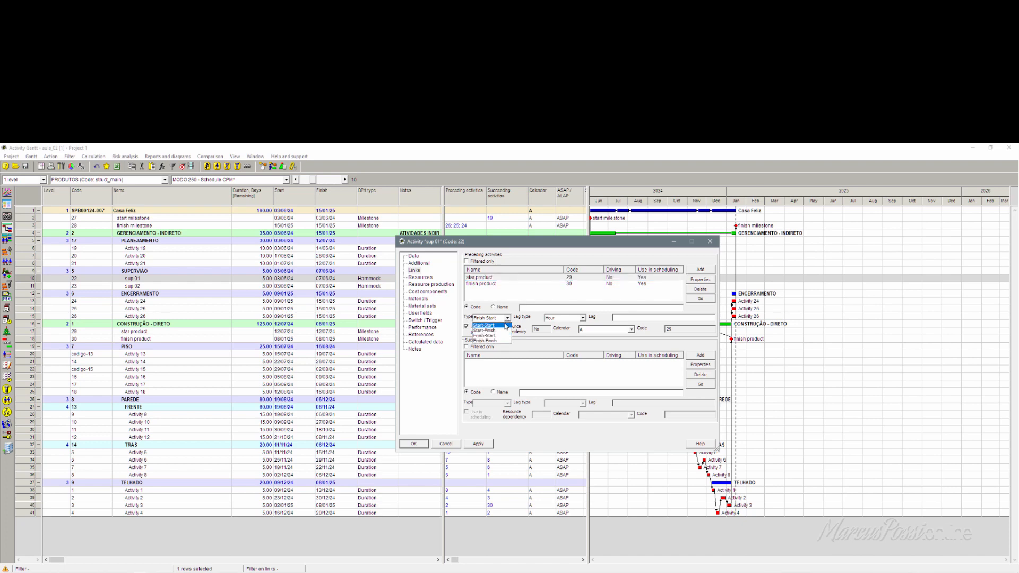
click(505, 325)
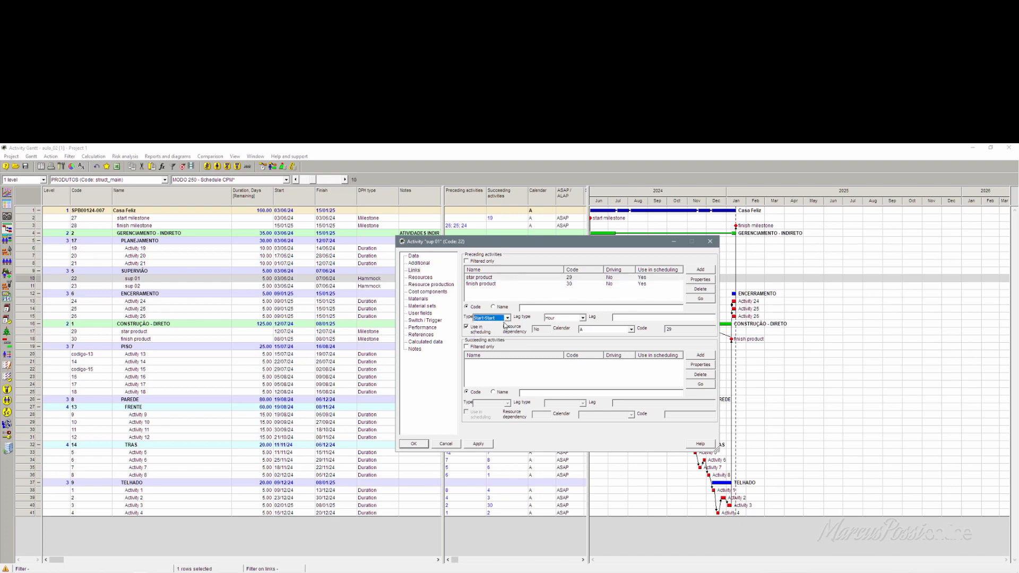
click(493, 285)
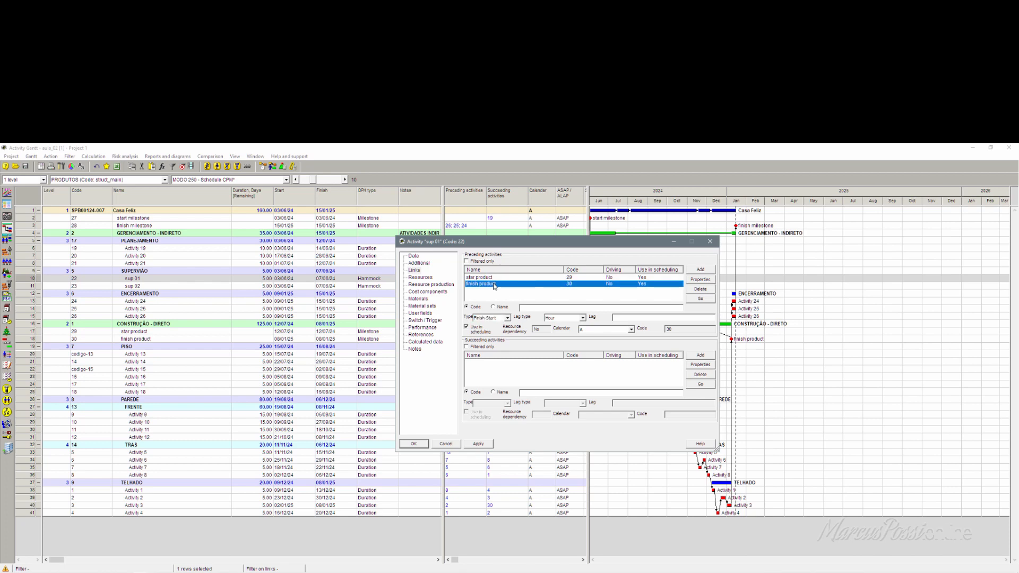
click(510, 319)
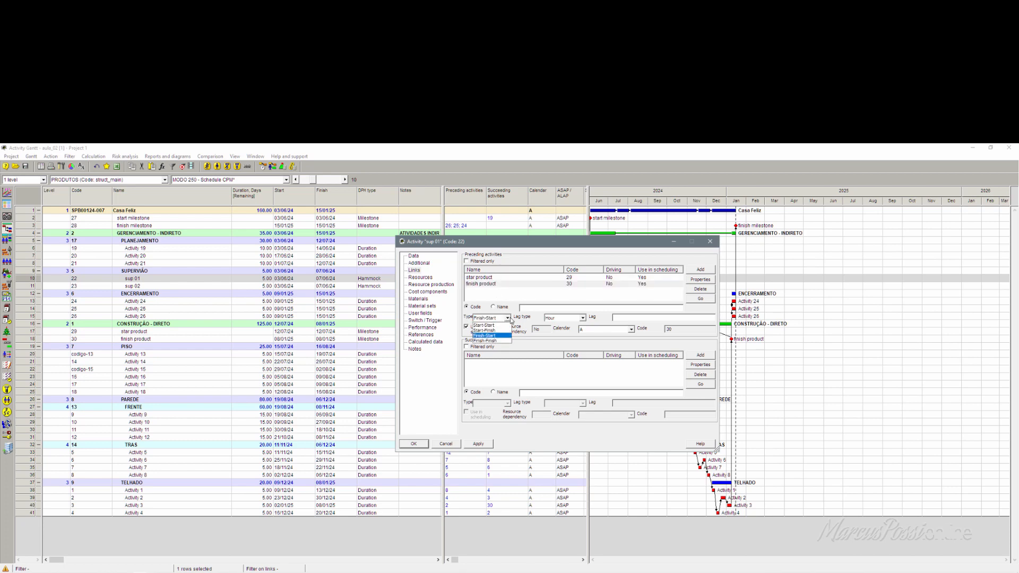
click(505, 340)
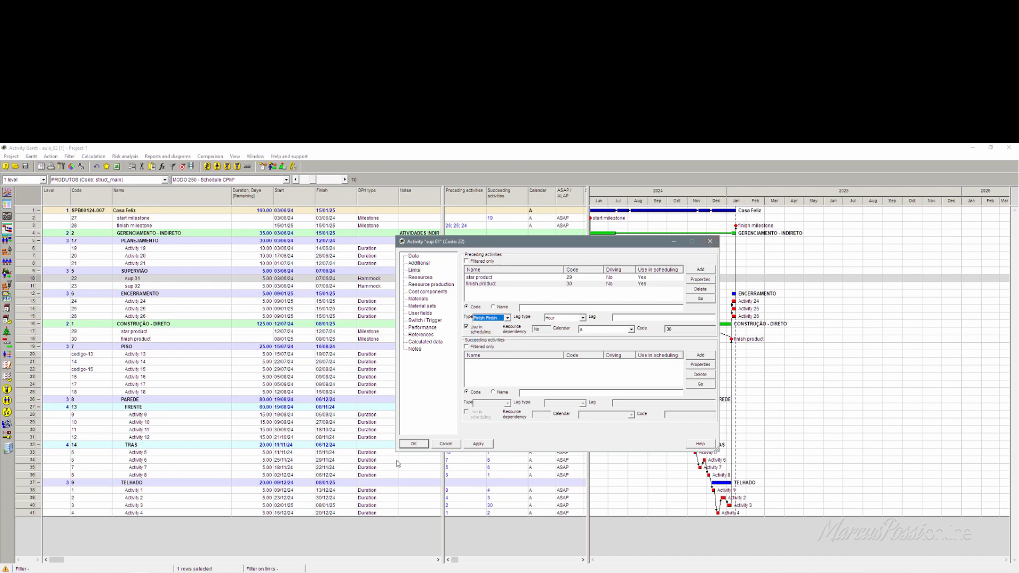
click(414, 444)
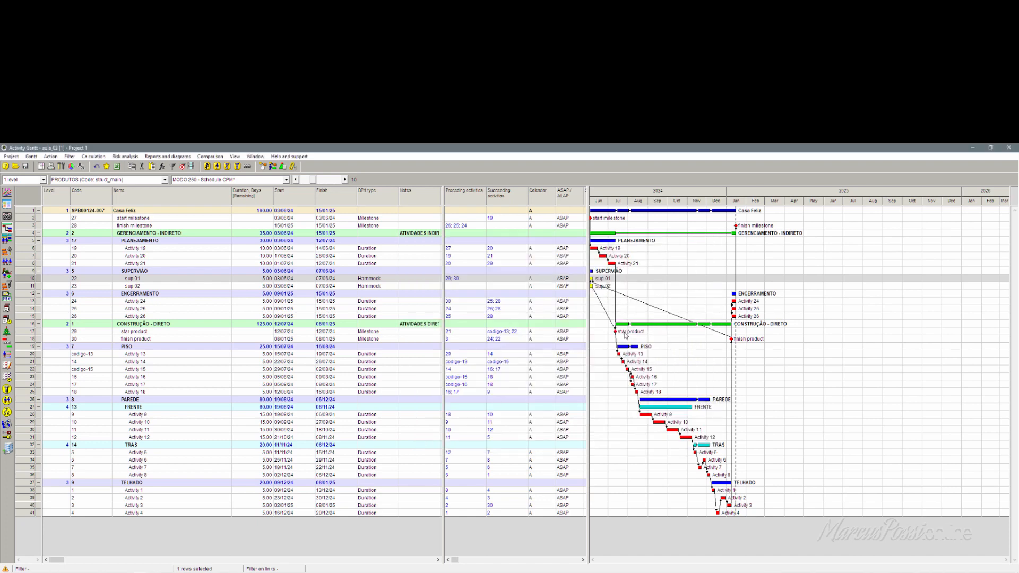
drag(618, 330, 607, 278)
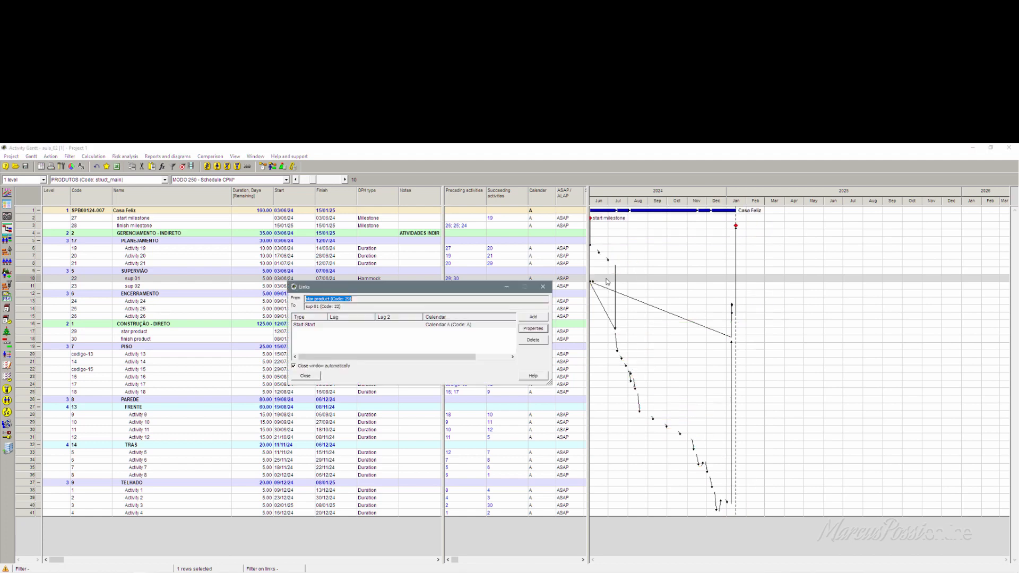
click(311, 329)
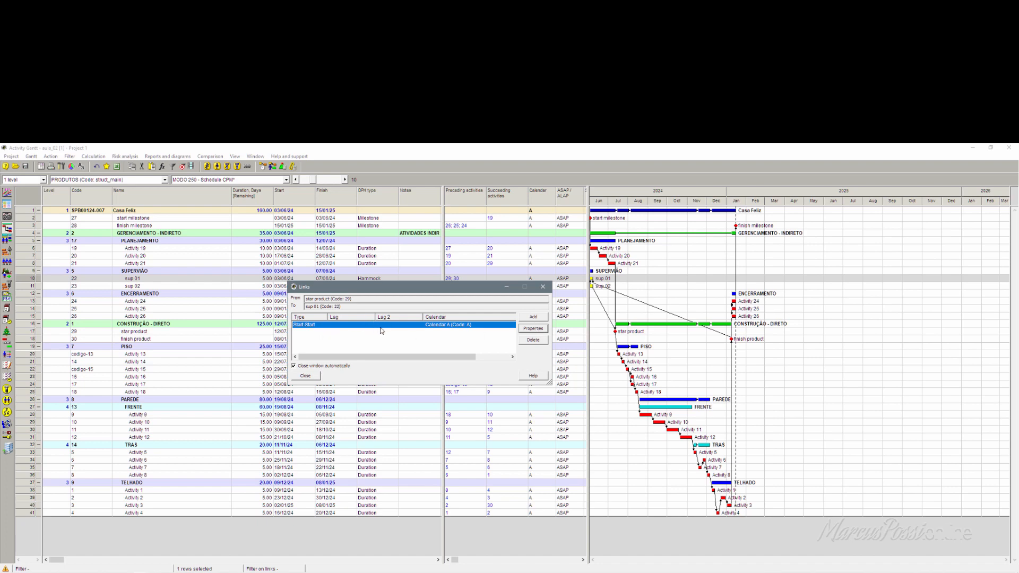
click(525, 329)
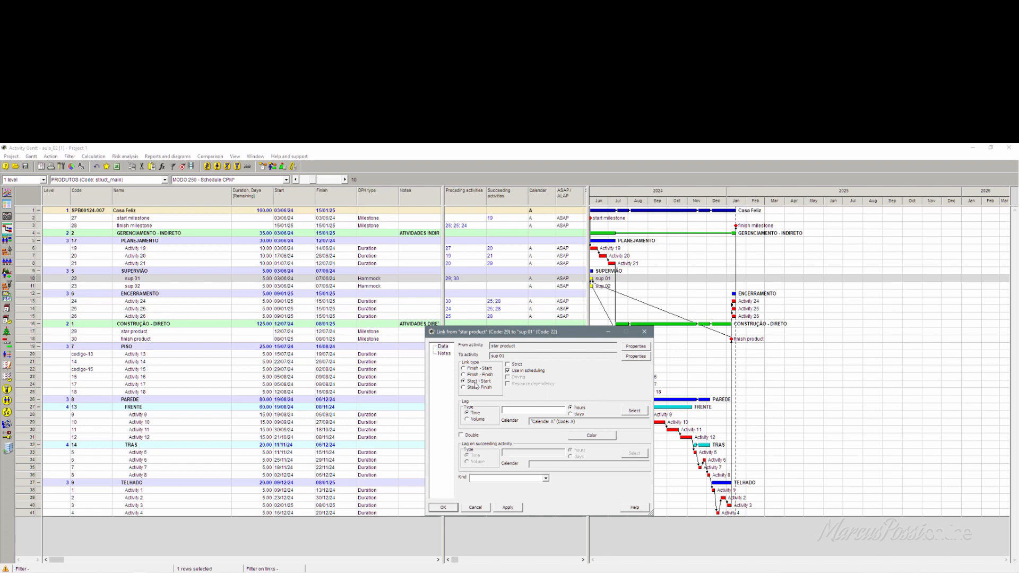
click(443, 507)
drag(747, 339, 602, 279)
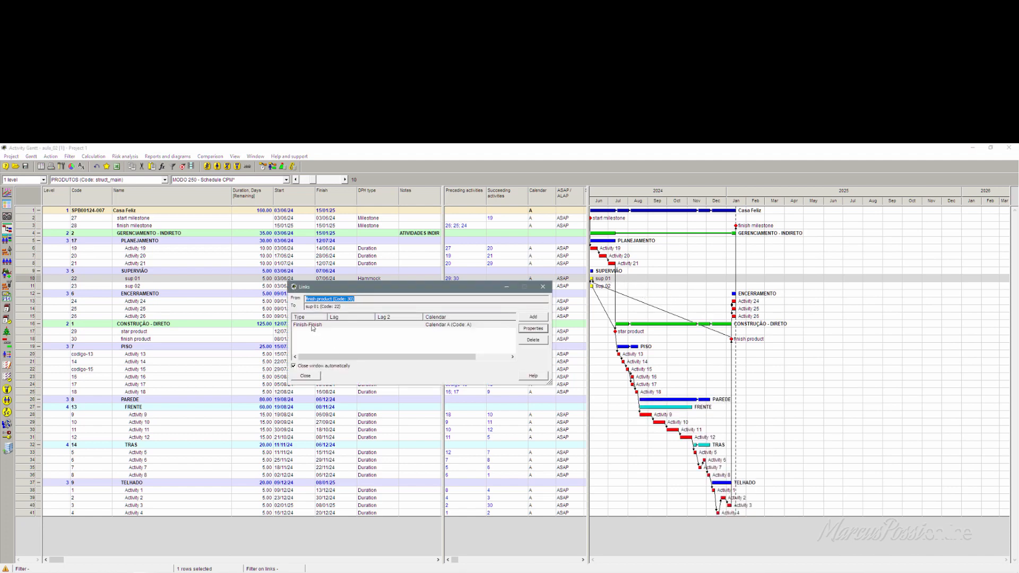
click(535, 329)
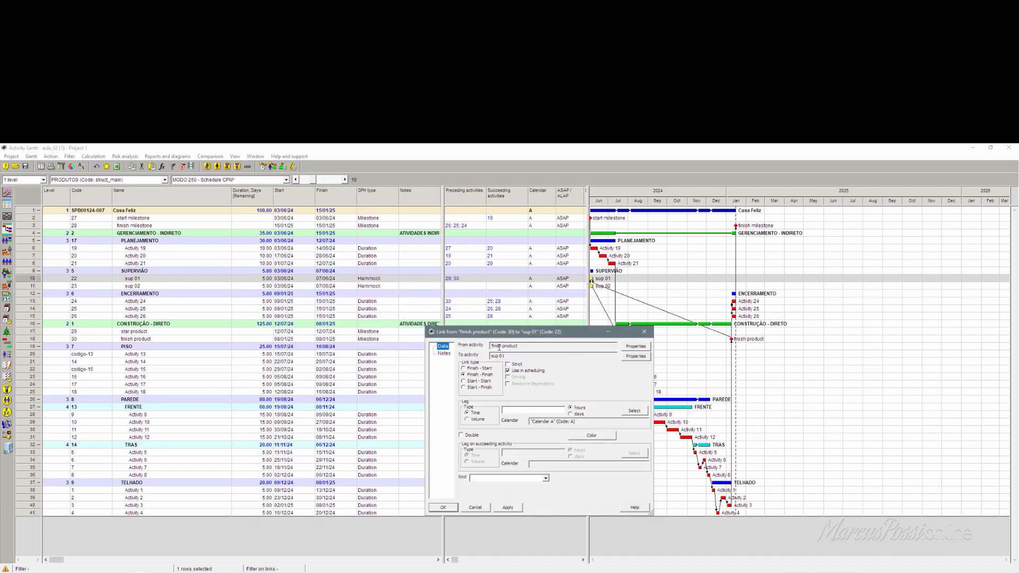
click(470, 377)
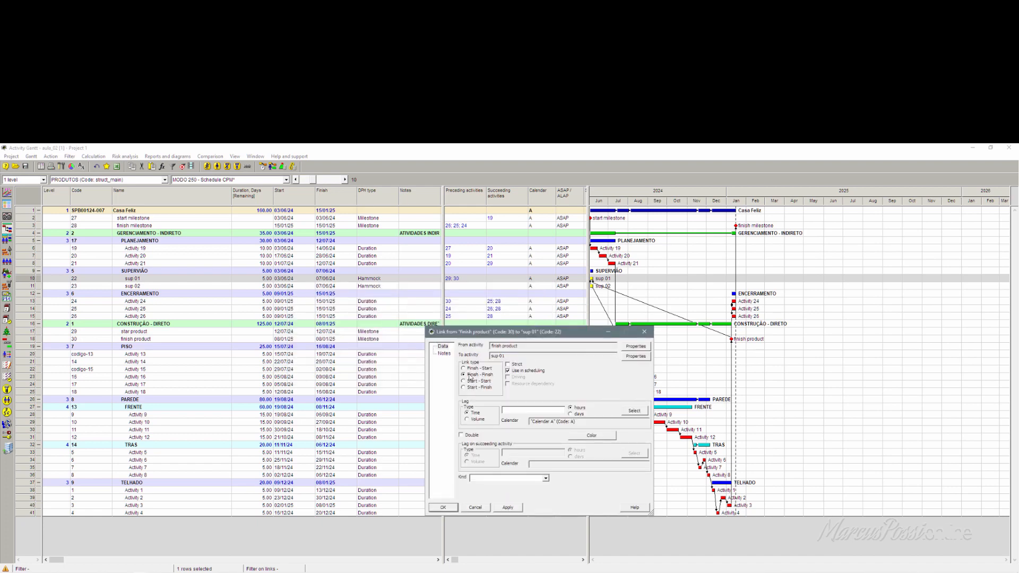
click(442, 507)
mouse_move(592, 280)
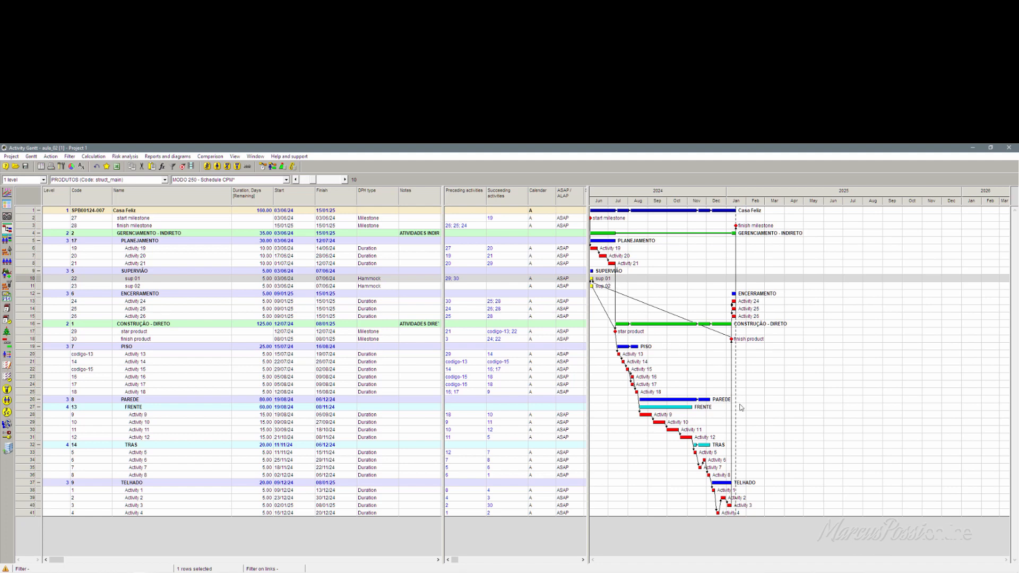
- Link Activities 1, 3 and 2 to sup 02, changing Activity 1's link to Start-Start
drag(722, 493, 609, 287)
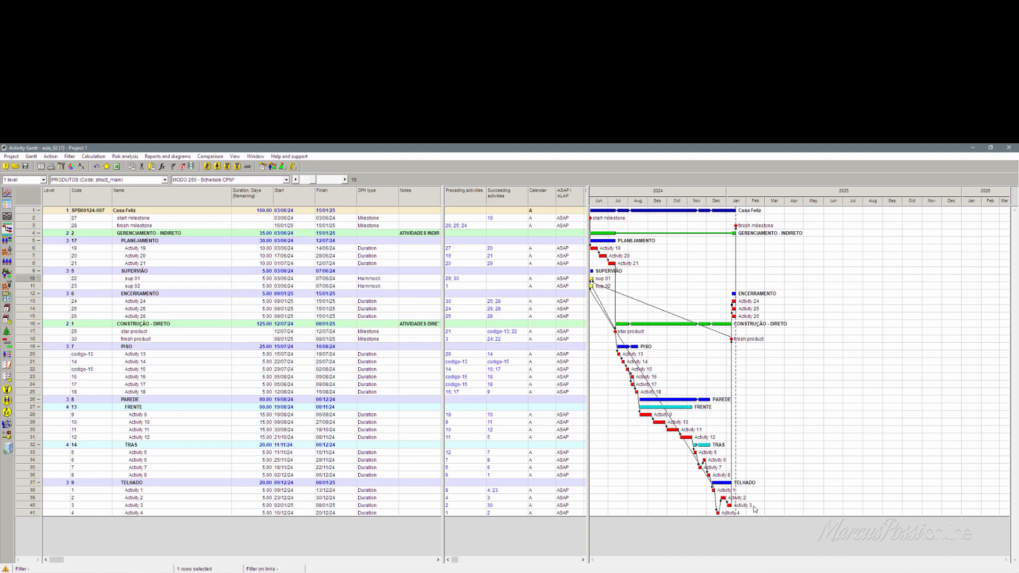
drag(730, 505, 600, 286)
drag(728, 496, 611, 286)
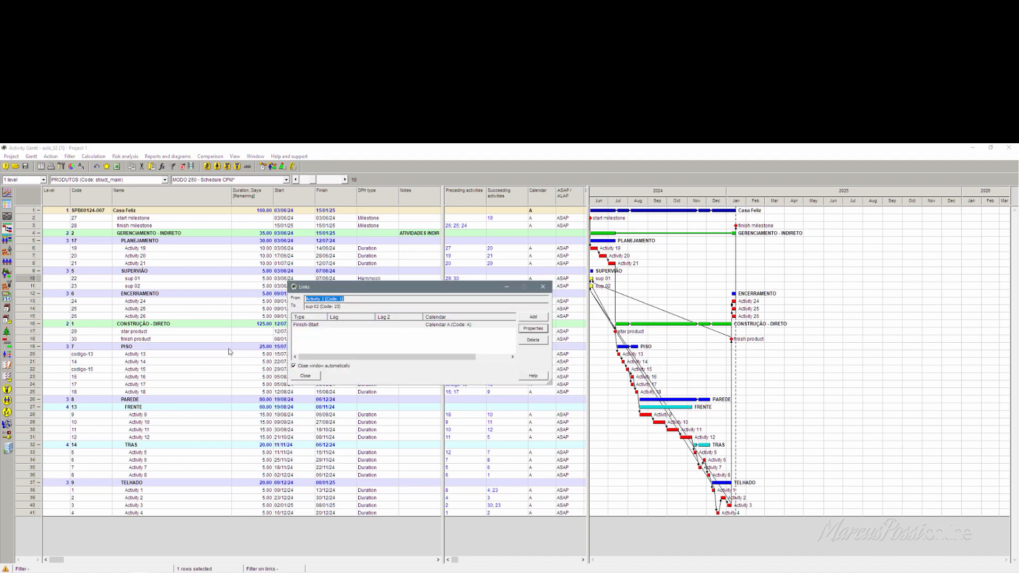
click(304, 326)
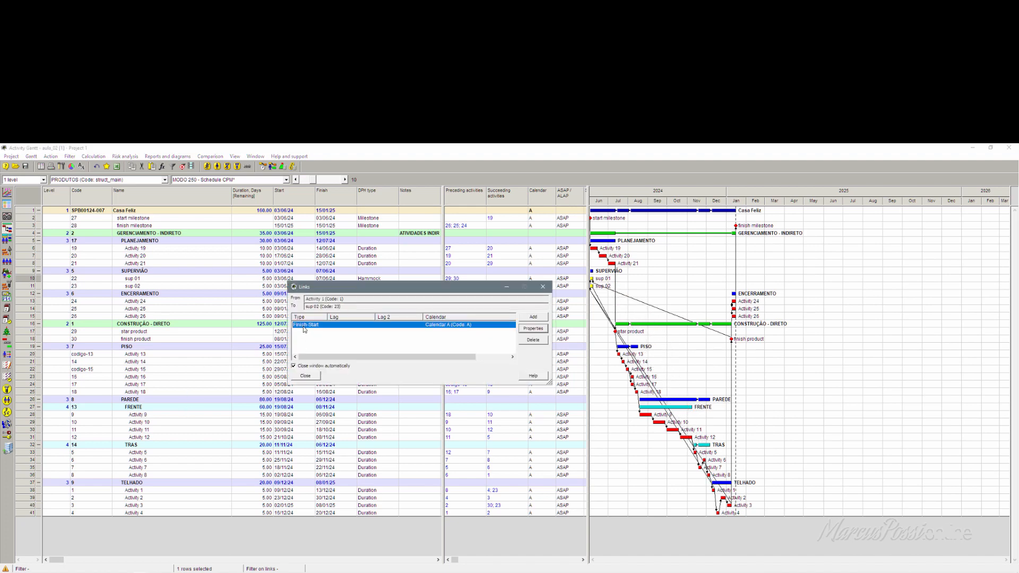
click(533, 328)
click(471, 382)
click(443, 508)
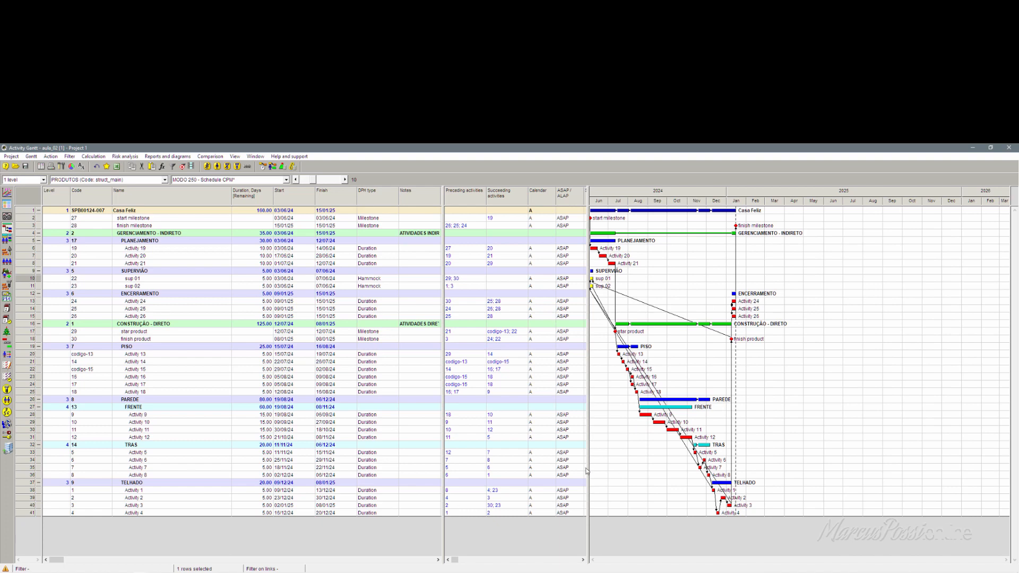
- Link Activity 3 to sup 02, accept its link settings, and recalculate the schedule
drag(730, 505, 608, 287)
click(304, 329)
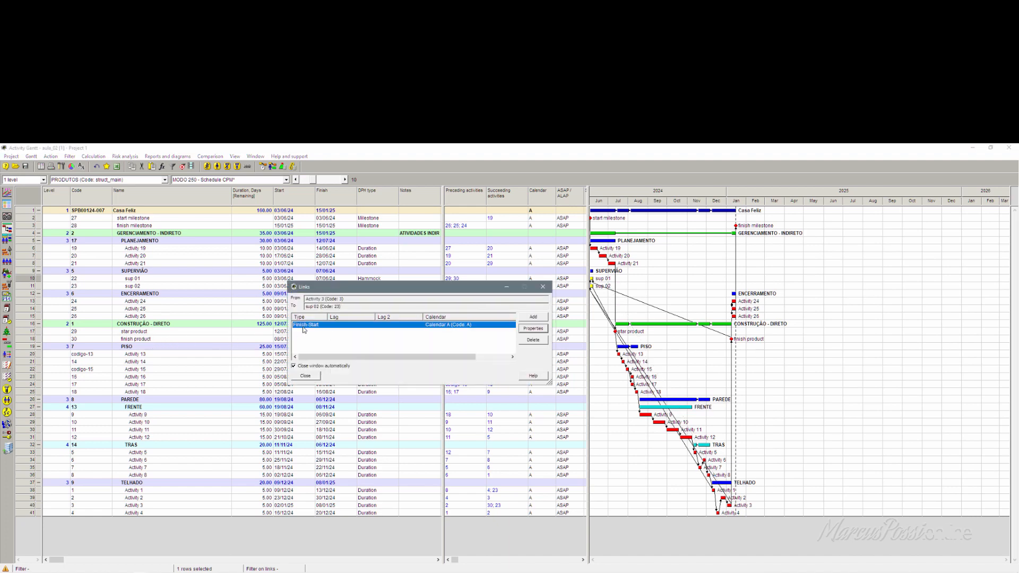
click(533, 328)
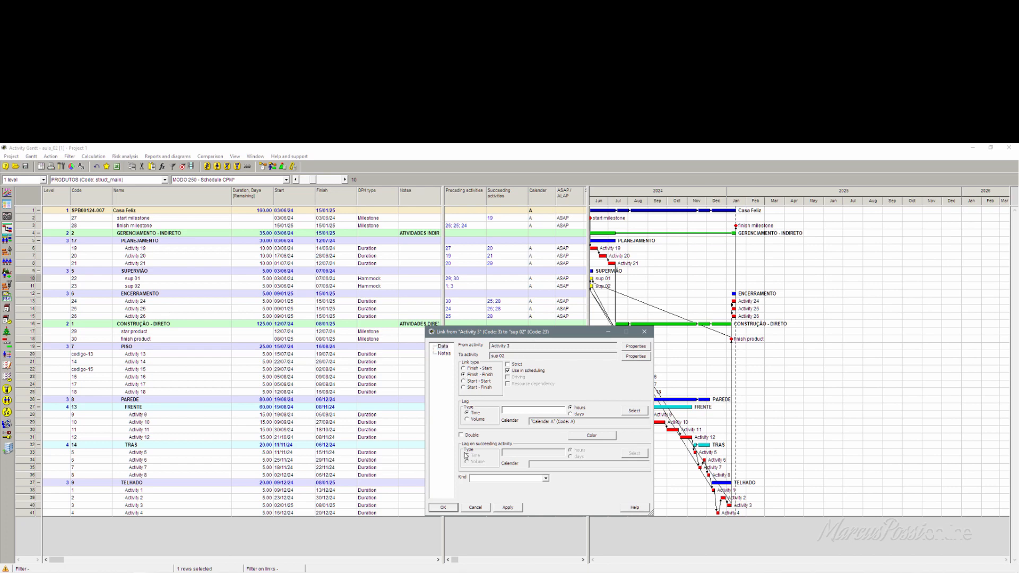
click(450, 508)
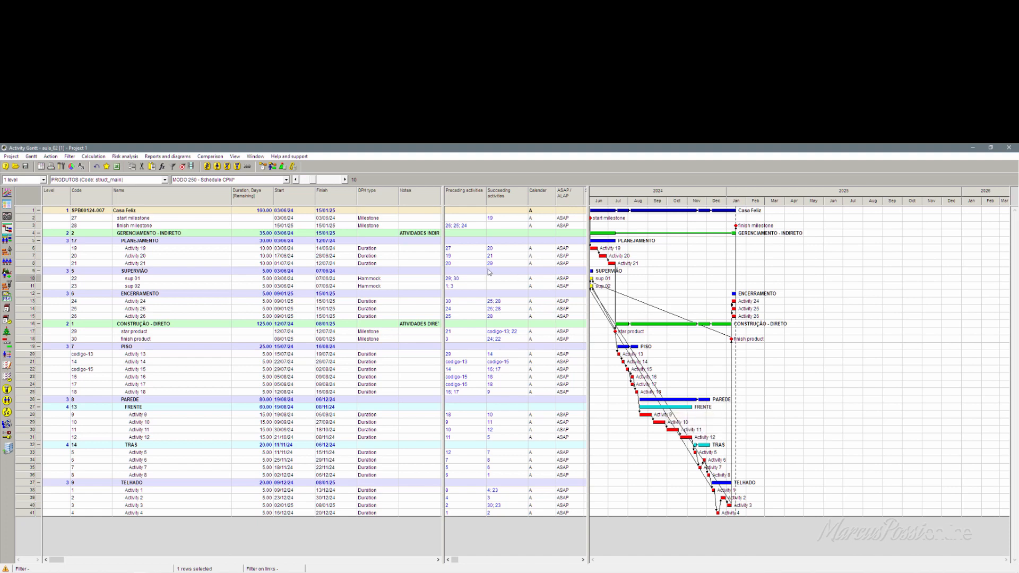
click(262, 166)
- Confirm the recalculation, then stretch Activity 3 to 122 days ending 20/06/25
click(211, 450)
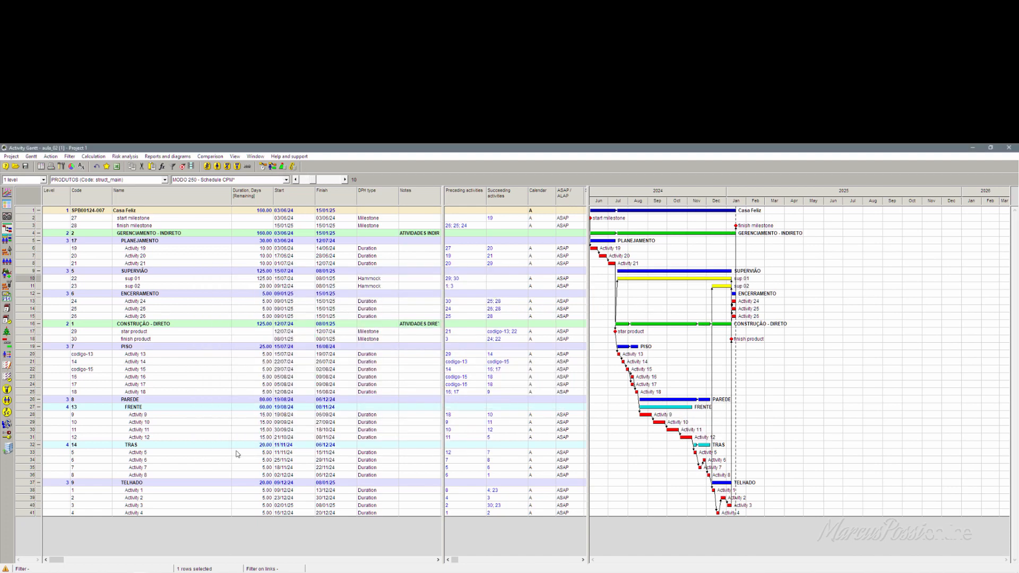
mouse_move(624, 279)
mouse_move(726, 287)
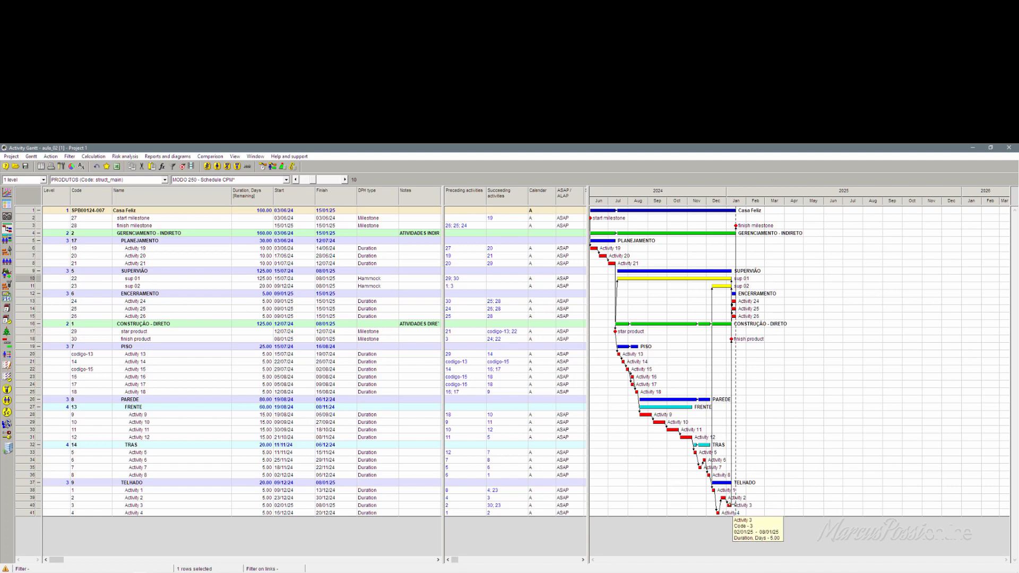
drag(729, 504, 841, 505)
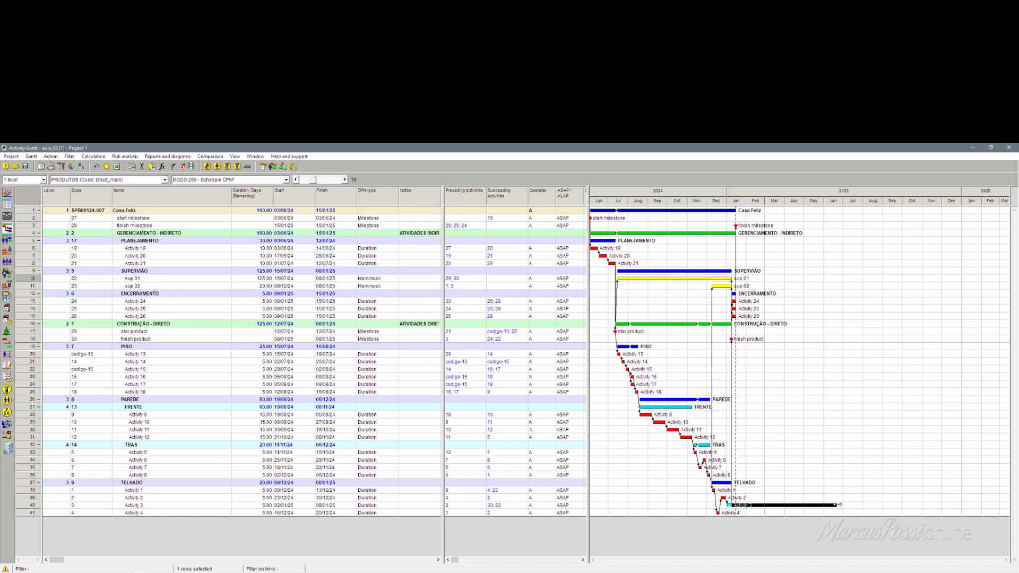
drag(840, 505, 837, 505)
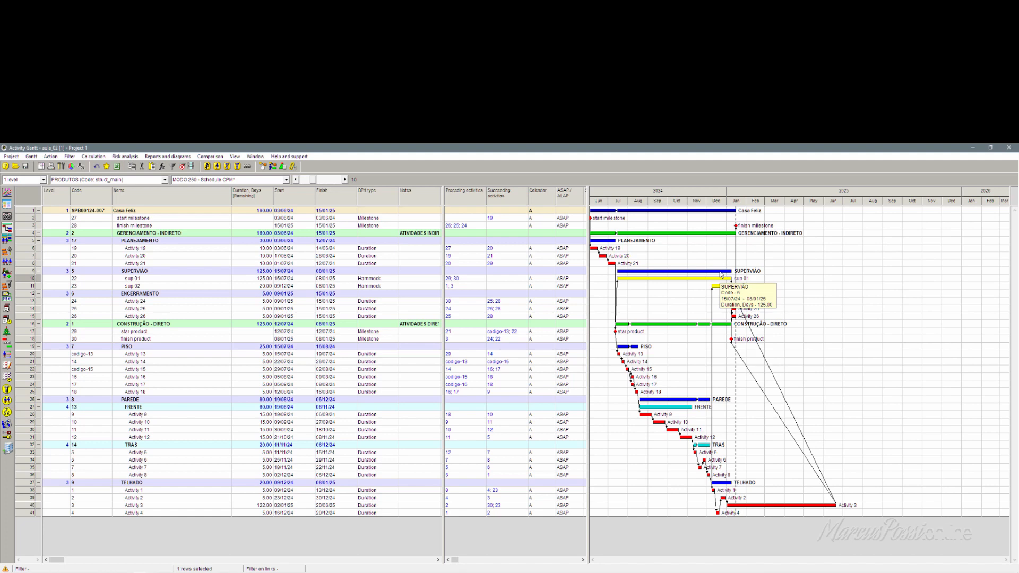
- Reschedule, undo Activity 3's lengthening, and reschedule so the project ends 15/01/25
click(265, 166)
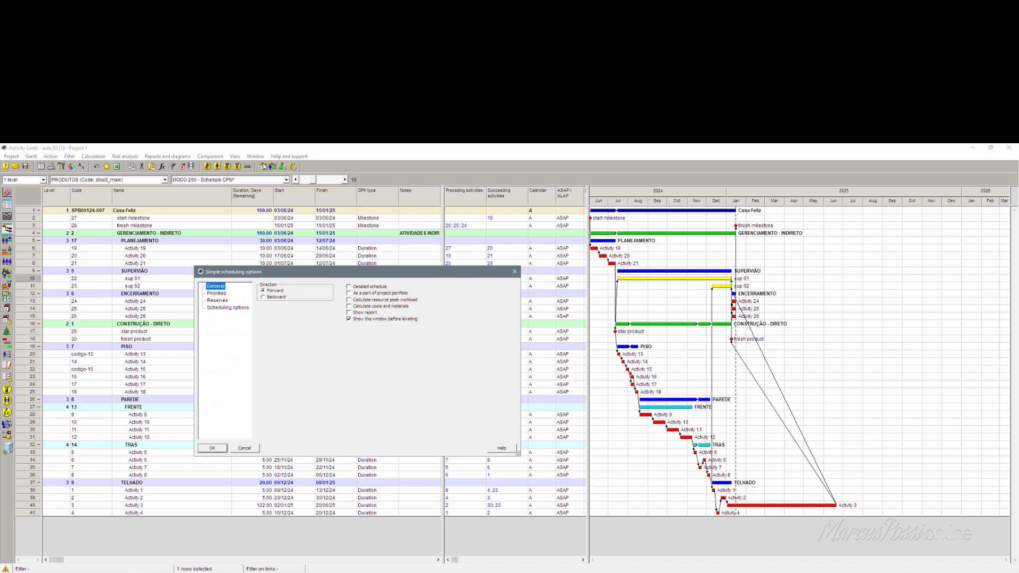
key(Return)
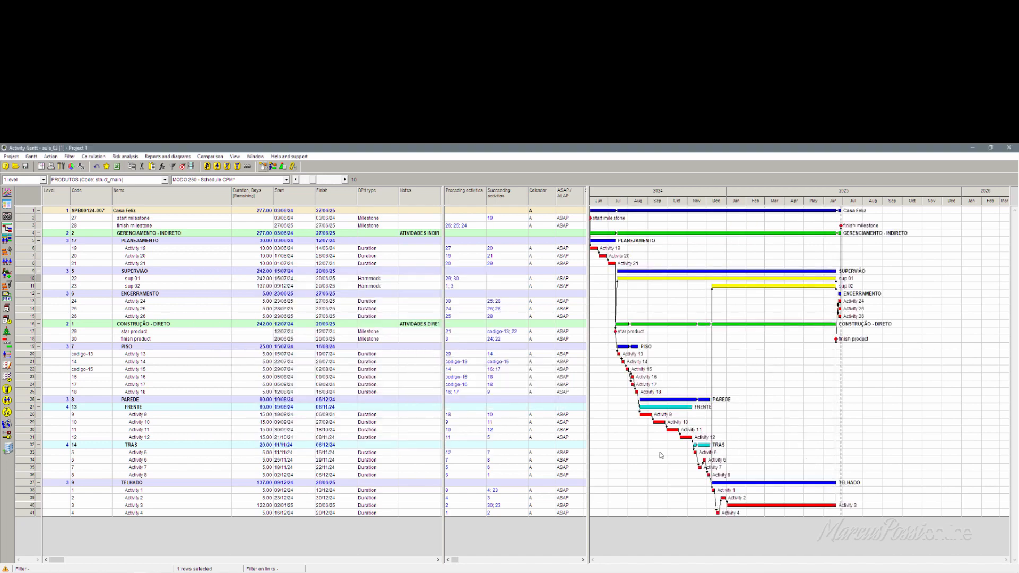
mouse_move(820, 275)
key(ctrl+z)
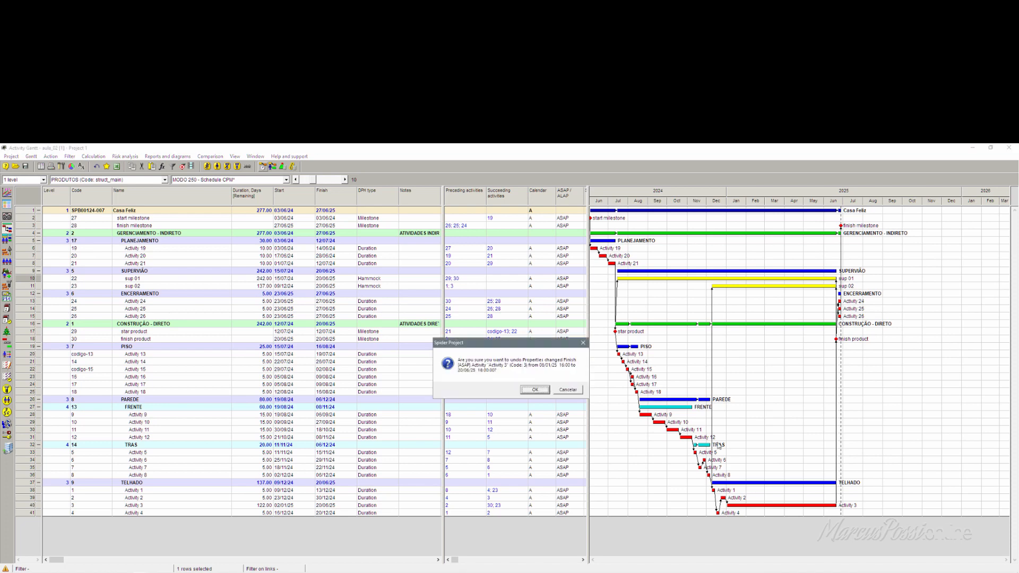
click(536, 390)
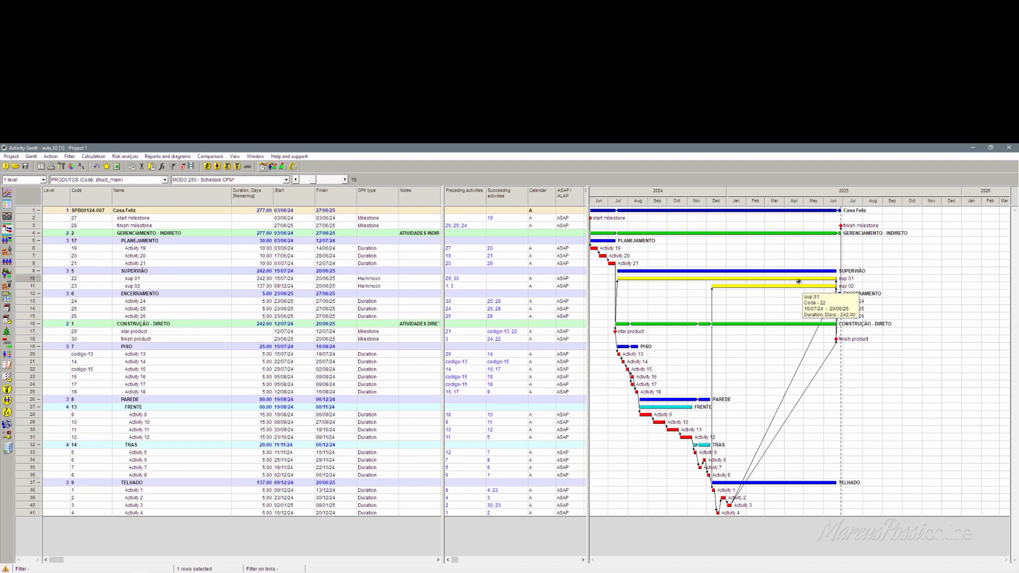
click(263, 166)
key(Return)
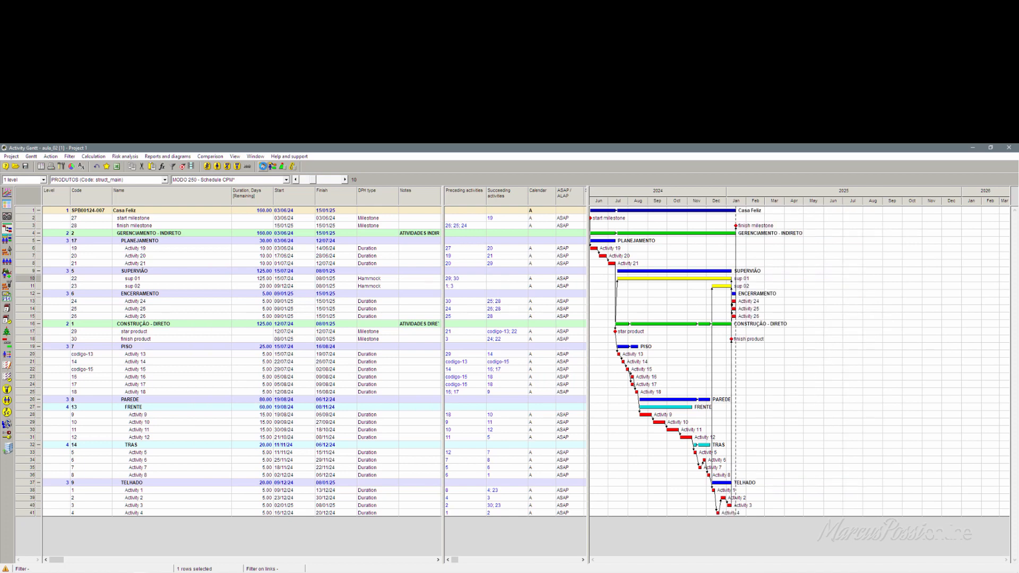
- Store the present Gantt table layout in the Casa Feliz project as its current layout
click(29, 157)
mouse_move(55, 184)
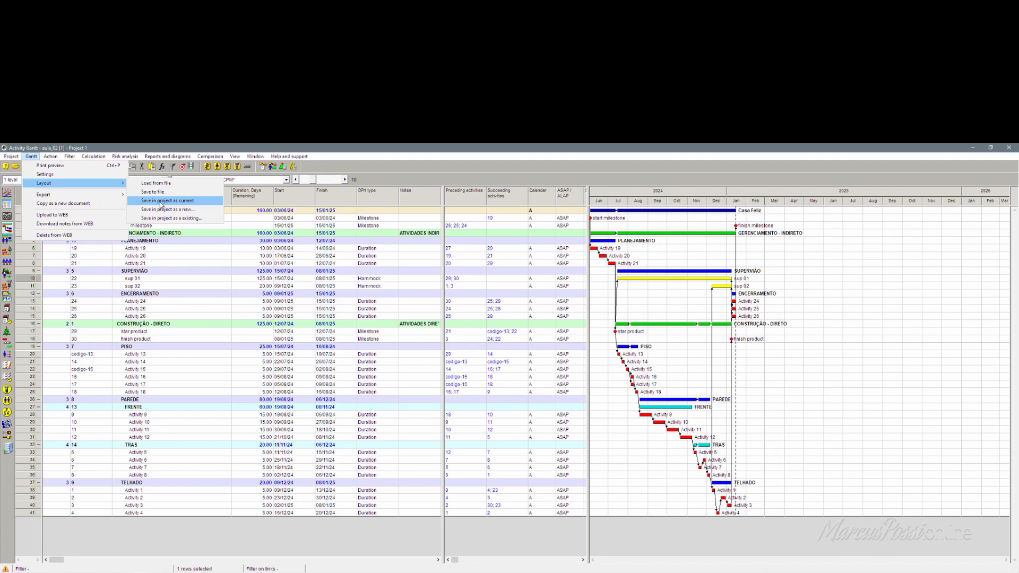
click(161, 204)
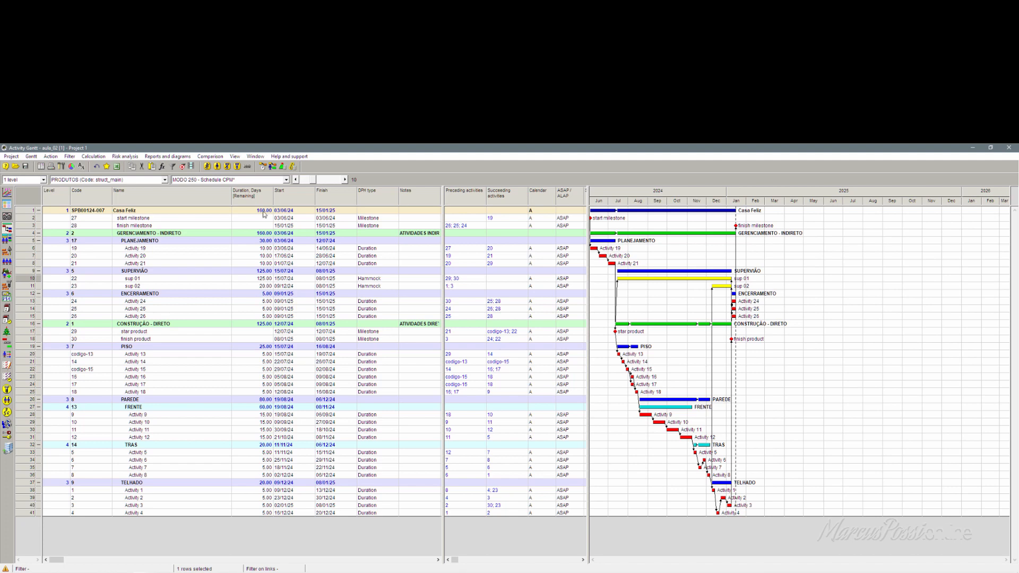
- Switch to the MODO 220 - atividades - all atributos layout and inspect Activity 20 and PISO dates
click(234, 180)
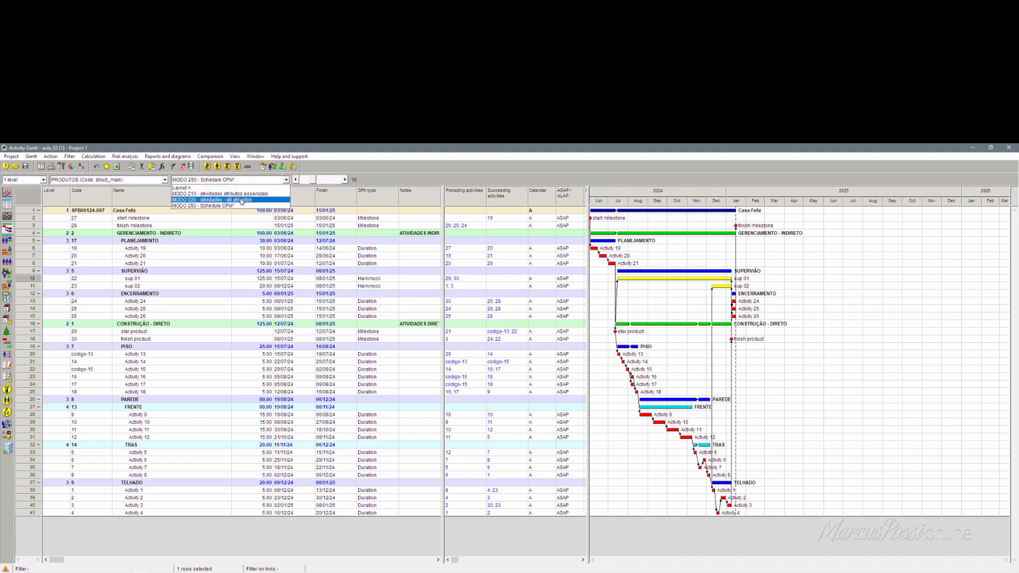
click(242, 200)
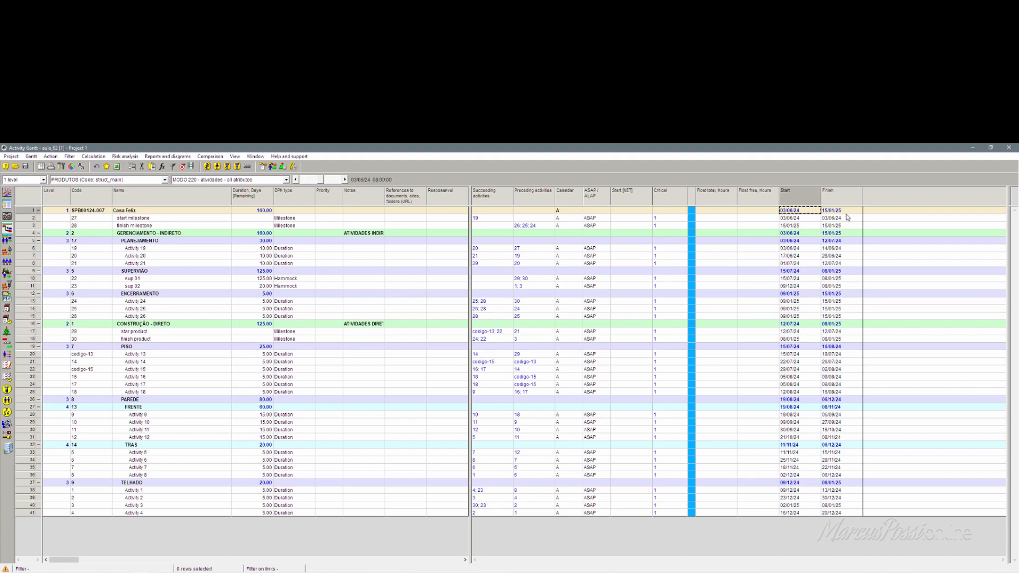
click(843, 255)
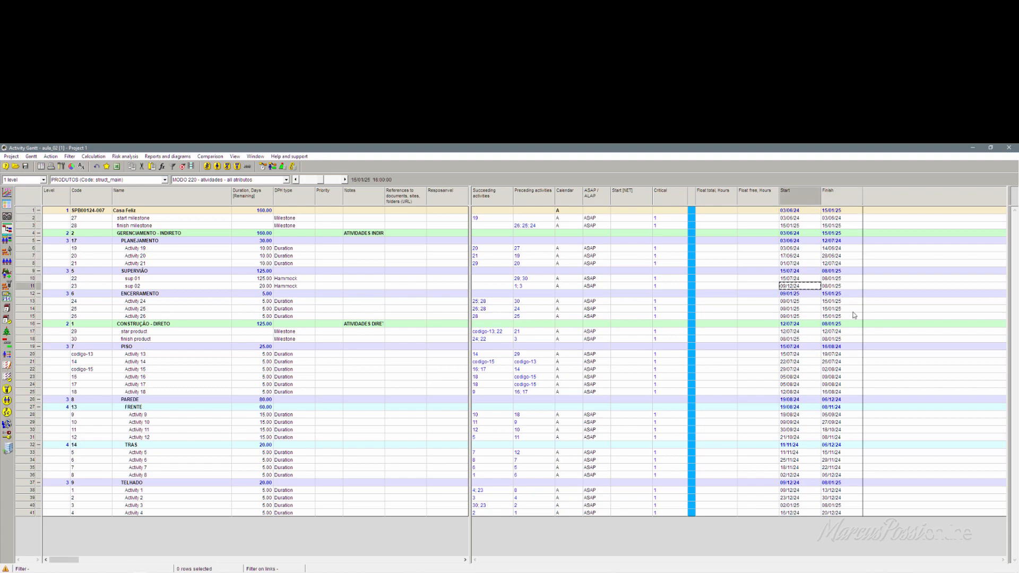
click(790, 348)
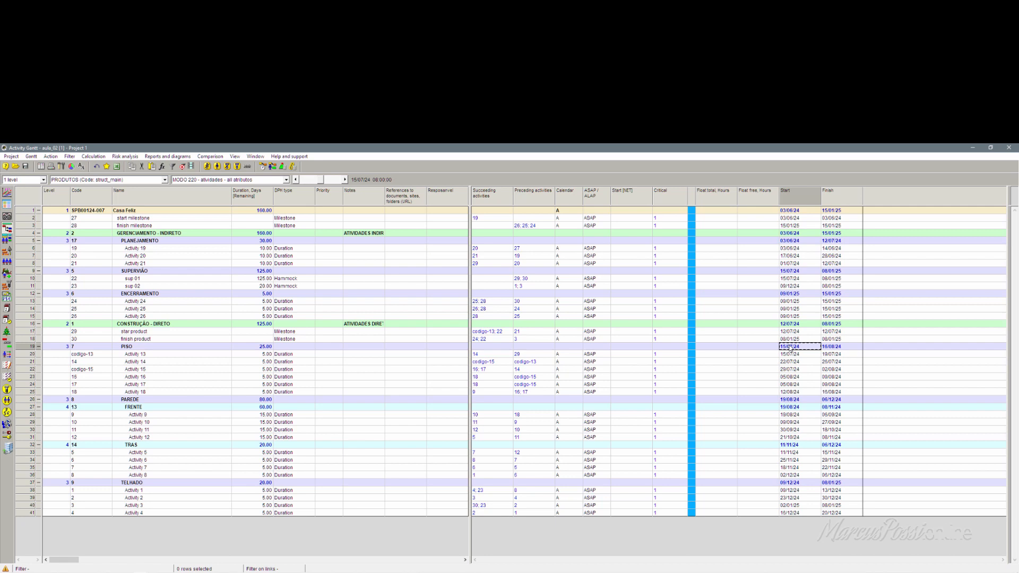
- Select the Duration–Responsavel, link, and Calendar–Critical cell ranges for all rows
drag(247, 214, 452, 517)
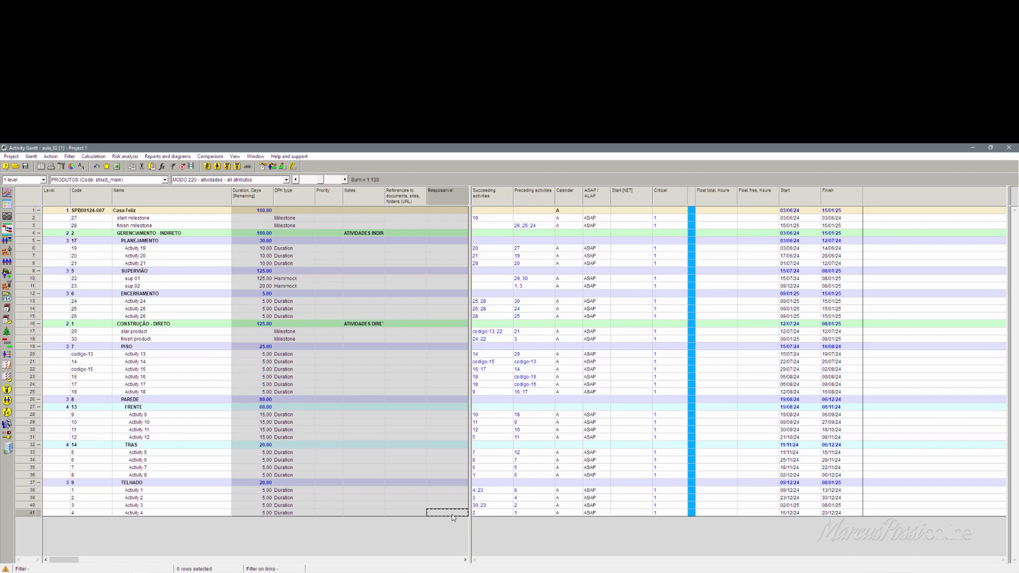
click(501, 210)
shift+click(536, 514)
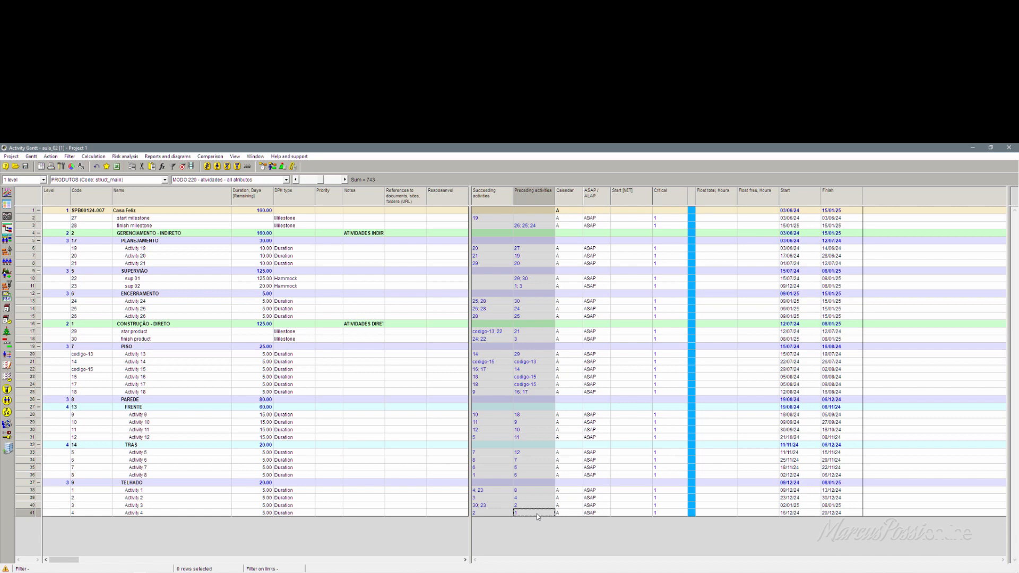
click(567, 212)
shift+click(662, 513)
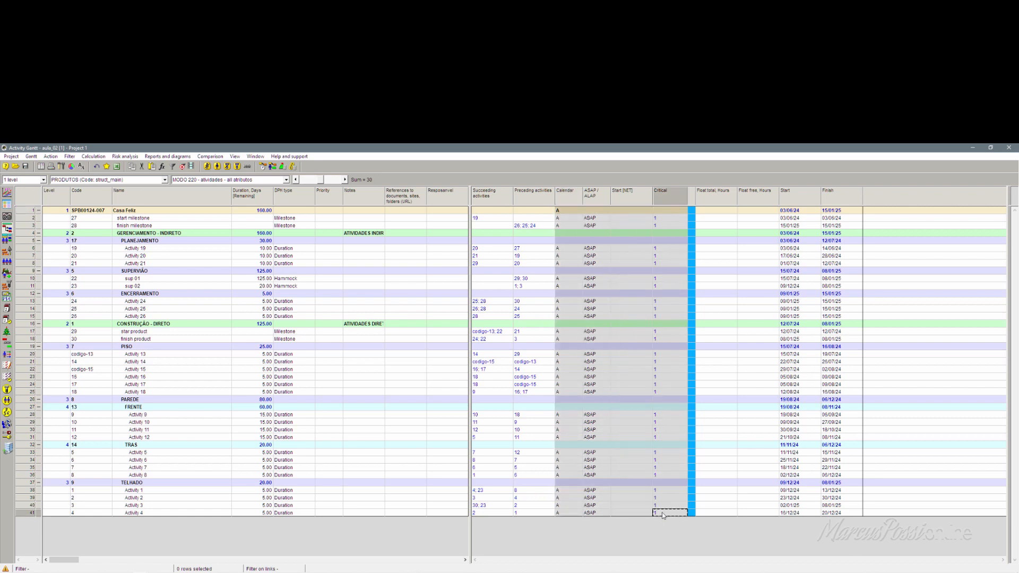
- Open and close Activity 17's finish date picker, then try editing GERENCIAMENTO - INDIRETO's start date
click(838, 385)
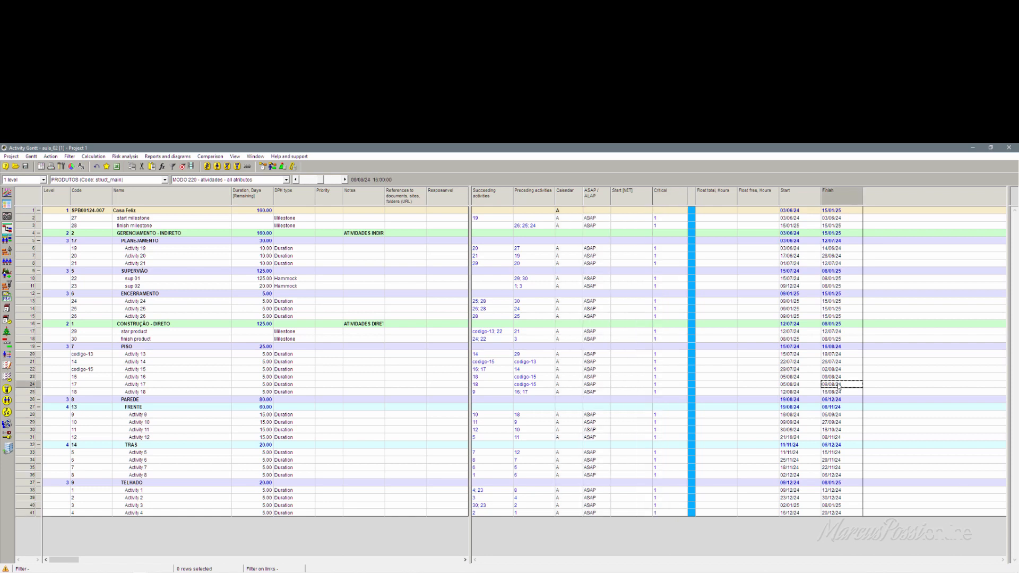
click(838, 385)
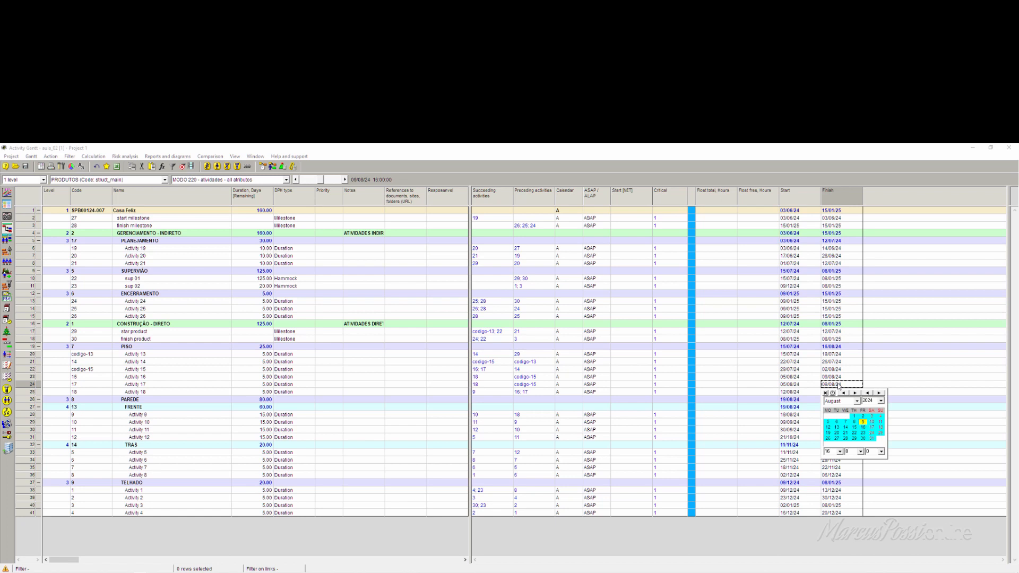
click(886, 273)
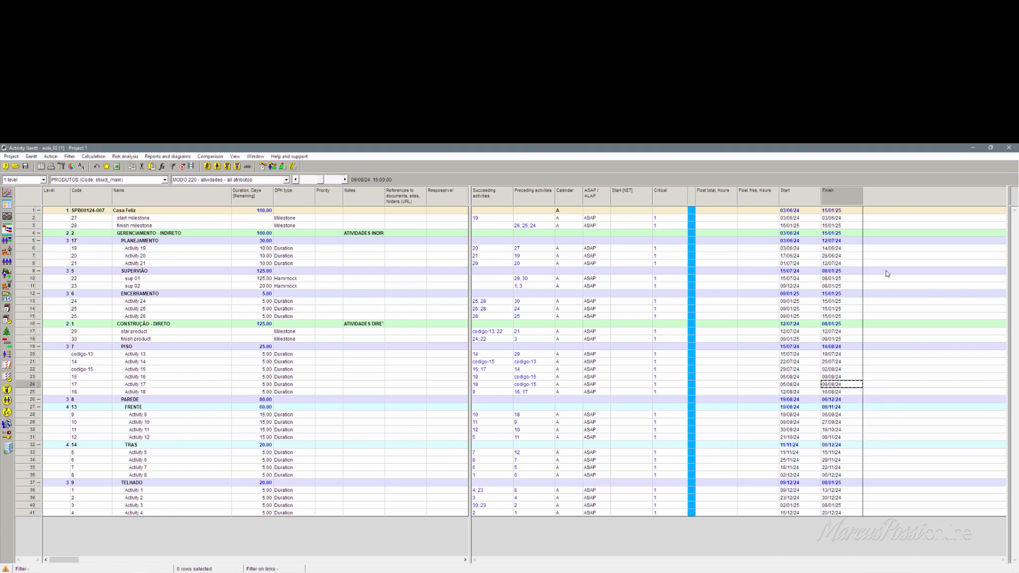
double_click(795, 234)
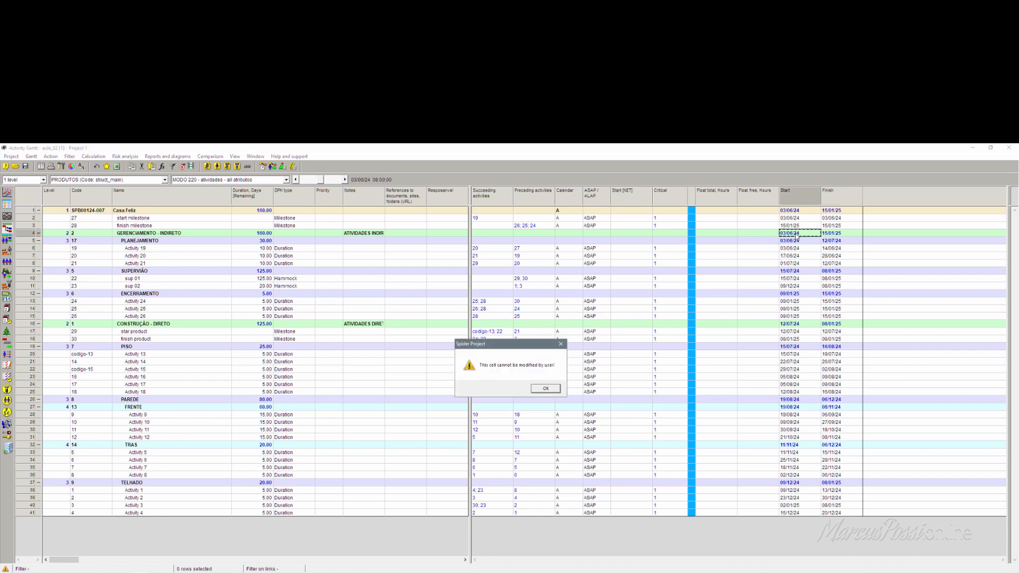
- Dismiss the warning and select the Duration–Responsavel, link and Calendar–Critical cells to check totals
click(560, 344)
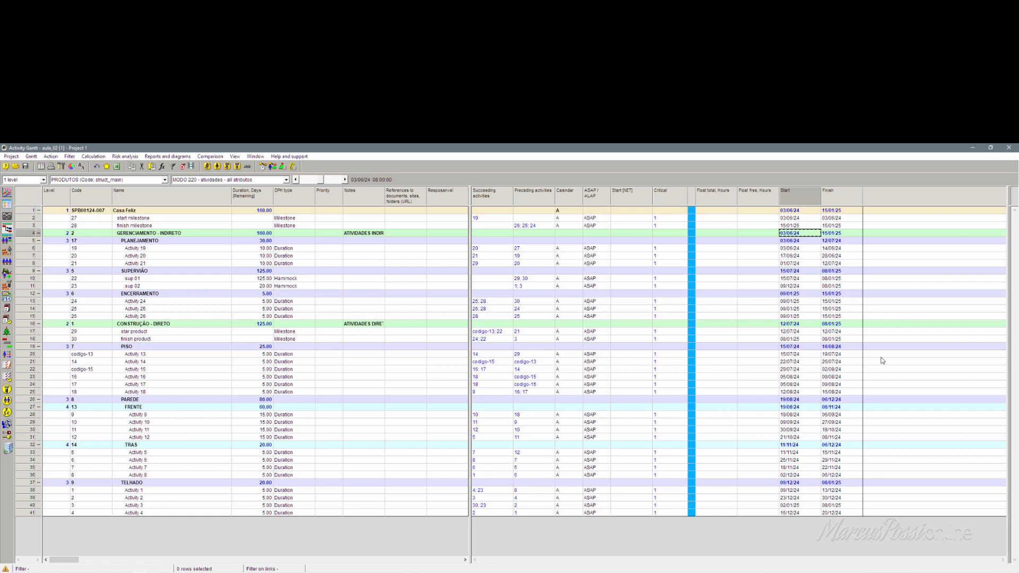
click(257, 211)
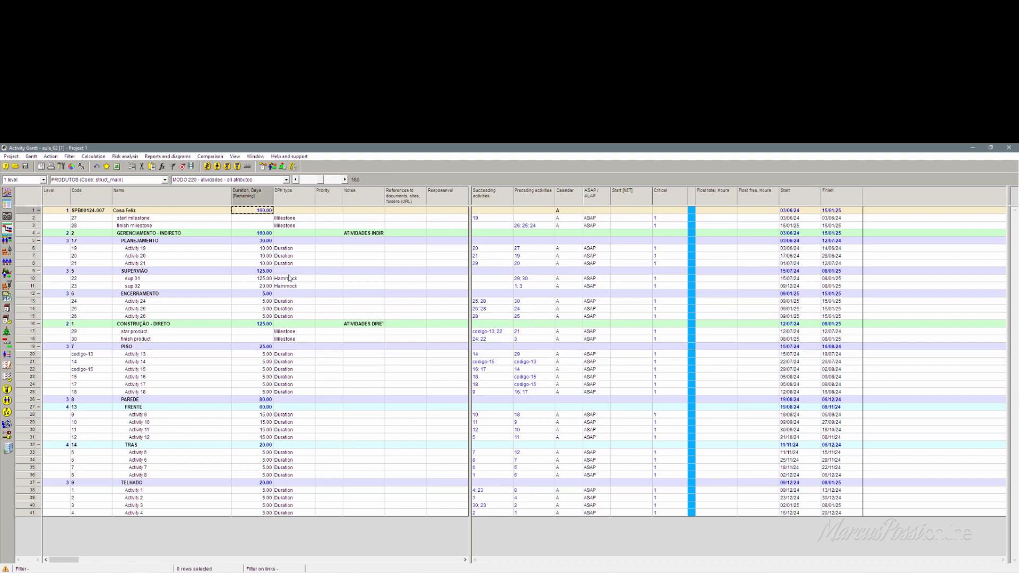
shift+click(447, 512)
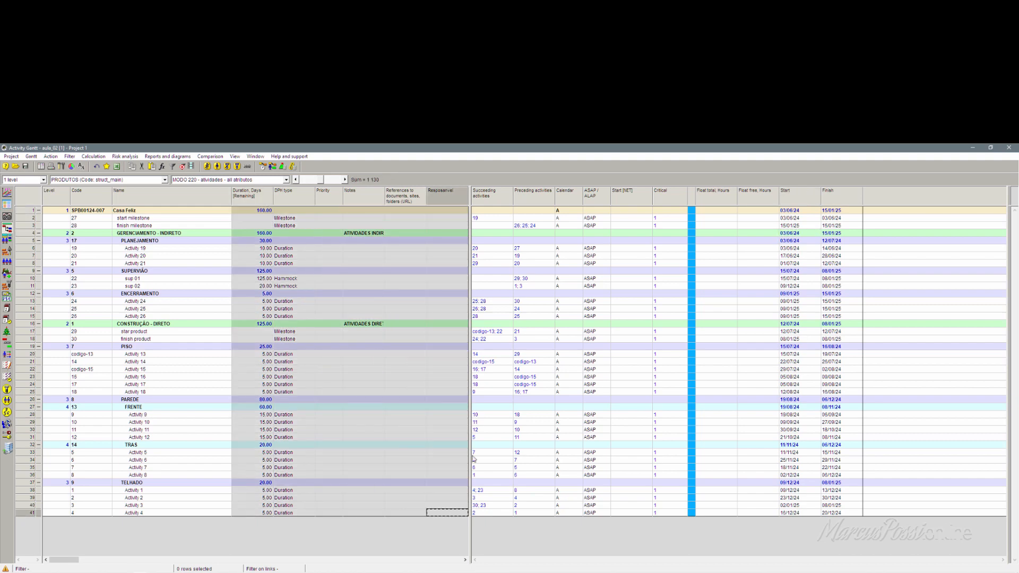
click(495, 211)
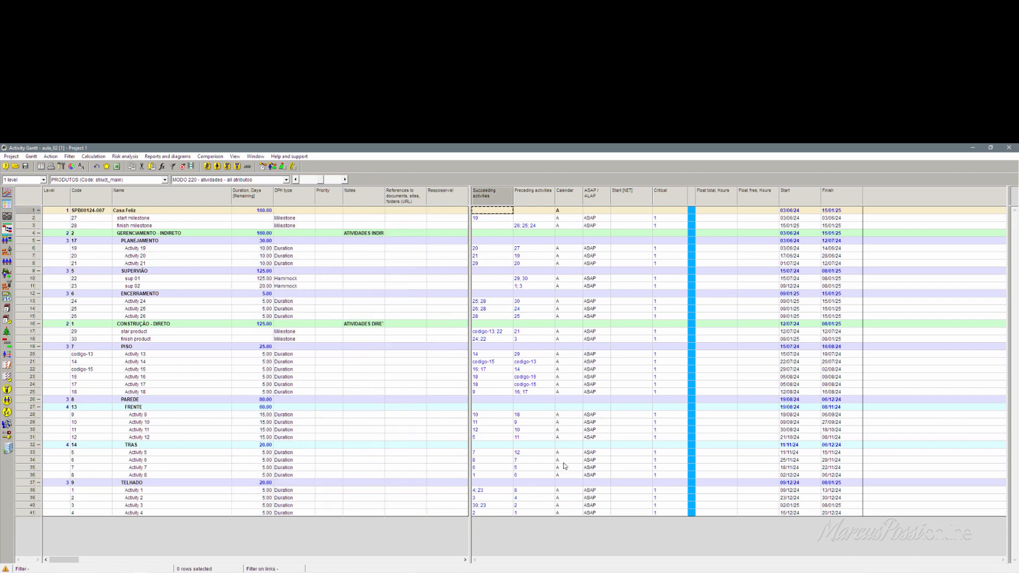
shift+click(541, 513)
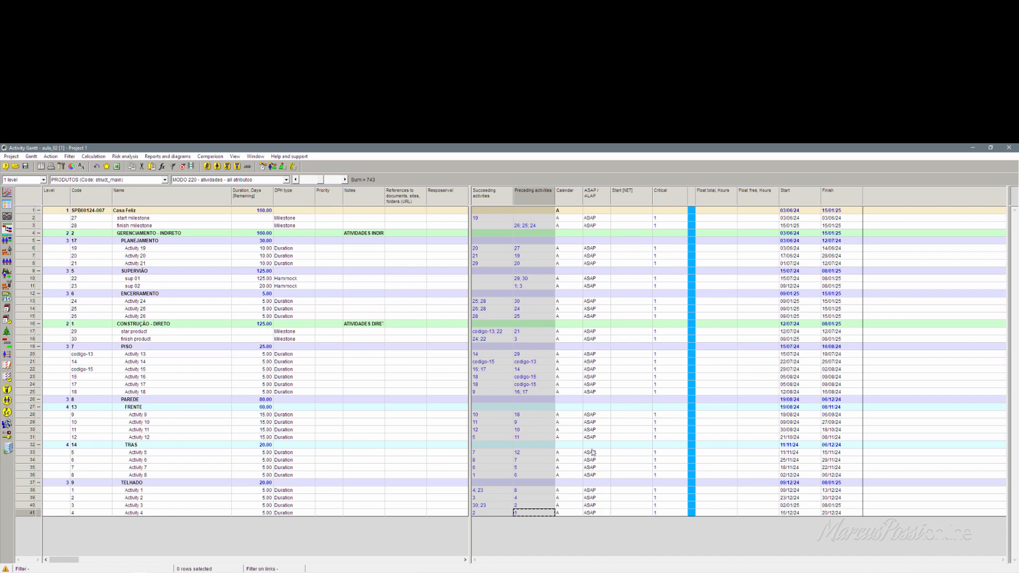
click(570, 211)
drag(570, 214, 680, 516)
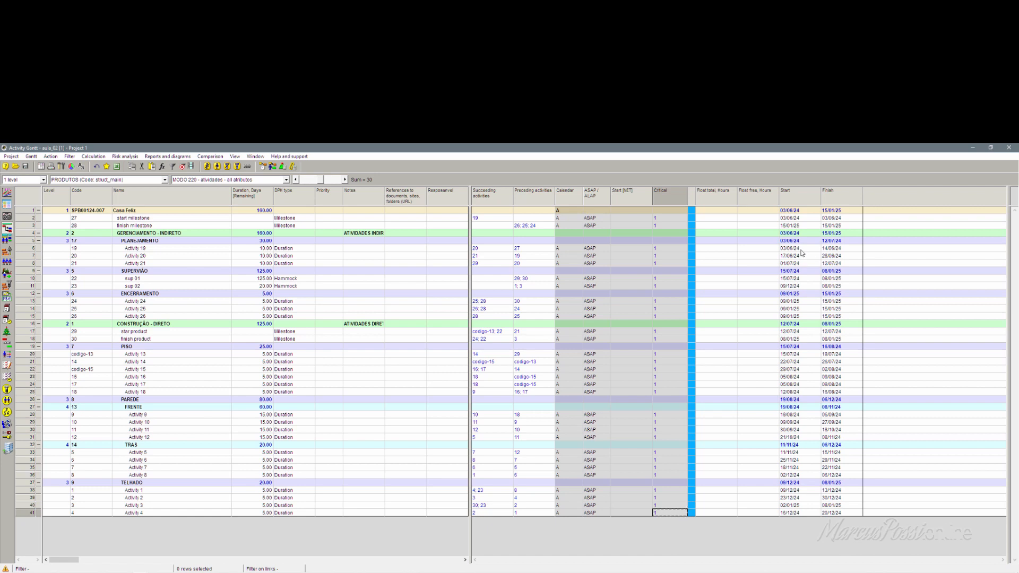
- Clear the selection and recalculate with the simple scheduling options
click(749, 257)
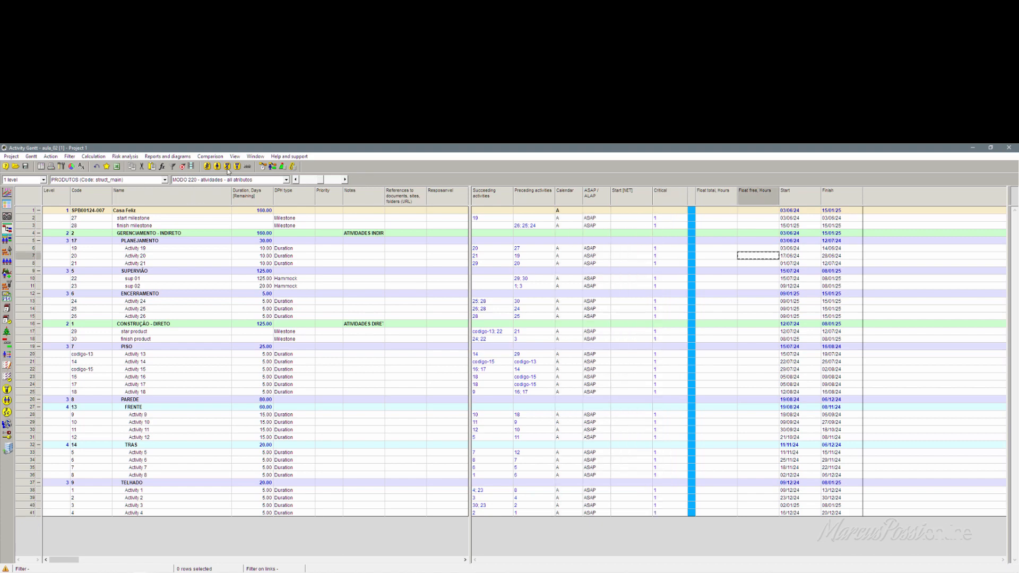
click(261, 167)
click(212, 448)
- Save the current table setup as a new project layout named 'MODO 260 - DOC + WEB'
click(35, 158)
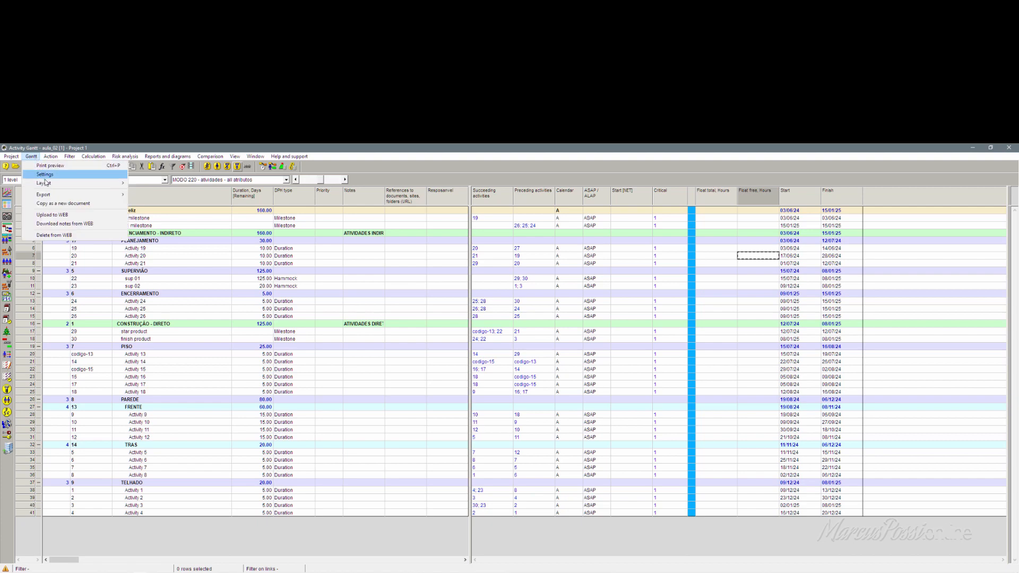
mouse_move(61, 184)
click(178, 209)
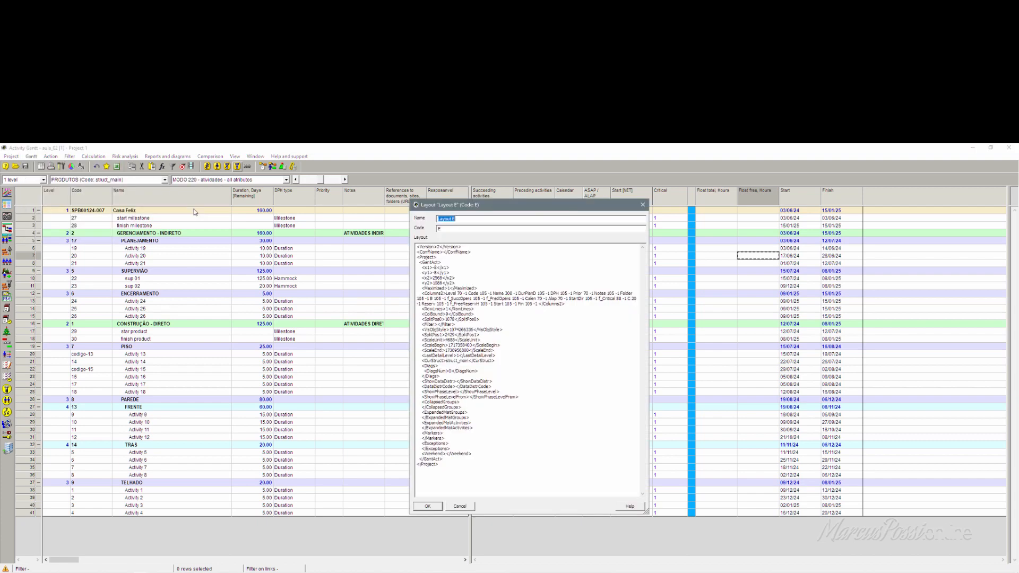
text(MODO 260 - DOC + WEB)
click(429, 506)
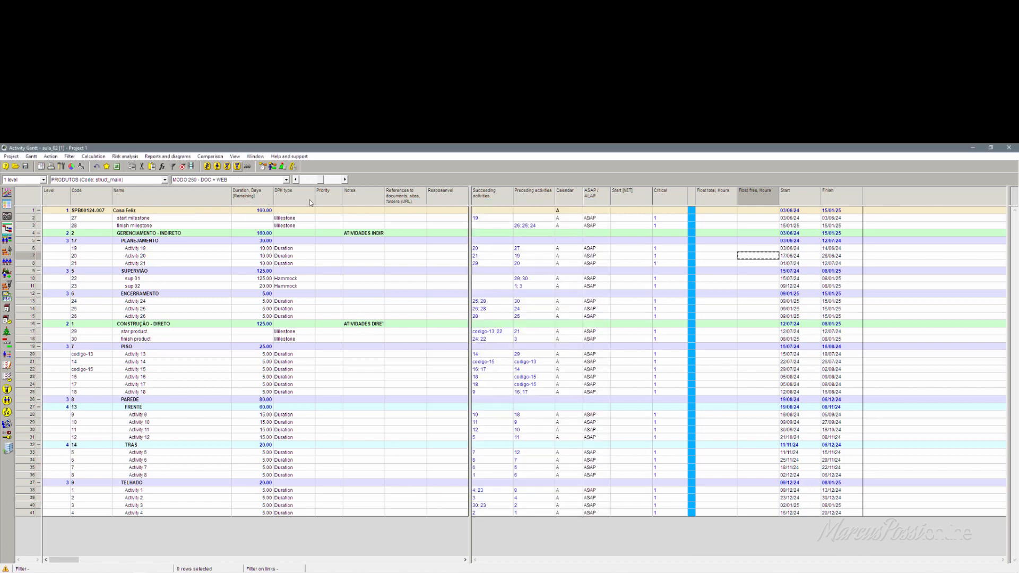
- Delete the DPH type and References columns, restoring the accidentally removed Responsavel column
click(293, 202)
key(Delete)
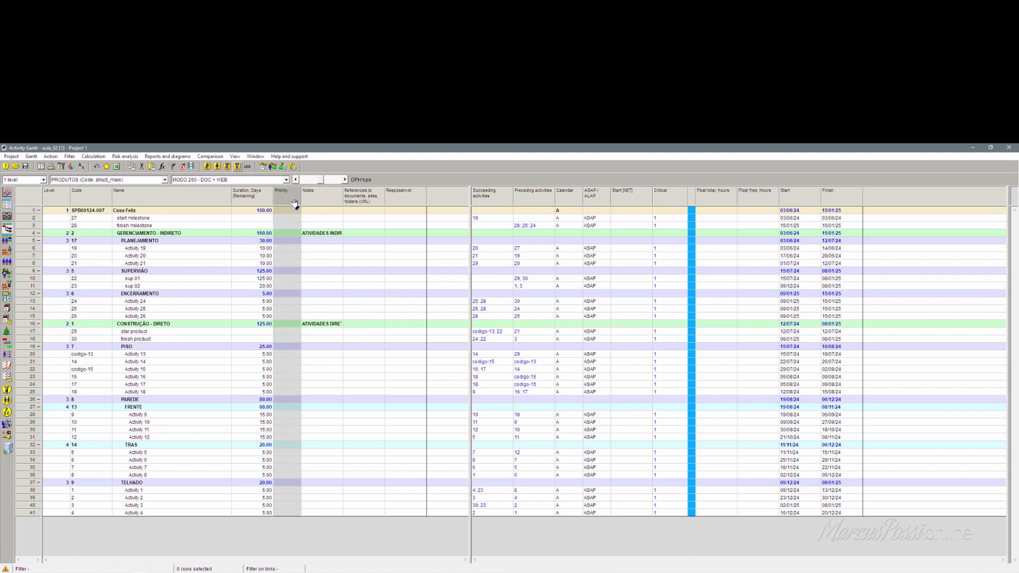
click(366, 199)
key(Delete)
key(Delete)
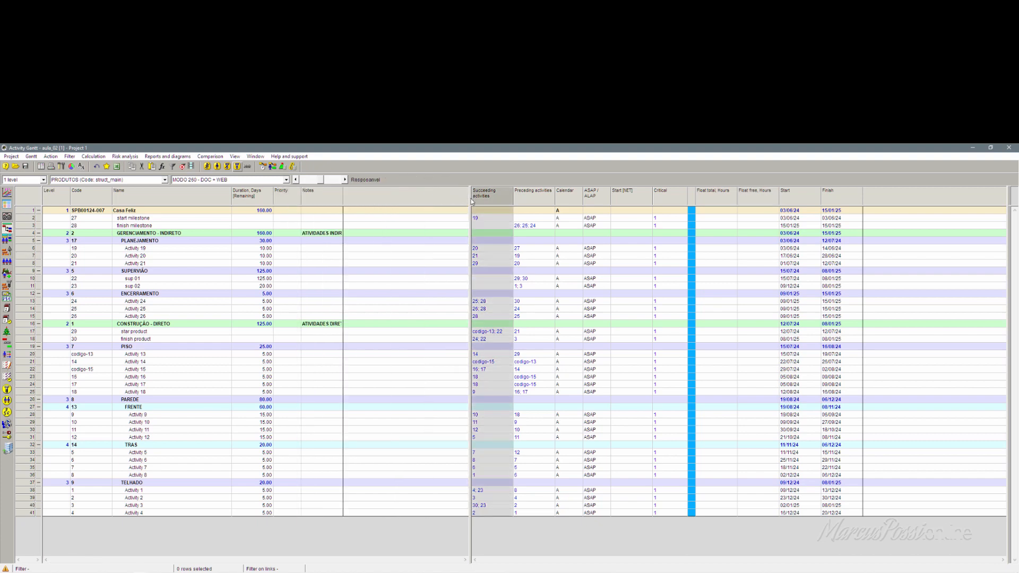
drag(470, 198, 468, 199)
key(ctrl+z)
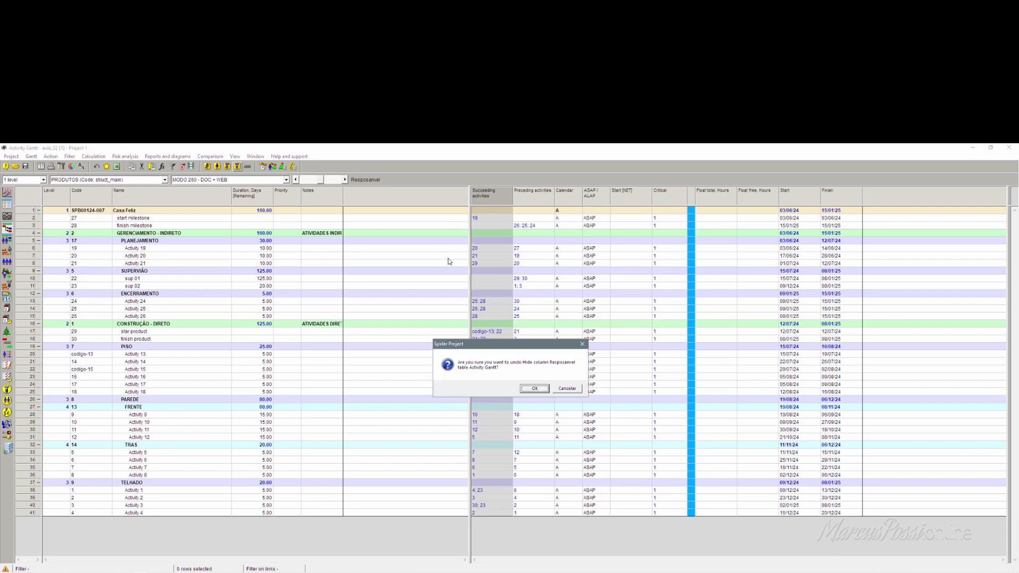
click(535, 390)
drag(470, 222, 388, 234)
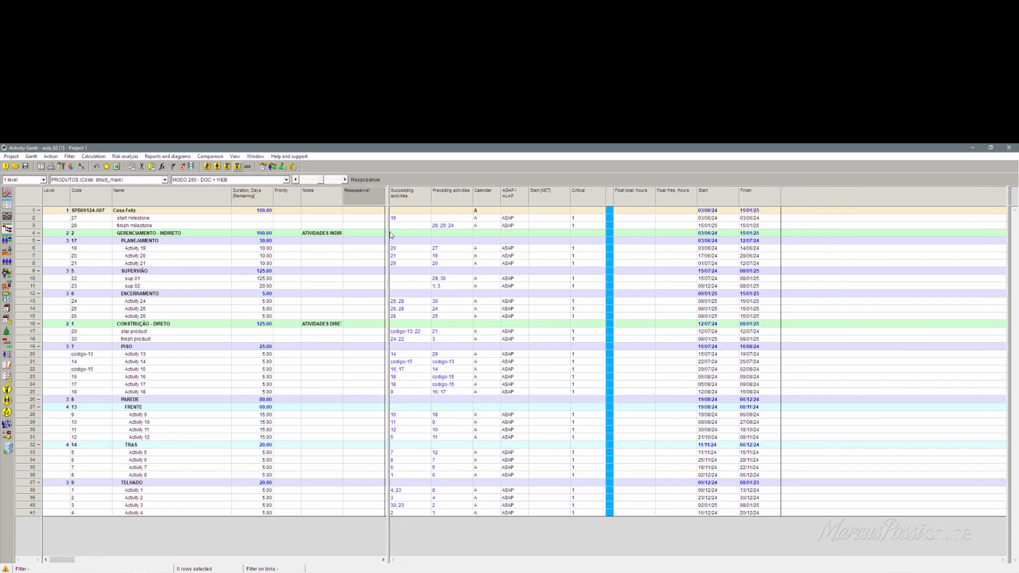
- Delete the succeeding/preceding, Calendar, ASAP/ALAP, Start [NET] and Critical columns
click(413, 201)
key(Delete)
key(Delete)
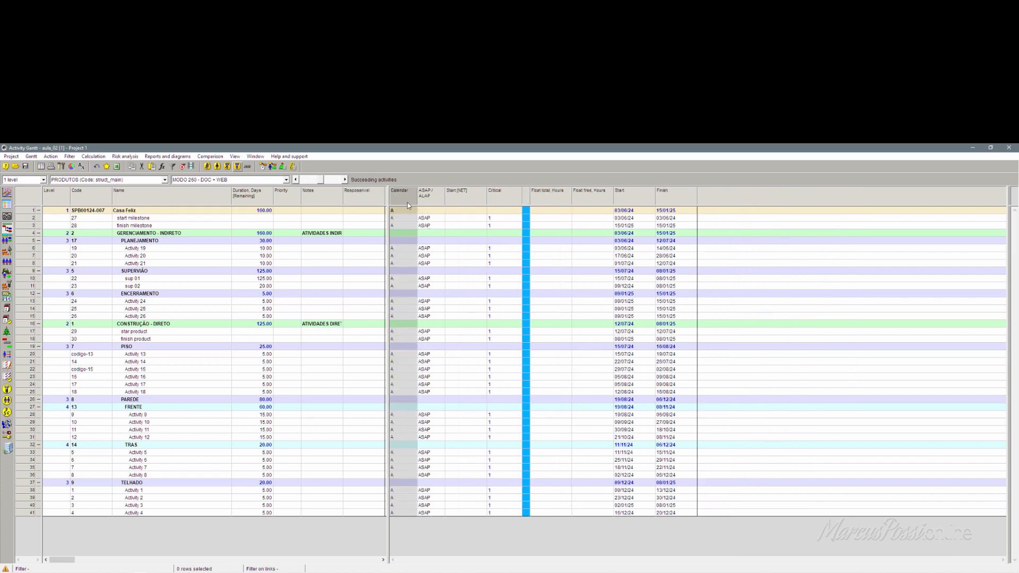
key(Delete)
key(Delete)
key(Delete)
key(Delete)
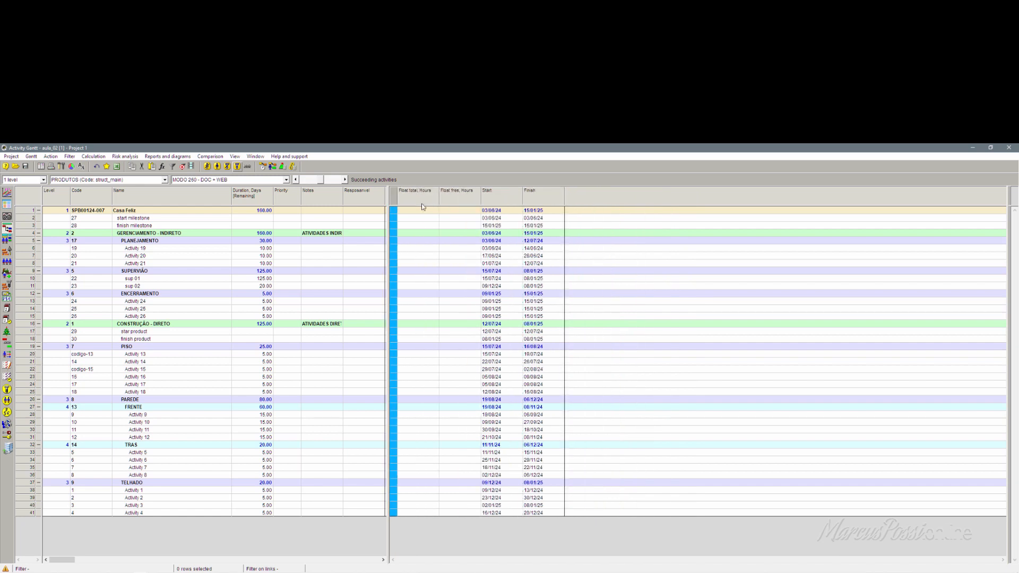
key(Delete)
key(Delete)
key(Delete)
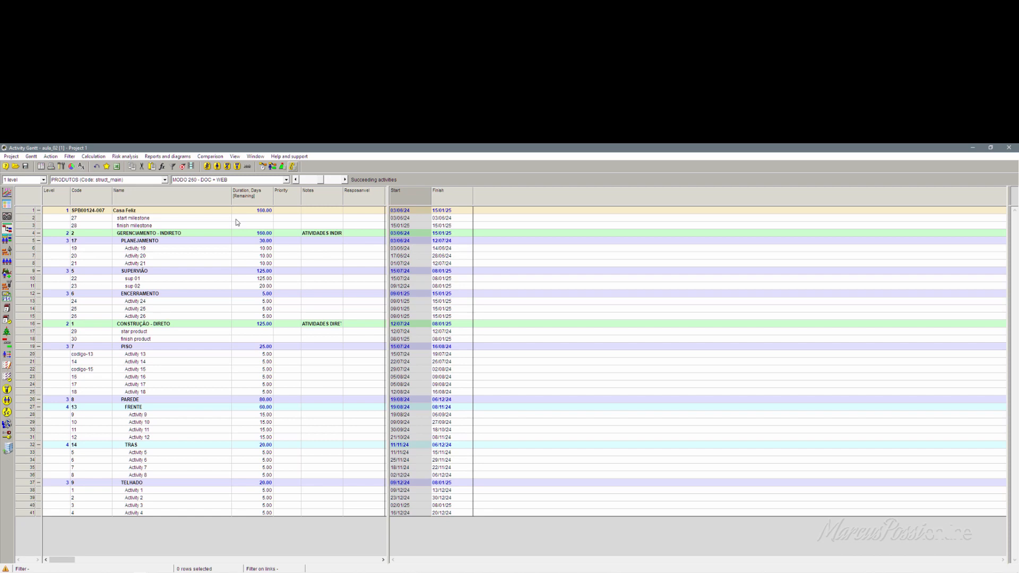
- Review Activity 19's duration, priority, notes, responsible, start and finish cells
click(317, 249)
click(314, 256)
click(316, 261)
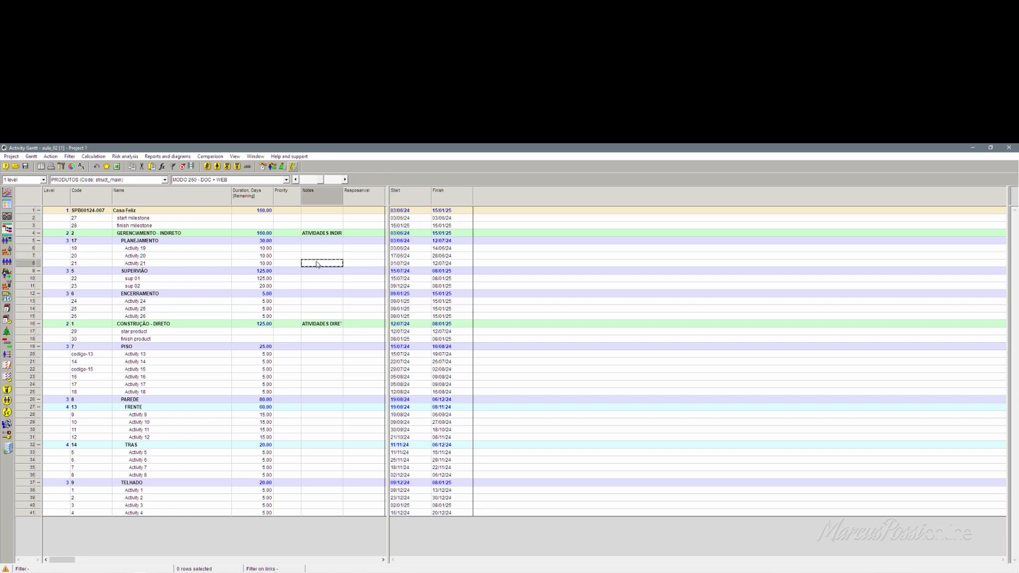
click(265, 249)
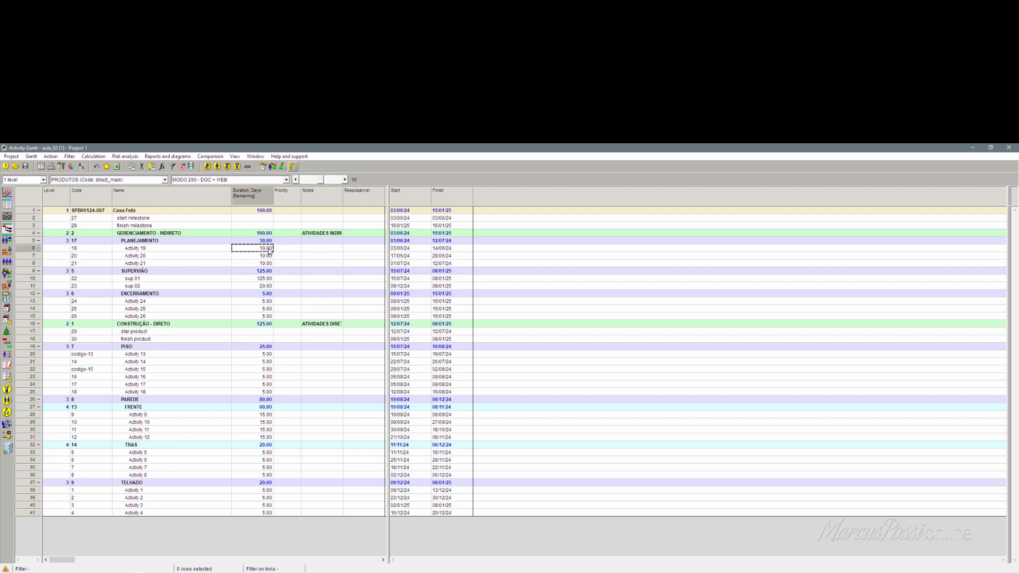
click(282, 249)
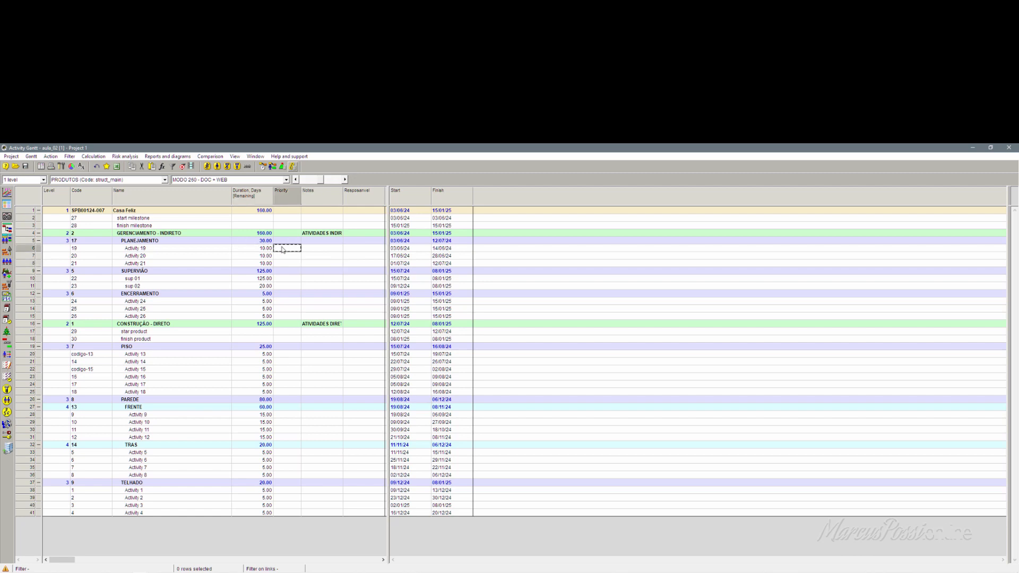
click(319, 249)
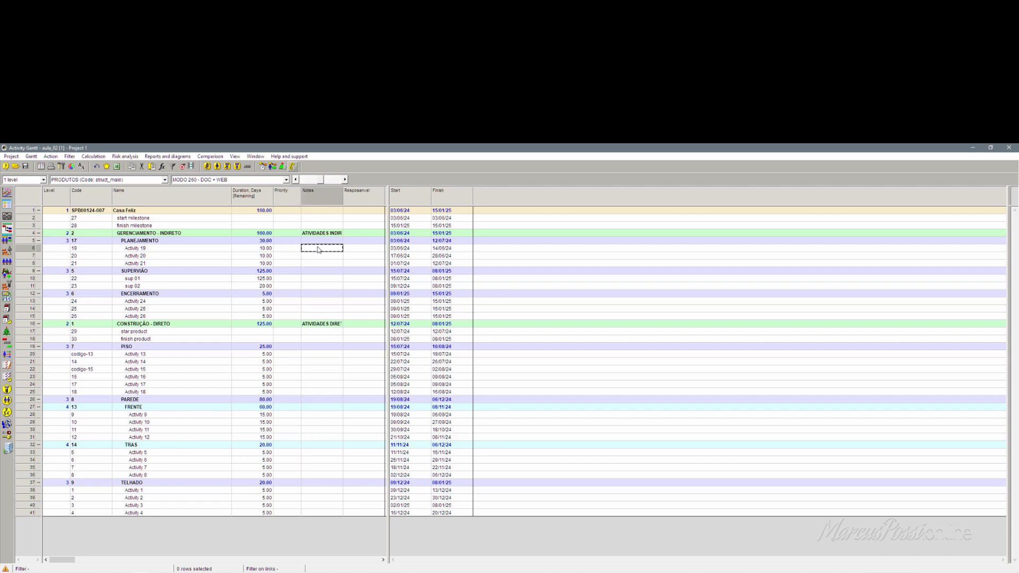
click(358, 252)
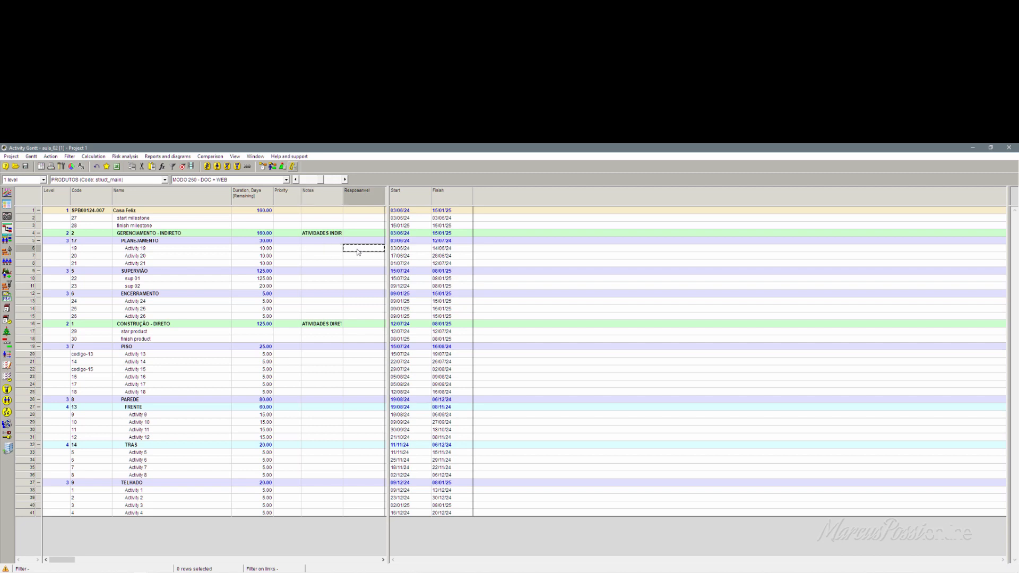
click(401, 251)
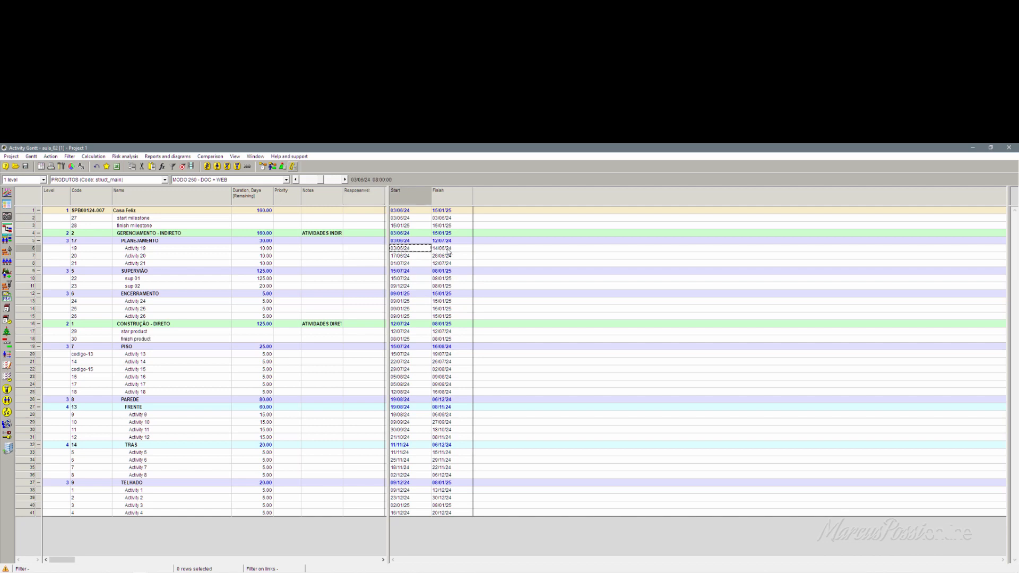
click(448, 252)
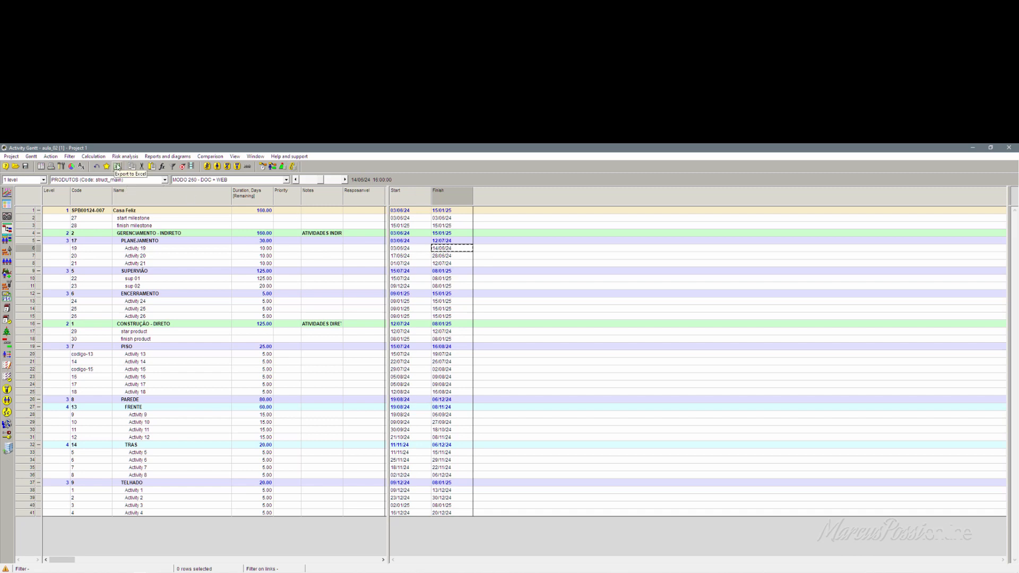
- Check Activity 21's notes and duration, then the durations of Activities 10 and 11
click(326, 264)
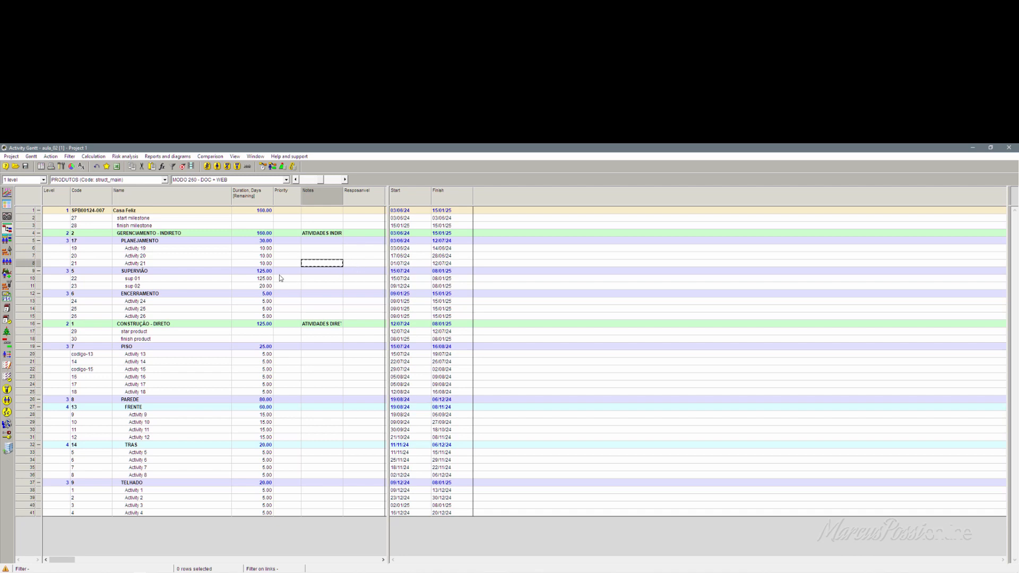
click(263, 265)
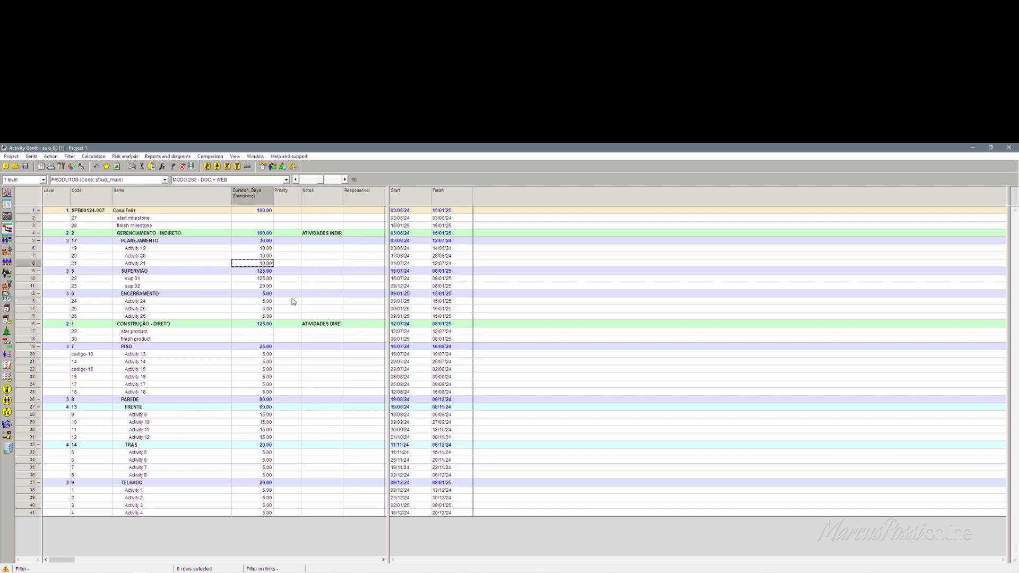
click(266, 424)
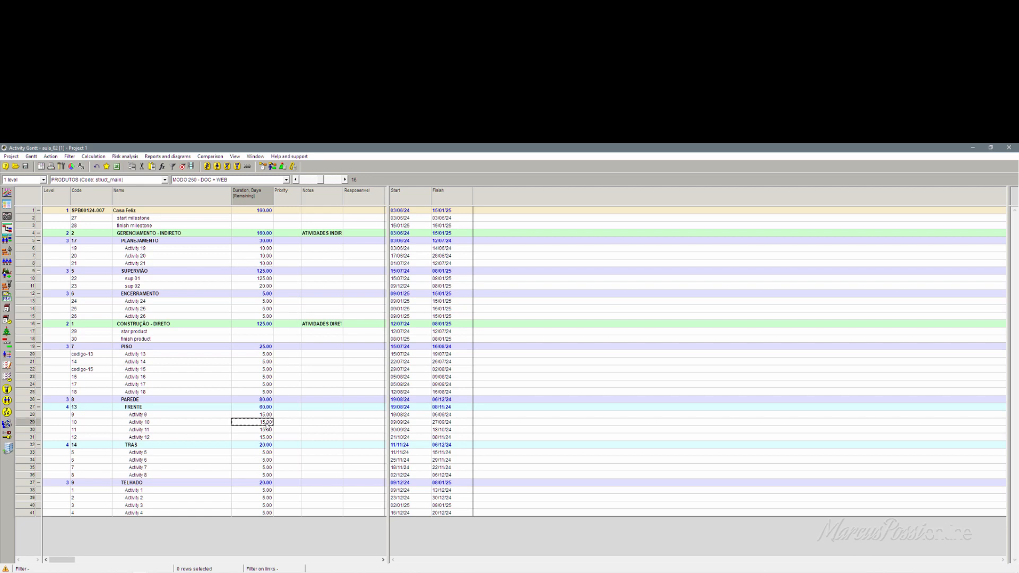
key(Down)
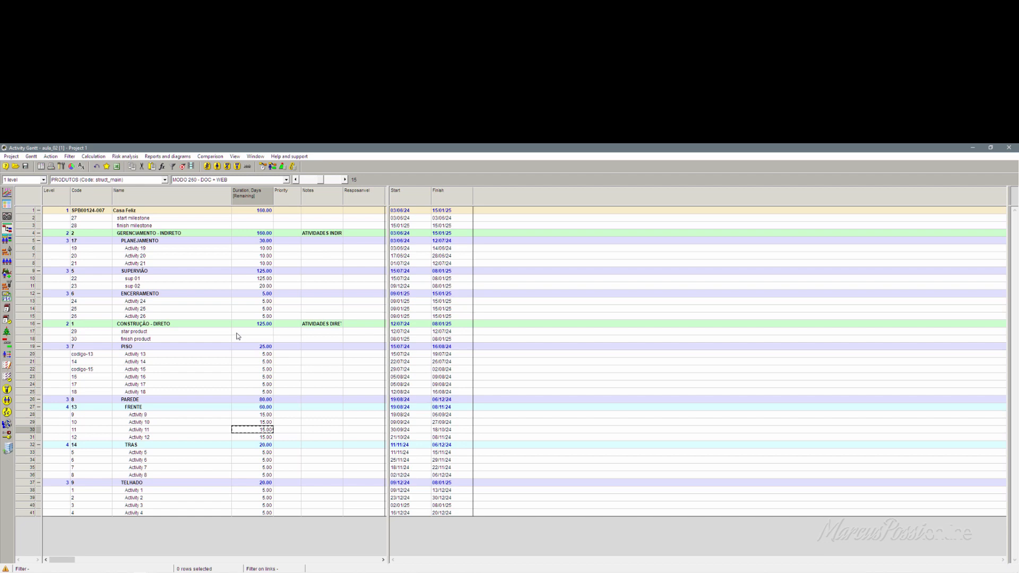
click(33, 157)
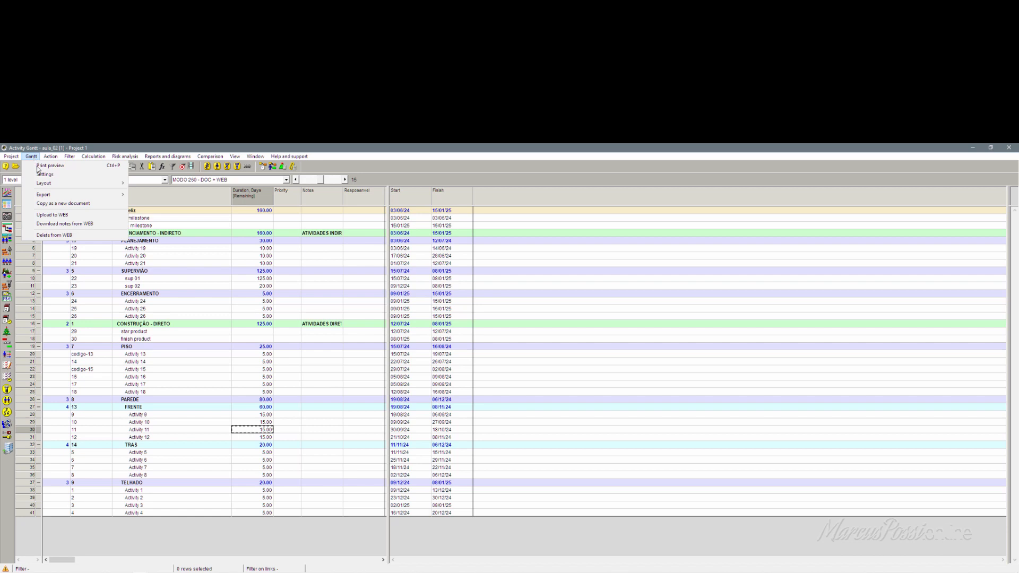
- Upload Casa Feliz to the web via official_site, replacing subfolder aula_02 with the new subfolder 'minuta'
click(63, 216)
drag(622, 421, 309, 268)
click(264, 375)
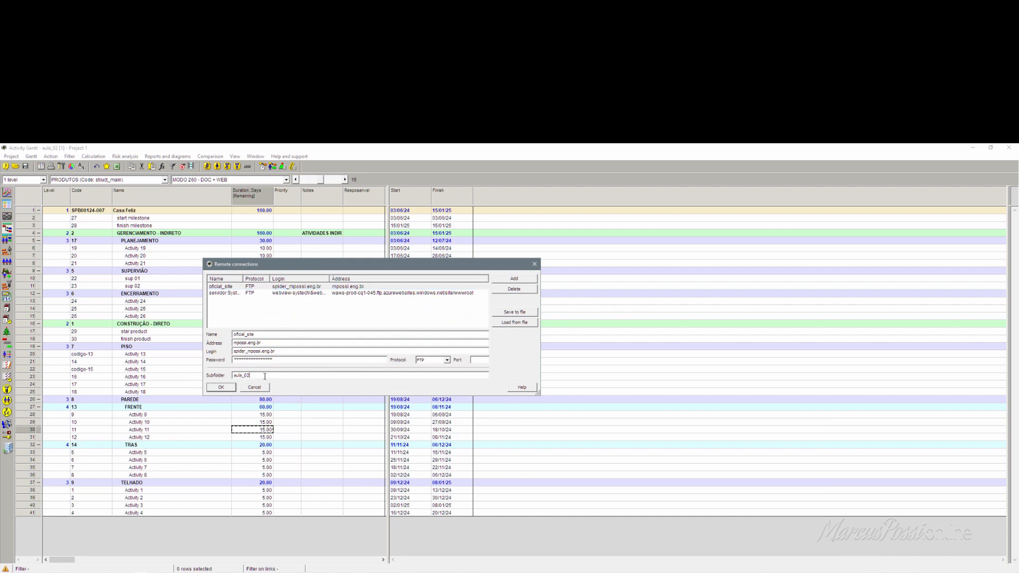
double_click(264, 376)
text(querido -cliente)
click(253, 375)
key(BackSpace)
key(BackSpace)
double_click(254, 375)
text(min)
click(222, 388)
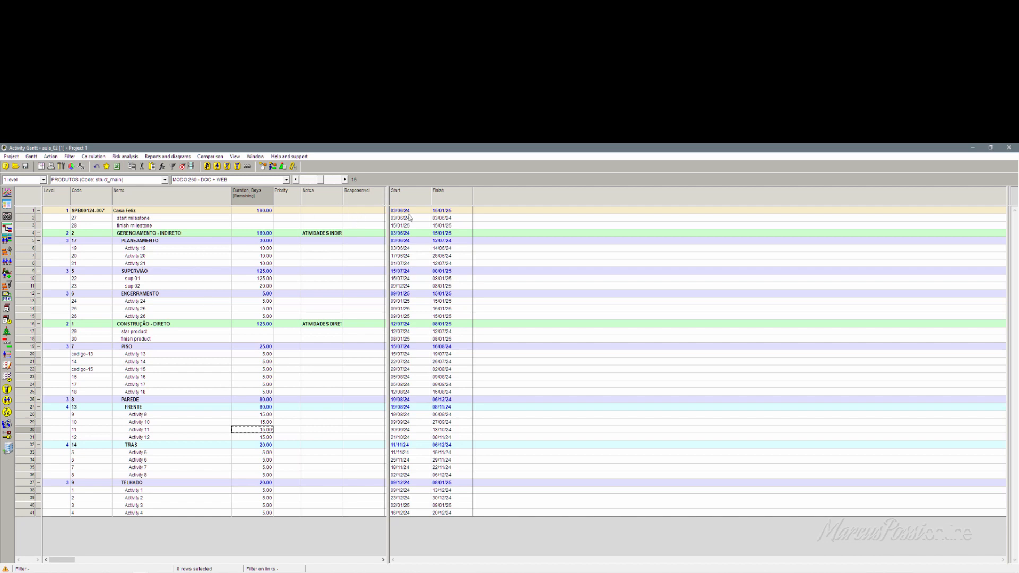
double_click(439, 201)
- In Chrome, open the Index of /spider listing on the mpossi site
key(alt+Tab)
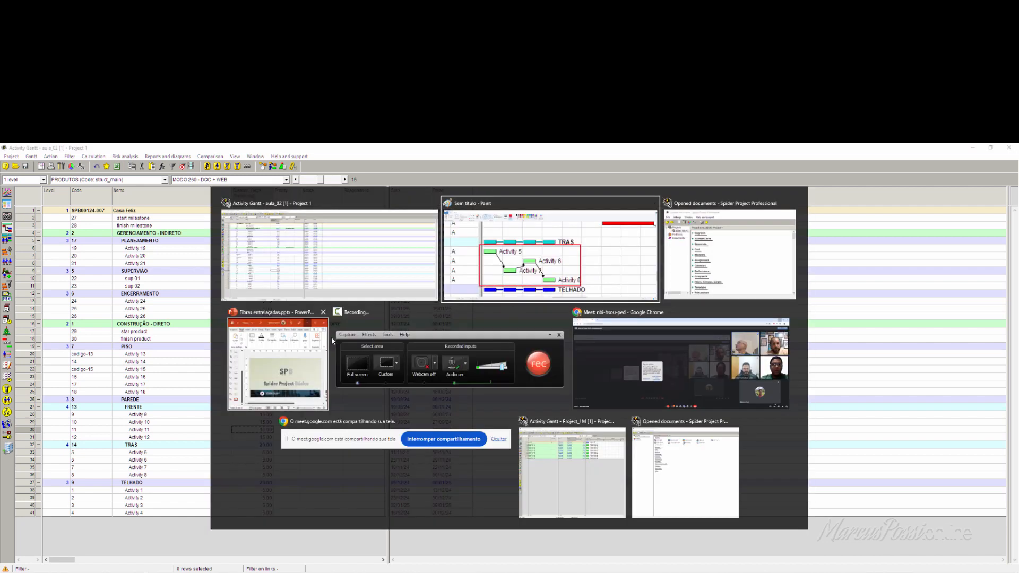
click(634, 338)
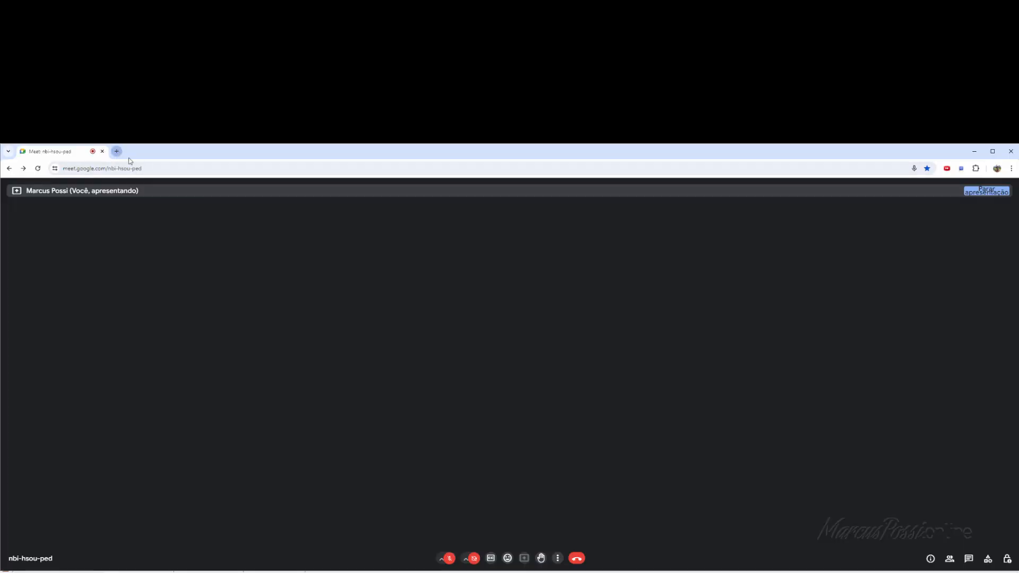
click(117, 151)
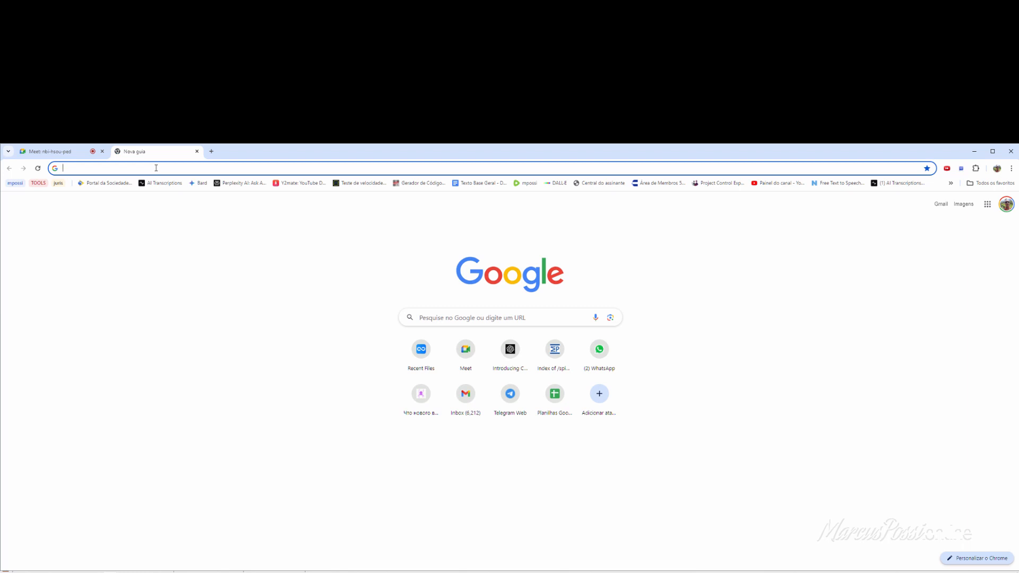
text(mpossi.eng.br/spider/)
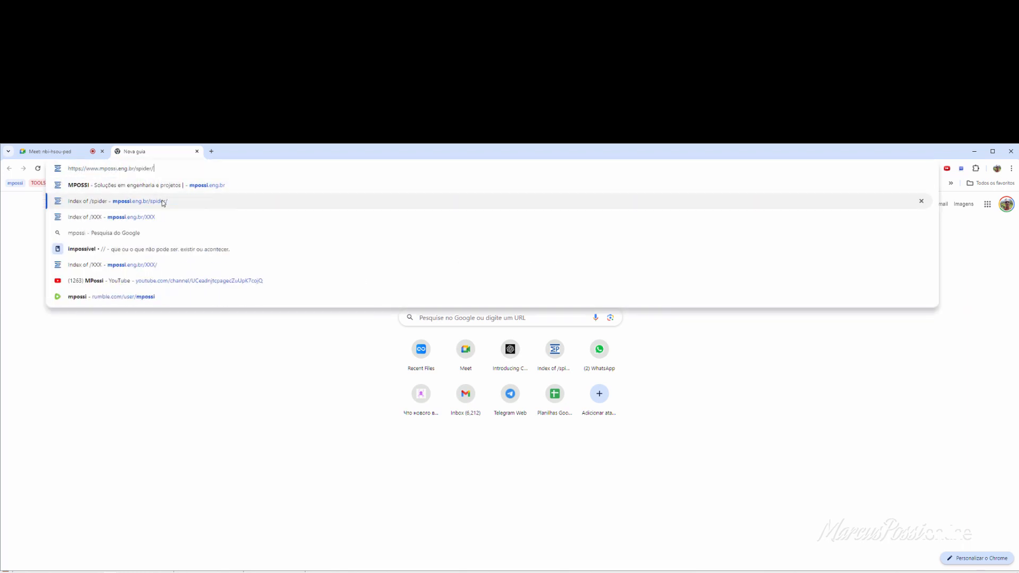
click(162, 201)
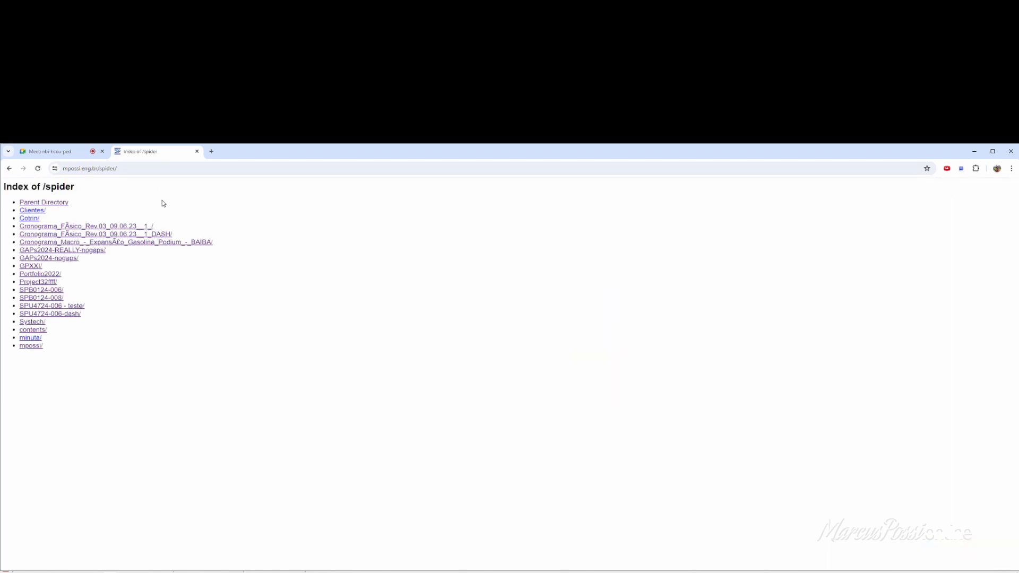
- Open the minuta project folder and sign in with the site's username and password
click(36, 339)
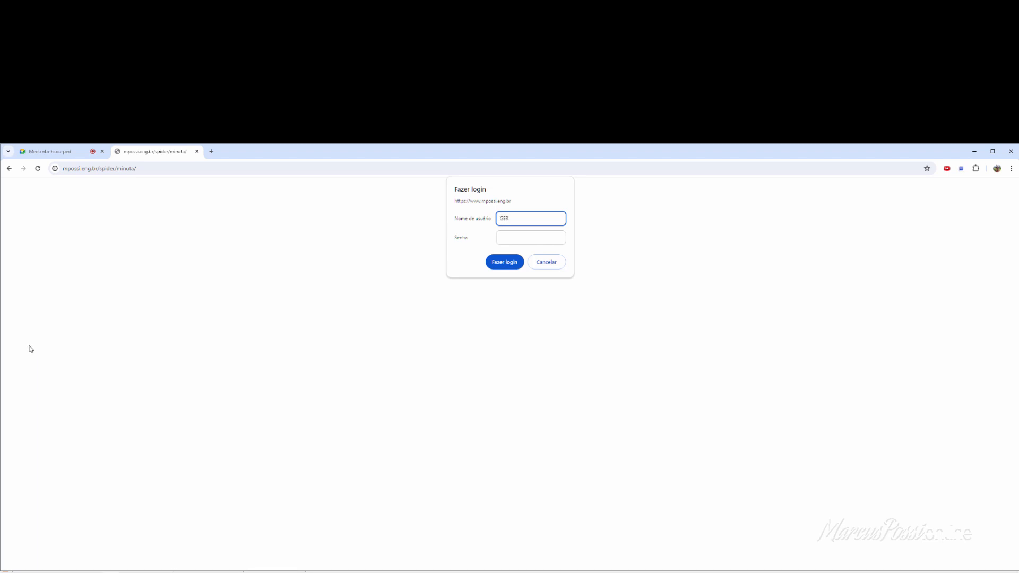
click(518, 241)
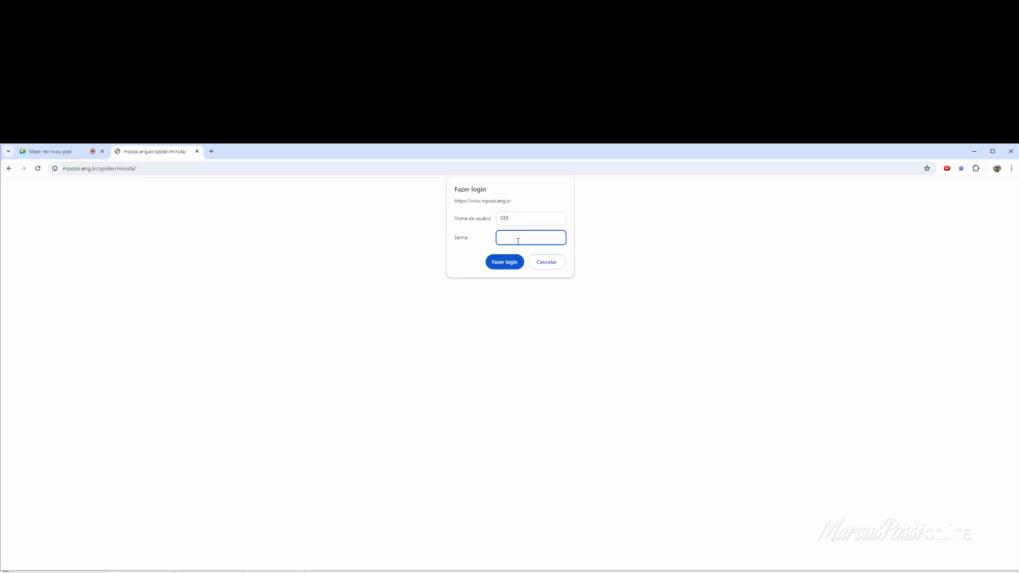
click(497, 262)
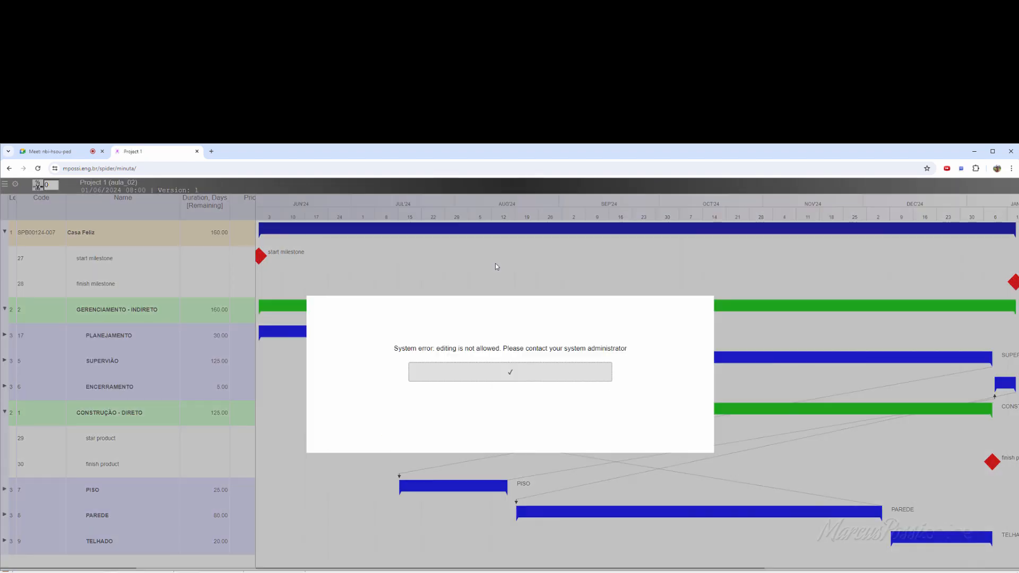
- Dismiss the error, widen the table to show Notes and date columns, and expand every sub-activity
click(506, 373)
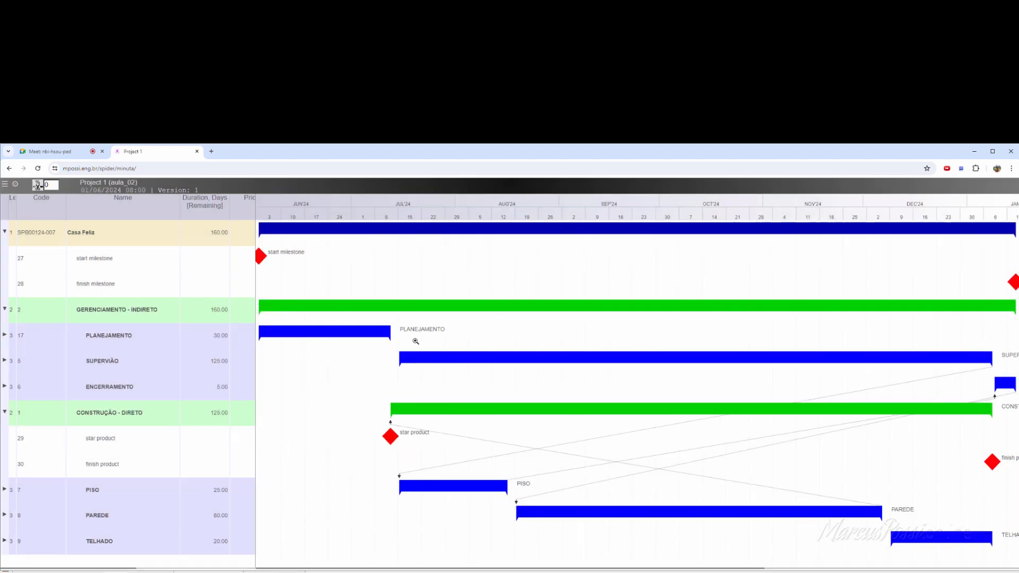
drag(255, 315, 505, 316)
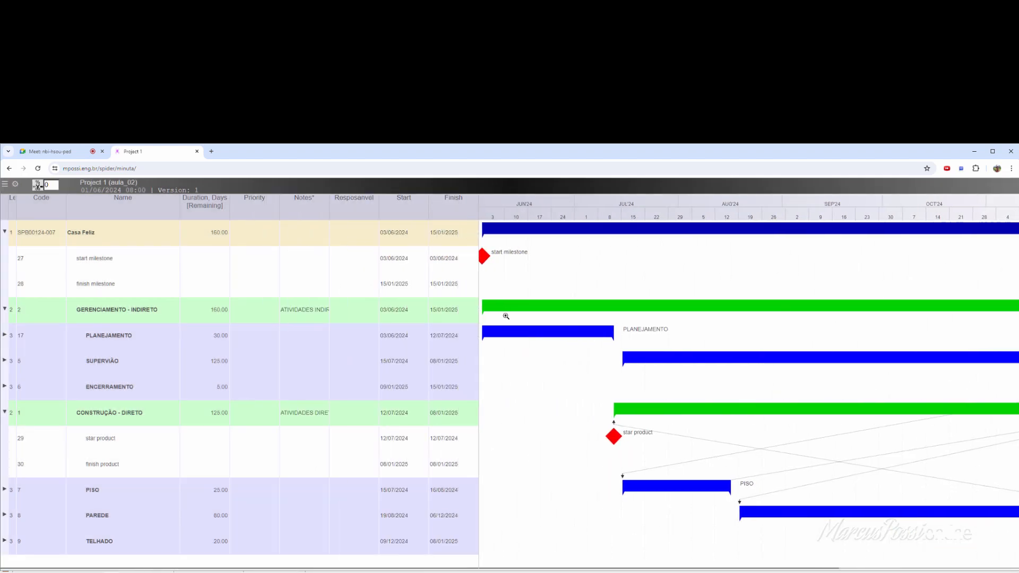
scroll(505, 316, down, 1)
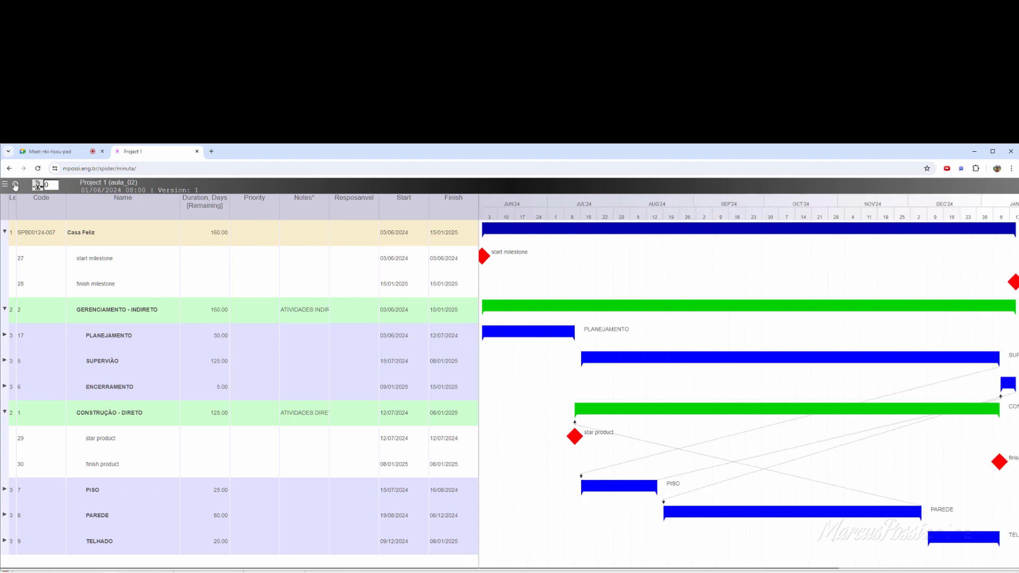
click(15, 184)
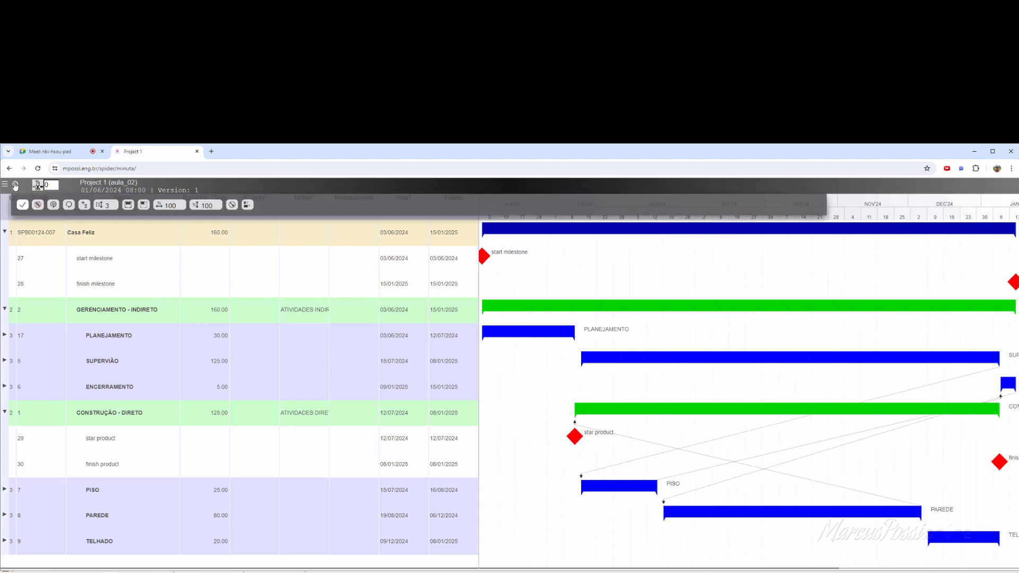
click(84, 206)
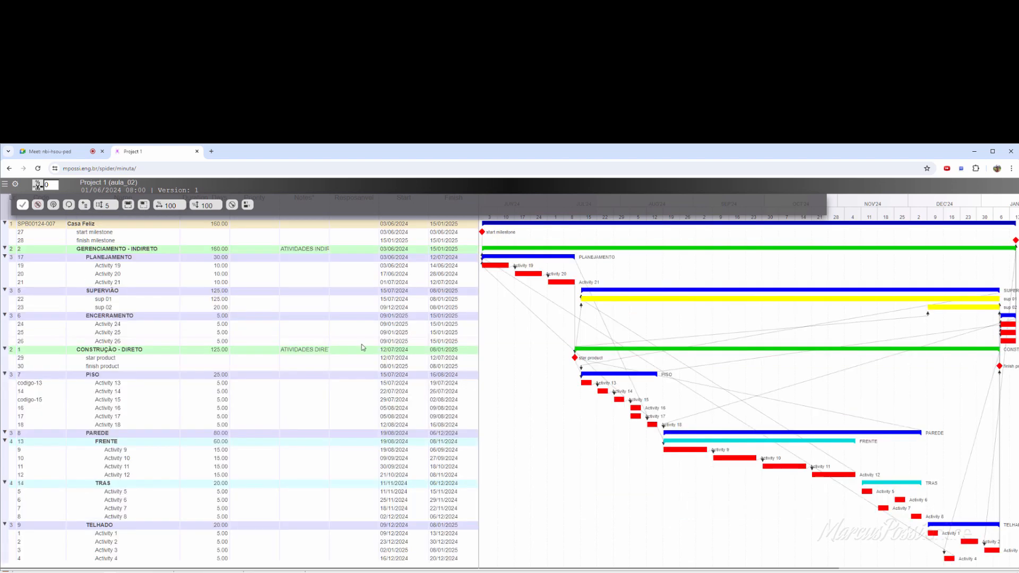
- Try editing a task's note, dismiss the lock-data prompt, and narrow the table slightly
double_click(303, 341)
click(542, 384)
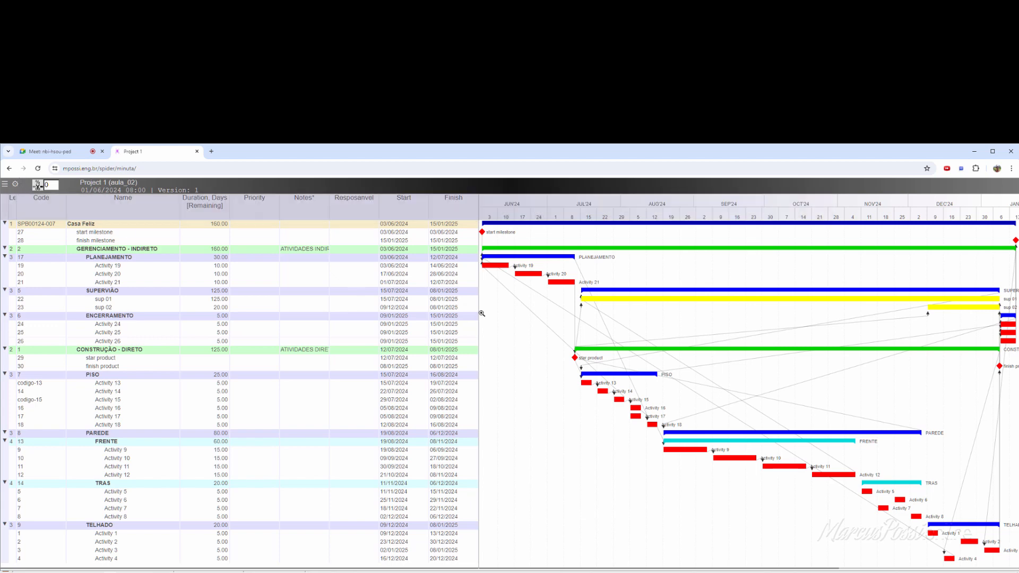
drag(477, 313, 460, 318)
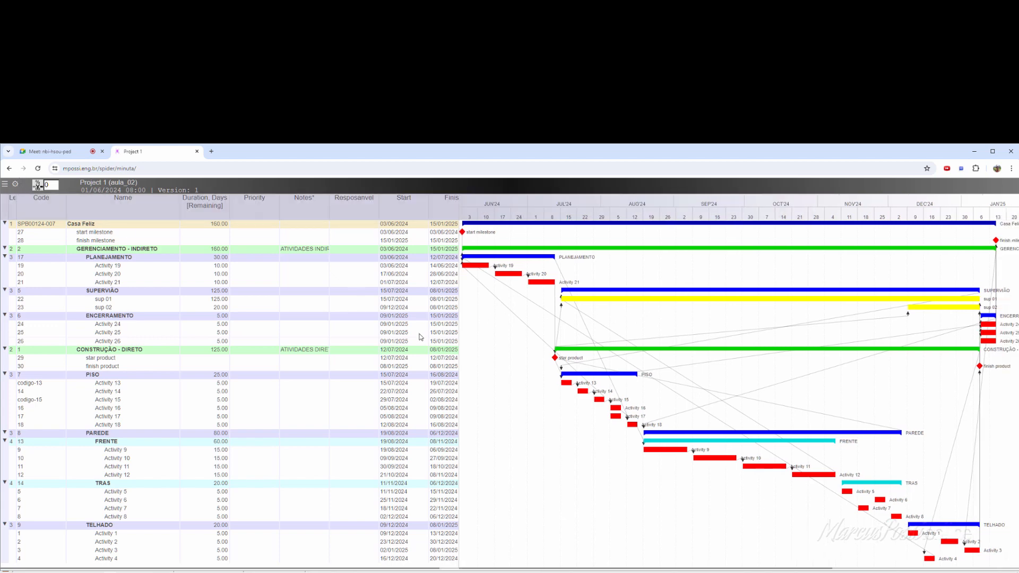
scroll(571, 325, up, 1)
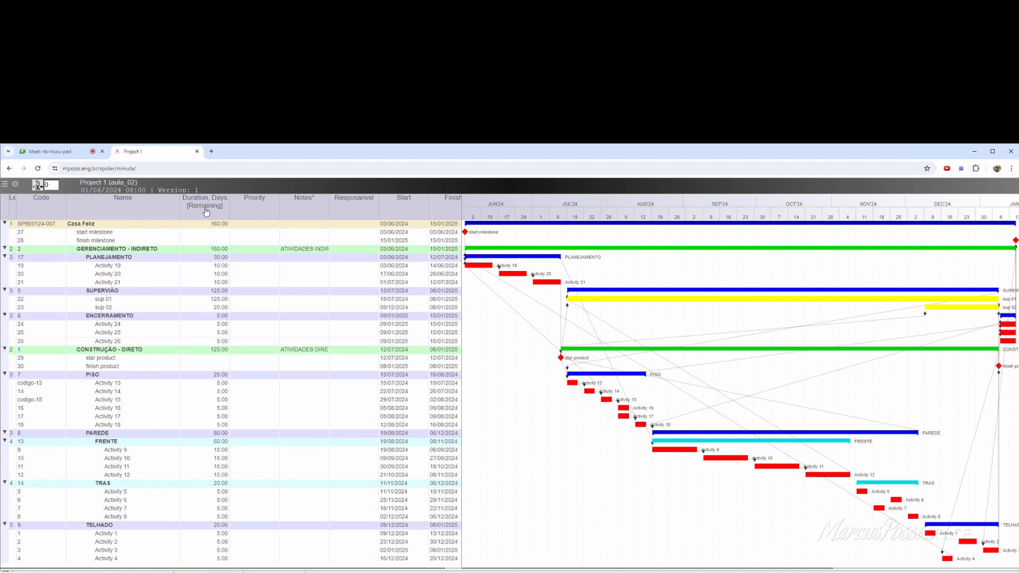
- Lock the data for editing and note 'nao gostei' on Activity 19
click(305, 271)
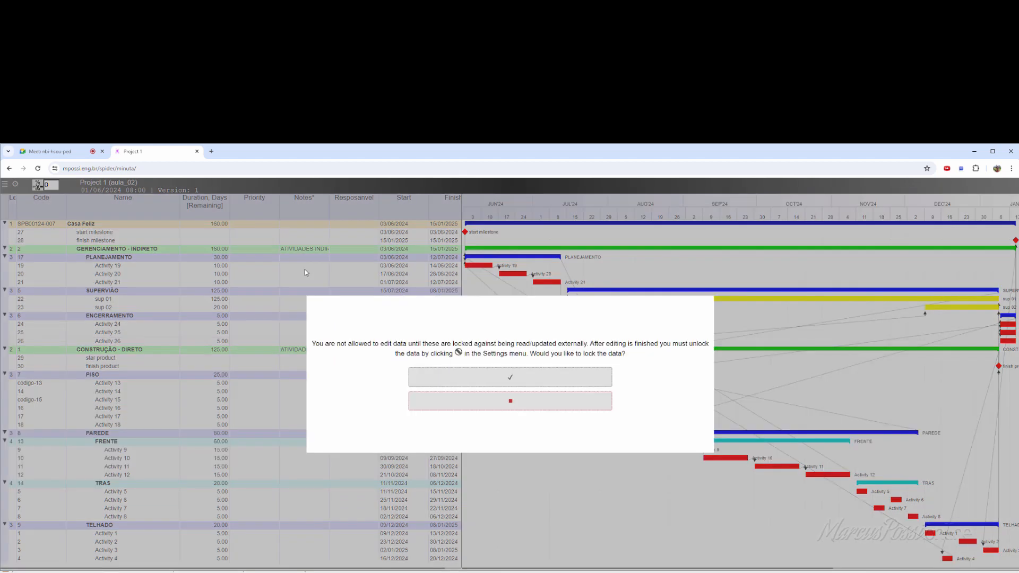
click(494, 378)
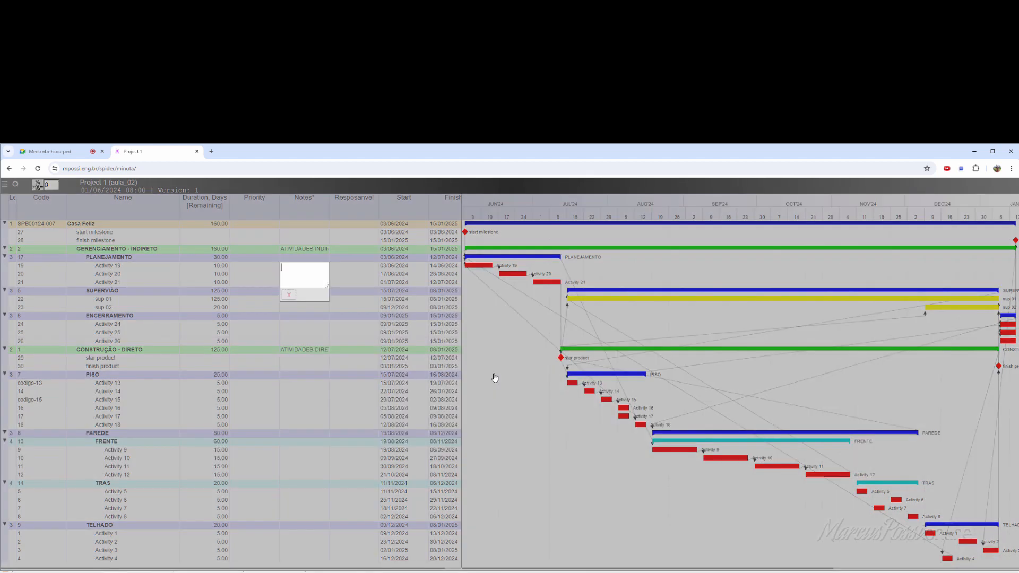
text(nao gostei)
click(298, 299)
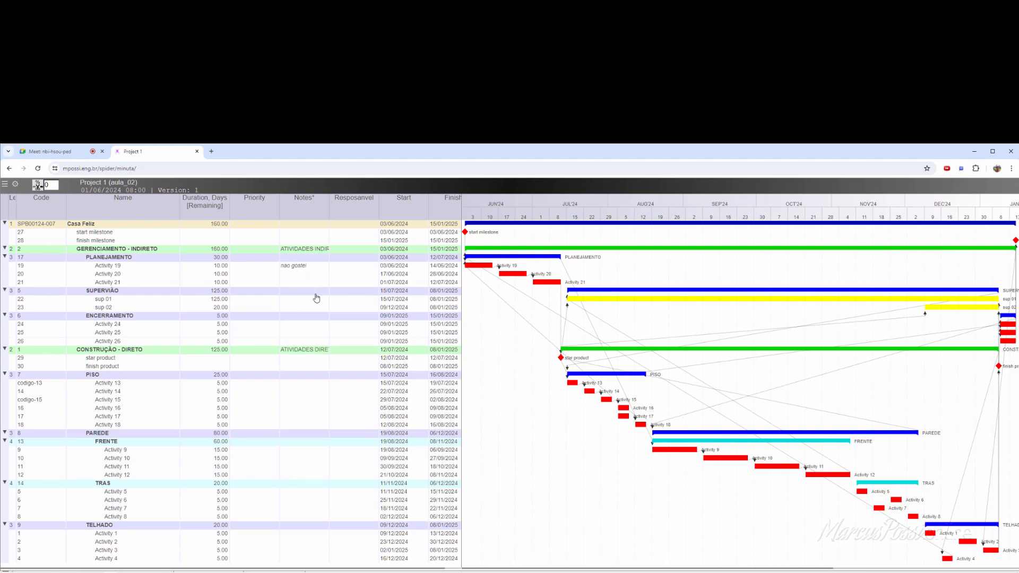
- Note on Activity 13 that finishing in under 30 days is absurd
click(317, 383)
text(is)
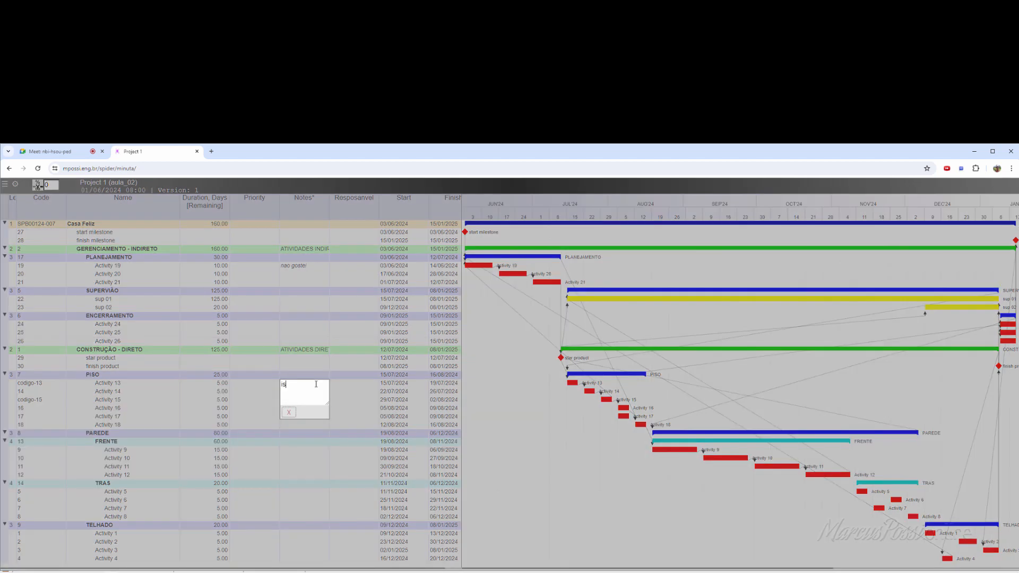
text(so é um abvseurdo no ada para fazer em)
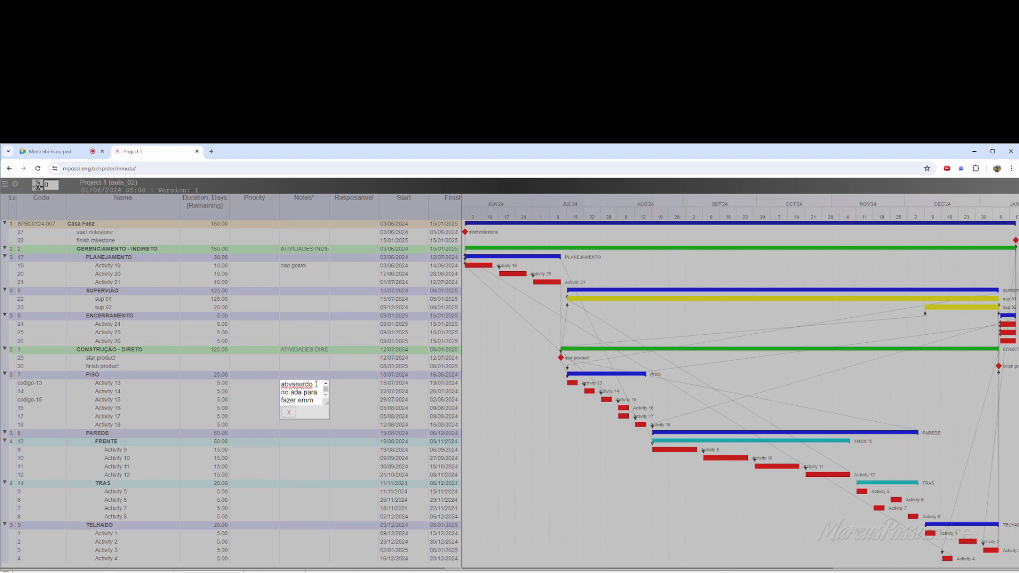
text( menos de 3)
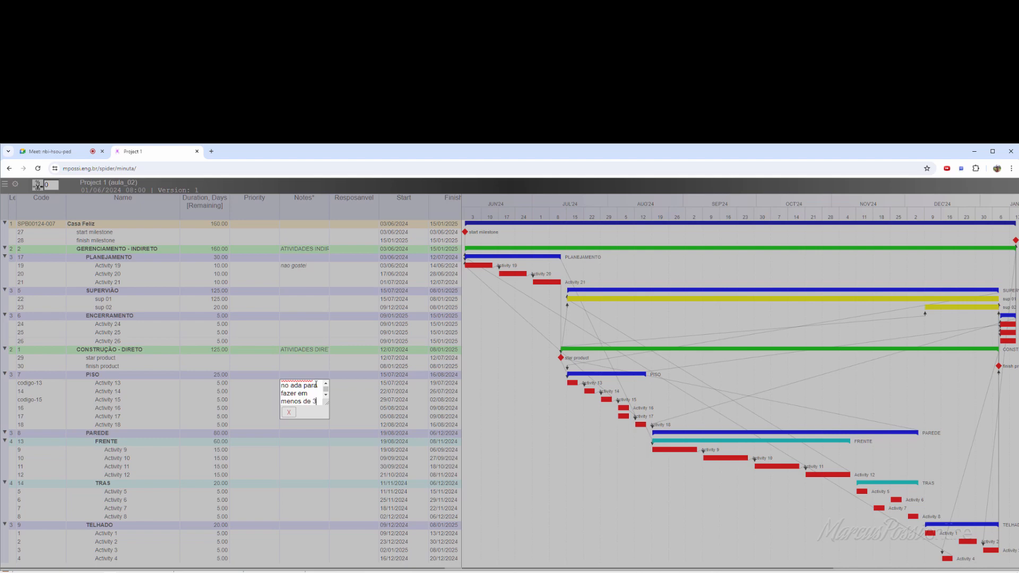
text(0 dias)
key(Return)
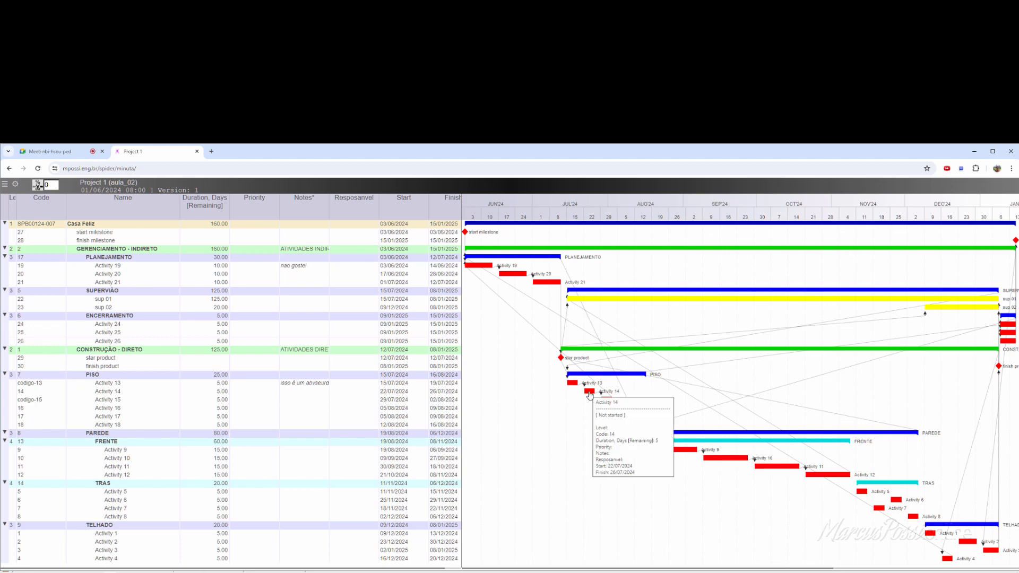
click(589, 395)
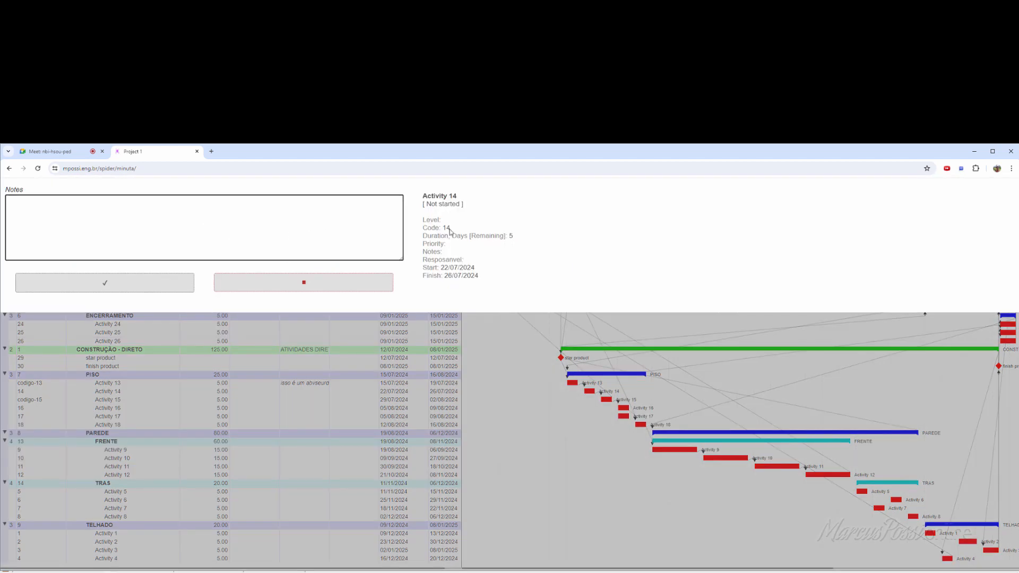
- Note on Activity 14 that the code and measurement criterion are wrong, then collapse PISO
text(isso nao da )
text(o codigo esta e)
text(rrado )
text(o criterioo de ne)
text(dicao esta errado)
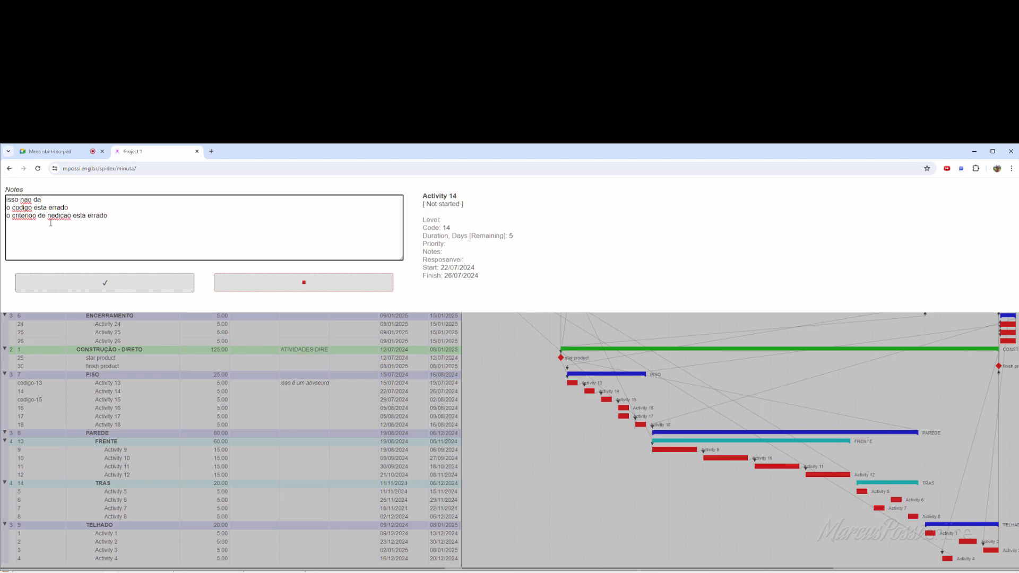
click(95, 281)
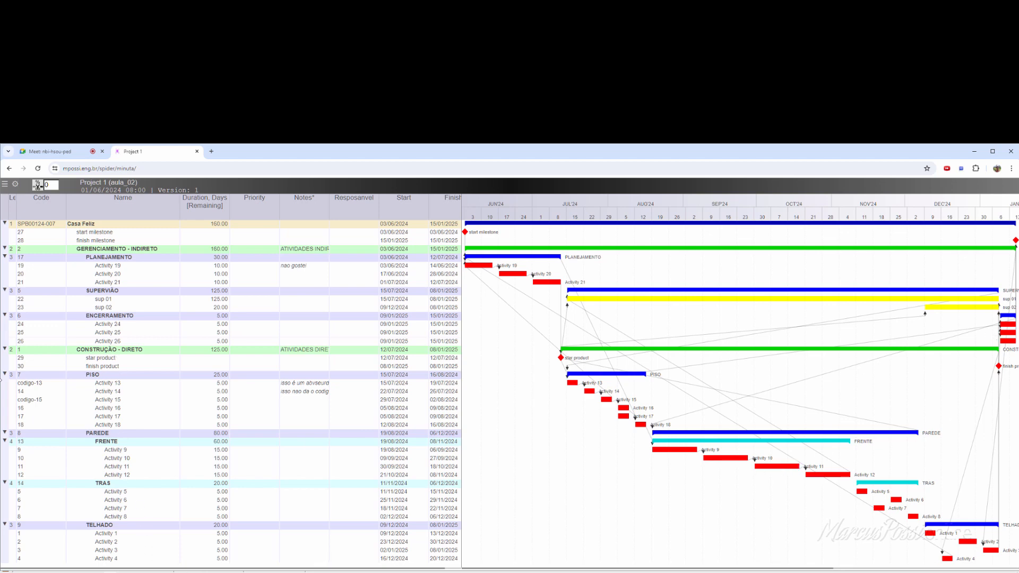
click(4, 374)
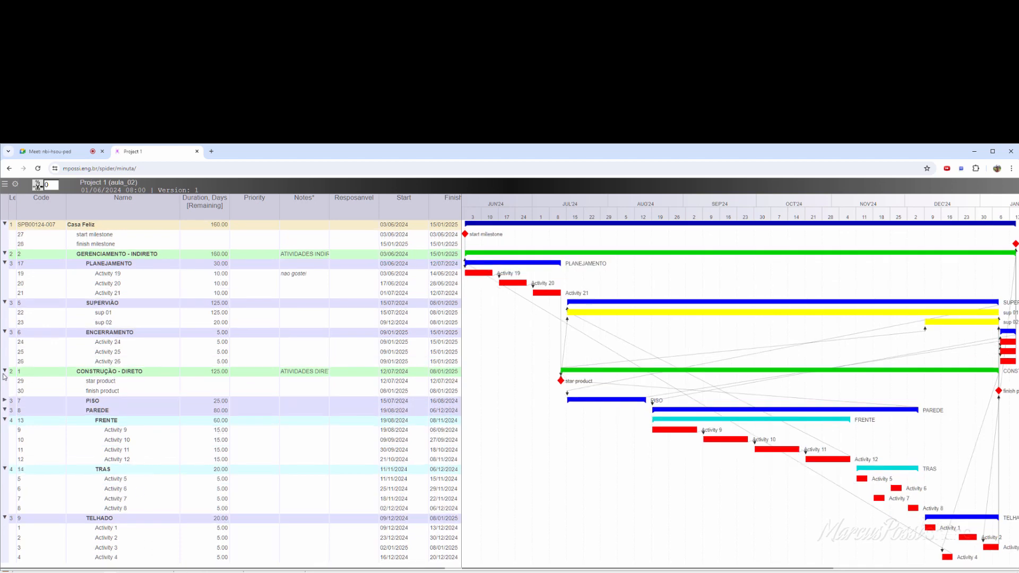
- Collapse PAREDE and TELHADO, hide dependency links, put bar titles above bars, and leave the web page
click(4, 410)
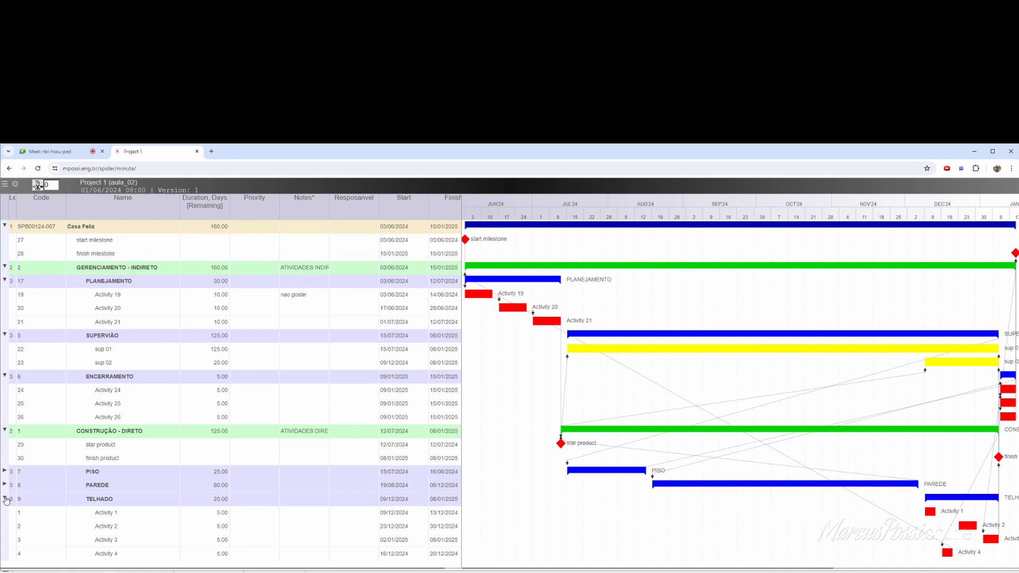
click(5, 499)
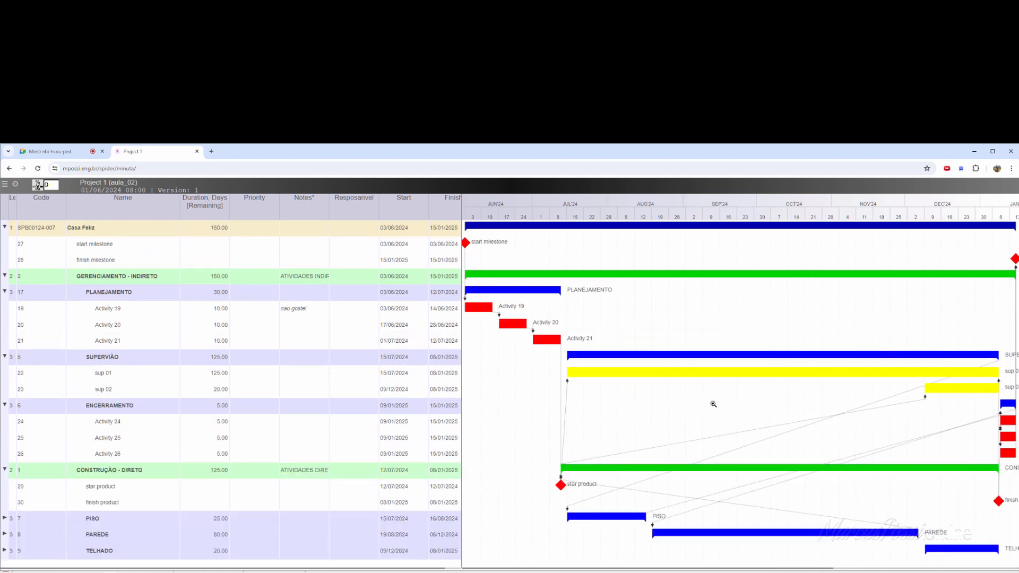
click(37, 185)
click(232, 205)
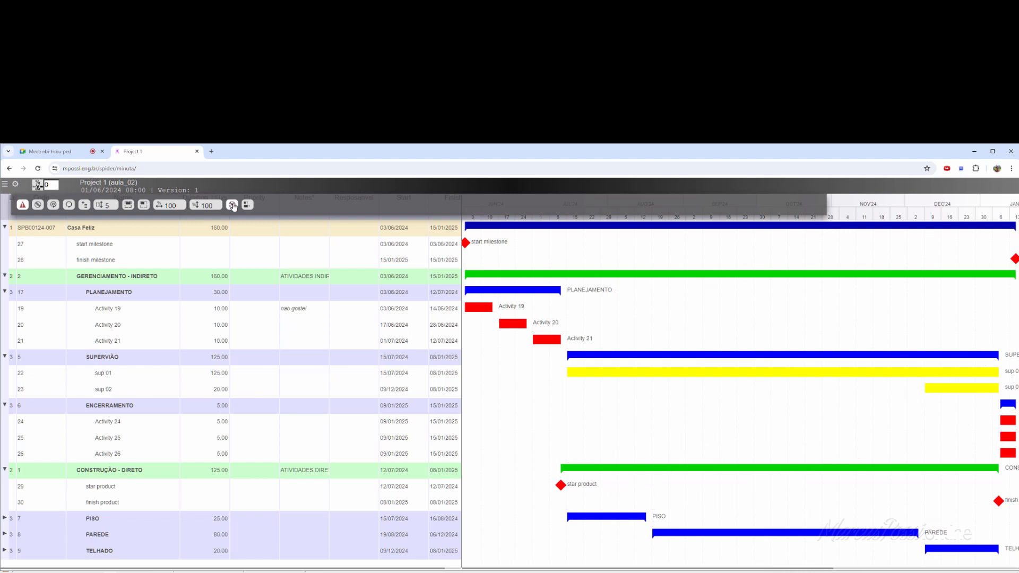
click(247, 206)
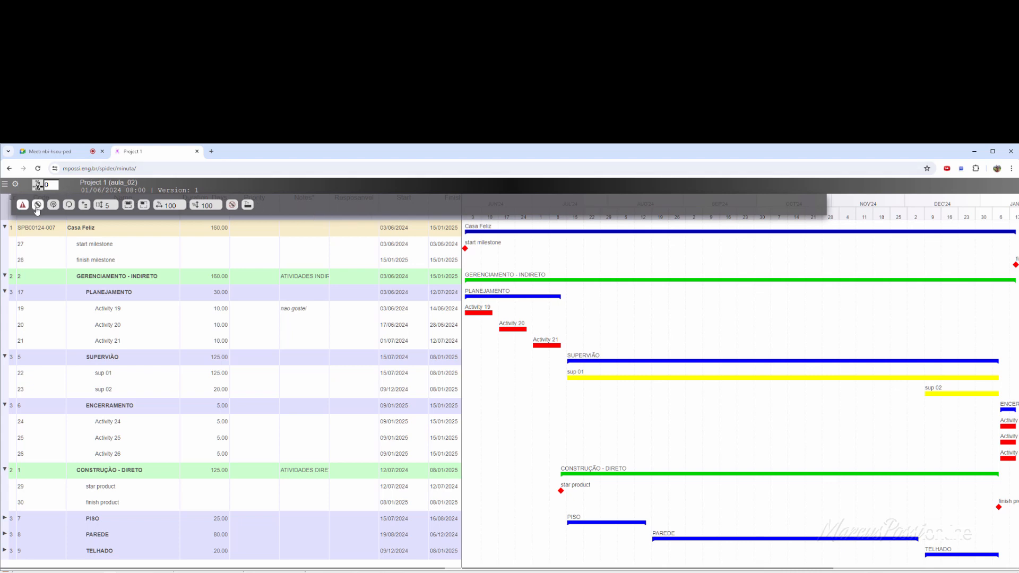
click(197, 152)
click(539, 218)
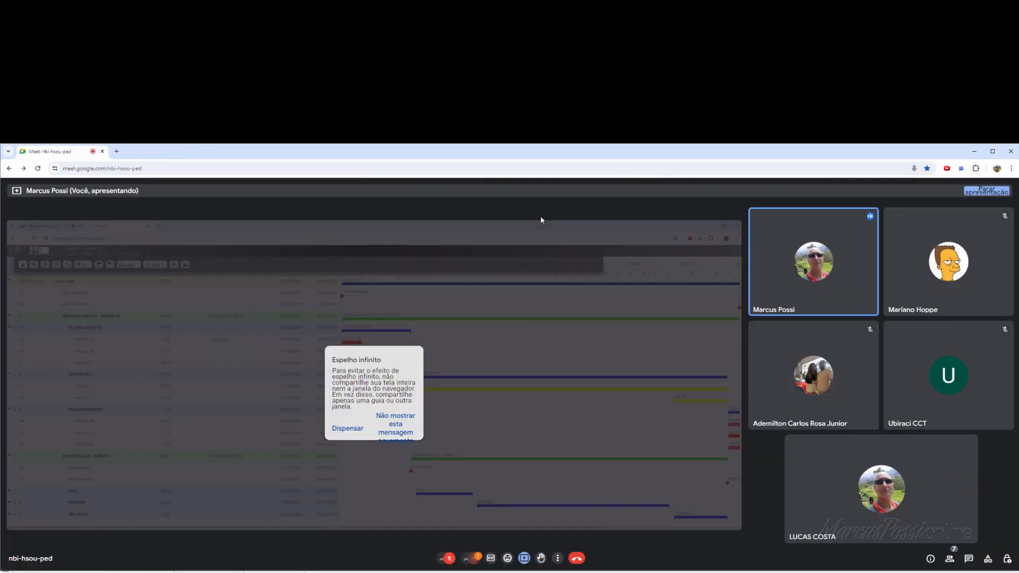
- Back in the desktop Gantt, download the web notes into the Notes column via official_site
click(974, 152)
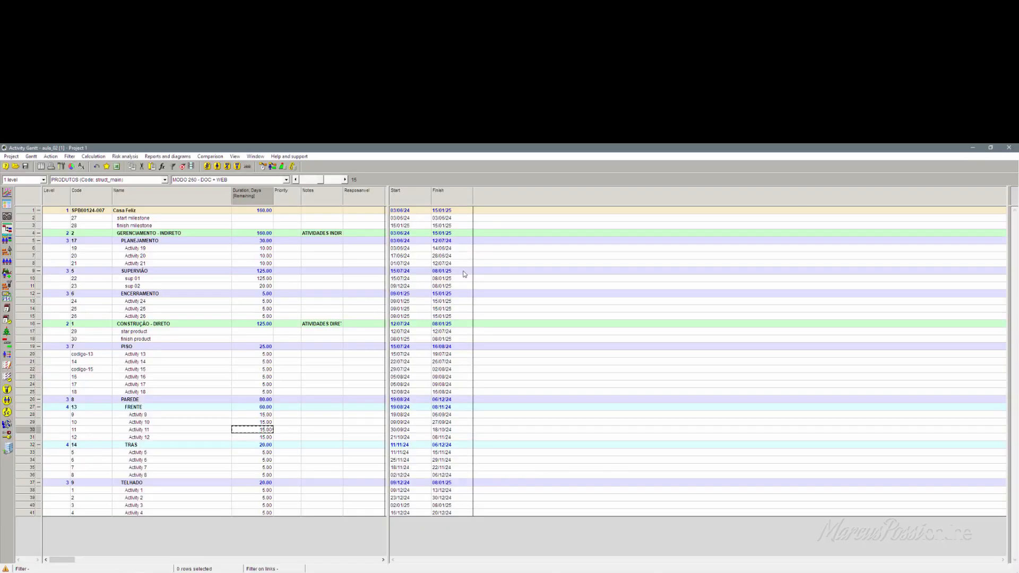
click(327, 295)
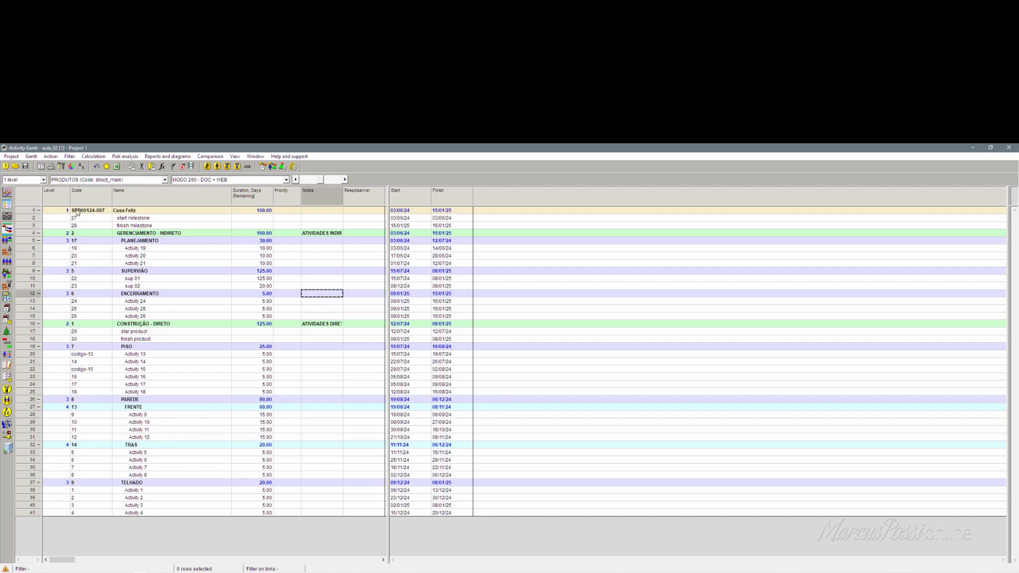
click(30, 157)
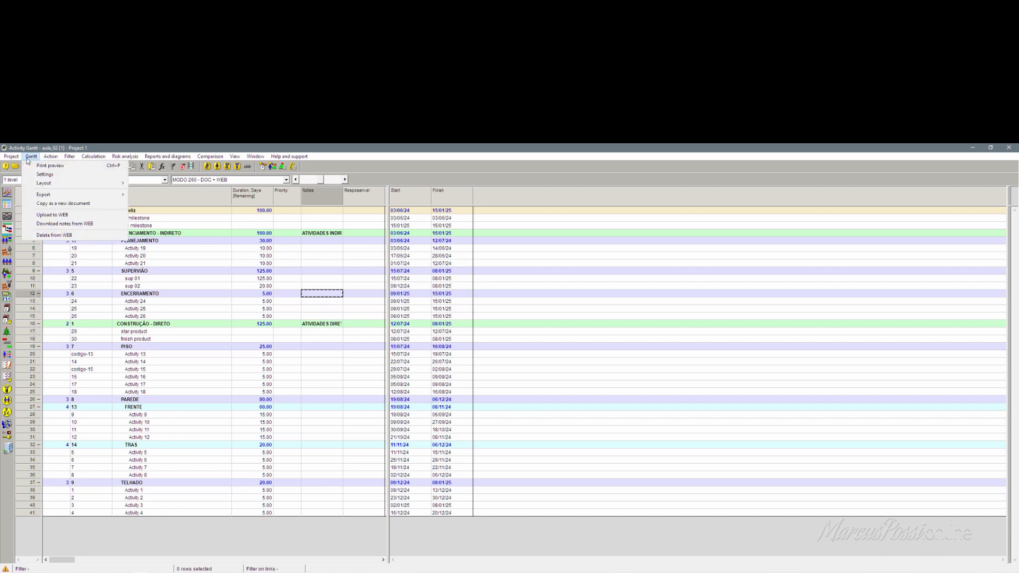
click(66, 225)
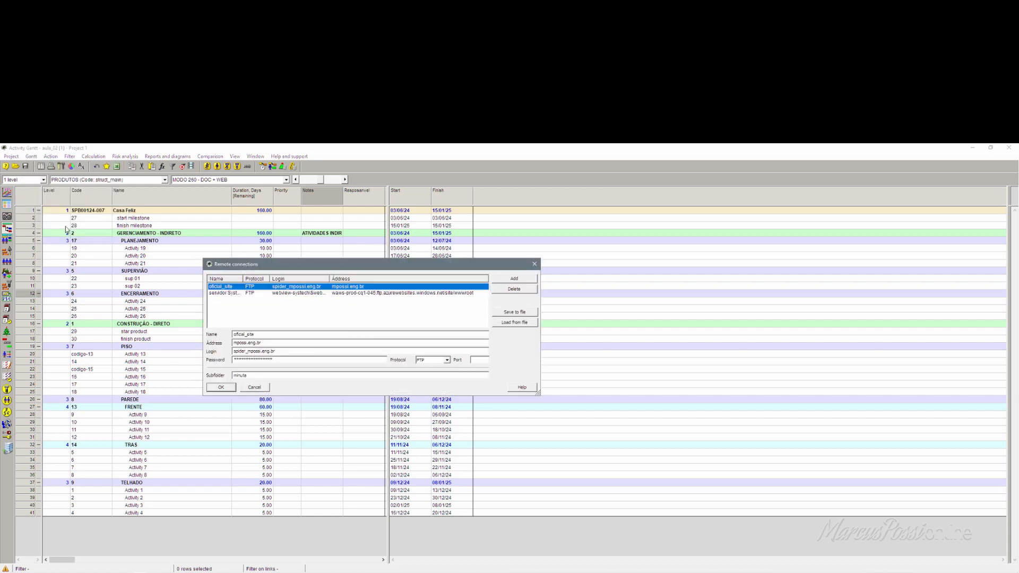
click(230, 389)
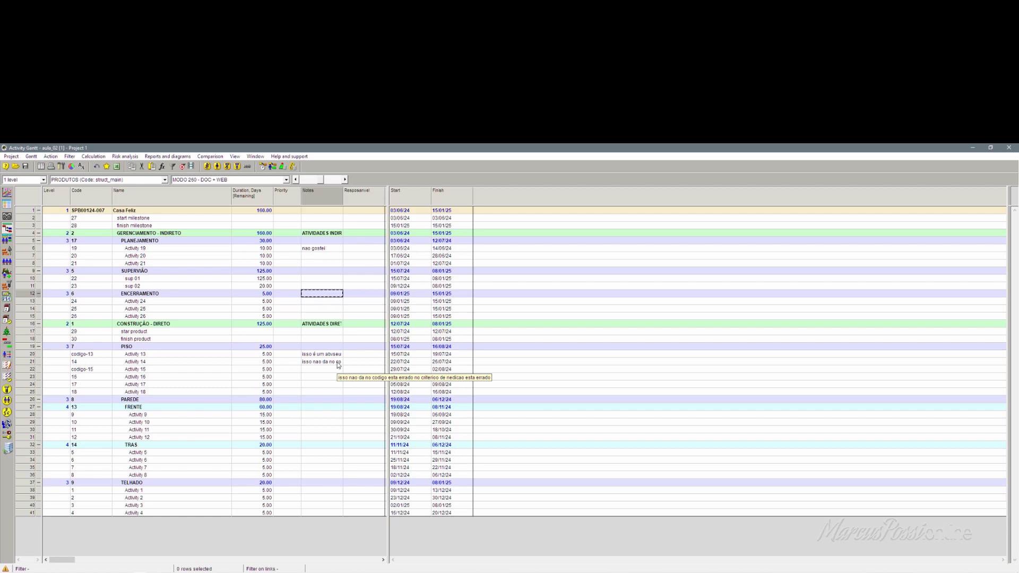
- Read the downloaded notes on Activities 19, 13 and 14
click(328, 251)
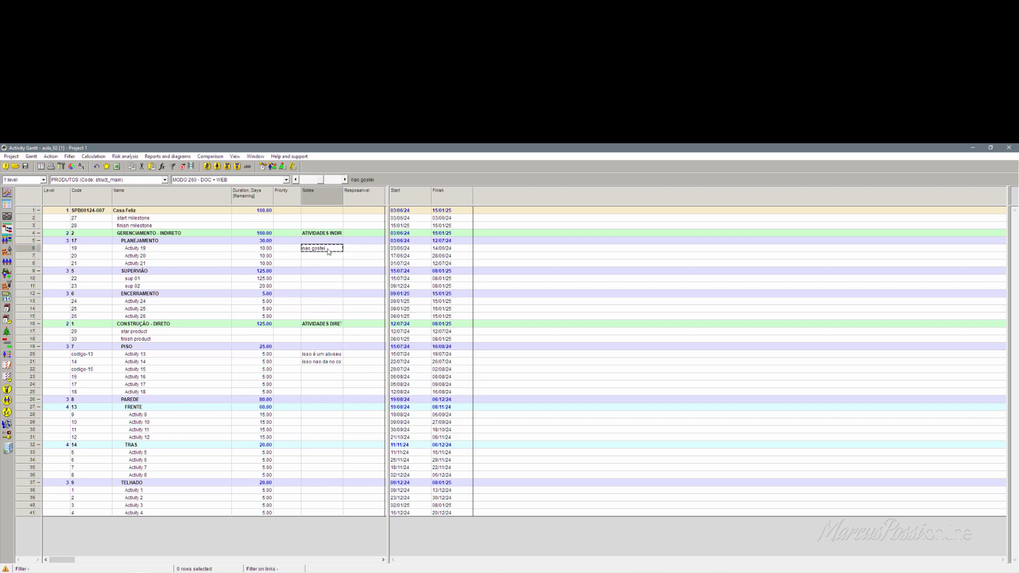
click(328, 251)
click(326, 356)
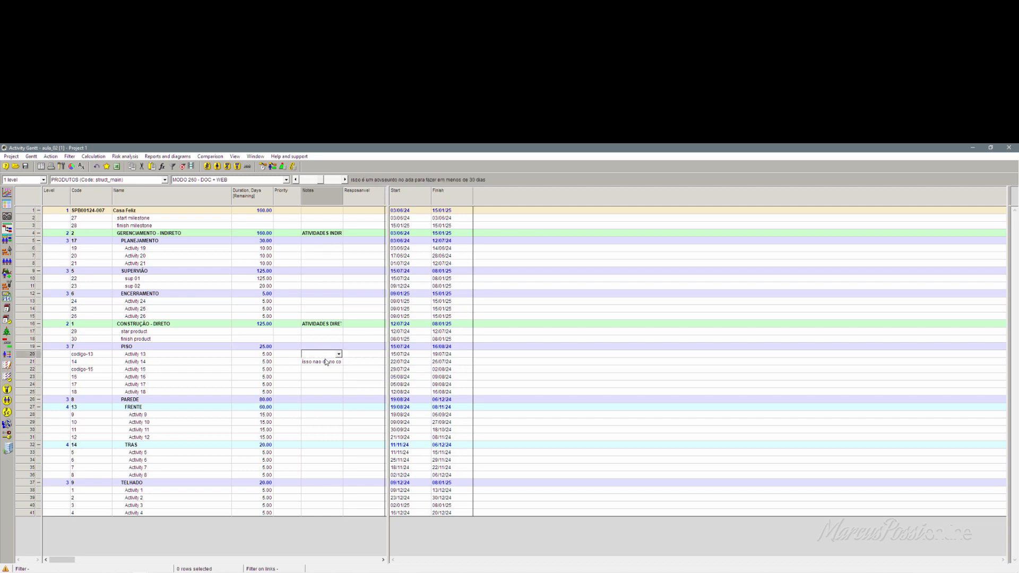
click(326, 363)
- Set Activity 14's duration to 10 days, then recheck its note and Activity 17's note
click(268, 362)
text(10)
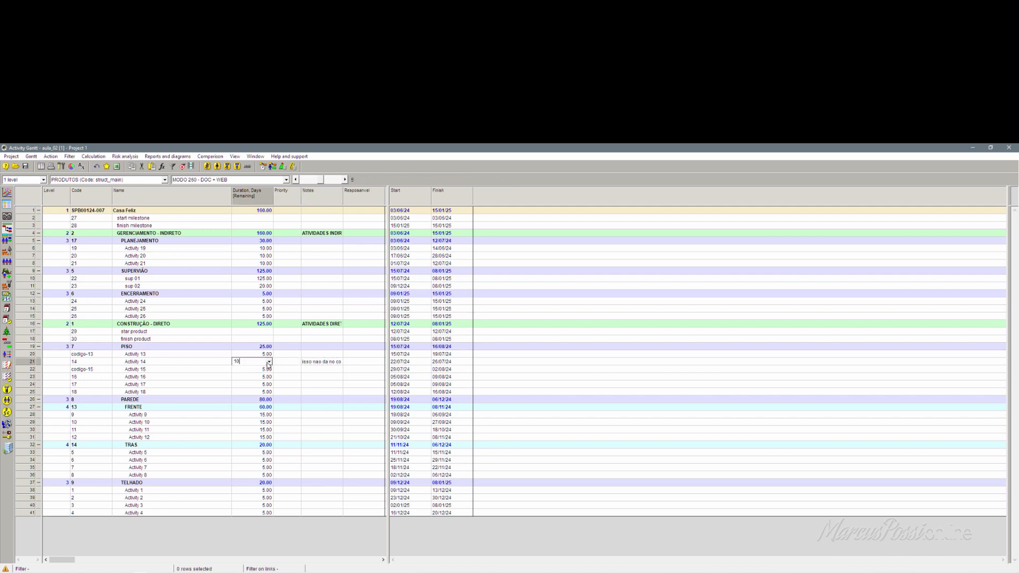
key(Return)
click(330, 364)
click(316, 383)
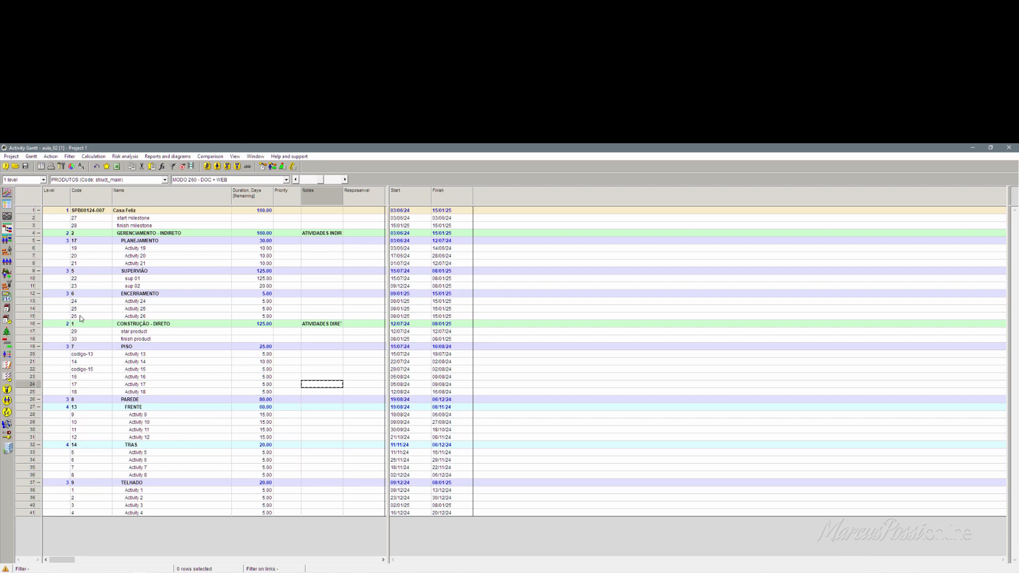
click(6, 424)
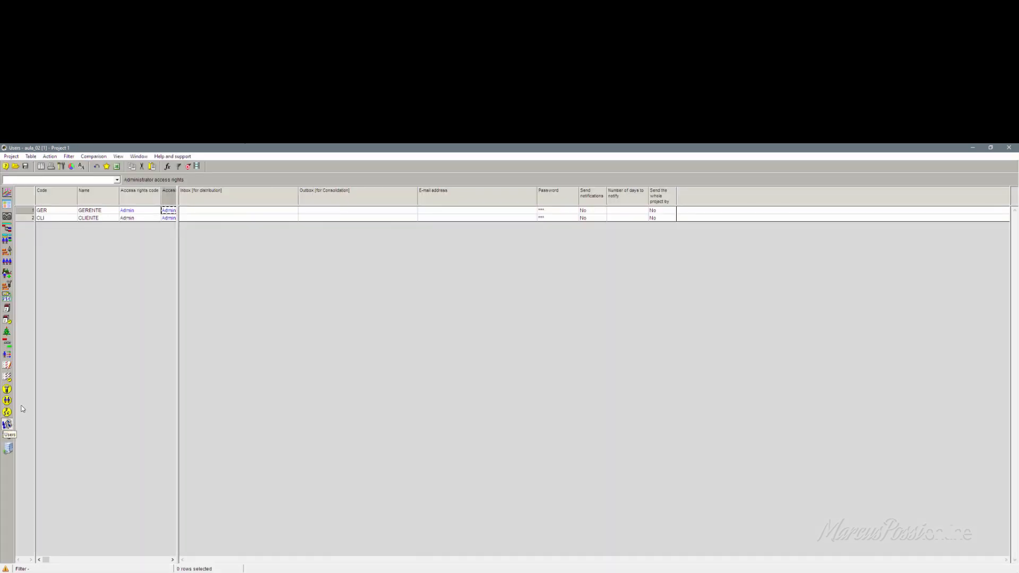
click(30, 219)
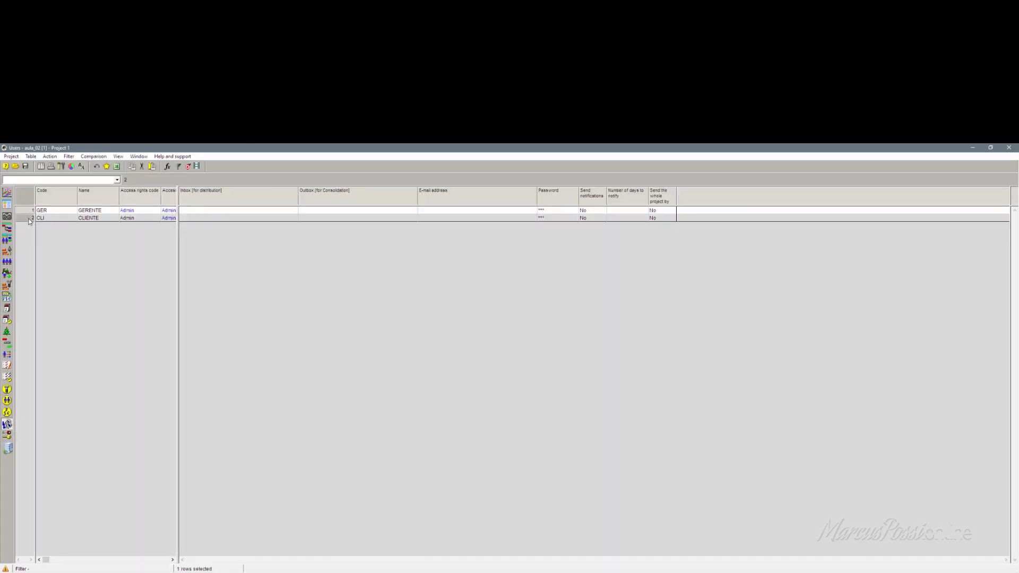
key(Insert)
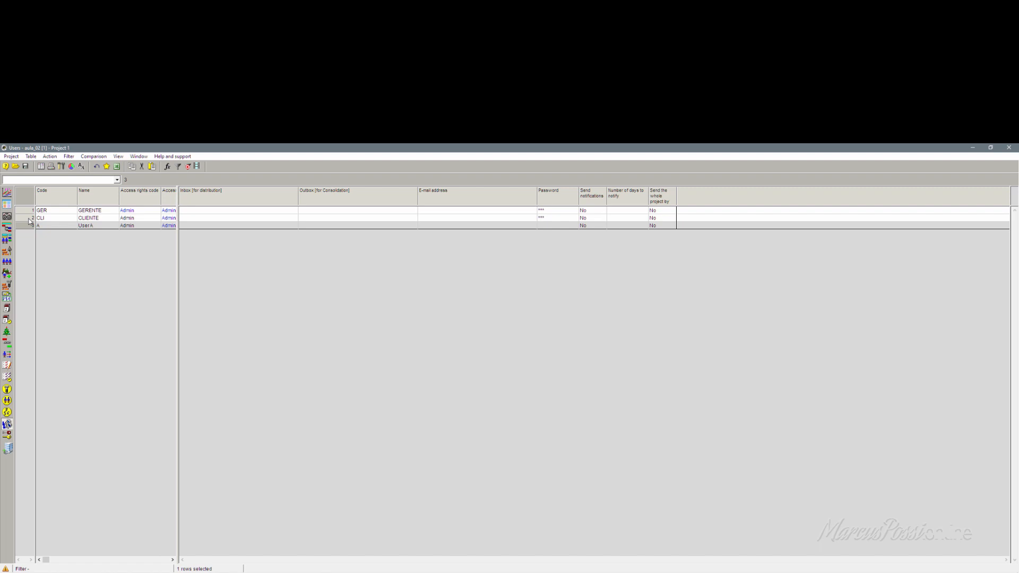
key(Delete)
key(Return)
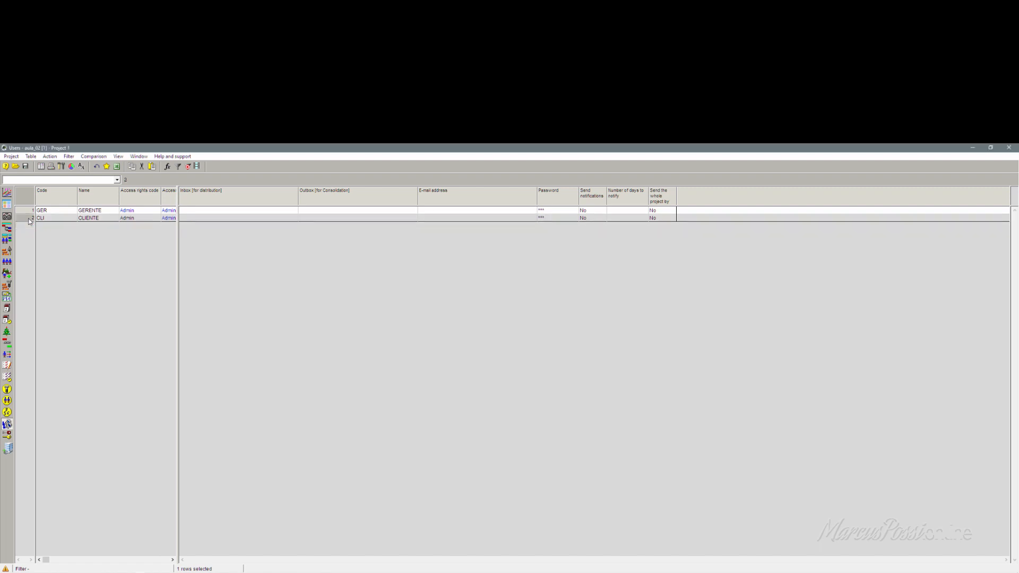
click(5, 232)
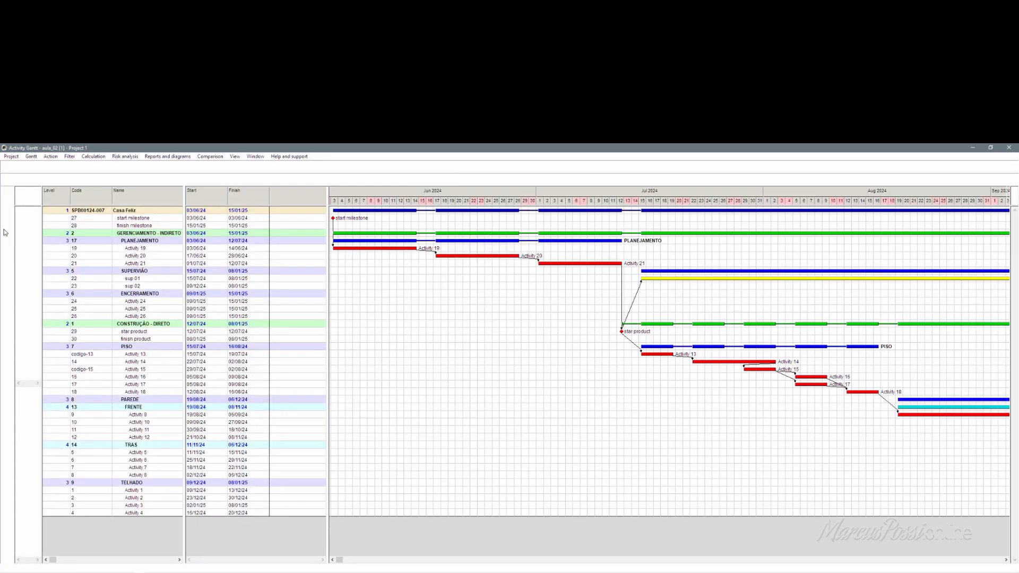
click(32, 157)
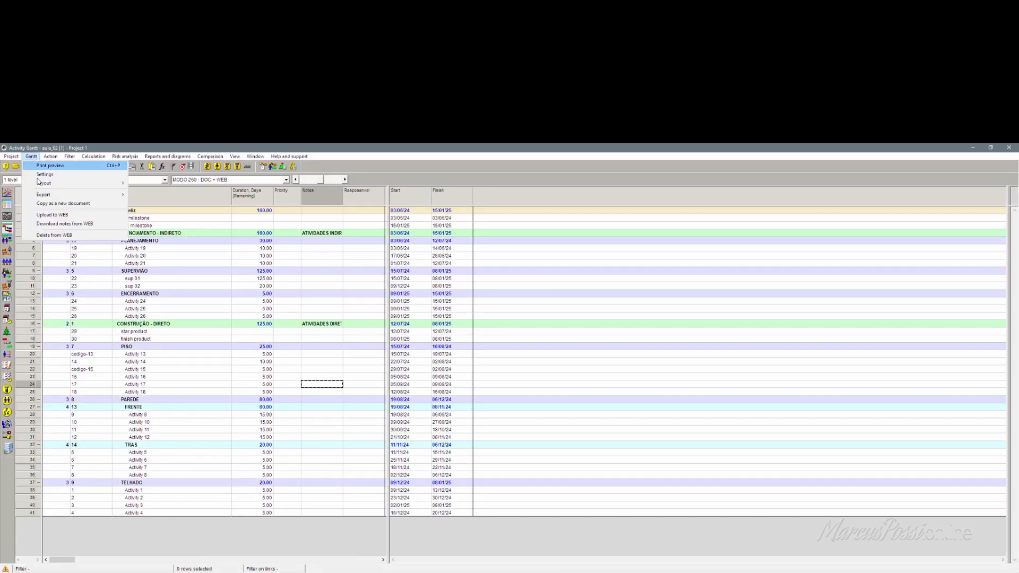
click(101, 239)
click(214, 390)
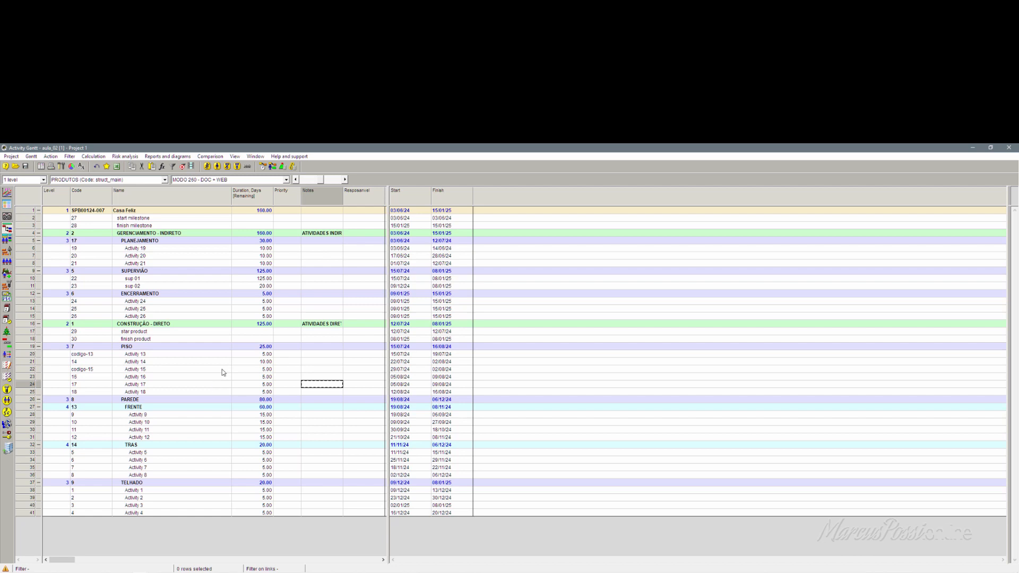
click(31, 156)
- Bring up the Upload to WEB connection settings, cancel a load-from-file attempt, and switch to the browser
click(60, 215)
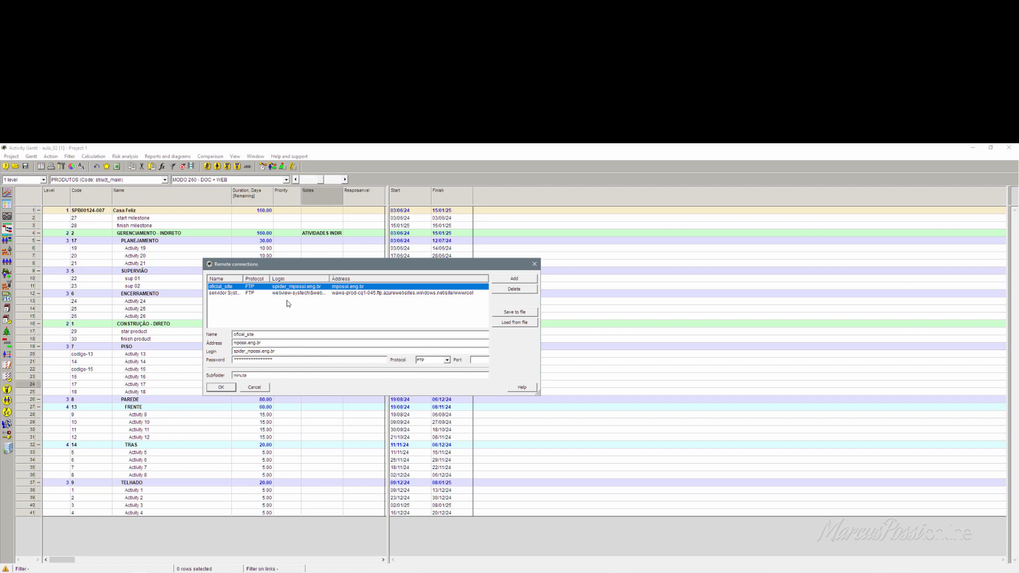
click(514, 322)
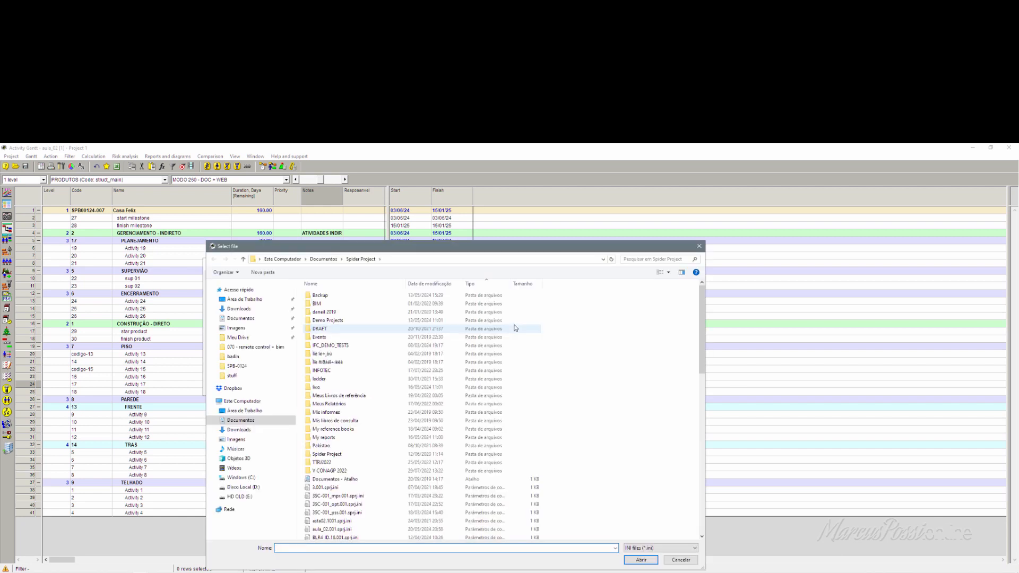
click(699, 246)
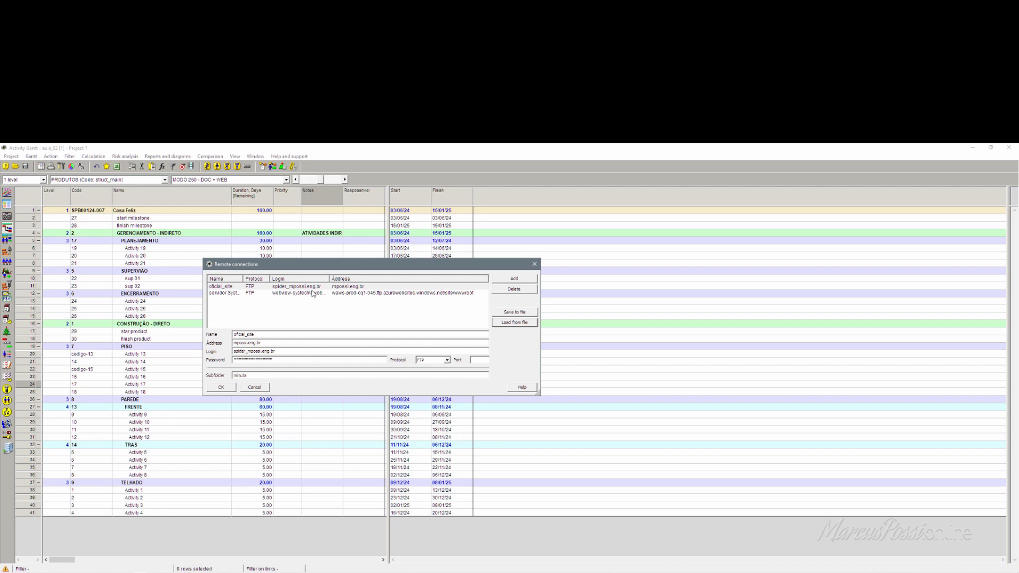
key(alt+Tab)
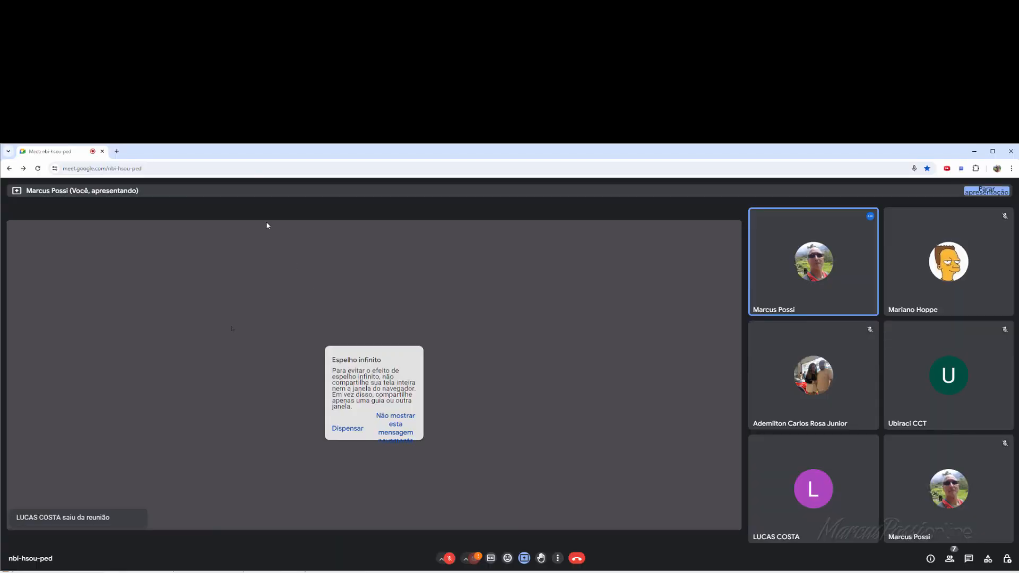
- Open mpossi.eng.br/spider/ in a new Chrome tab, then minimize Chrome back to Spider Project
key(ctrl+t)
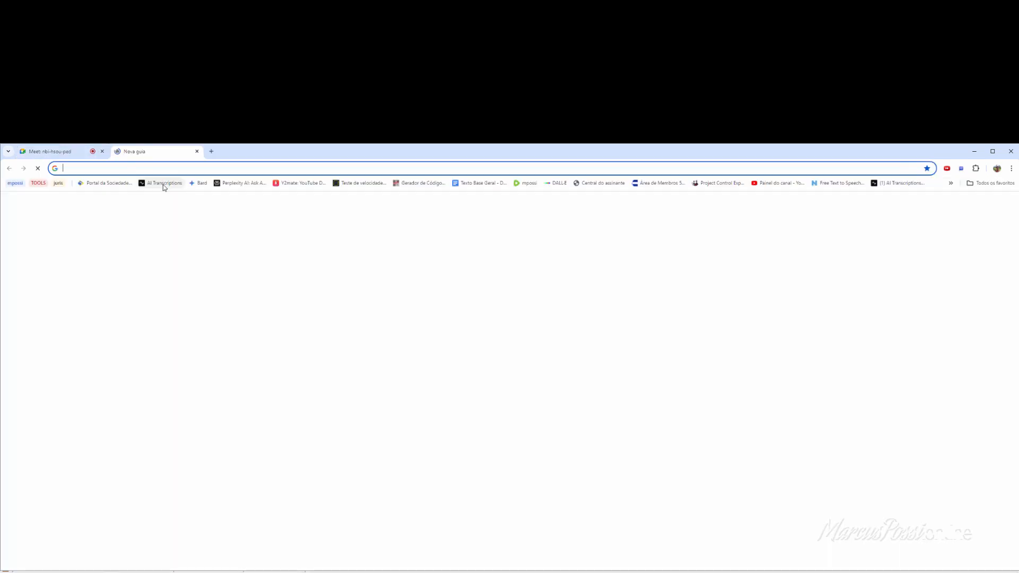
text(smpossi)
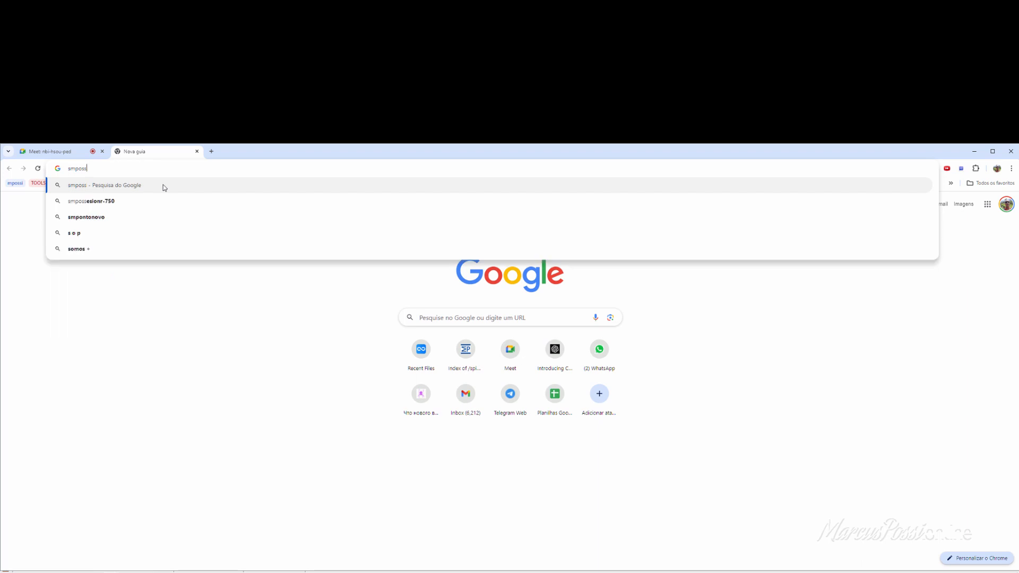
key(ctrl+a)
text(mposs)
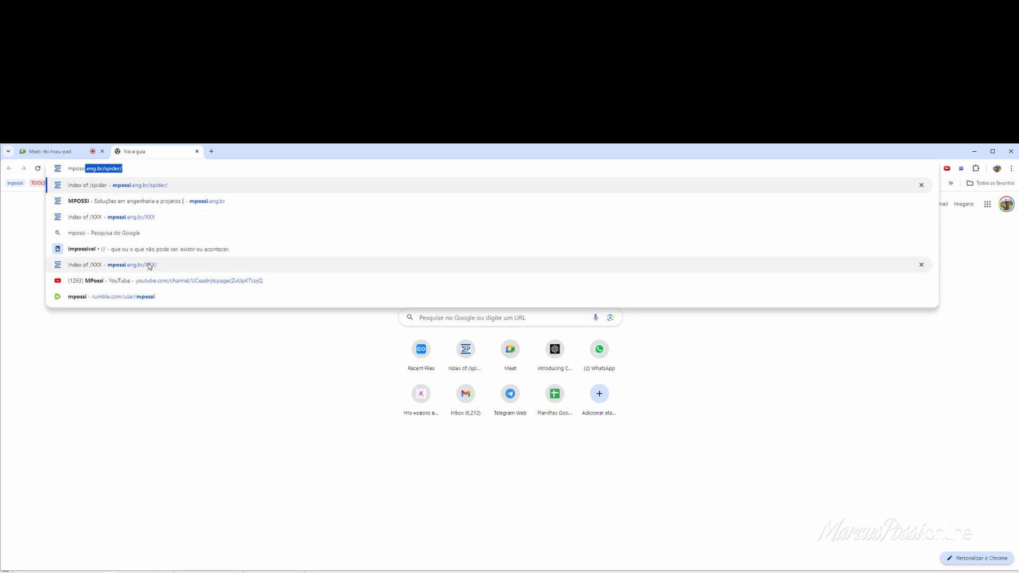
key(Return)
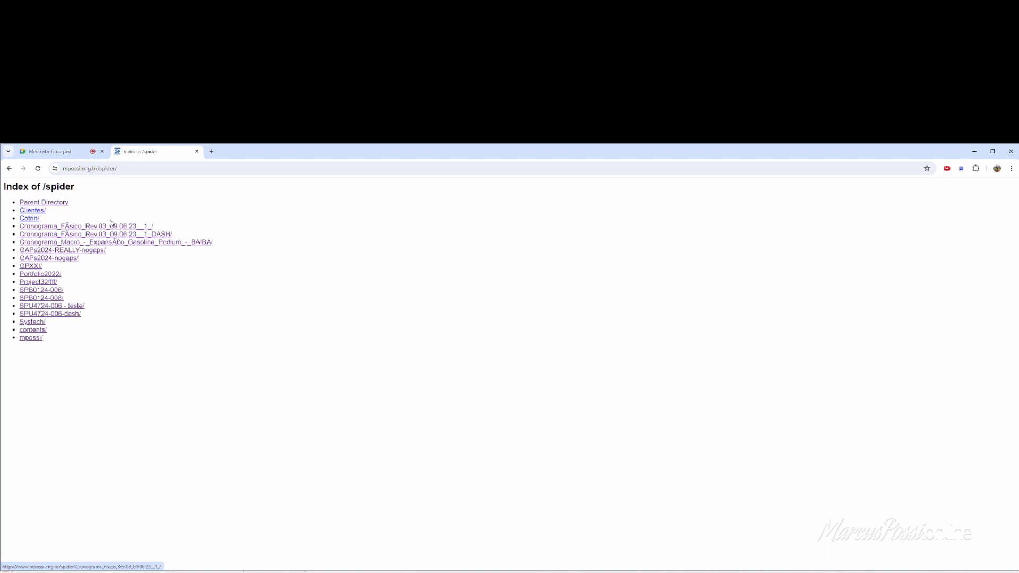
click(978, 153)
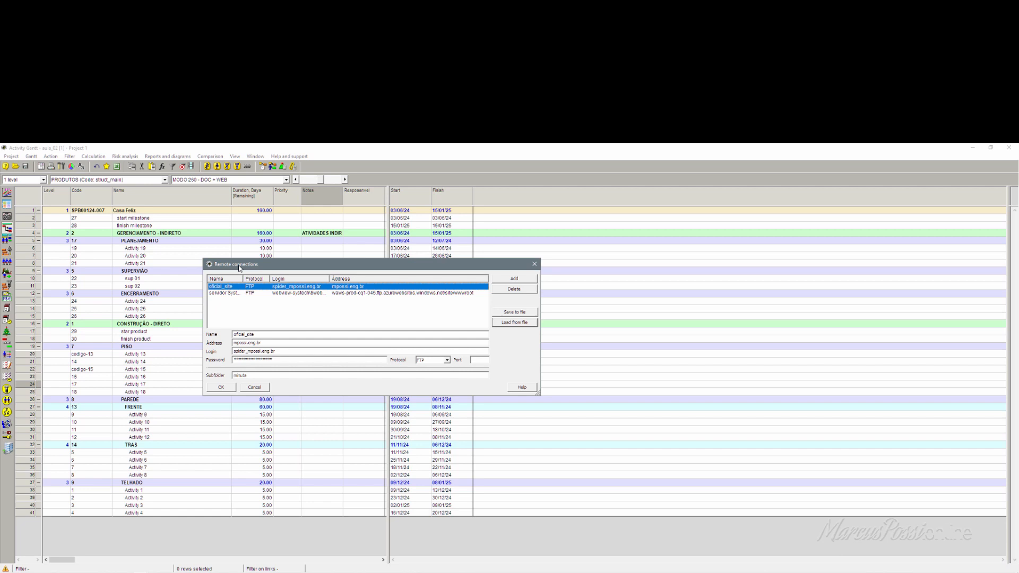
- Keep FTP as the protocol and view the servidor Systech connection's details
click(447, 360)
click(510, 352)
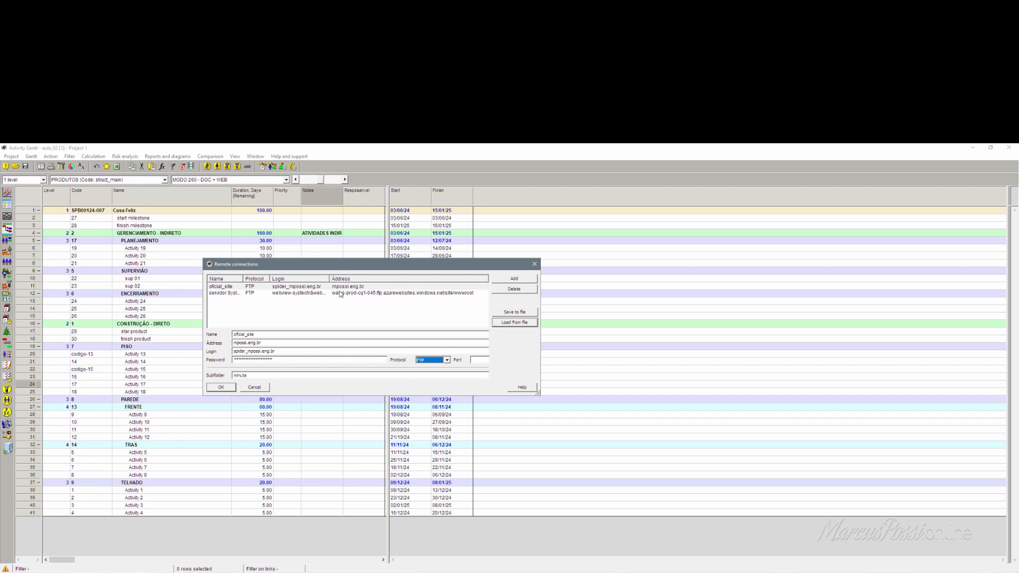
click(253, 287)
click(254, 293)
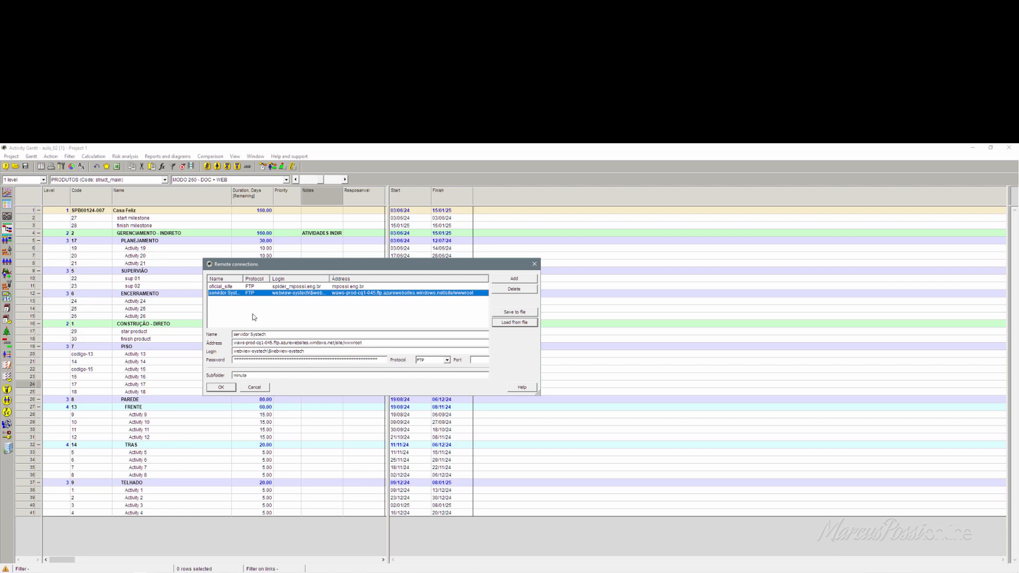
- Close the remote connection settings and select the whole Notes column in the Gantt table
click(534, 264)
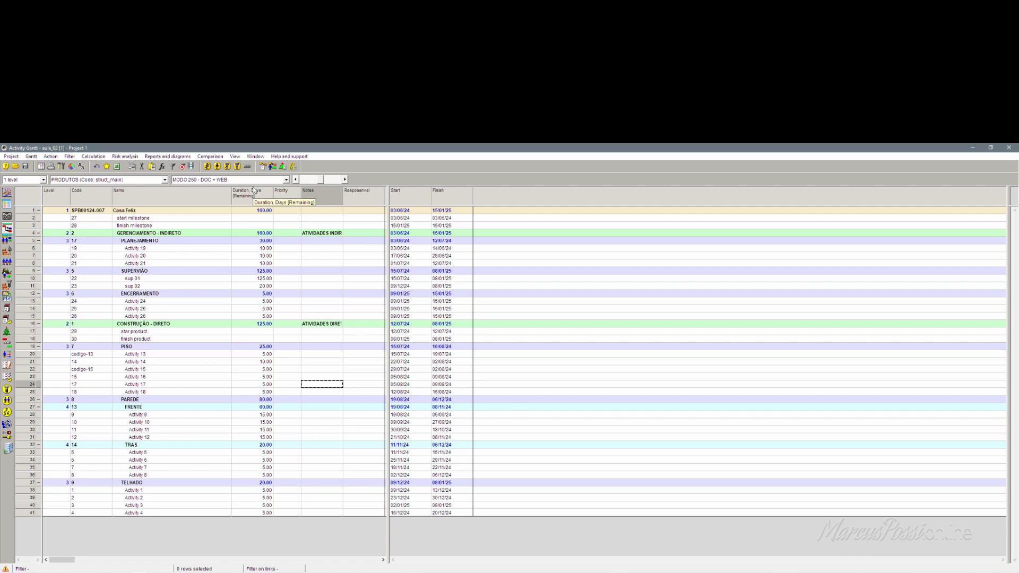
click(369, 248)
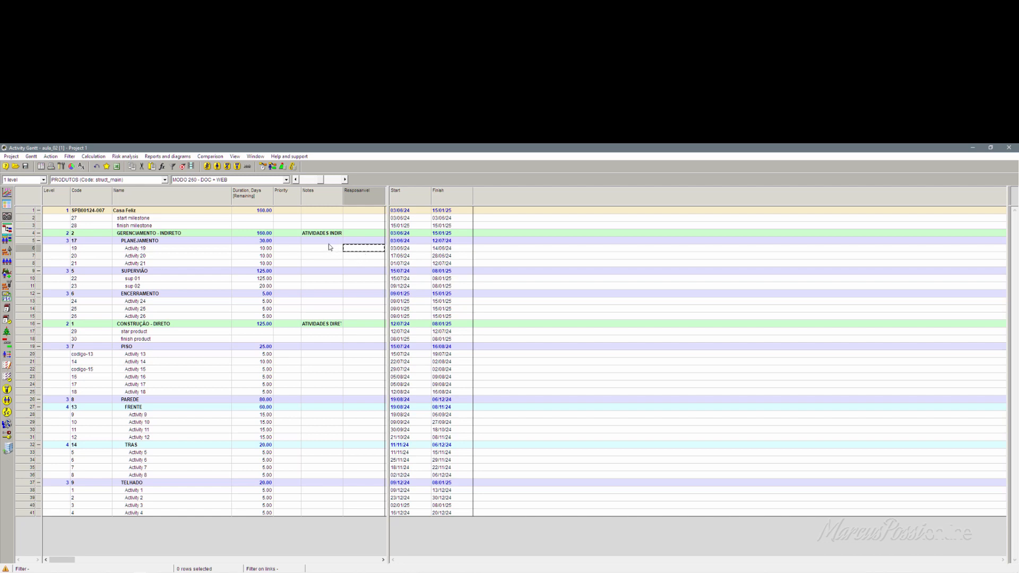
click(323, 199)
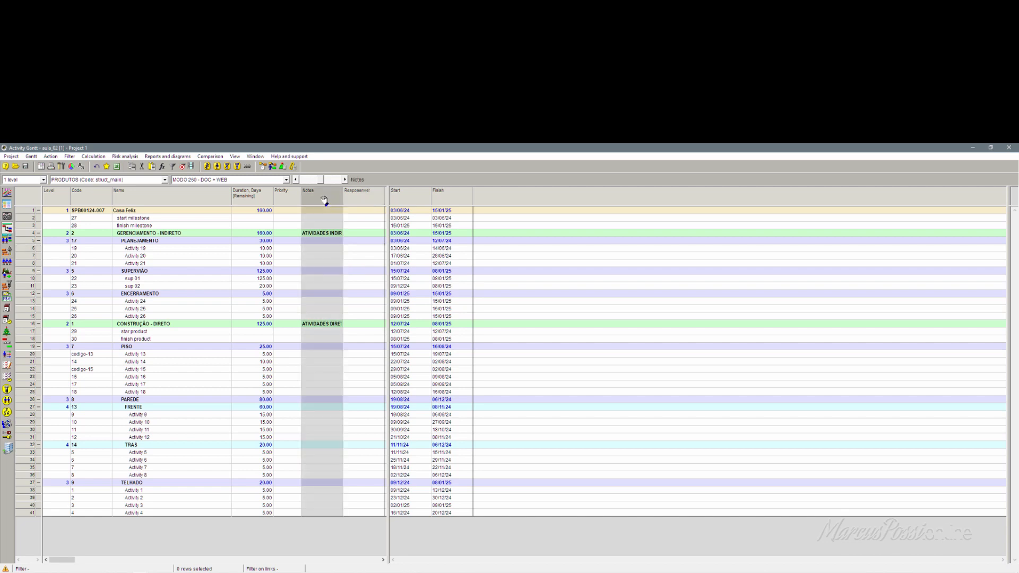